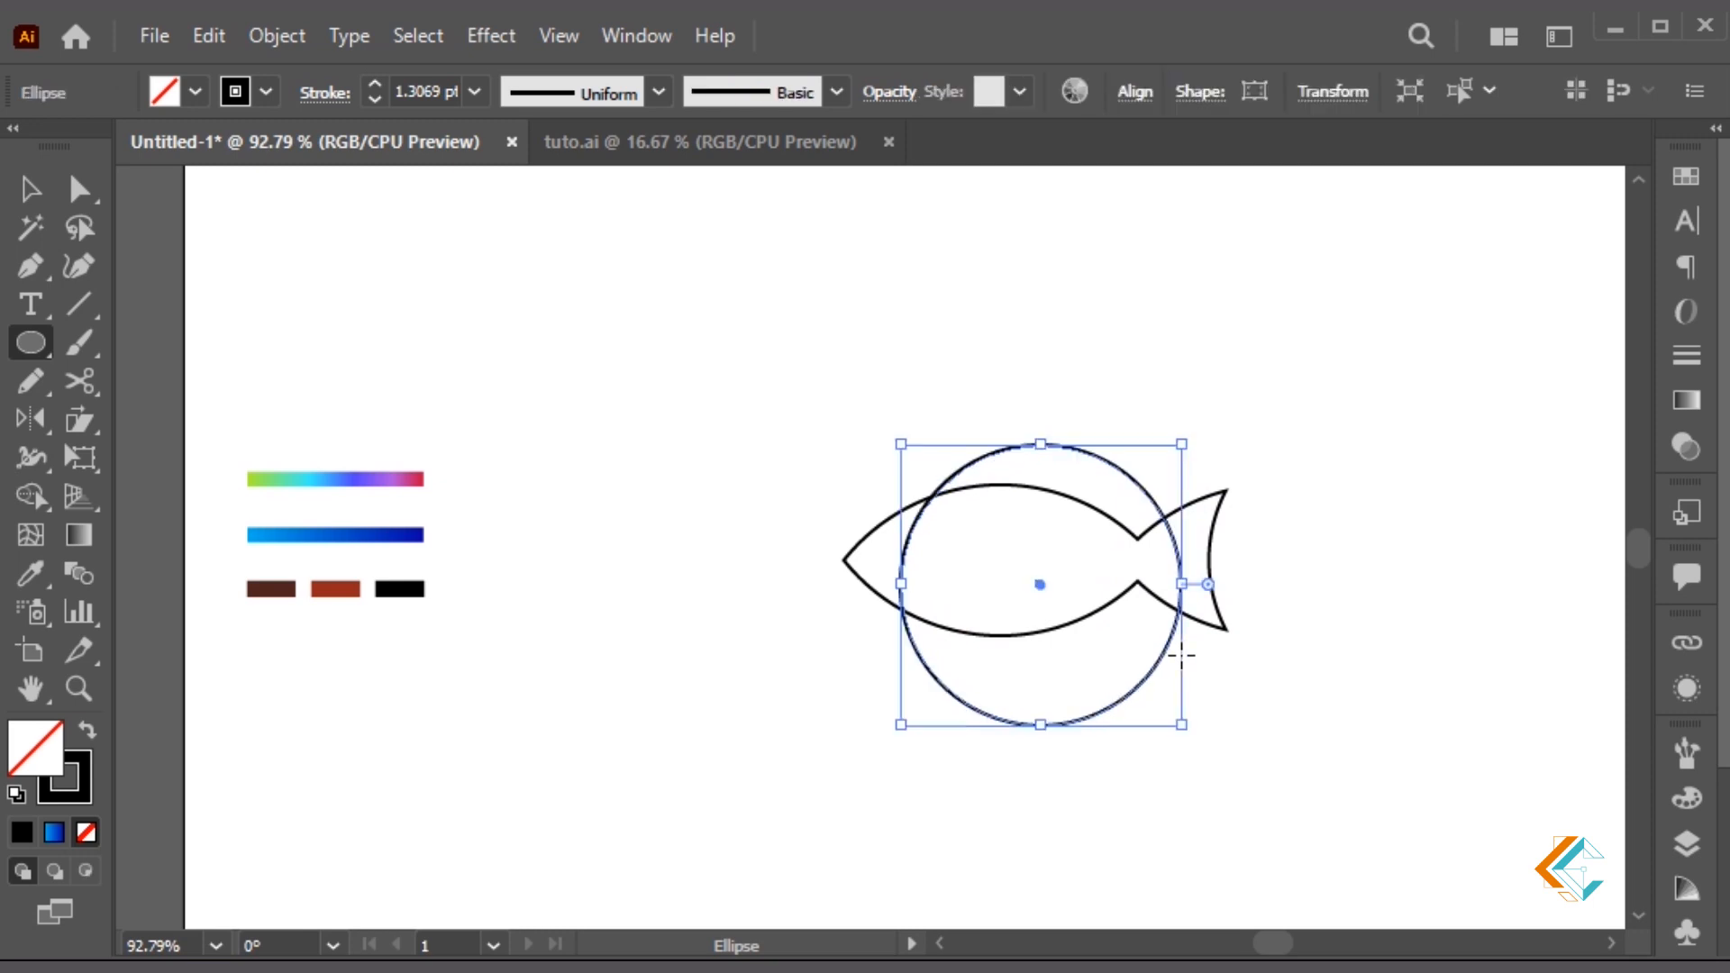
Copy the circle up and to the right over the fish body
{"action": "left_click_drag", "start_coordinate": [1092, 730], "coordinate": [1167, 691]}
Add another circle copy down-left over the fish, then select and magnify all the shapes
{"action": "left_click", "coordinate": [1243, 572]}
{"action": "left_click_drag", "start_coordinate": [1169, 691], "coordinate": [1191, 792]}
{"action": "left_click_drag", "start_coordinate": [1326, 756], "coordinate": [946, 325]}
{"action": "key", "text": "z"}
{"action": "left_click_drag", "start_coordinate": [661, 285], "coordinate": [1403, 791]}
Merge the fin regions and tail fins into the fish body with the Shape Builder
{"action": "key", "text": "shift+m"}
{"action": "mouse_move", "coordinate": [667, 595]}
{"action": "left_mouse_down"}
{"action": "mouse_move", "coordinate": [702, 507]}
{"action": "mouse_move", "coordinate": [783, 455]}
{"action": "mouse_move", "coordinate": [761, 645]}
{"action": "mouse_move", "coordinate": [794, 646]}
{"action": "mouse_move", "coordinate": [921, 525]}
{"action": "left_mouse_up"}
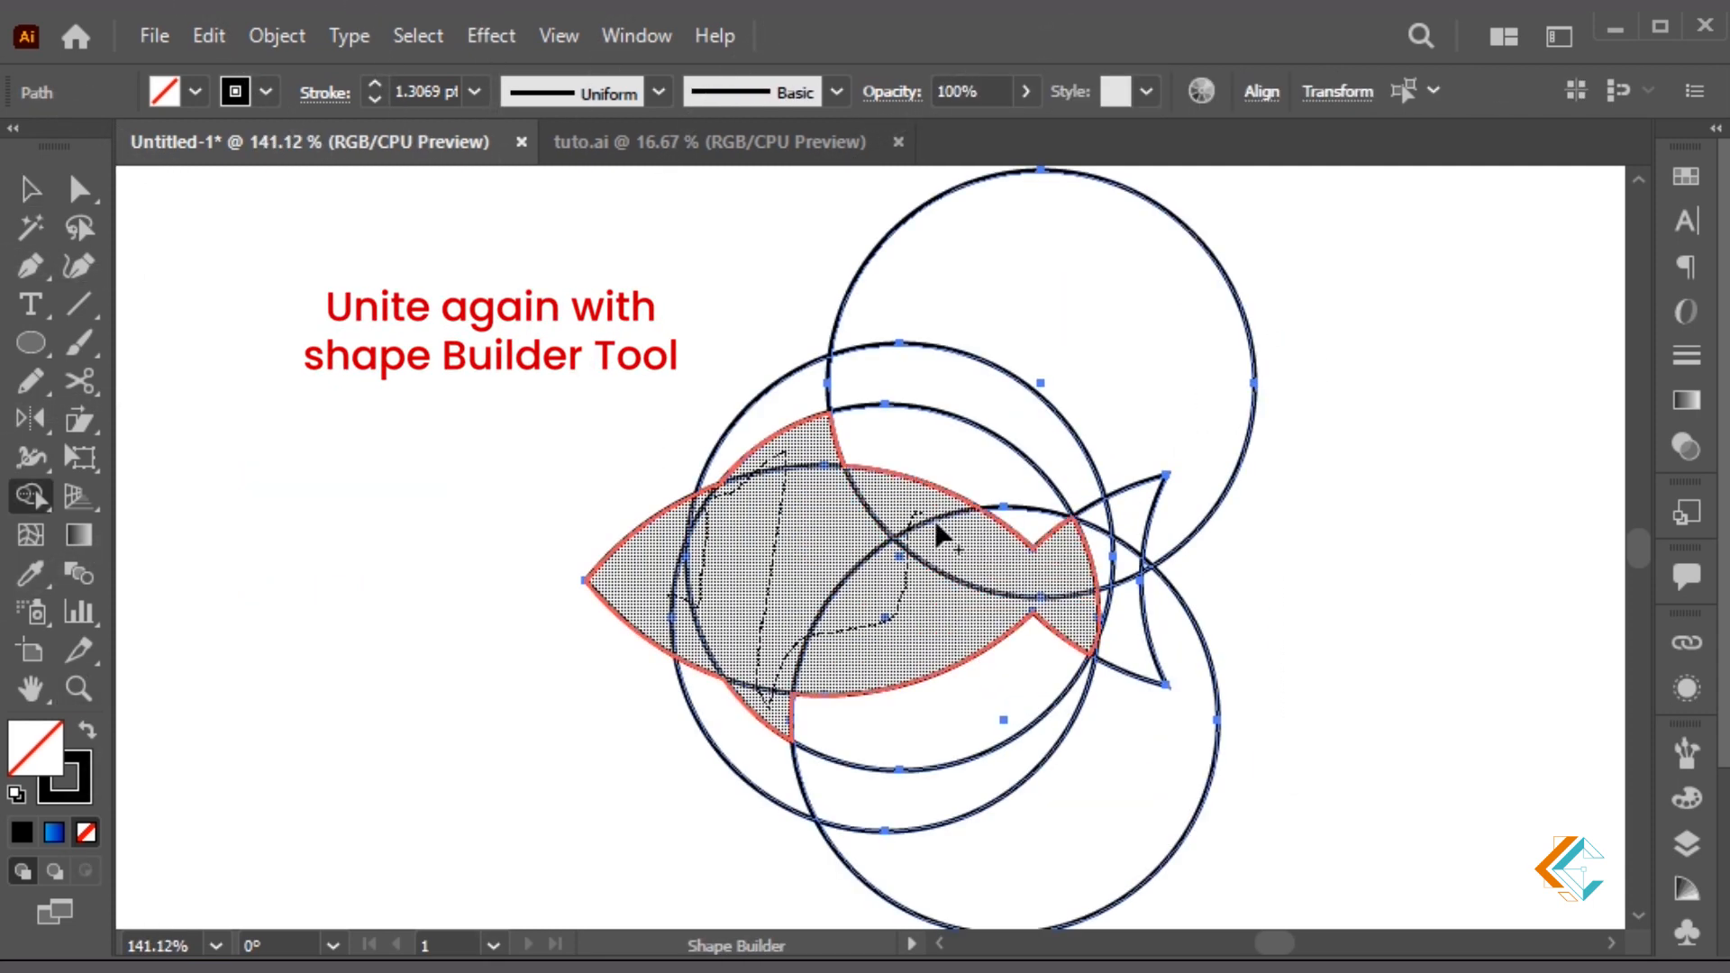
{"action": "left_click_drag", "start_coordinate": [1098, 565], "coordinate": [1103, 616]}
{"action": "key", "text": "v"}
{"action": "left_click", "coordinate": [575, 511]}
Cut the merged fish aside and delete the leftover circles and crescents
{"action": "left_click_drag", "start_coordinate": [577, 516], "coordinate": [625, 569]}
{"action": "key", "text": "ctrl+x"}
{"action": "key", "text": "ctrl+a"}
{"action": "left_click", "coordinate": [1438, 502]}
{"action": "left_click_drag", "start_coordinate": [1364, 308], "coordinate": [613, 794]}
{"action": "key", "text": "Delete"}
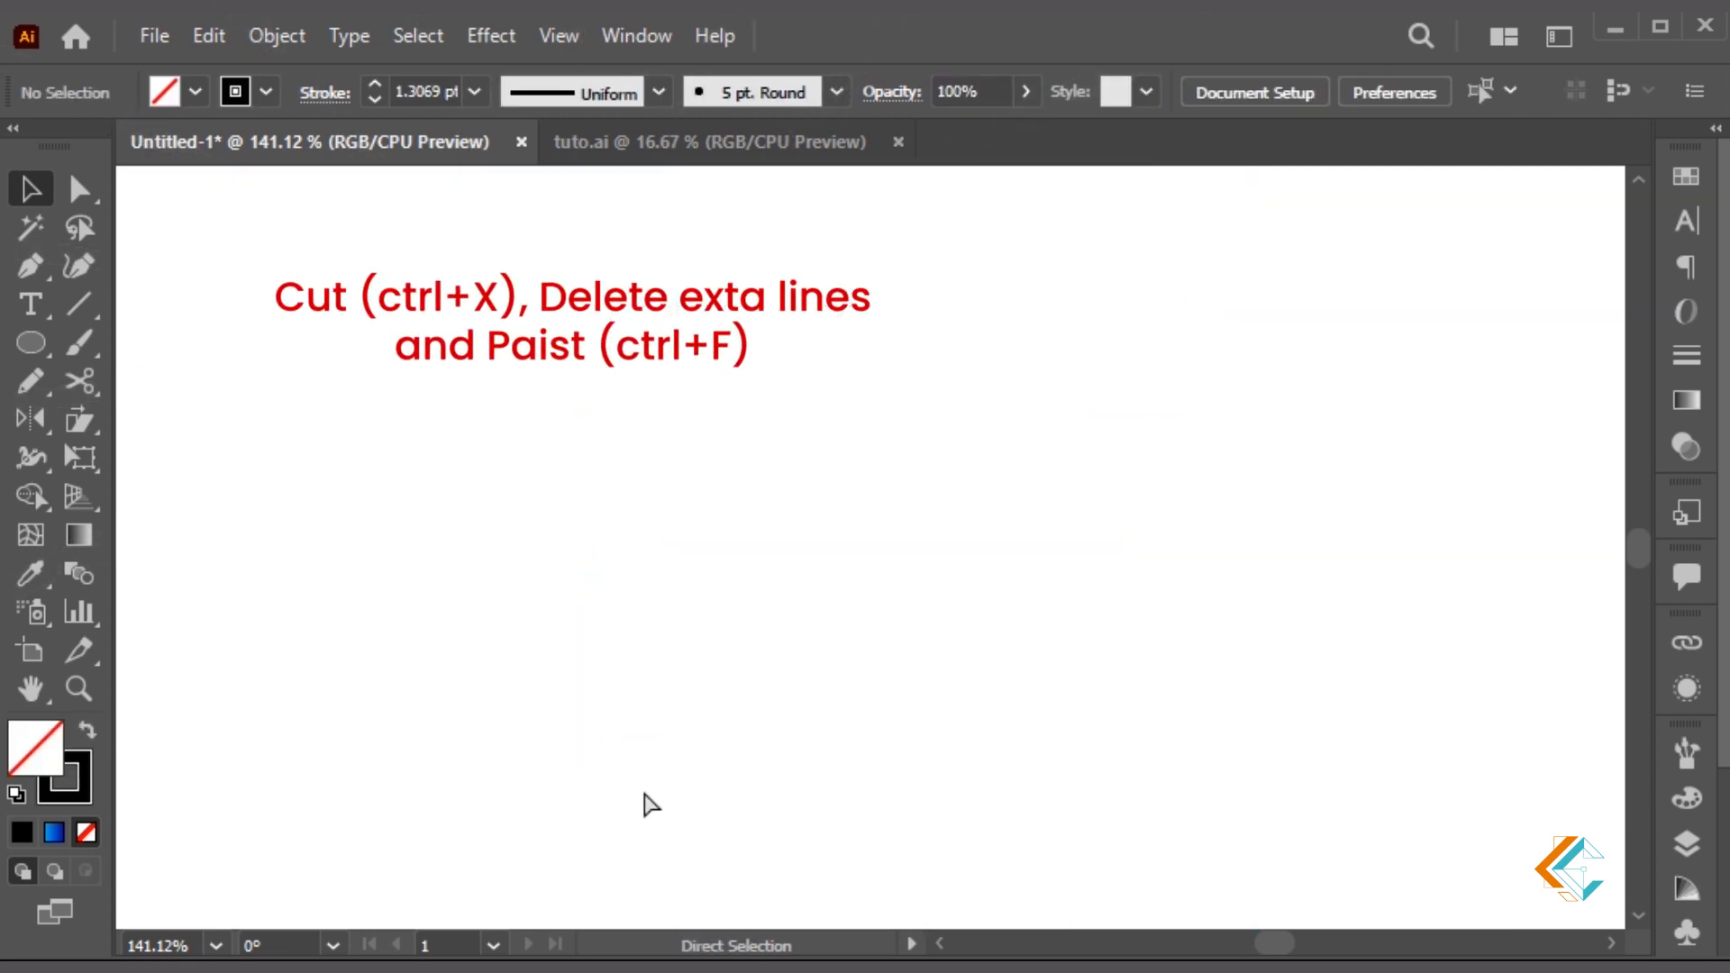
Paste the fish back in place and scale it up about its centre
{"action": "key", "text": "ctrl+minus"}
{"action": "key", "text": "ctrl+minus"}
{"action": "key", "text": "ctrl+f"}
{"action": "left_click_drag", "start_coordinate": [1011, 638], "coordinate": [1155, 615], "text": "alt+shift"}
{"action": "left_click", "coordinate": [1182, 655]}
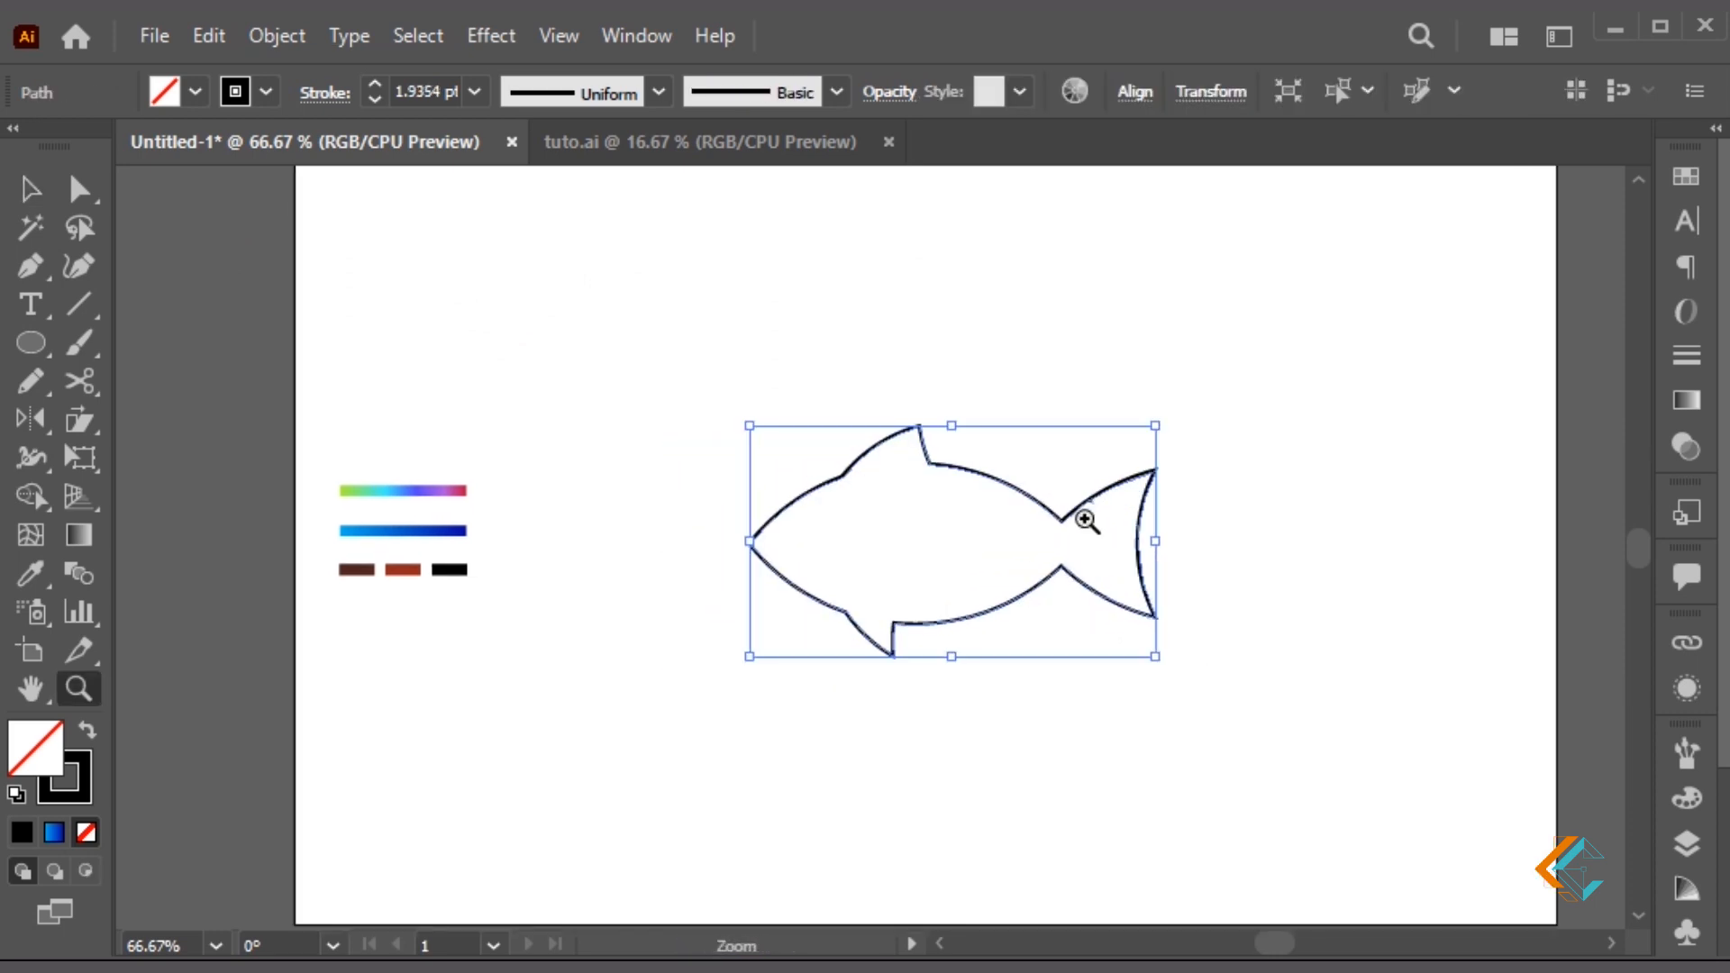
Select the kinked segment of the fish outline and zoom in close on it
{"action": "key", "text": "z"}
{"action": "left_click_drag", "start_coordinate": [1044, 462], "coordinate": [1144, 546]}
{"action": "key", "text": "a"}
{"action": "left_click_drag", "start_coordinate": [834, 507], "coordinate": [825, 496]}
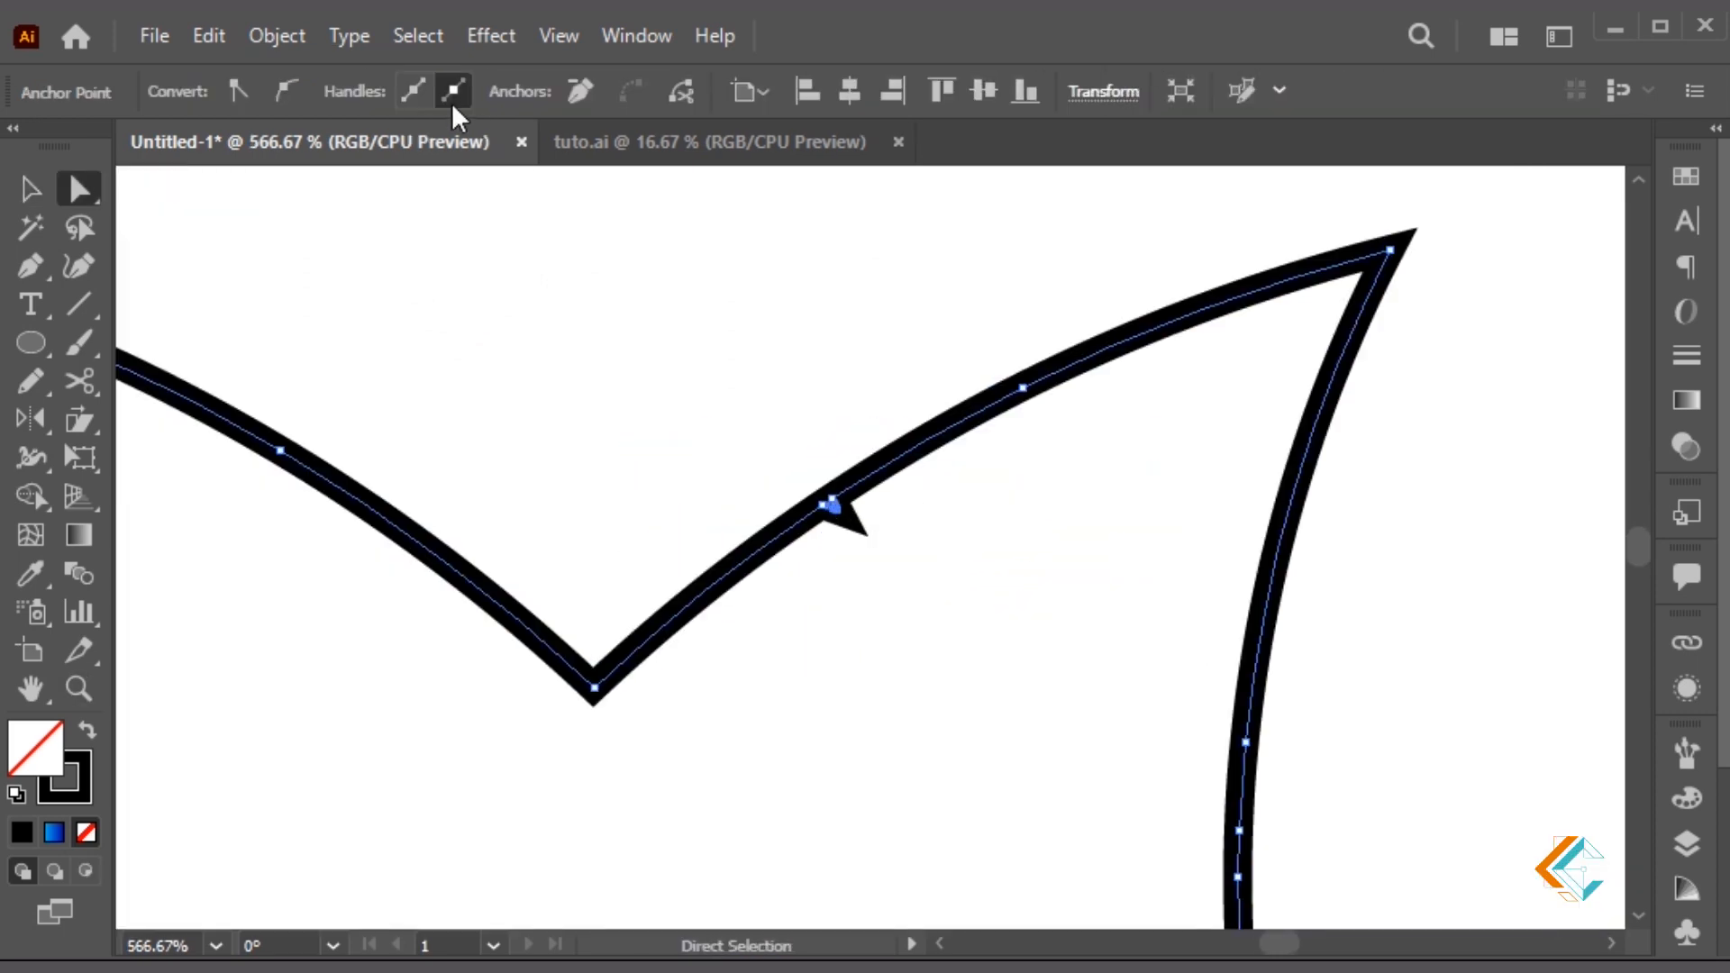
{"action": "left_click", "coordinate": [899, 375]}
{"action": "left_click", "coordinate": [835, 507]}
{"action": "key", "text": "z"}
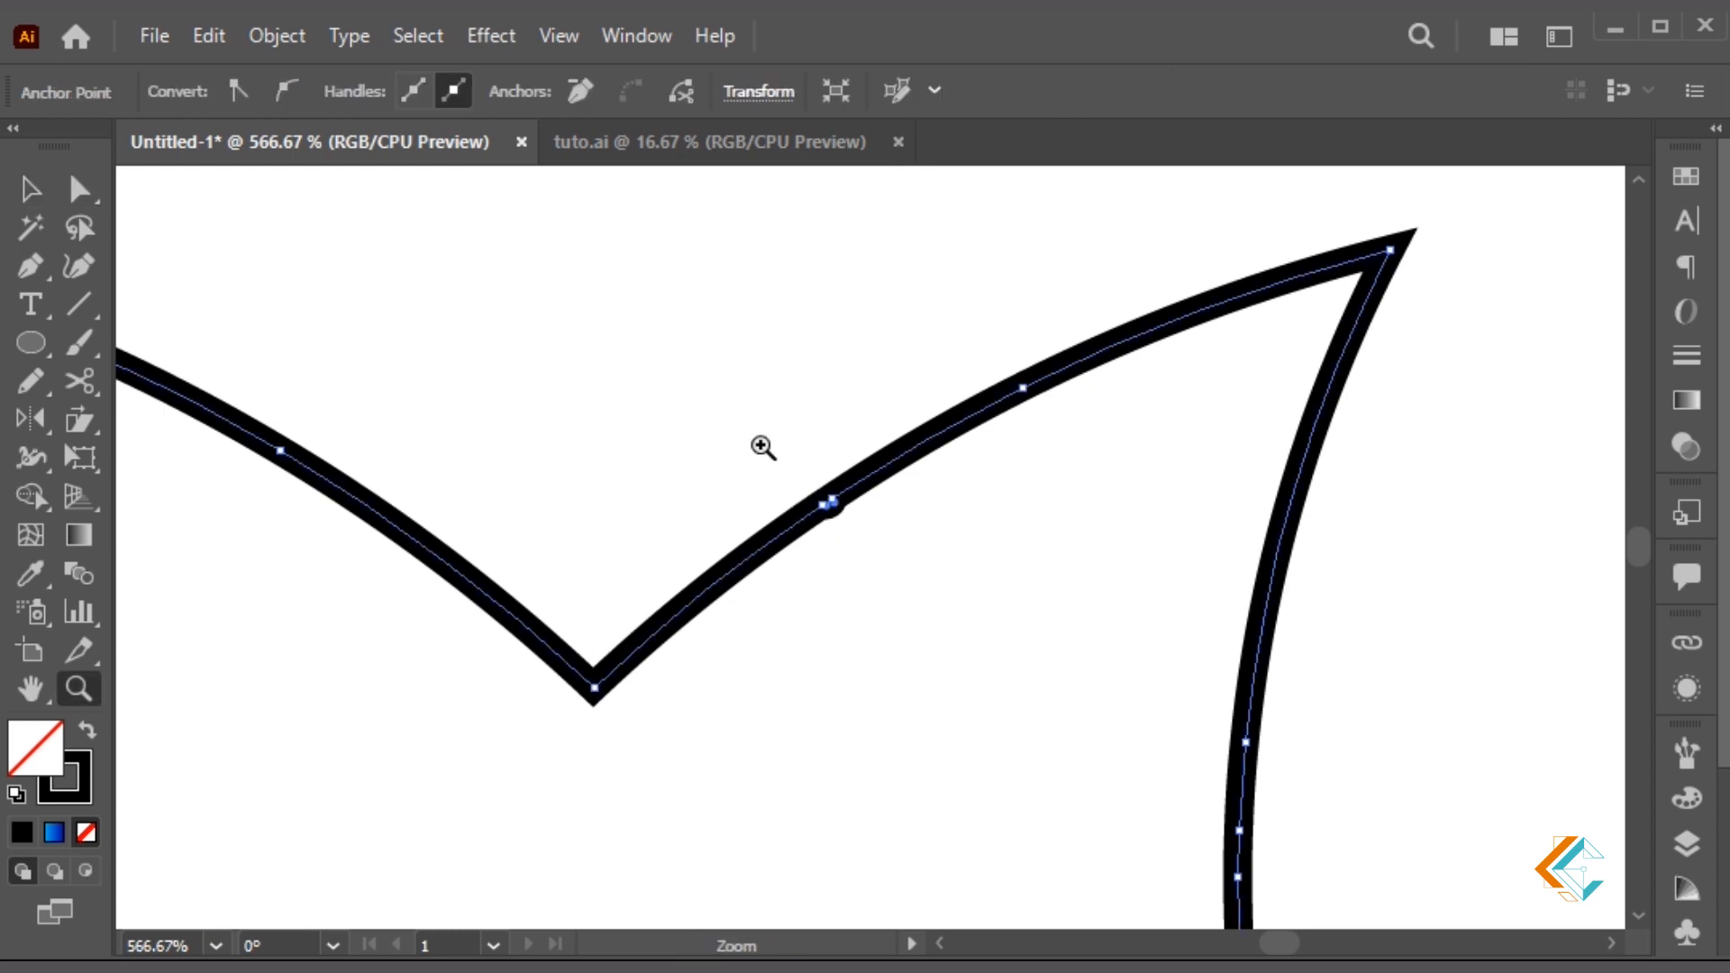
{"action": "left_click_drag", "start_coordinate": [759, 440], "coordinate": [923, 557]}
{"action": "key", "text": "a"}
Delete the extra anchor at the kink and drag its handle to smooth the outline
{"action": "key", "text": "p"}
{"action": "left_click", "coordinate": [762, 598]}
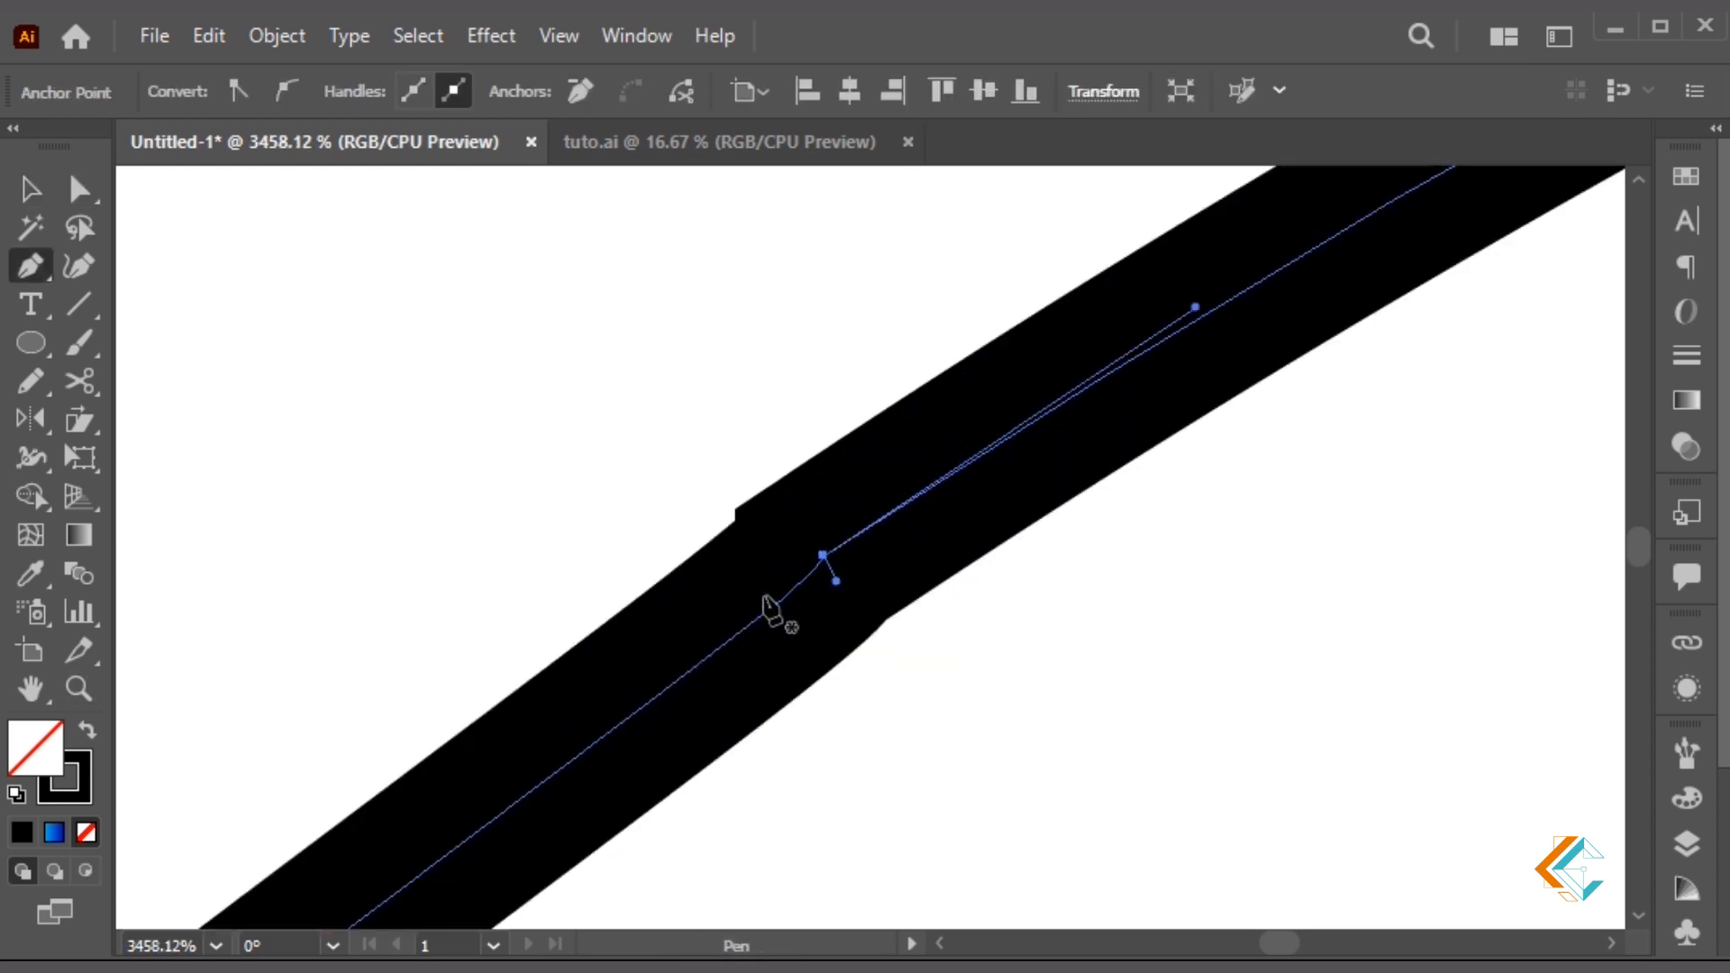
{"action": "key", "text": "a"}
{"action": "left_click_drag", "start_coordinate": [826, 592], "coordinate": [661, 658]}
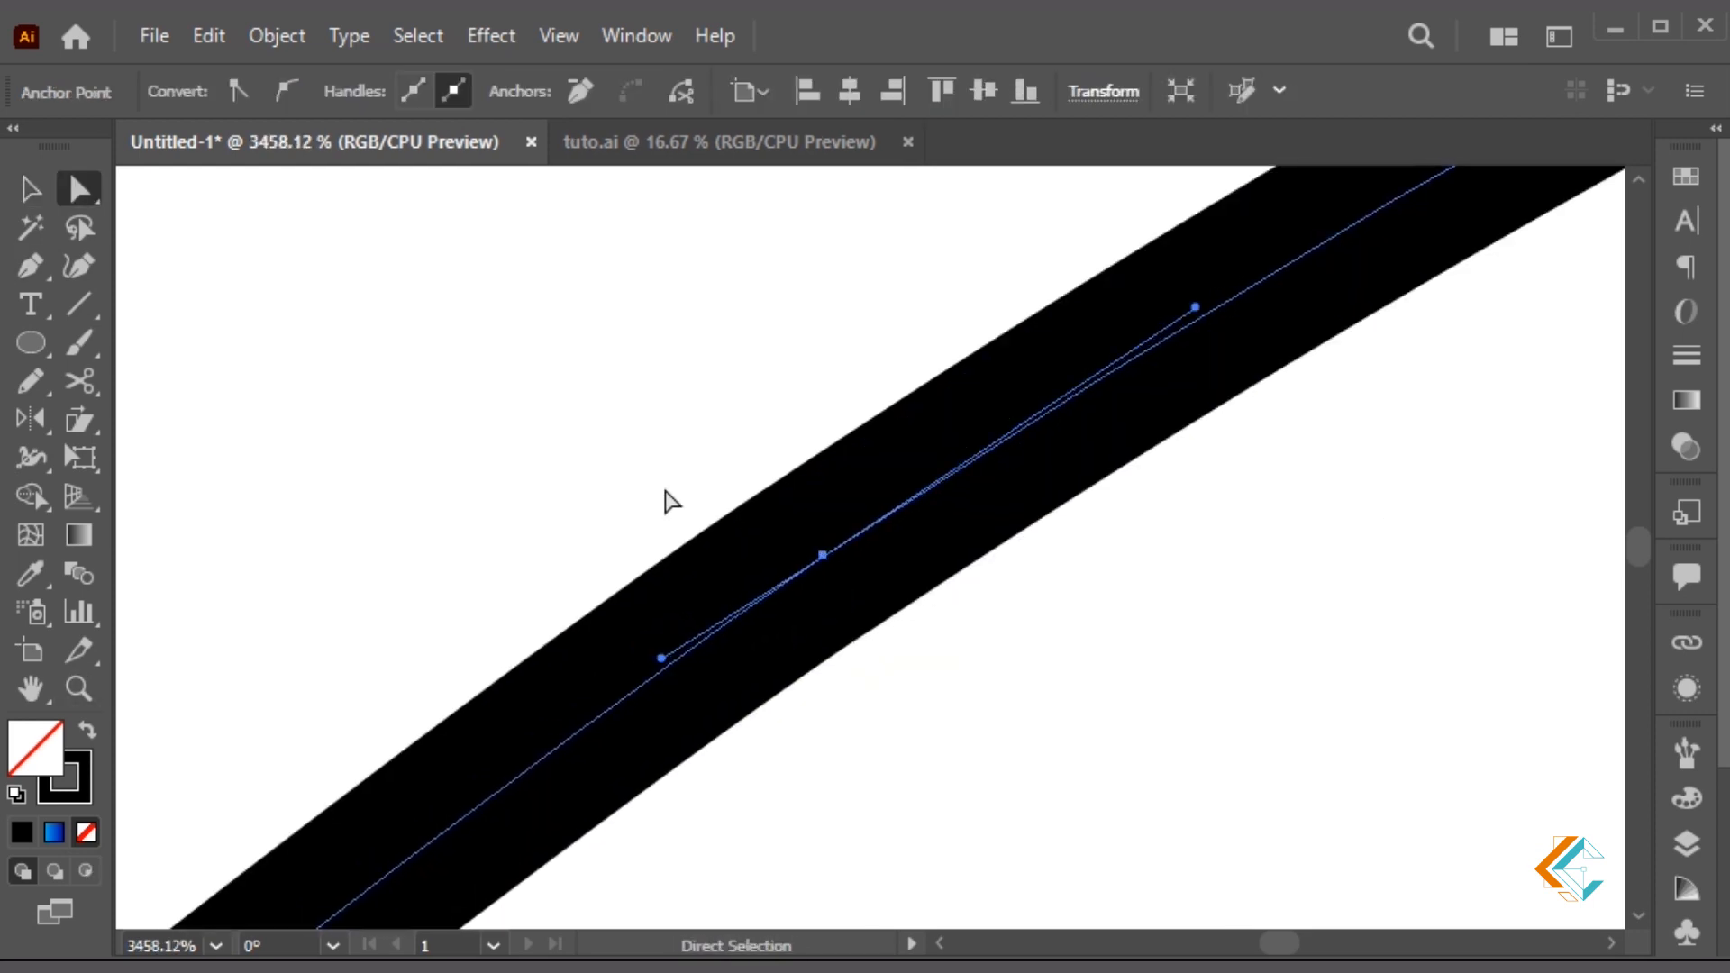
{"action": "left_click", "coordinate": [665, 490]}
Zoom back out, move the fish up and to the right, and recentre the view
{"action": "key", "text": "ctrl+minus"}
{"action": "key", "text": "ctrl+minus"}
{"action": "key", "text": "ctrl+minus"}
{"action": "key", "text": "ctrl+minus"}
{"action": "key", "text": "ctrl+minus"}
{"action": "key", "text": "ctrl+minus"}
{"action": "key", "text": "ctrl+minus"}
{"action": "key", "text": "ctrl+minus"}
{"action": "key", "text": "ctrl+minus"}
{"action": "key", "text": "ctrl+minus"}
{"action": "key", "text": "ctrl+minus"}
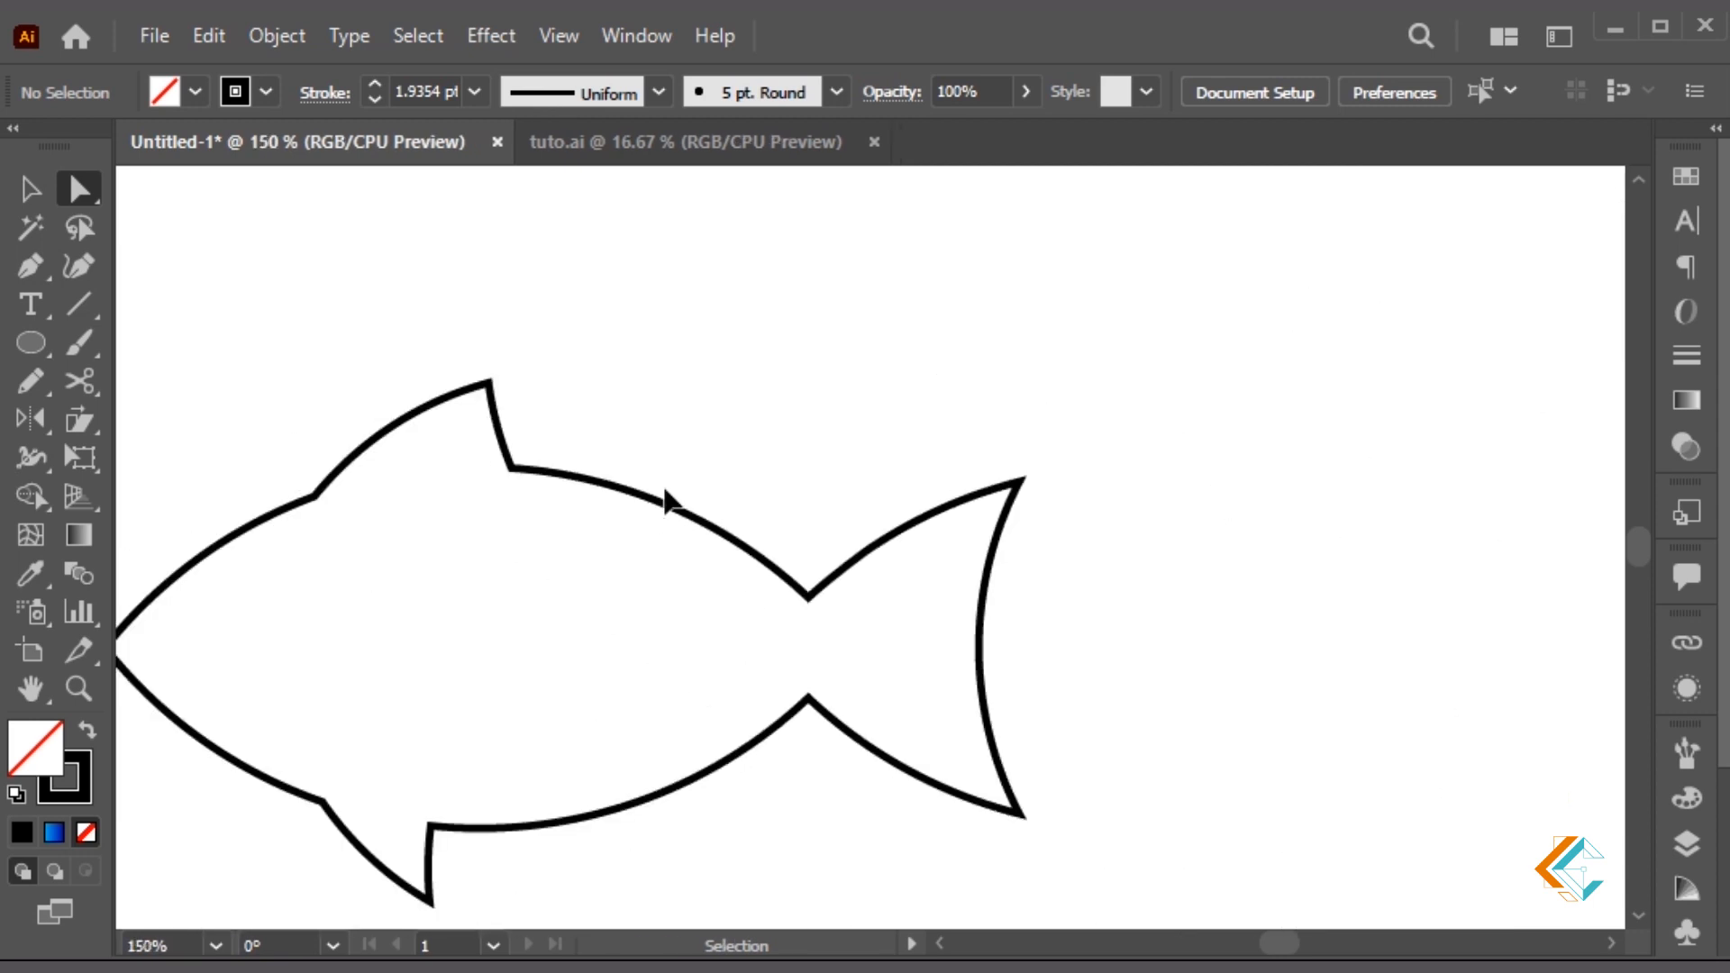
{"action": "key", "text": "v"}
{"action": "left_click_drag", "start_coordinate": [825, 432], "coordinate": [770, 518]}
{"action": "scroll", "coordinate": [417, 83], "scroll_direction": "down", "scroll_amount": 1}
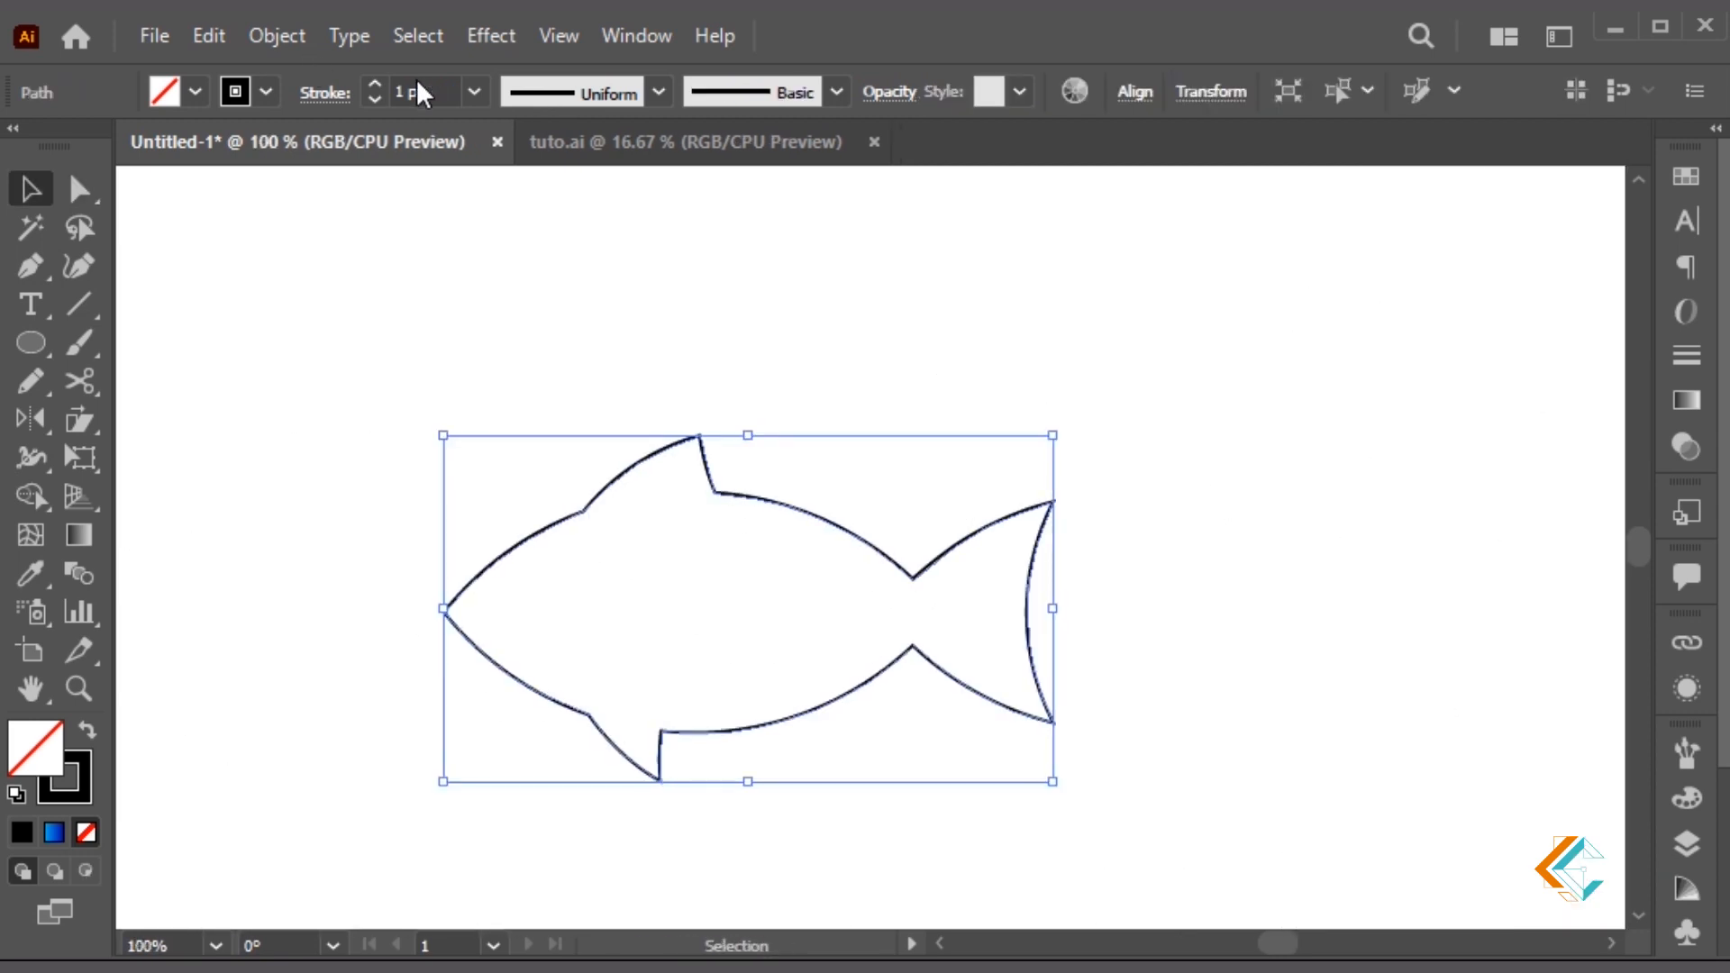
{"action": "left_click_drag", "start_coordinate": [933, 590], "coordinate": [1058, 476]}
{"action": "left_click", "coordinate": [865, 680]}
{"action": "left_click_drag", "start_coordinate": [865, 680], "coordinate": [985, 705]}
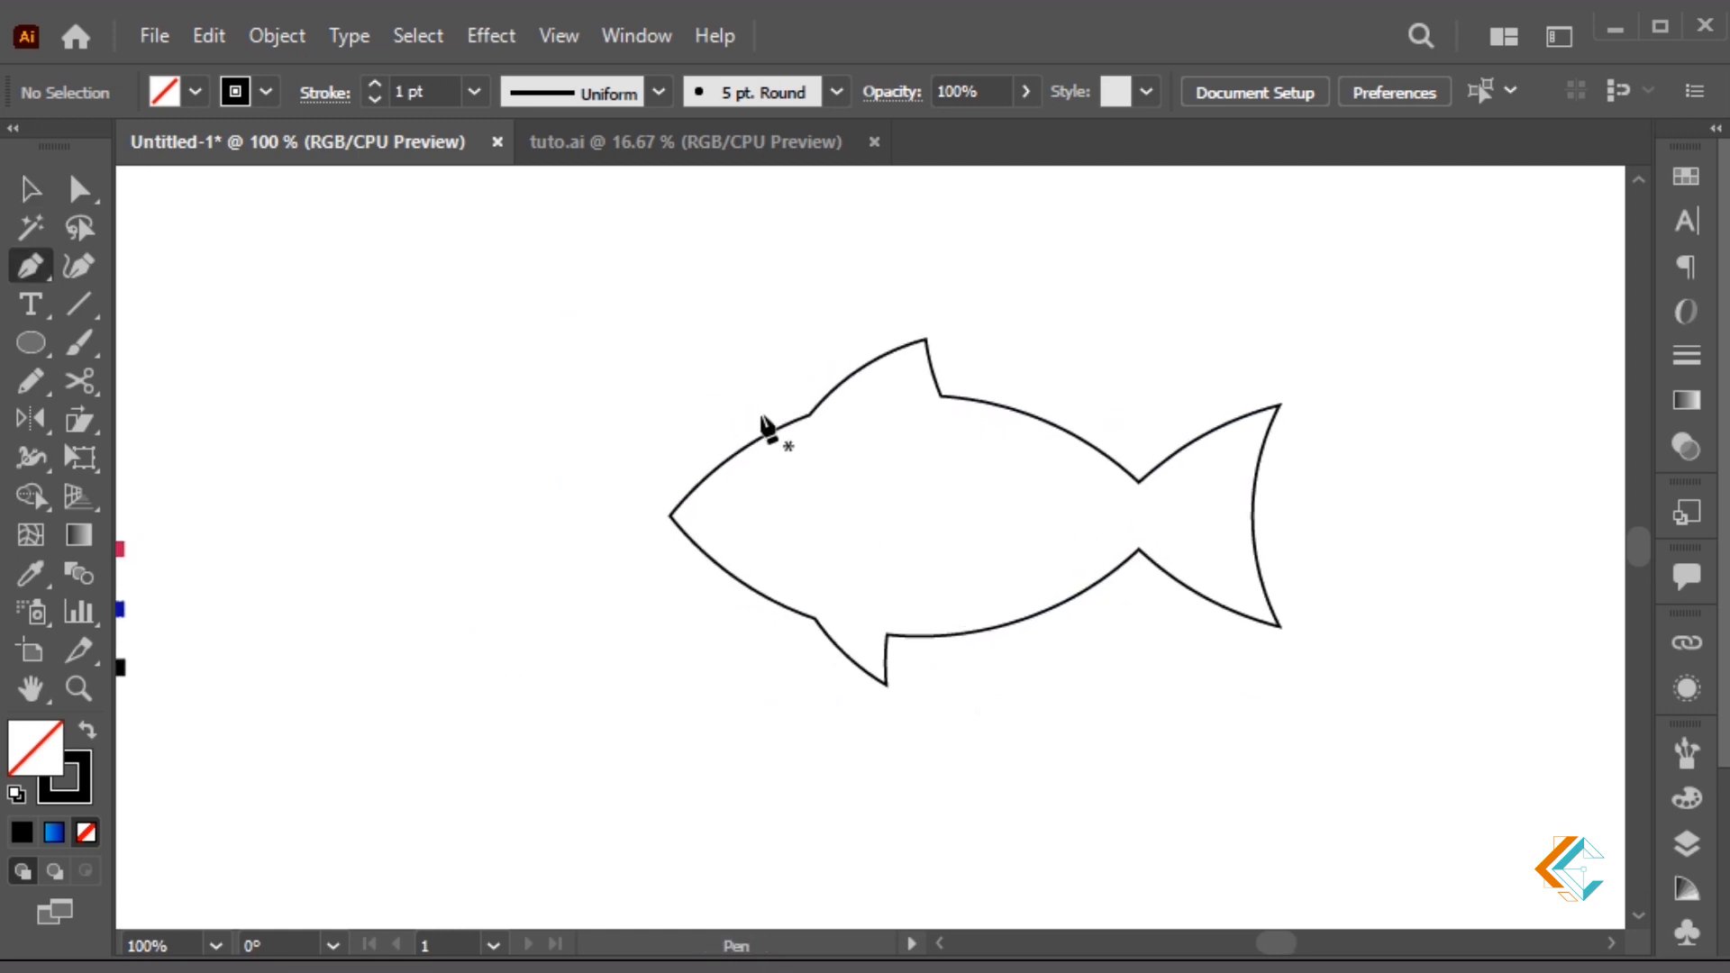
Draw a vertical line from above the fish head to below the fish and extend it downward
{"action": "left_click", "coordinate": [762, 418]}
{"action": "left_click", "coordinate": [748, 620], "text": "shift"}
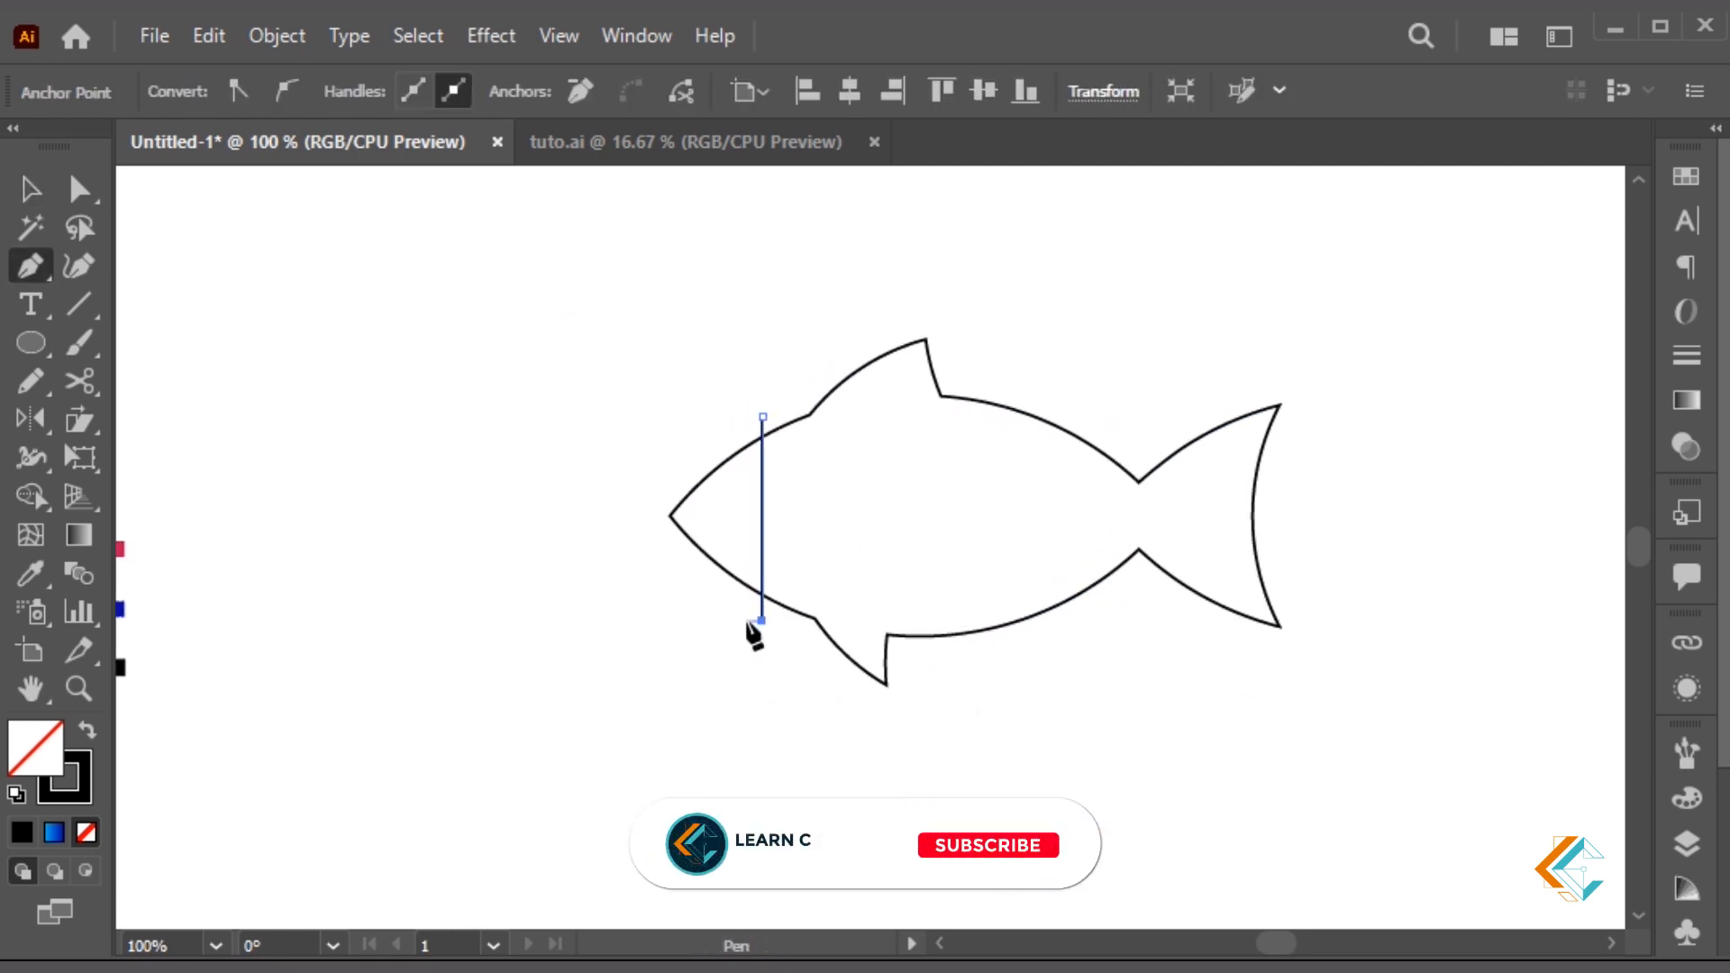
{"action": "key", "text": "a"}
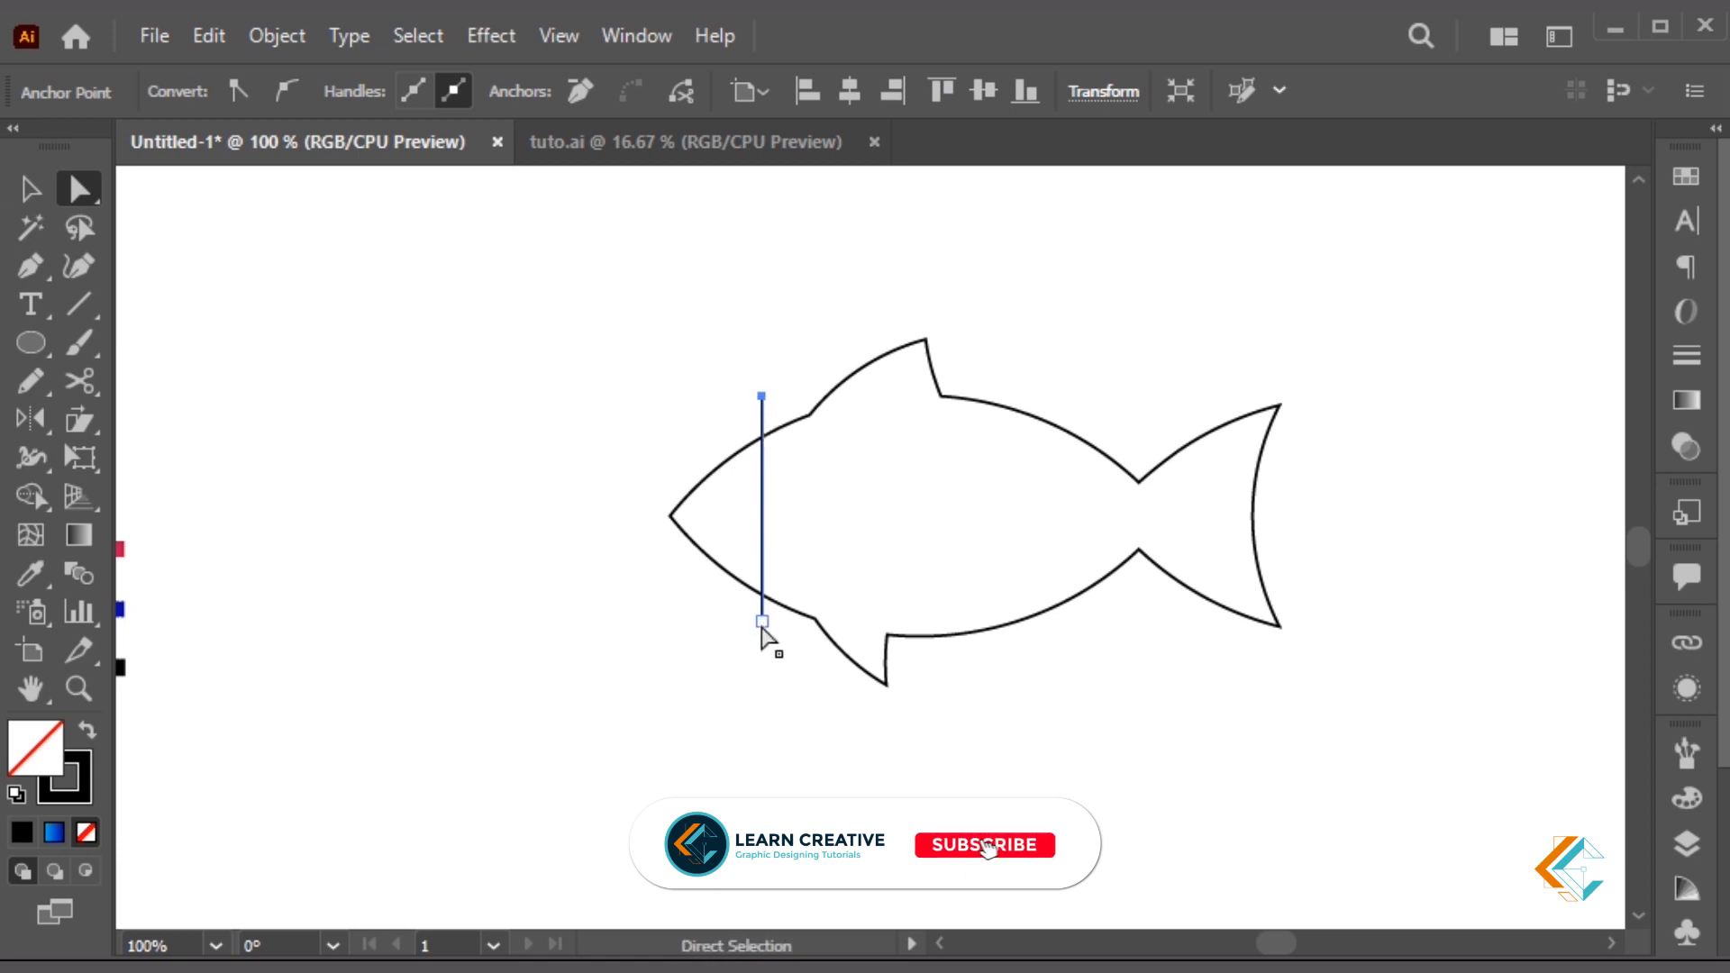
{"action": "key", "text": "v"}
{"action": "key", "text": "ctrl+shift+a"}
{"action": "left_click_drag", "start_coordinate": [761, 658], "coordinate": [793, 635]}
Copy the line into a grouped pair, then copy the pair right and lengthen its lower end
{"action": "left_click_drag", "start_coordinate": [735, 372], "coordinate": [799, 413]}
{"action": "key", "text": "ctrl+g"}
{"action": "left_click_drag", "start_coordinate": [787, 506], "coordinate": [861, 510]}
{"action": "key", "text": "a"}
{"action": "left_click", "coordinate": [835, 396]}
{"action": "left_click", "coordinate": [874, 651]}
{"action": "left_click_drag", "start_coordinate": [861, 653], "coordinate": [860, 683]}
{"action": "key", "text": "v"}
{"action": "left_click", "coordinate": [850, 533]}
{"action": "left_click_drag", "start_coordinate": [861, 549], "coordinate": [943, 576]}
Raise the copied line's top and repeat the line pair straight across the body to the tail
{"action": "key", "text": "a"}
{"action": "left_click", "coordinate": [842, 654]}
{"action": "left_click", "coordinate": [855, 631]}
{"action": "key", "text": "v"}
{"action": "key", "text": "a"}
{"action": "left_click_drag", "start_coordinate": [917, 358], "coordinate": [916, 327]}
{"action": "left_click", "coordinate": [973, 349]}
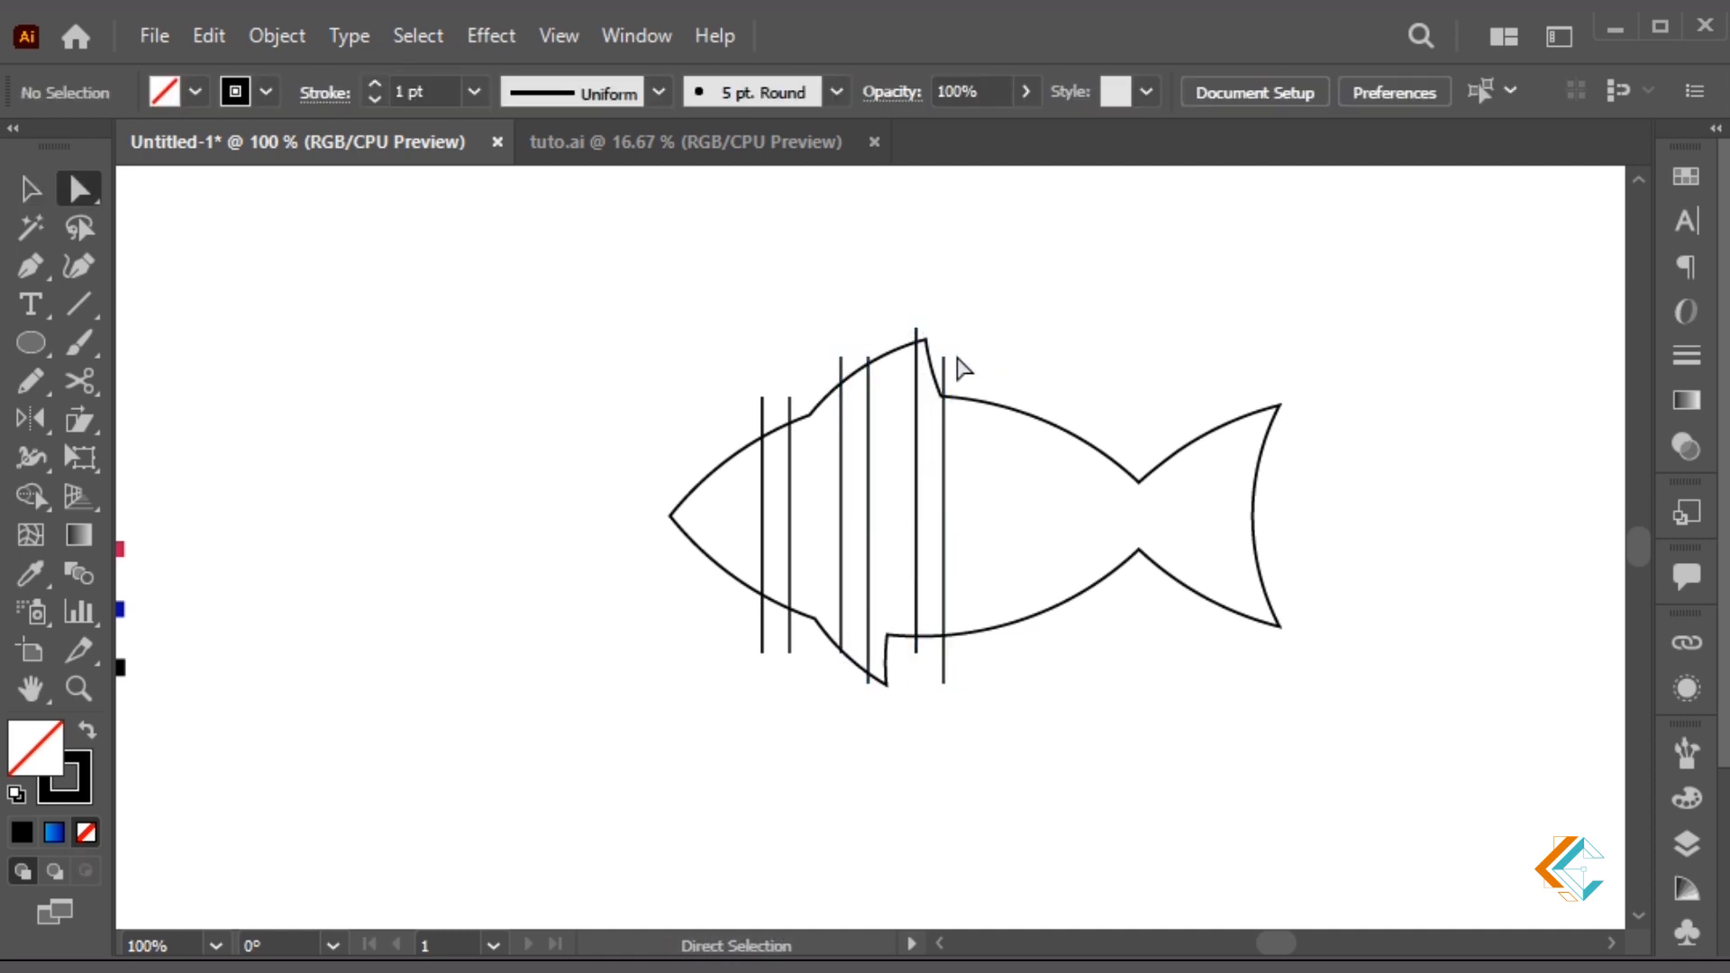
{"action": "left_click_drag", "start_coordinate": [789, 545], "coordinate": [1254, 638]}
{"action": "left_click", "coordinate": [1370, 576]}
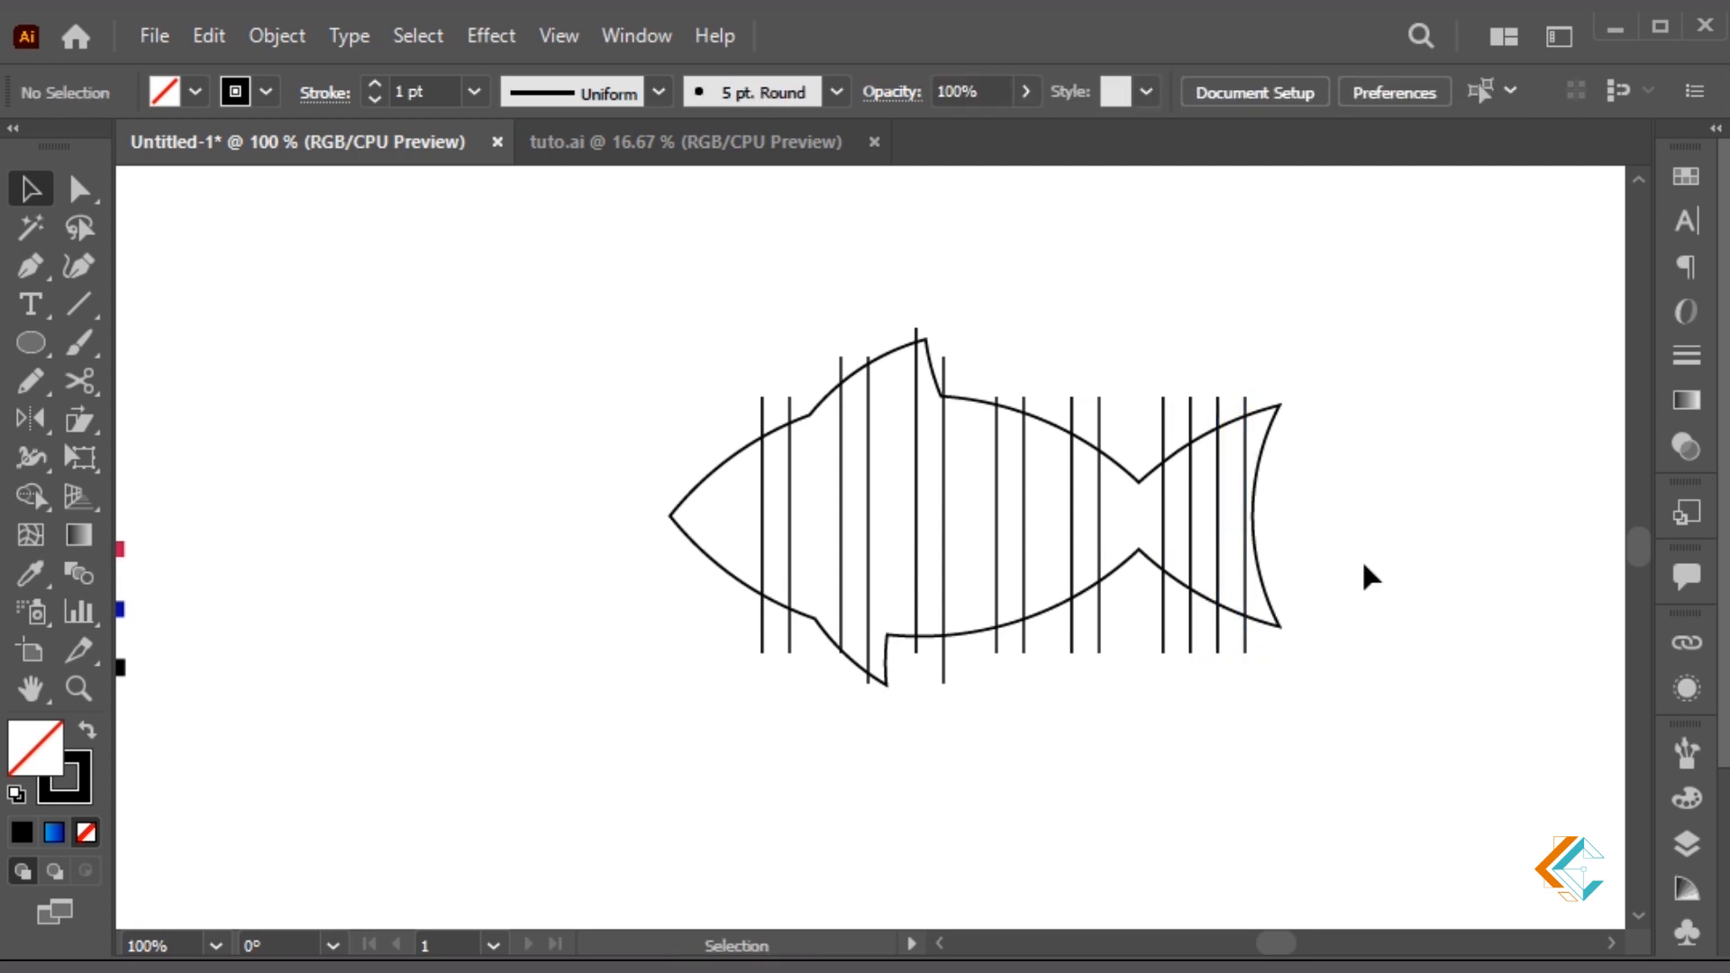
Zoom in on the fish and bend the leftmost vertical line into a curve
{"action": "left_click", "coordinate": [1160, 525]}
{"action": "key", "text": "Left"}
{"action": "key", "text": "Left"}
{"action": "key", "text": "Left"}
{"action": "key", "text": "Left"}
{"action": "key", "text": "Left"}
{"action": "key", "text": "Left"}
{"action": "left_click", "coordinate": [1247, 739]}
{"action": "left_click_drag", "start_coordinate": [1245, 527], "coordinate": [1277, 543]}
{"action": "left_click", "coordinate": [821, 529]}
{"action": "key", "text": "z"}
{"action": "left_click_drag", "start_coordinate": [661, 327], "coordinate": [1124, 753]}
{"action": "key", "text": "p"}
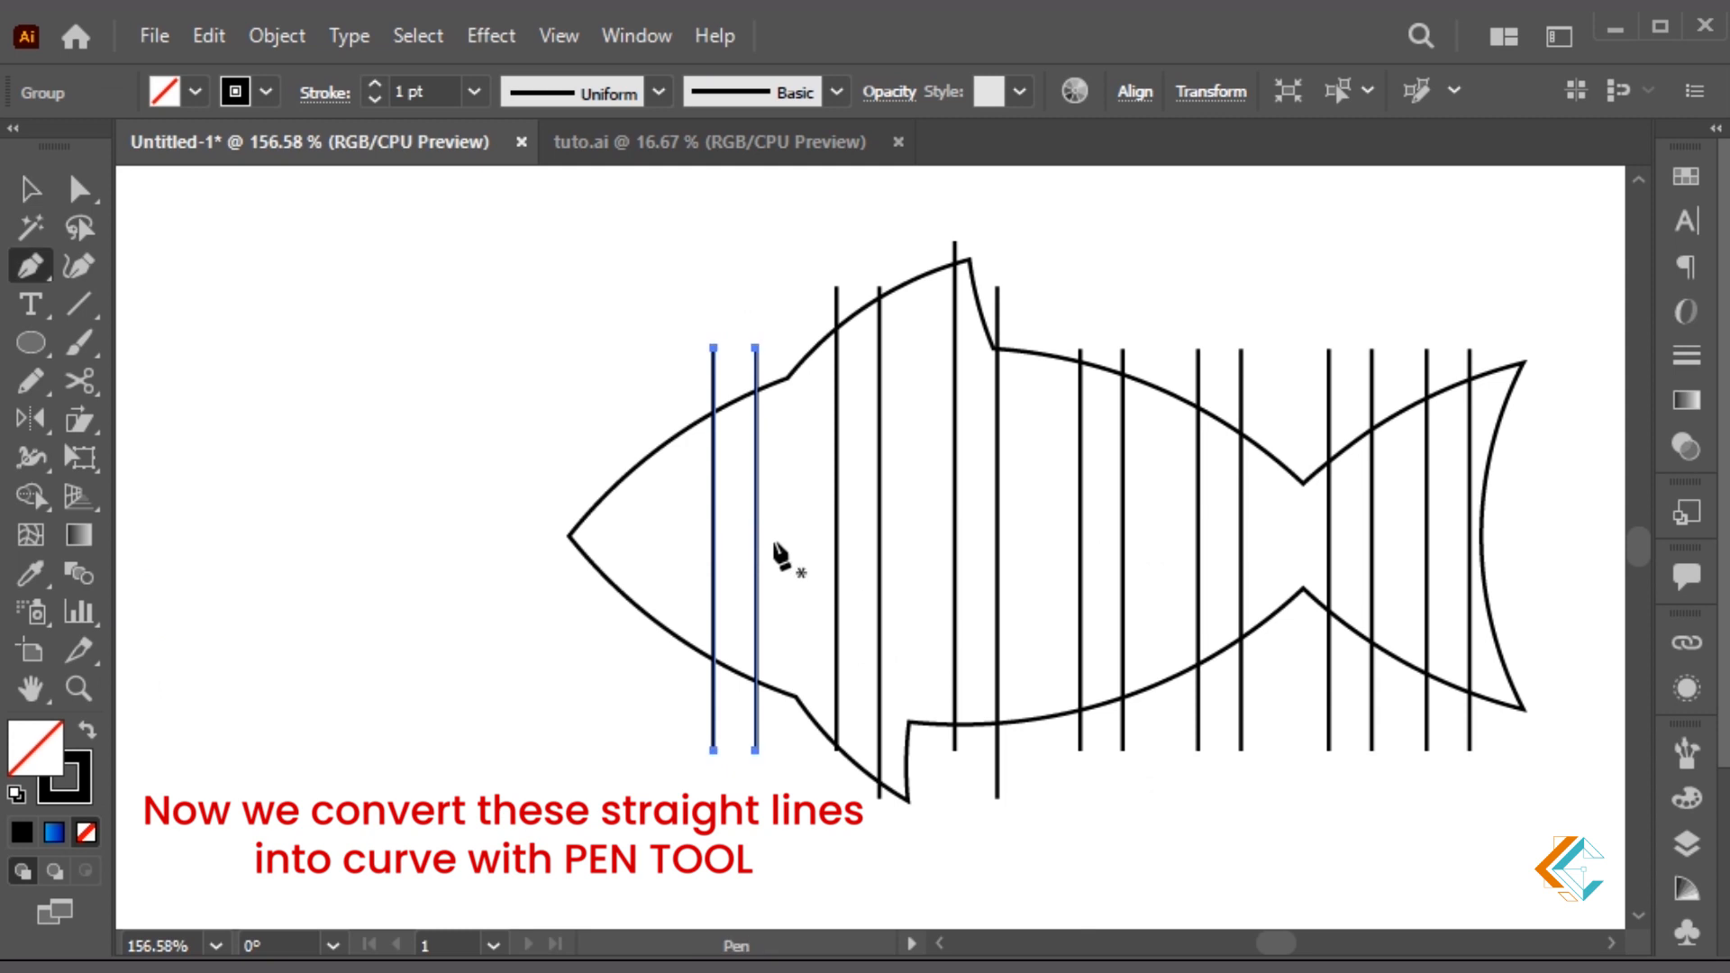
{"action": "left_click_drag", "start_coordinate": [715, 564], "coordinate": [1016, 540]}
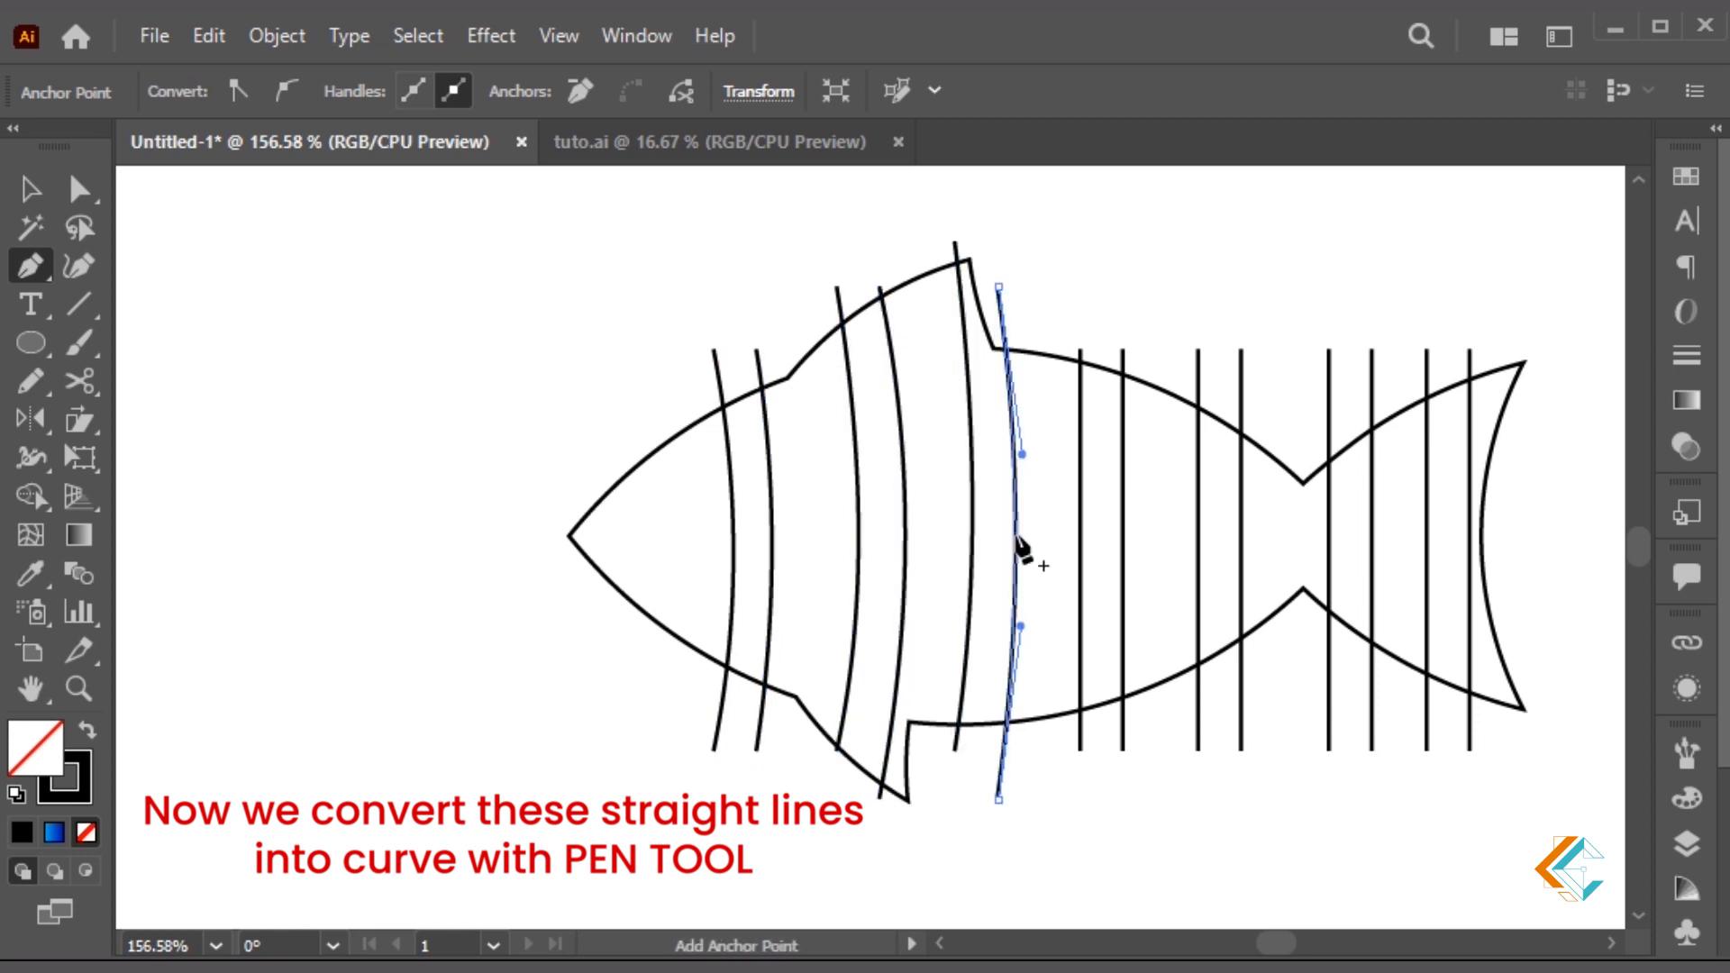
Shift the next curved pair left and adjust both curves' top ends and bends
{"action": "key", "text": "v"}
{"action": "left_click", "coordinate": [1003, 246], "text": "ctrl"}
{"action": "left_click_drag", "start_coordinate": [859, 568], "coordinate": [841, 575]}
{"action": "left_click_drag", "start_coordinate": [974, 568], "coordinate": [956, 568]}
{"action": "key", "text": "a"}
{"action": "left_click_drag", "start_coordinate": [979, 287], "coordinate": [965, 245]}
{"action": "left_click_drag", "start_coordinate": [996, 414], "coordinate": [1016, 448]}
{"action": "left_click_drag", "start_coordinate": [937, 243], "coordinate": [928, 260]}
{"action": "left_click_drag", "start_coordinate": [950, 414], "coordinate": [953, 435]}
{"action": "key", "text": "v"}
{"action": "left_click", "coordinate": [1100, 303]}
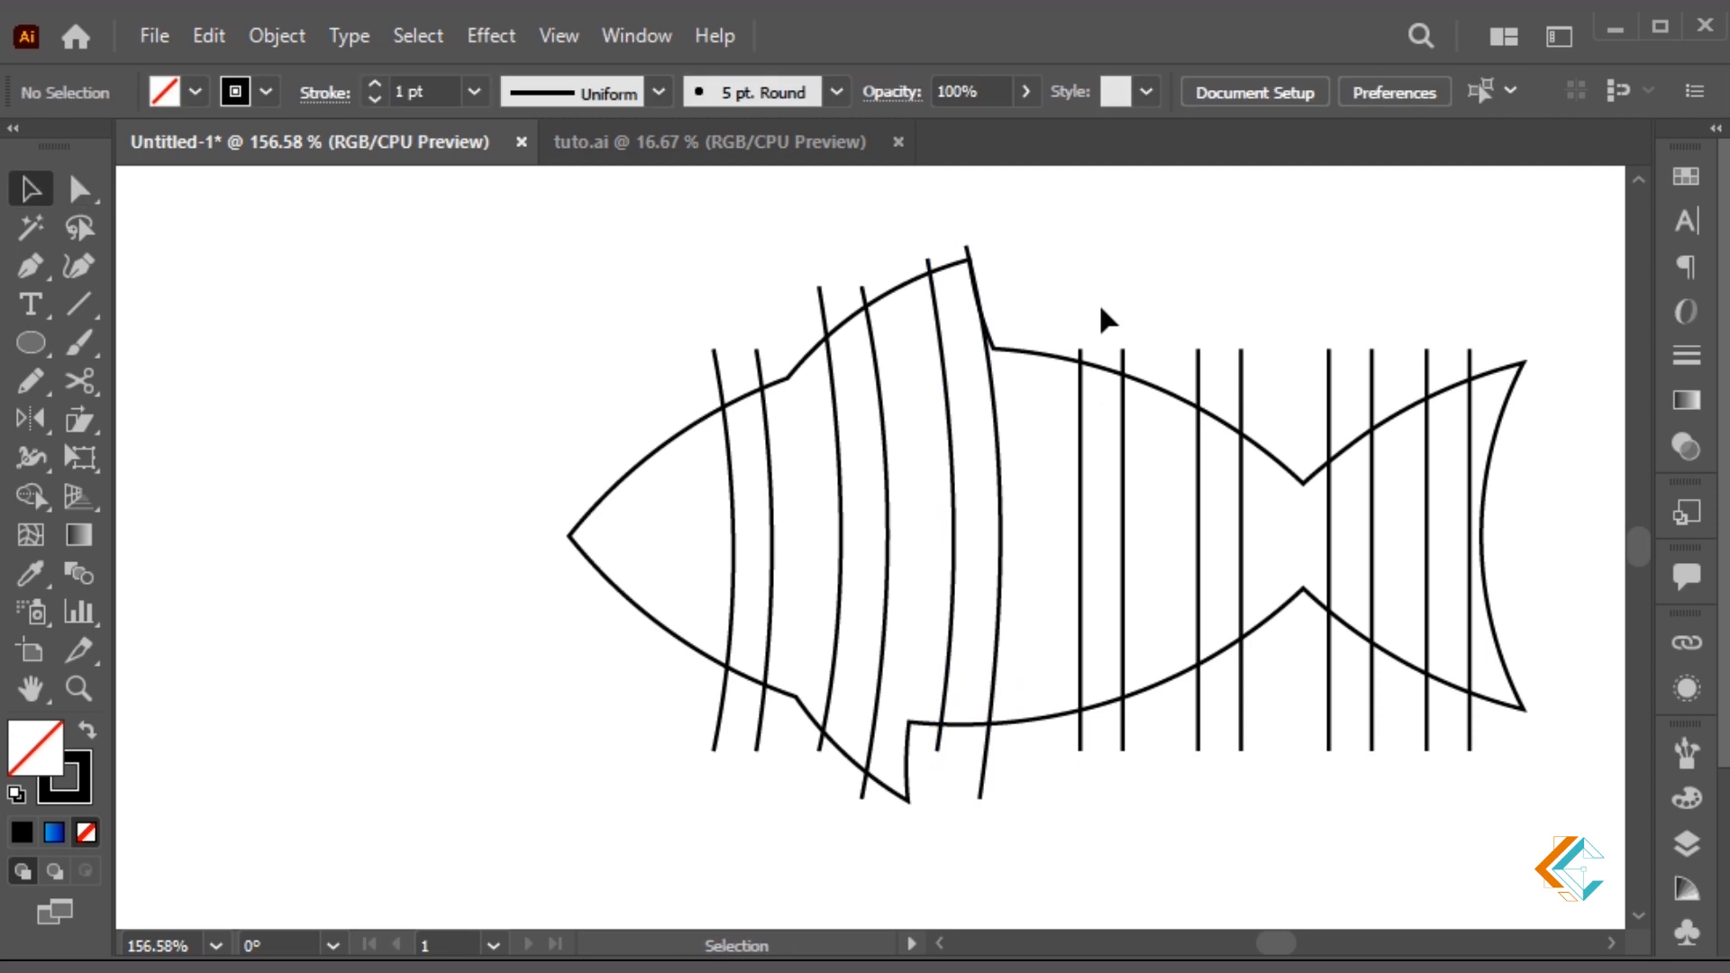
Curve the remaining line pairs toward the tail, then select and group all fish paths
{"action": "left_click", "coordinate": [1125, 520]}
{"action": "left_click_drag", "start_coordinate": [1126, 523], "coordinate": [1484, 550]}
{"action": "key", "text": "p"}
{"action": "key", "text": "a"}
{"action": "left_click", "coordinate": [1552, 515]}
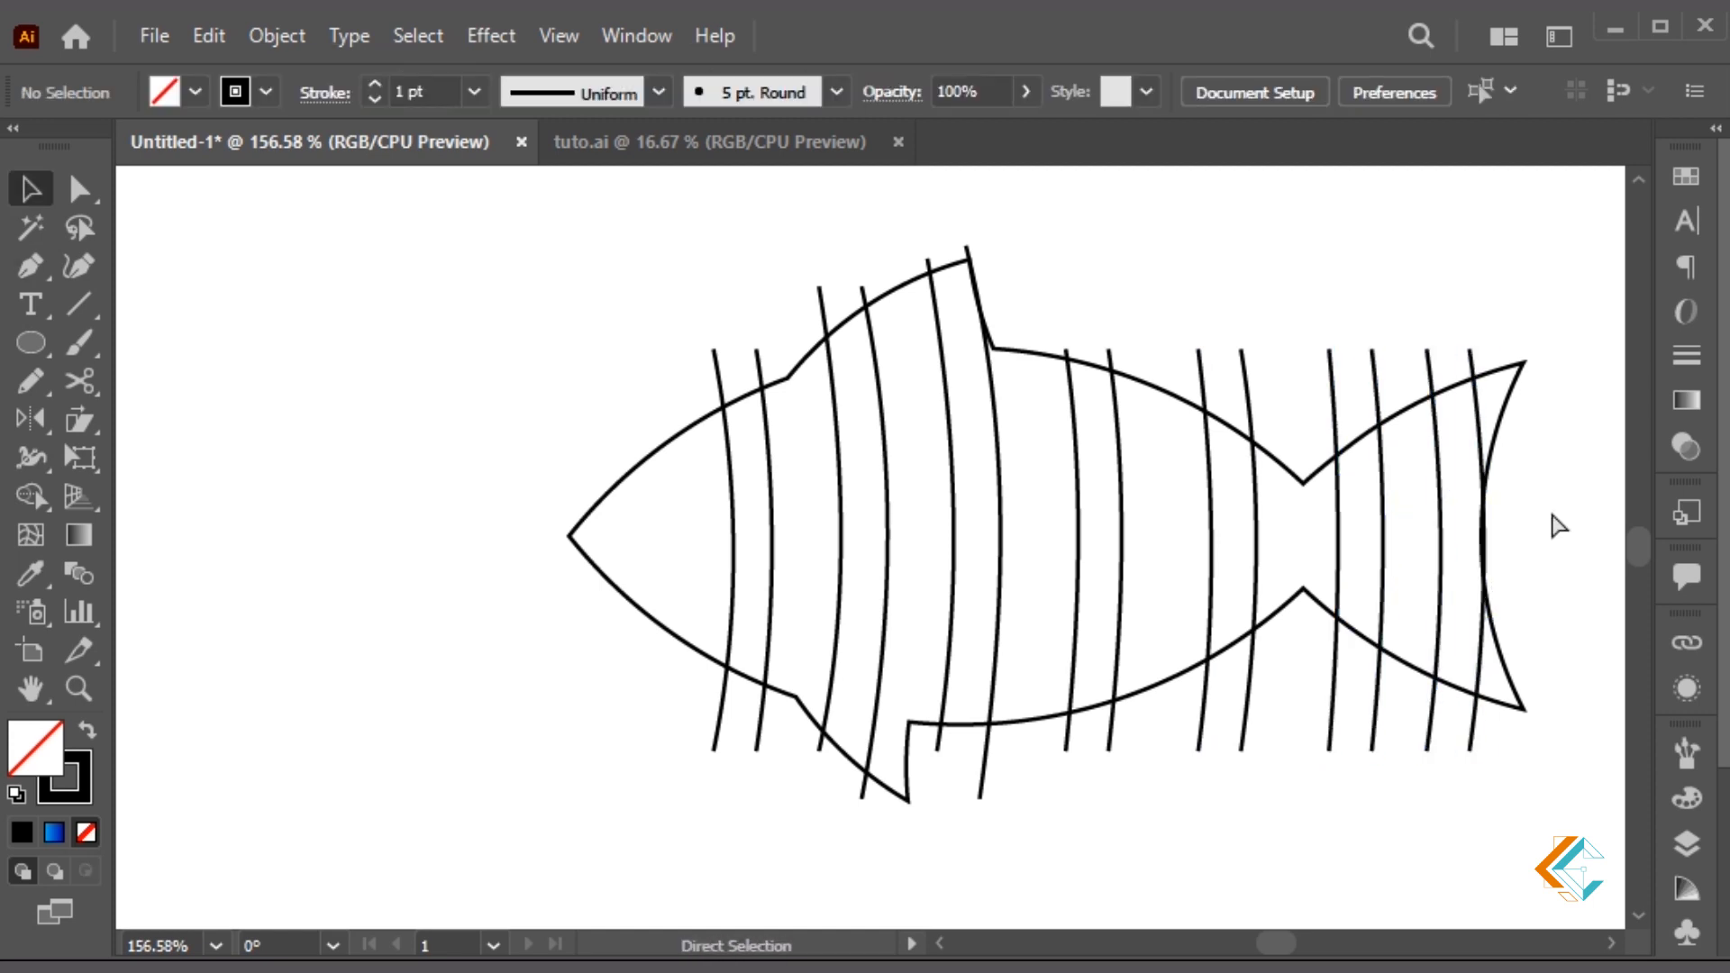
{"action": "key", "text": "ctrl+minus"}
{"action": "left_click_drag", "start_coordinate": [1344, 302], "coordinate": [710, 672]}
{"action": "key", "text": "ctrl+g"}
Group the fish artwork and give a pasted-in-front copy of the outline a red E51010 stroke
{"action": "left_click_drag", "start_coordinate": [698, 431], "coordinate": [1306, 483]}
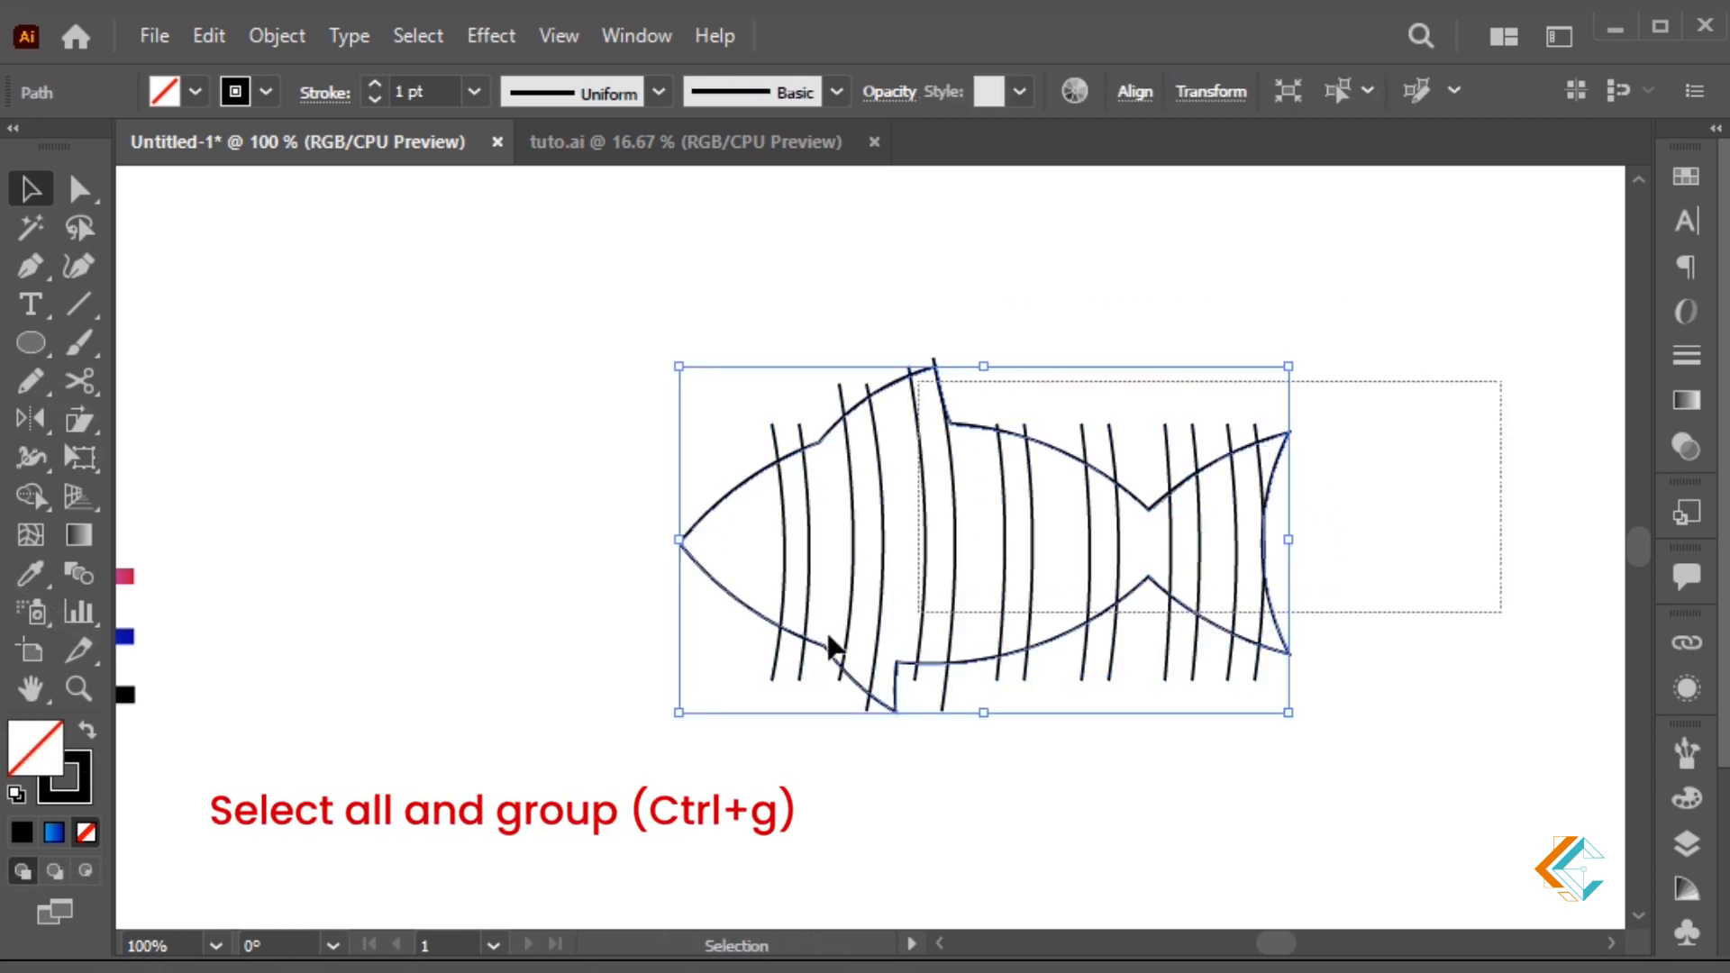
{"action": "key", "text": "ctrl+g"}
{"action": "left_click", "coordinate": [655, 671]}
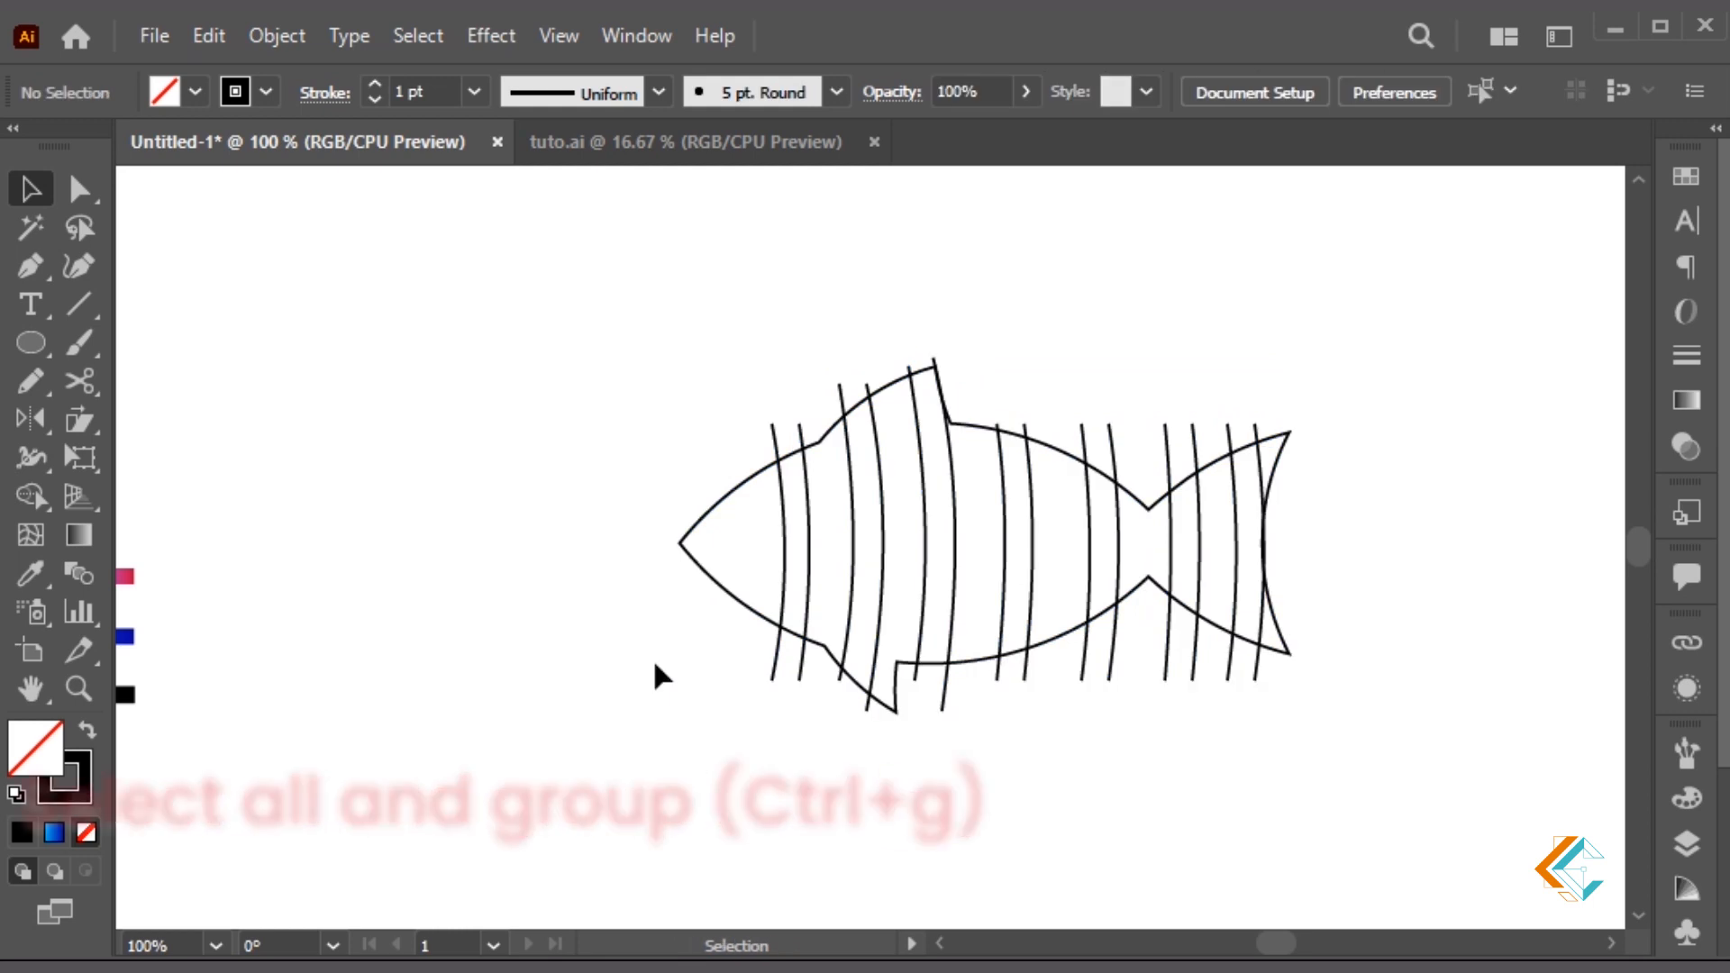
{"action": "key", "text": "ctrl+f"}
{"action": "double_click", "coordinate": [85, 799]}
{"action": "left_click_drag", "start_coordinate": [719, 432], "coordinate": [751, 383]}
{"action": "left_click", "coordinate": [1165, 366]}
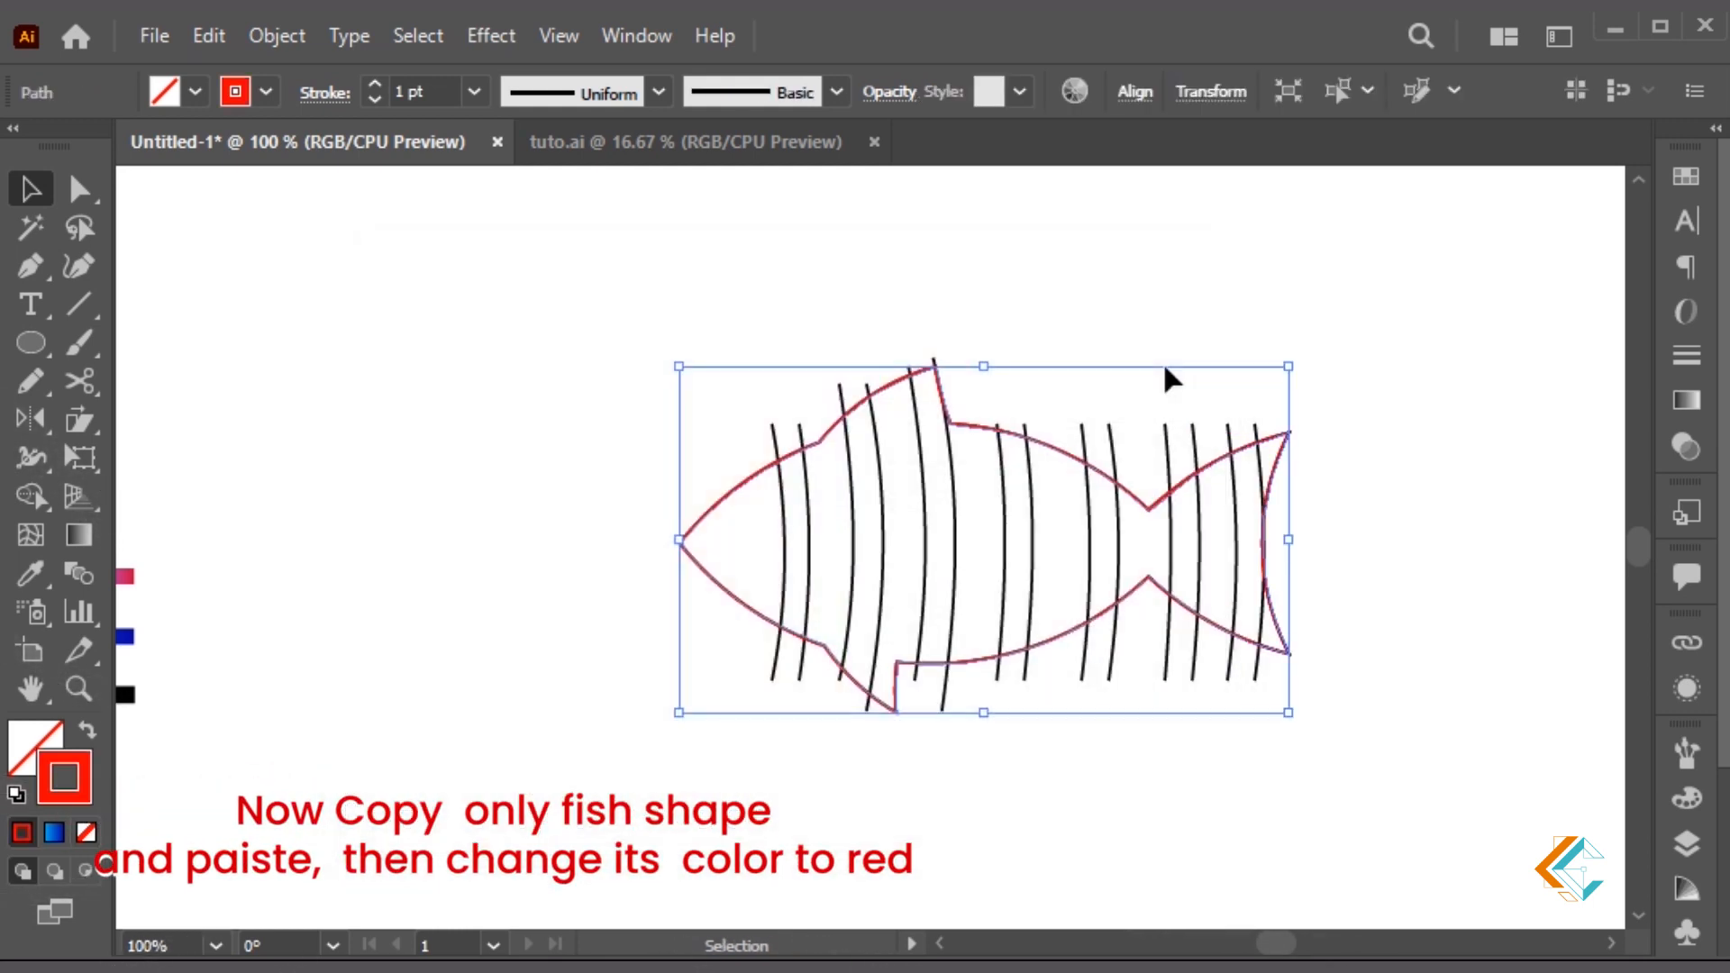
Zoom in on the fish and pan to centre it in the view
{"action": "left_click", "coordinate": [1012, 340]}
{"action": "key", "text": "z"}
{"action": "left_click_drag", "start_coordinate": [514, 309], "coordinate": [1379, 735]}
{"action": "key", "text": "v"}
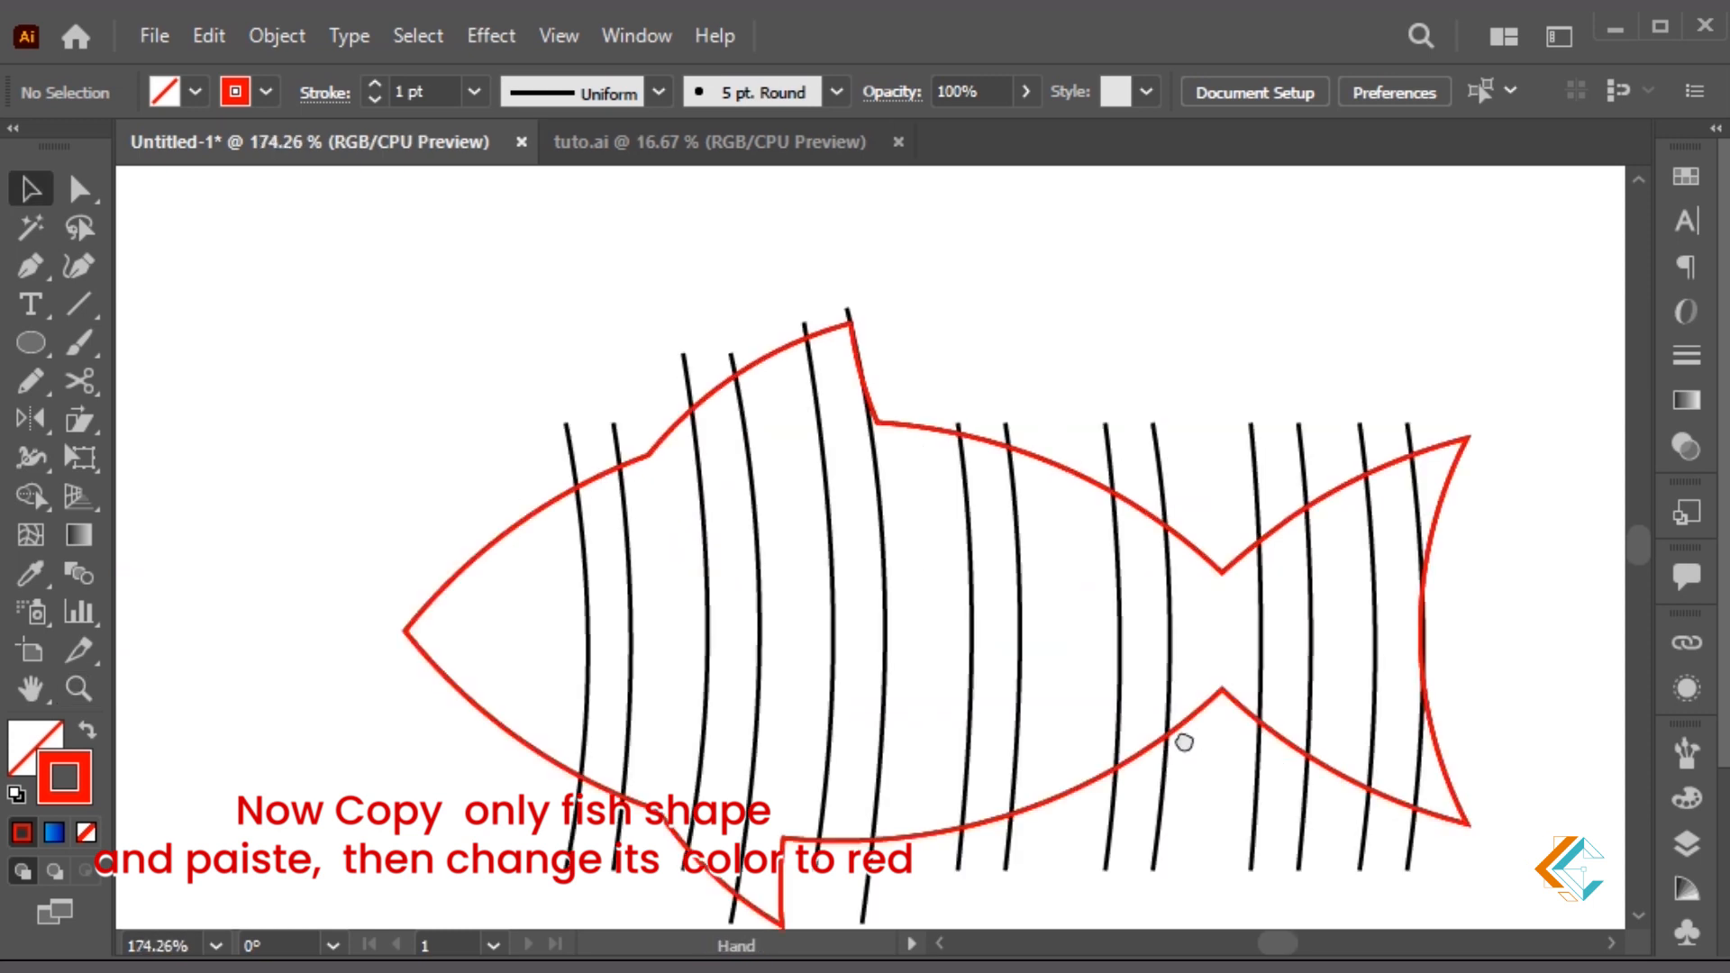
{"action": "left_click_drag", "start_coordinate": [1182, 741], "coordinate": [1233, 641]}
{"action": "left_click_drag", "start_coordinate": [798, 526], "coordinate": [842, 481]}
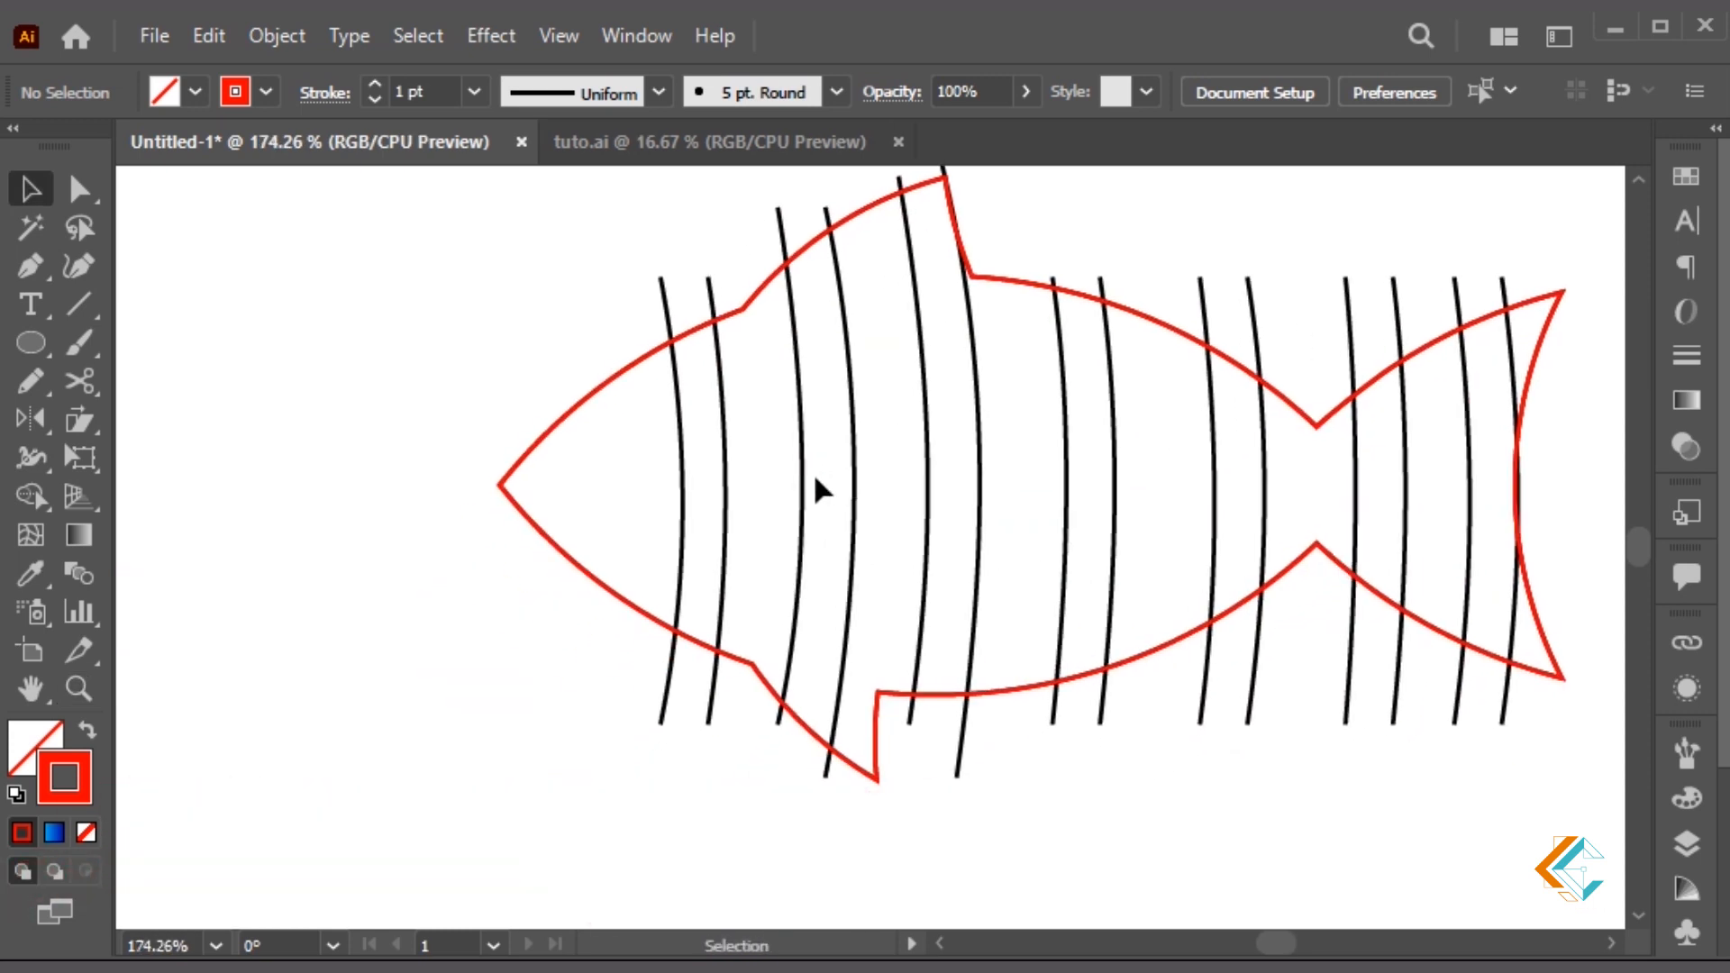
With the Pen tool, draw the first four straight red diagonals from the top outline to the bottom outline, starting near the head
{"action": "key", "text": "p"}
{"action": "left_click", "coordinate": [665, 337]}
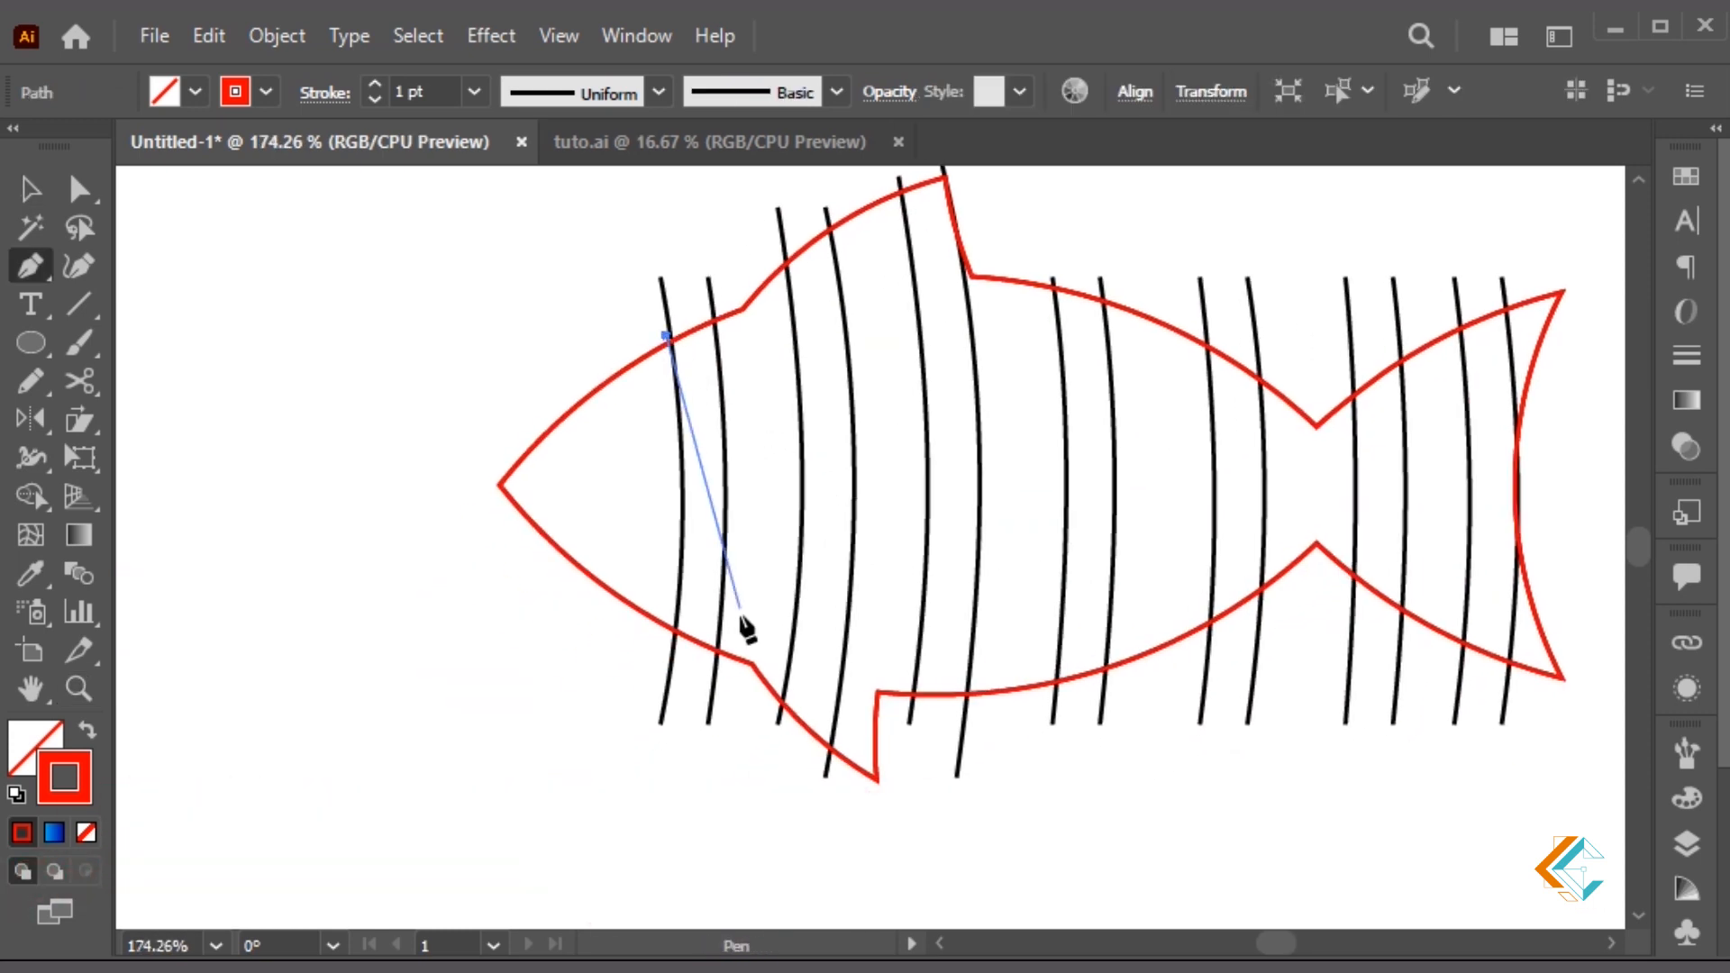
{"action": "left_click", "coordinate": [784, 711]}
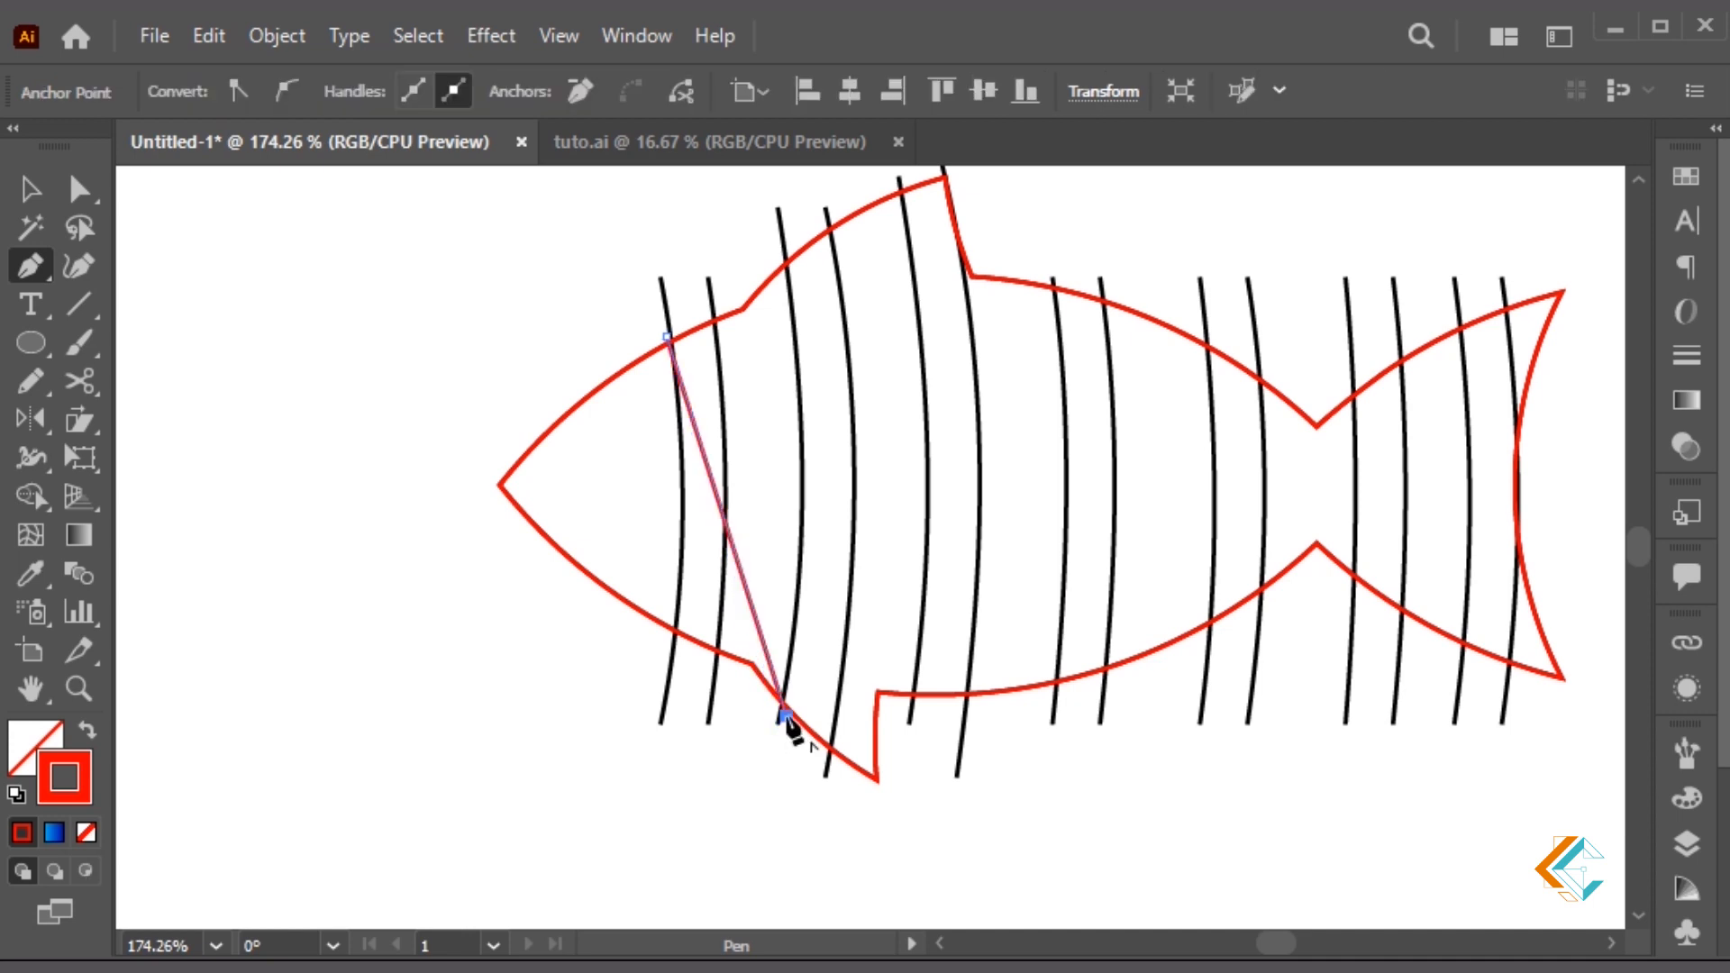
{"action": "key", "text": "v"}
{"action": "key", "text": "p"}
{"action": "left_click", "coordinate": [707, 313]}
{"action": "left_click", "coordinate": [830, 753]}
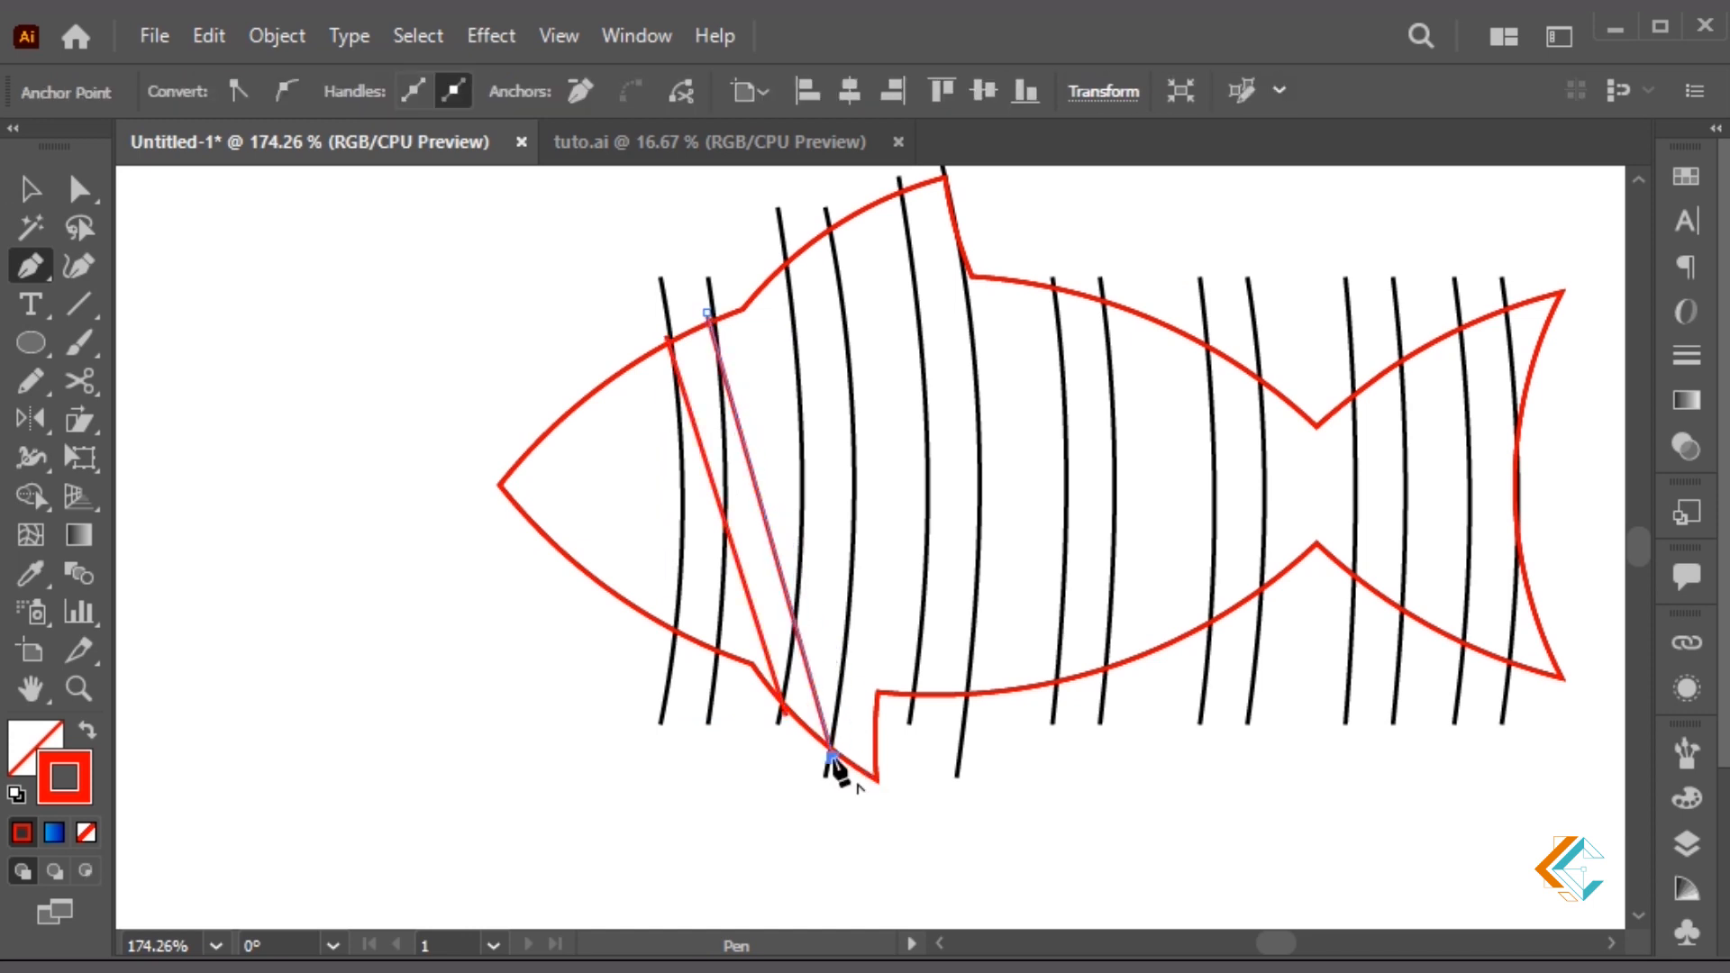
{"action": "key", "text": "p"}
{"action": "left_click", "coordinate": [779, 254]}
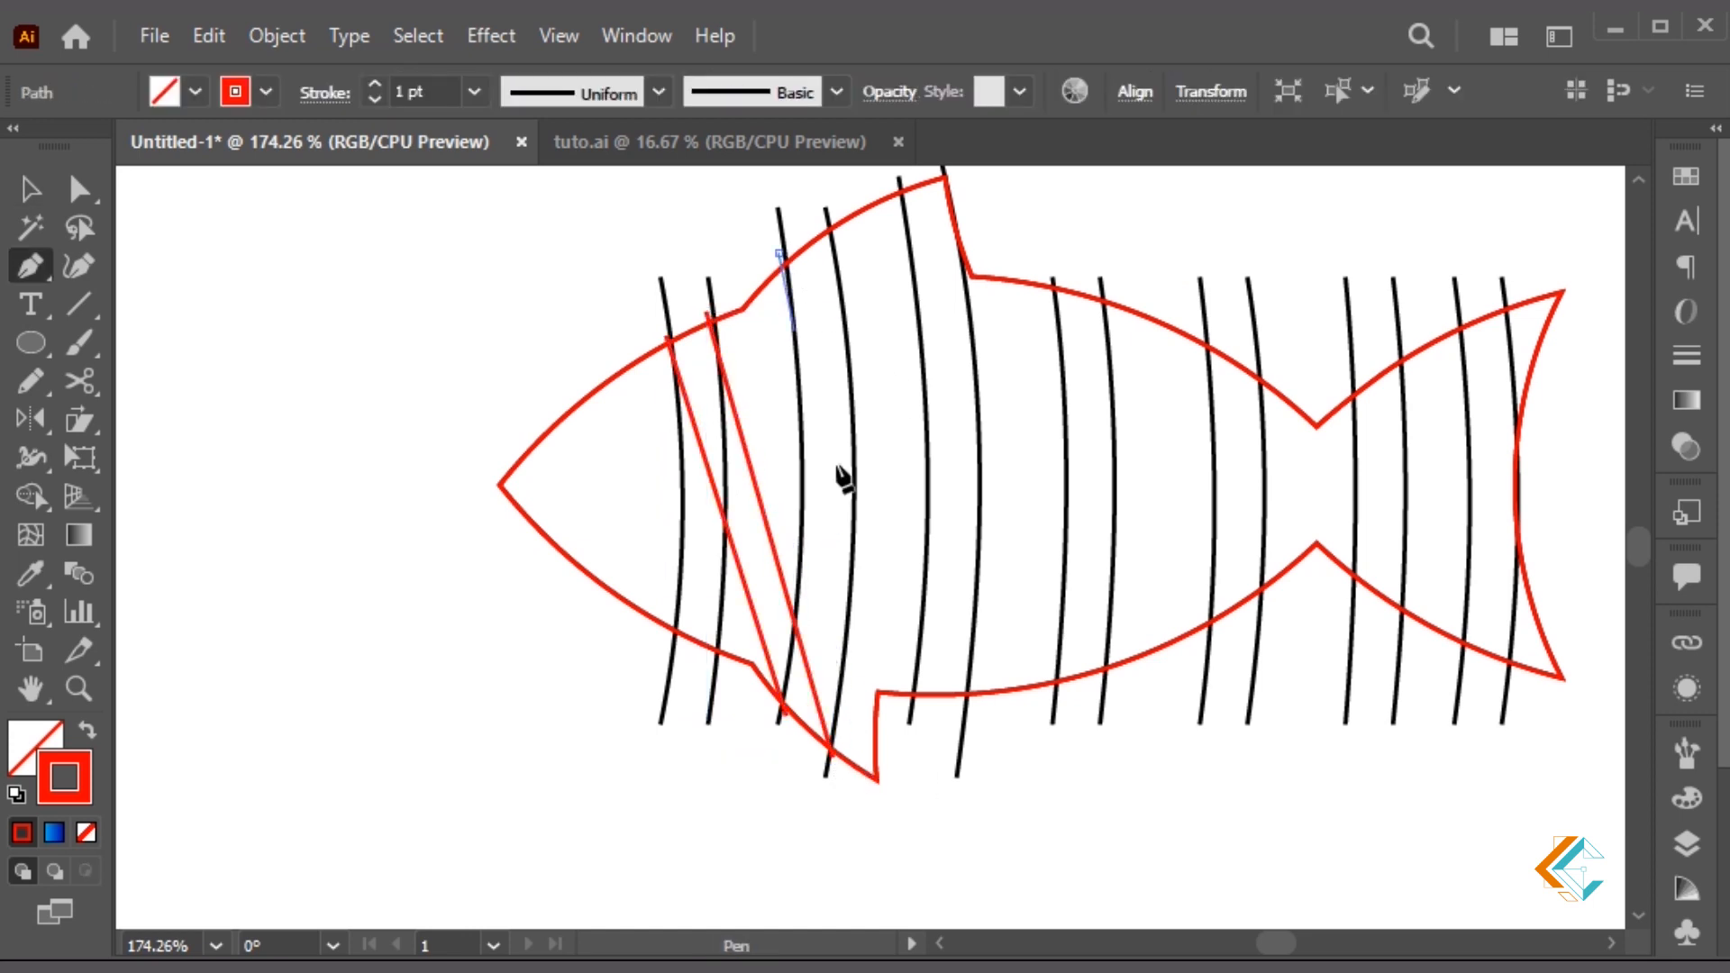
{"action": "left_click", "coordinate": [915, 701]}
{"action": "key", "text": "v"}
{"action": "key", "text": "p"}
{"action": "left_click", "coordinate": [823, 222]}
{"action": "left_click", "coordinate": [972, 705]}
Continue drawing red diagonal lines across the mid and rear body toward the belly
{"action": "key", "text": "v"}
{"action": "scroll", "coordinate": [1036, 630], "scroll_direction": "up", "scroll_amount": 1}
{"action": "key", "text": "p"}
{"action": "left_click", "coordinate": [900, 213]}
{"action": "left_click", "coordinate": [1058, 717]}
{"action": "key", "text": "v"}
{"action": "key", "text": "p"}
{"action": "left_click", "coordinate": [941, 196]}
{"action": "left_click", "coordinate": [1108, 701]}
{"action": "key", "text": "v"}
{"action": "key", "text": "p"}
{"action": "left_click", "coordinate": [1042, 307]}
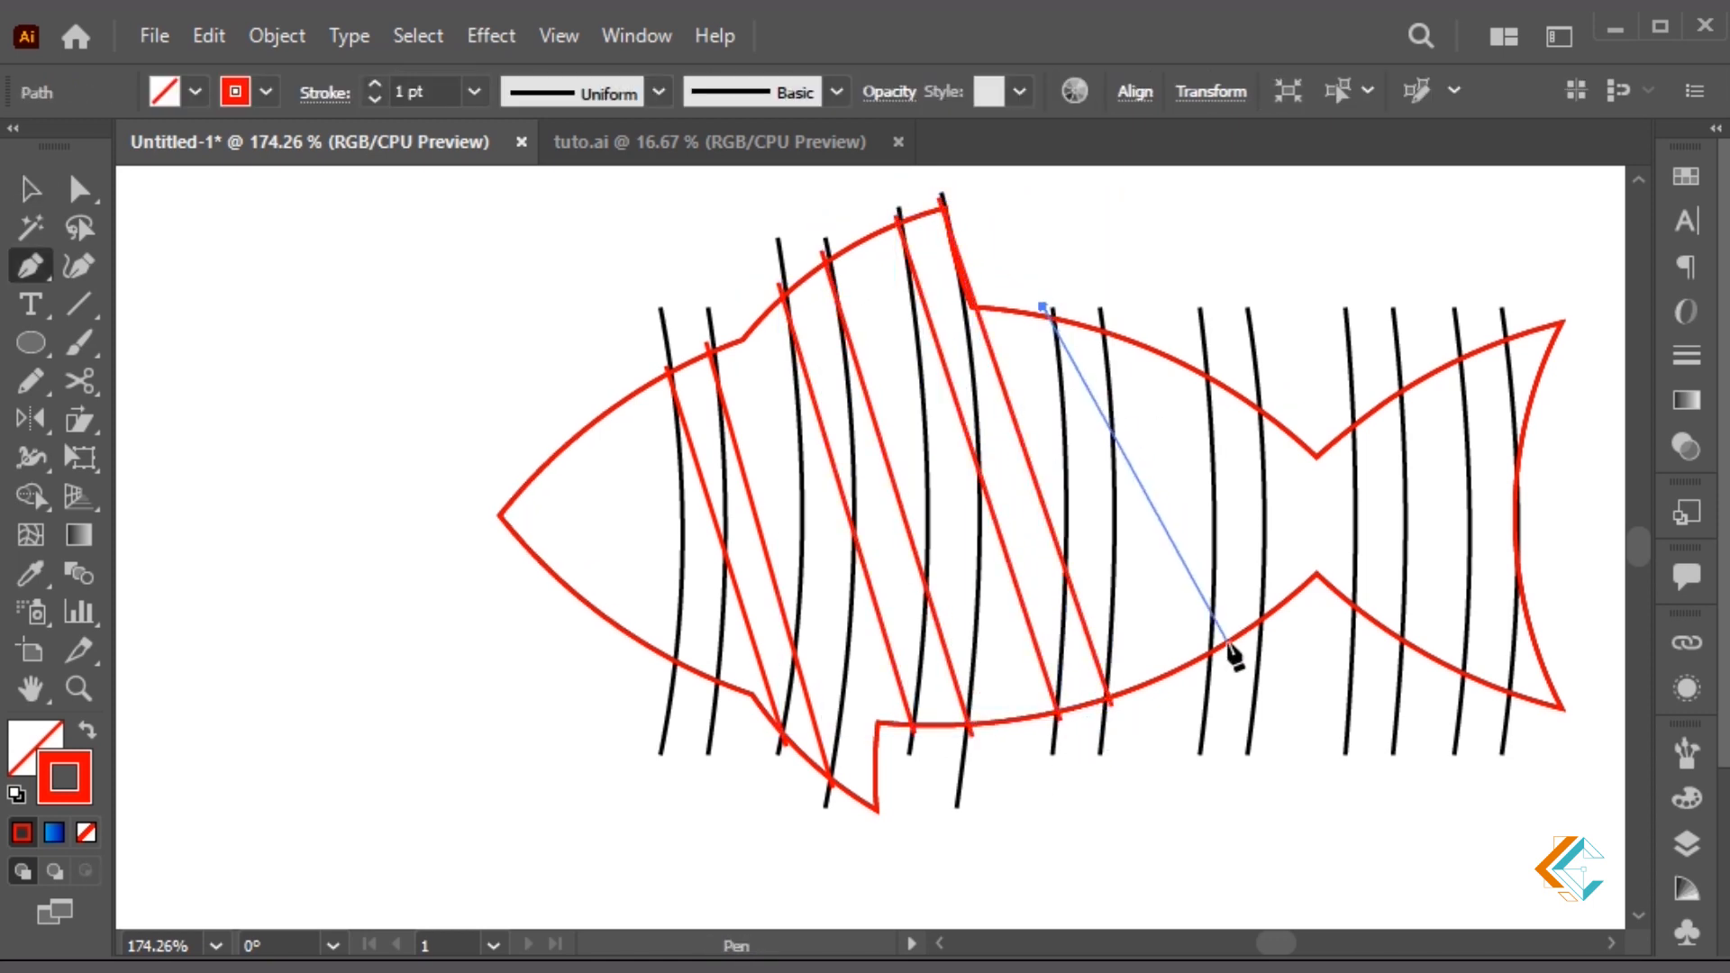
{"action": "left_click", "coordinate": [1211, 657]}
{"action": "key", "text": "v"}
{"action": "key", "text": "p"}
{"action": "left_click", "coordinate": [1095, 320]}
{"action": "left_click", "coordinate": [1266, 624]}
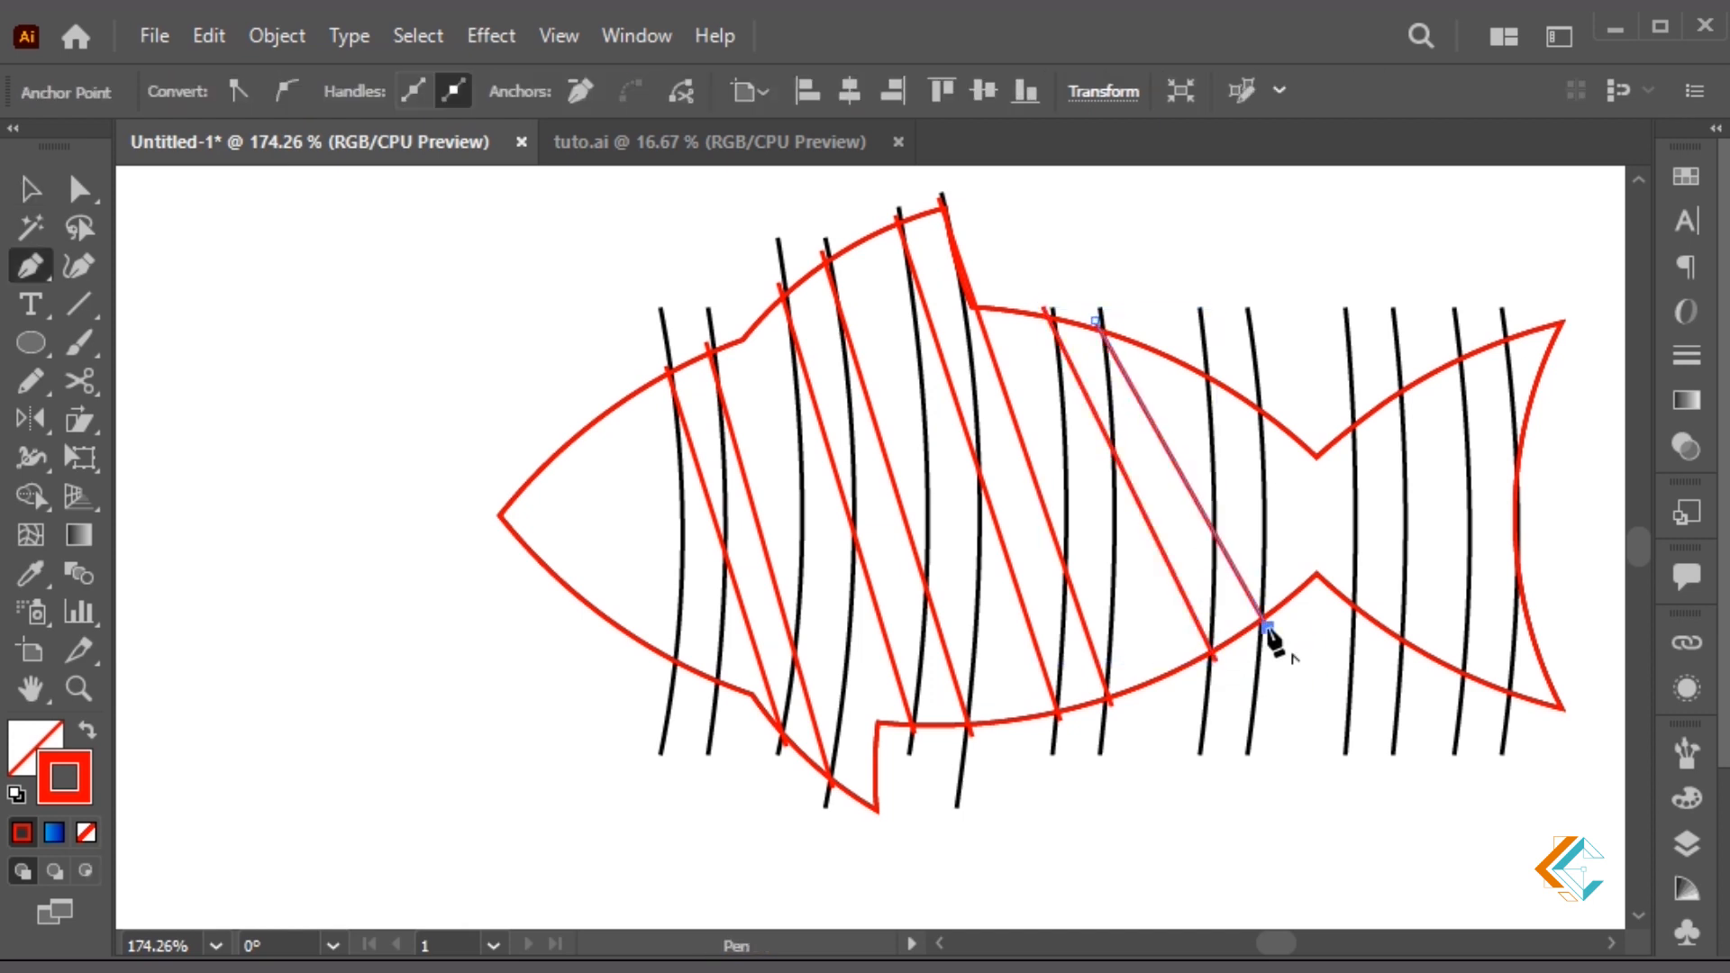
{"action": "left_click", "coordinate": [1199, 366]}
{"action": "left_click", "coordinate": [1359, 616]}
{"action": "key", "text": "v"}
{"action": "key", "text": "p"}
{"action": "left_click", "coordinate": [1256, 400]}
{"action": "left_click", "coordinate": [1402, 643]}
{"action": "left_click", "coordinate": [1295, 405], "text": "ctrl"}
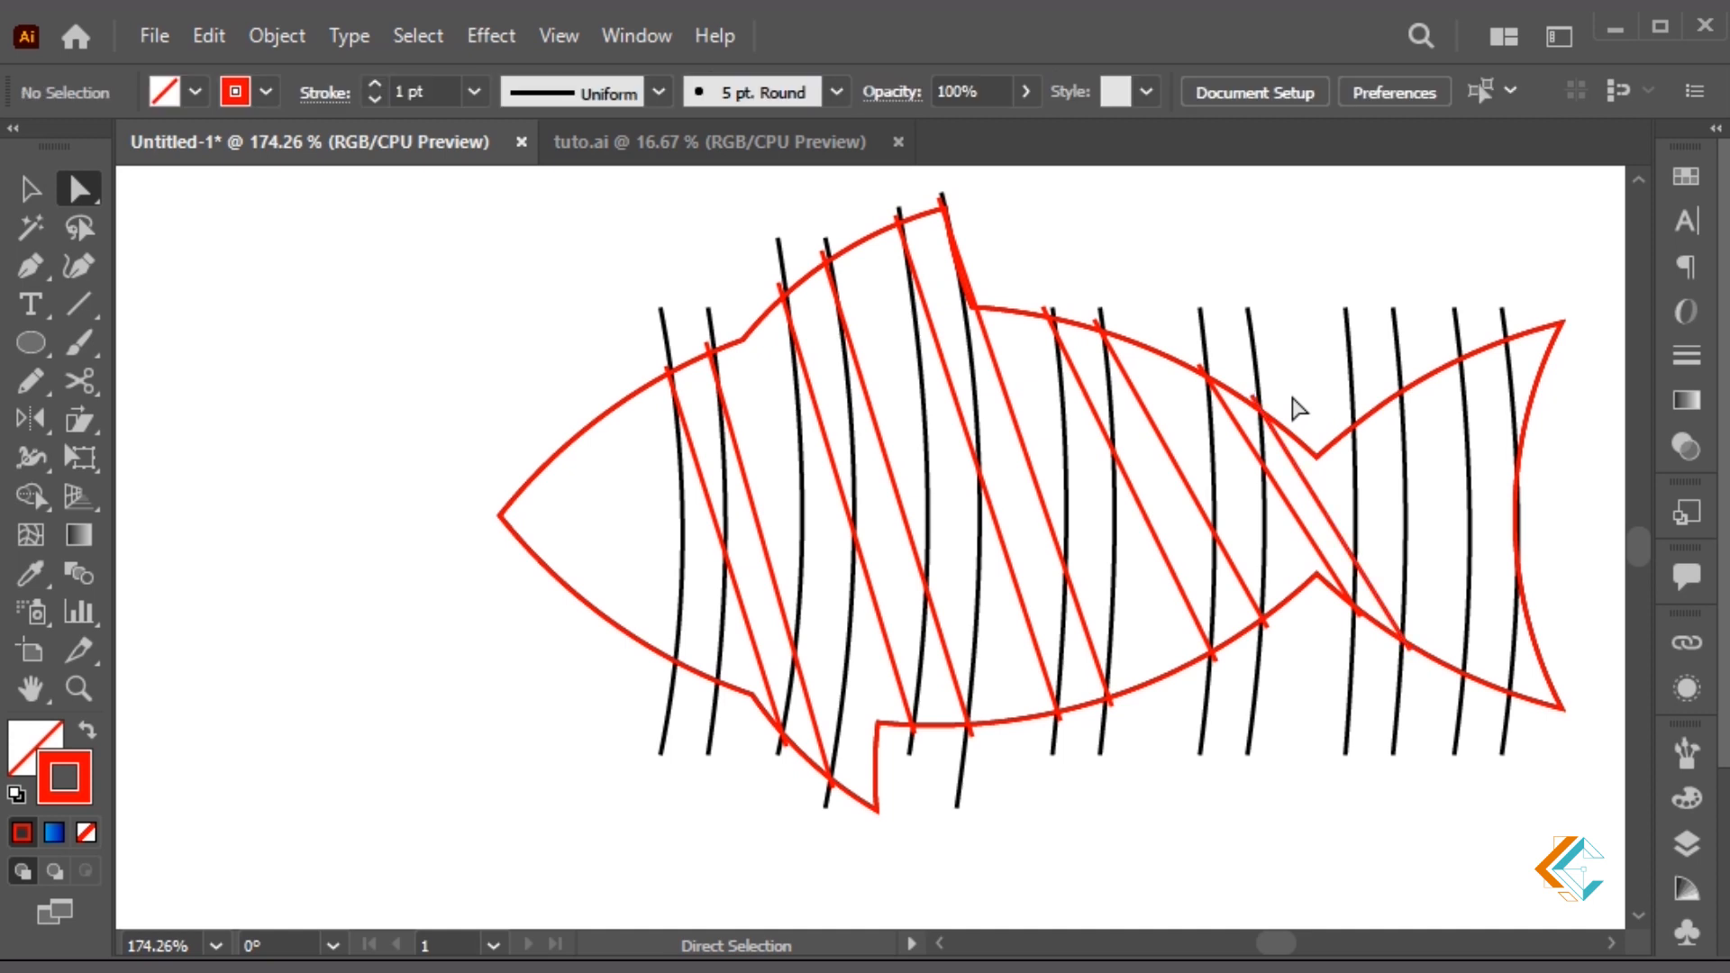
Add a final red diagonal across the tail, then select the first line near the head
{"action": "left_click", "coordinate": [1349, 417]}
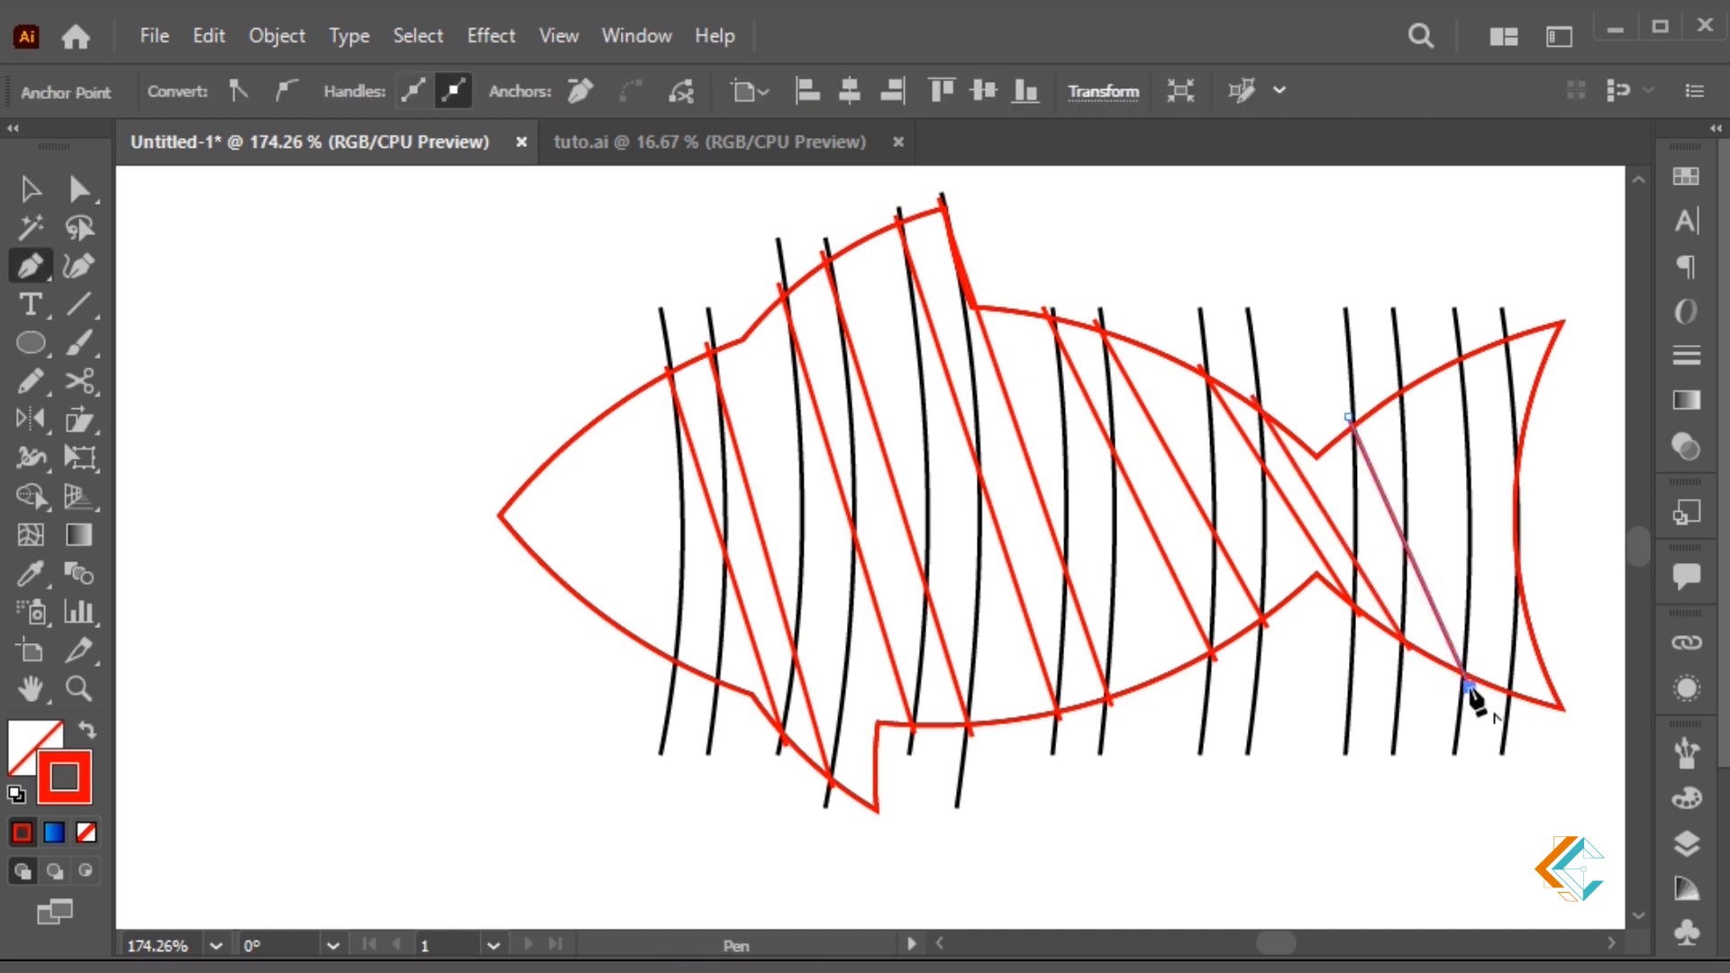
{"action": "left_click", "coordinate": [1396, 387]}
{"action": "left_click", "coordinate": [1515, 699]}
{"action": "left_click", "coordinate": [1583, 551], "text": "ctrl"}
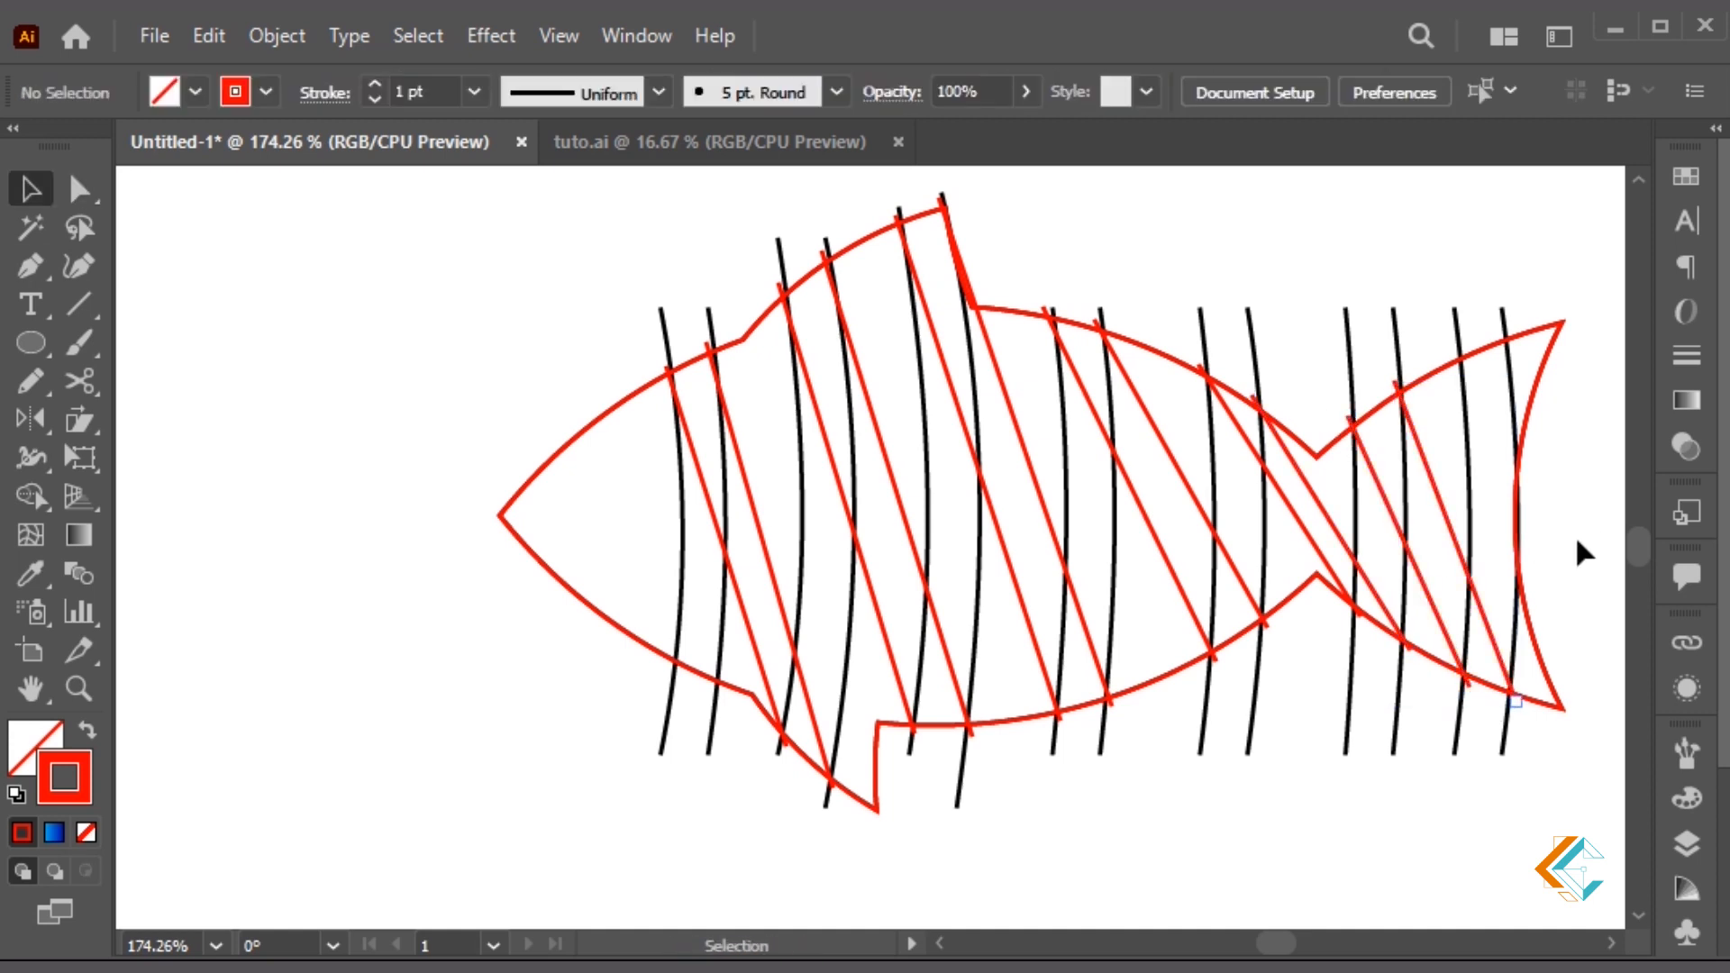
{"action": "left_click", "coordinate": [743, 607]}
Bend the first two red diagonals into gentle curves and move one top anchor onto the outline
{"action": "key", "text": "p"}
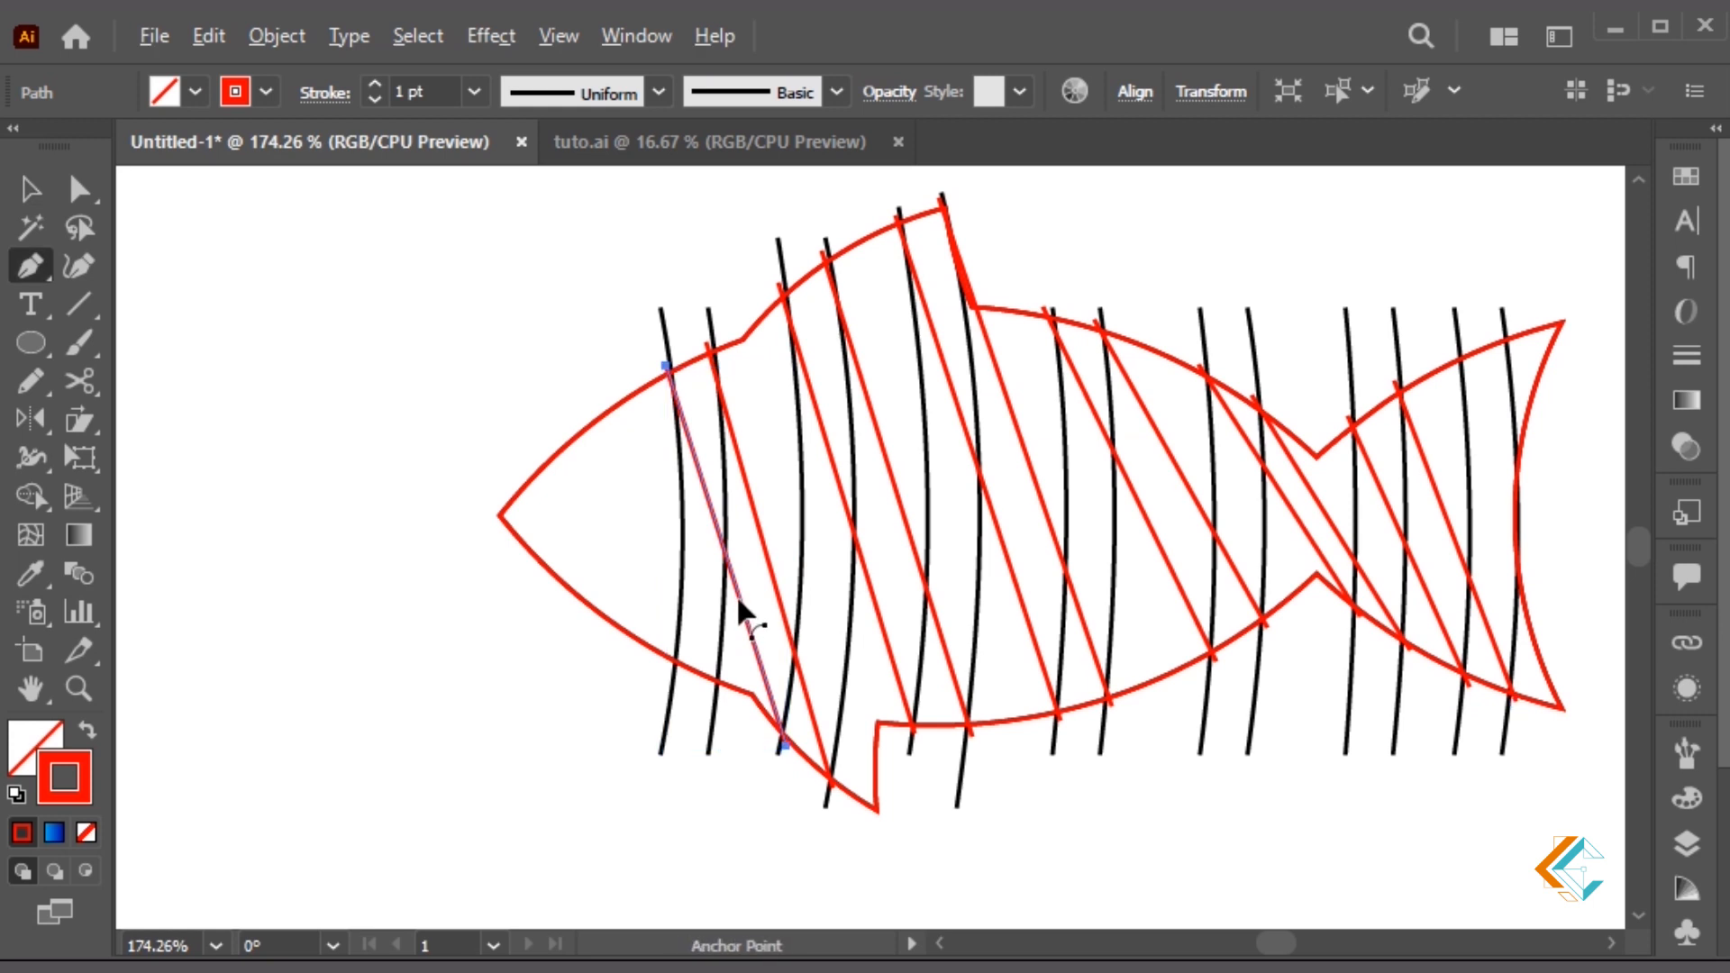
{"action": "mouse_move", "coordinate": [736, 592]}
{"action": "left_mouse_down"}
{"action": "mouse_move", "coordinate": [737, 553]}
{"action": "mouse_move", "coordinate": [750, 568]}
{"action": "left_mouse_up"}
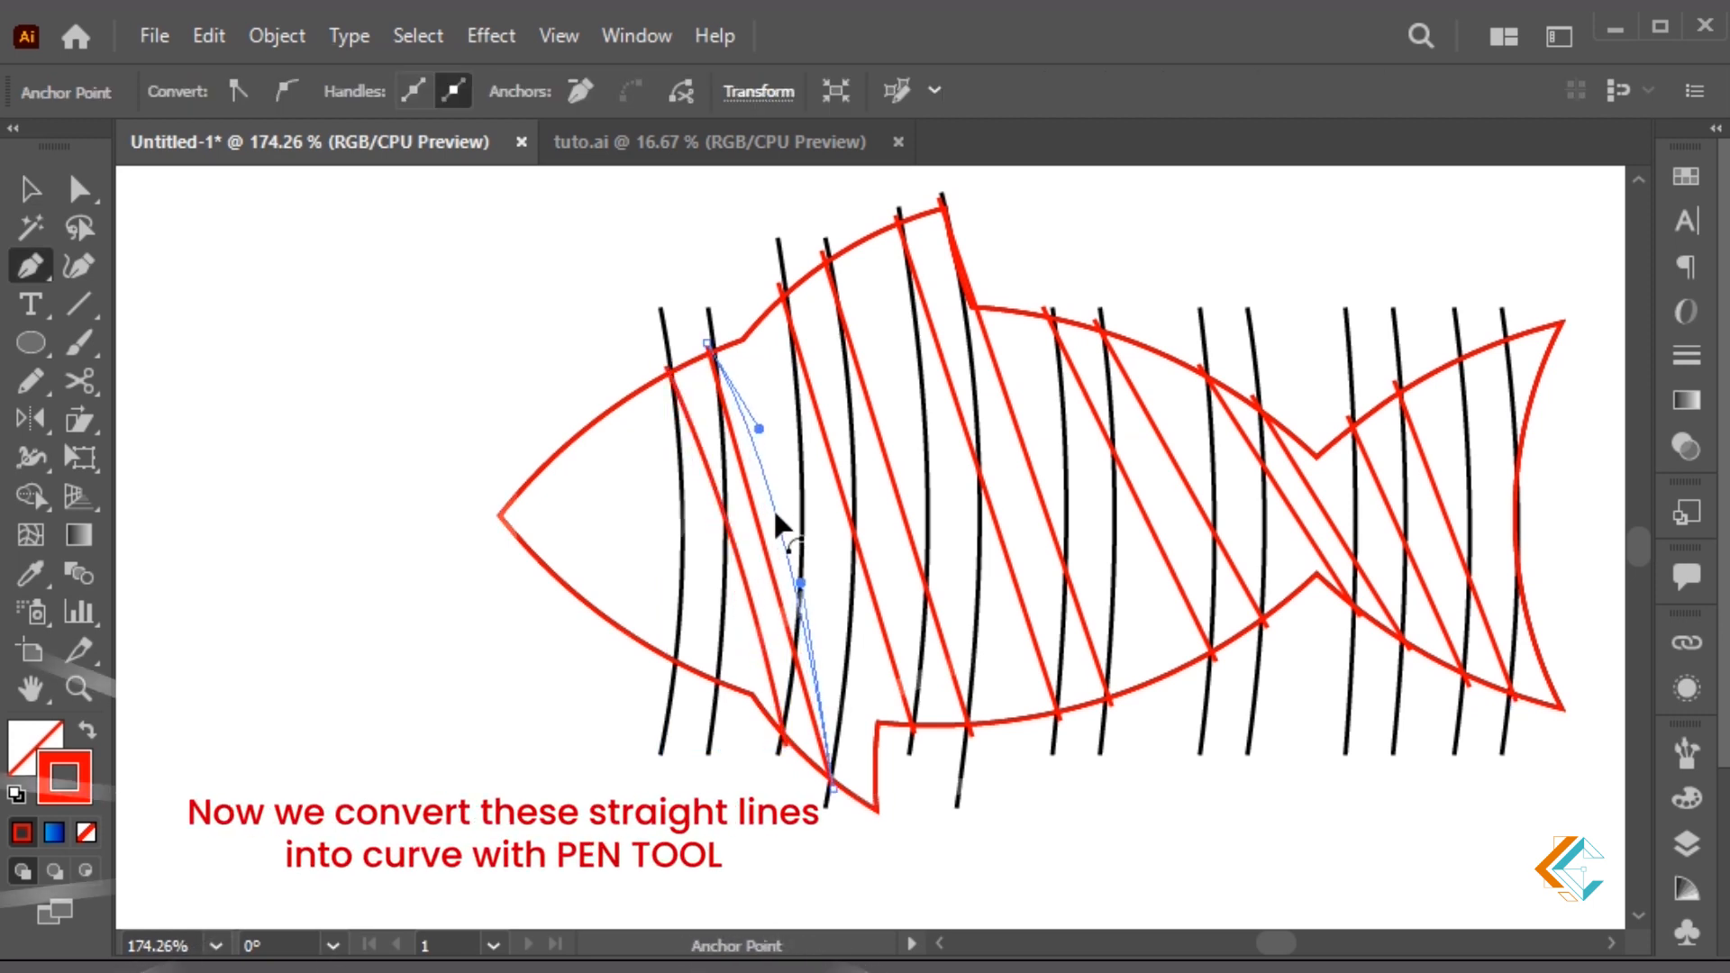
{"action": "left_click_drag", "start_coordinate": [857, 541], "coordinate": [915, 497]}
{"action": "key", "text": "a"}
{"action": "left_click_drag", "start_coordinate": [824, 255], "coordinate": [821, 243]}
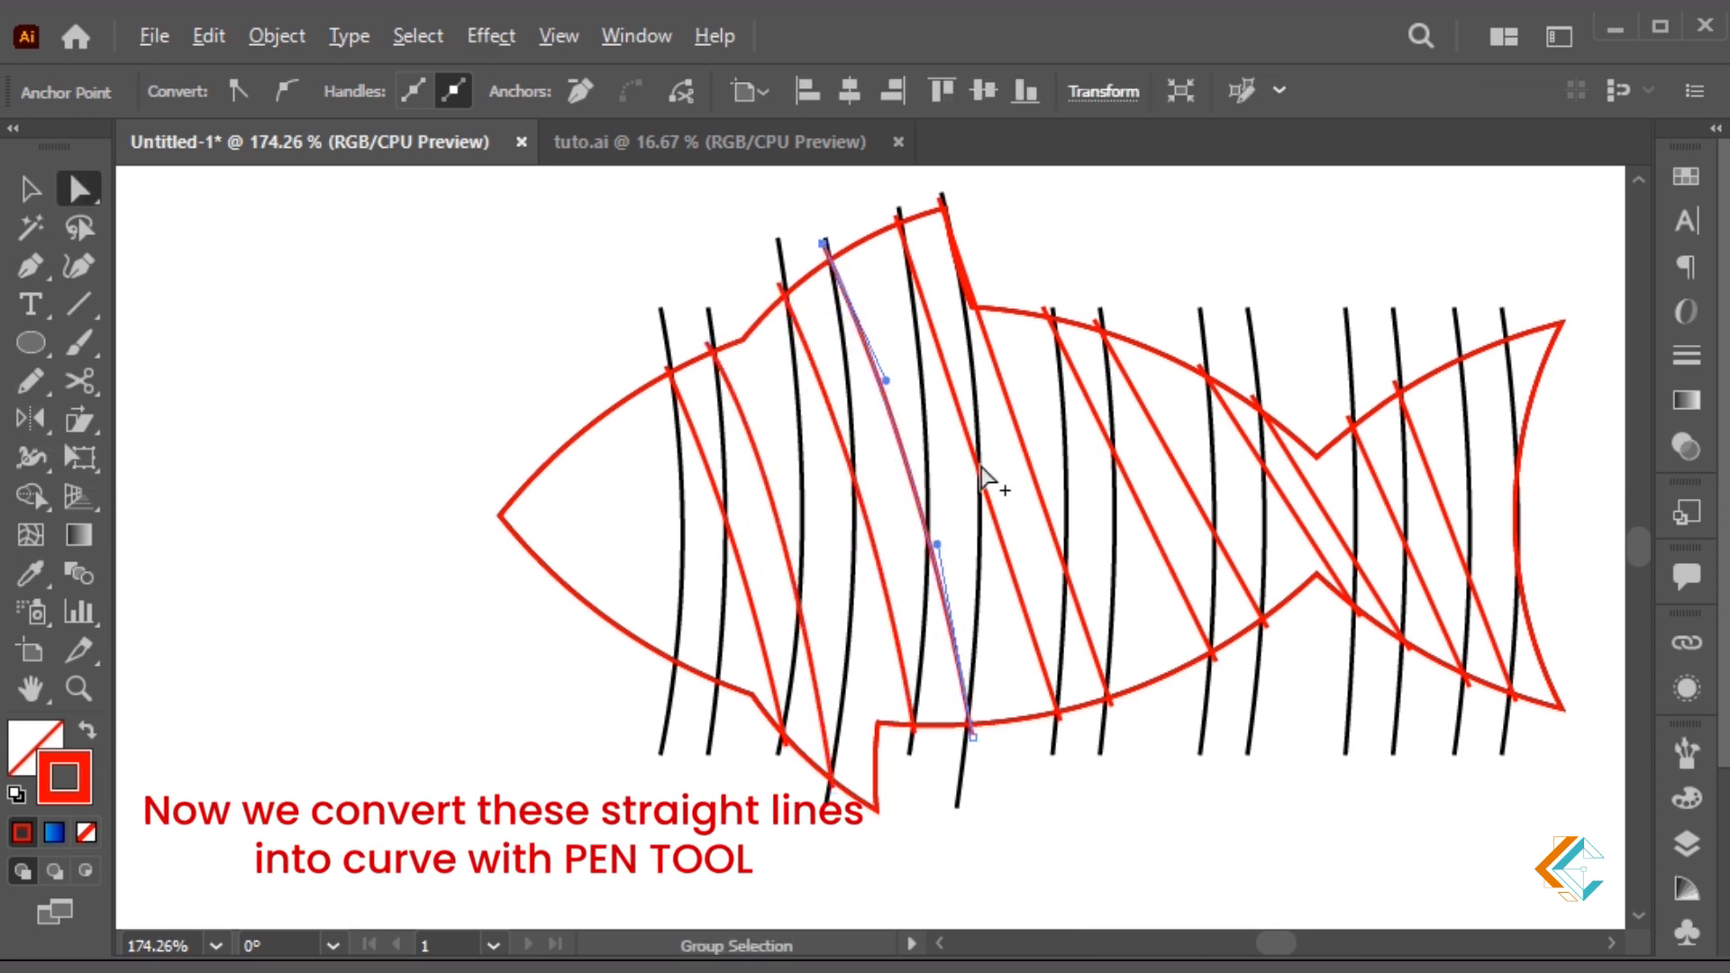
Curve the remaining body and tail red lines, adjusting a tail anchor, and check them as one selection
{"action": "left_click", "coordinate": [984, 467]}
{"action": "key", "text": "p"}
{"action": "left_click_drag", "start_coordinate": [974, 466], "coordinate": [1193, 464]}
{"action": "left_click_drag", "start_coordinate": [1311, 520], "coordinate": [1354, 528]}
{"action": "left_click_drag", "start_coordinate": [1251, 396], "coordinate": [1240, 388], "text": "ctrl"}
{"action": "left_click_drag", "start_coordinate": [1407, 548], "coordinate": [1472, 533]}
{"action": "key", "text": "v"}
{"action": "left_click", "coordinate": [1567, 459]}
{"action": "left_click_drag", "start_coordinate": [1578, 427], "coordinate": [522, 696]}
{"action": "left_click", "coordinate": [1155, 277]}
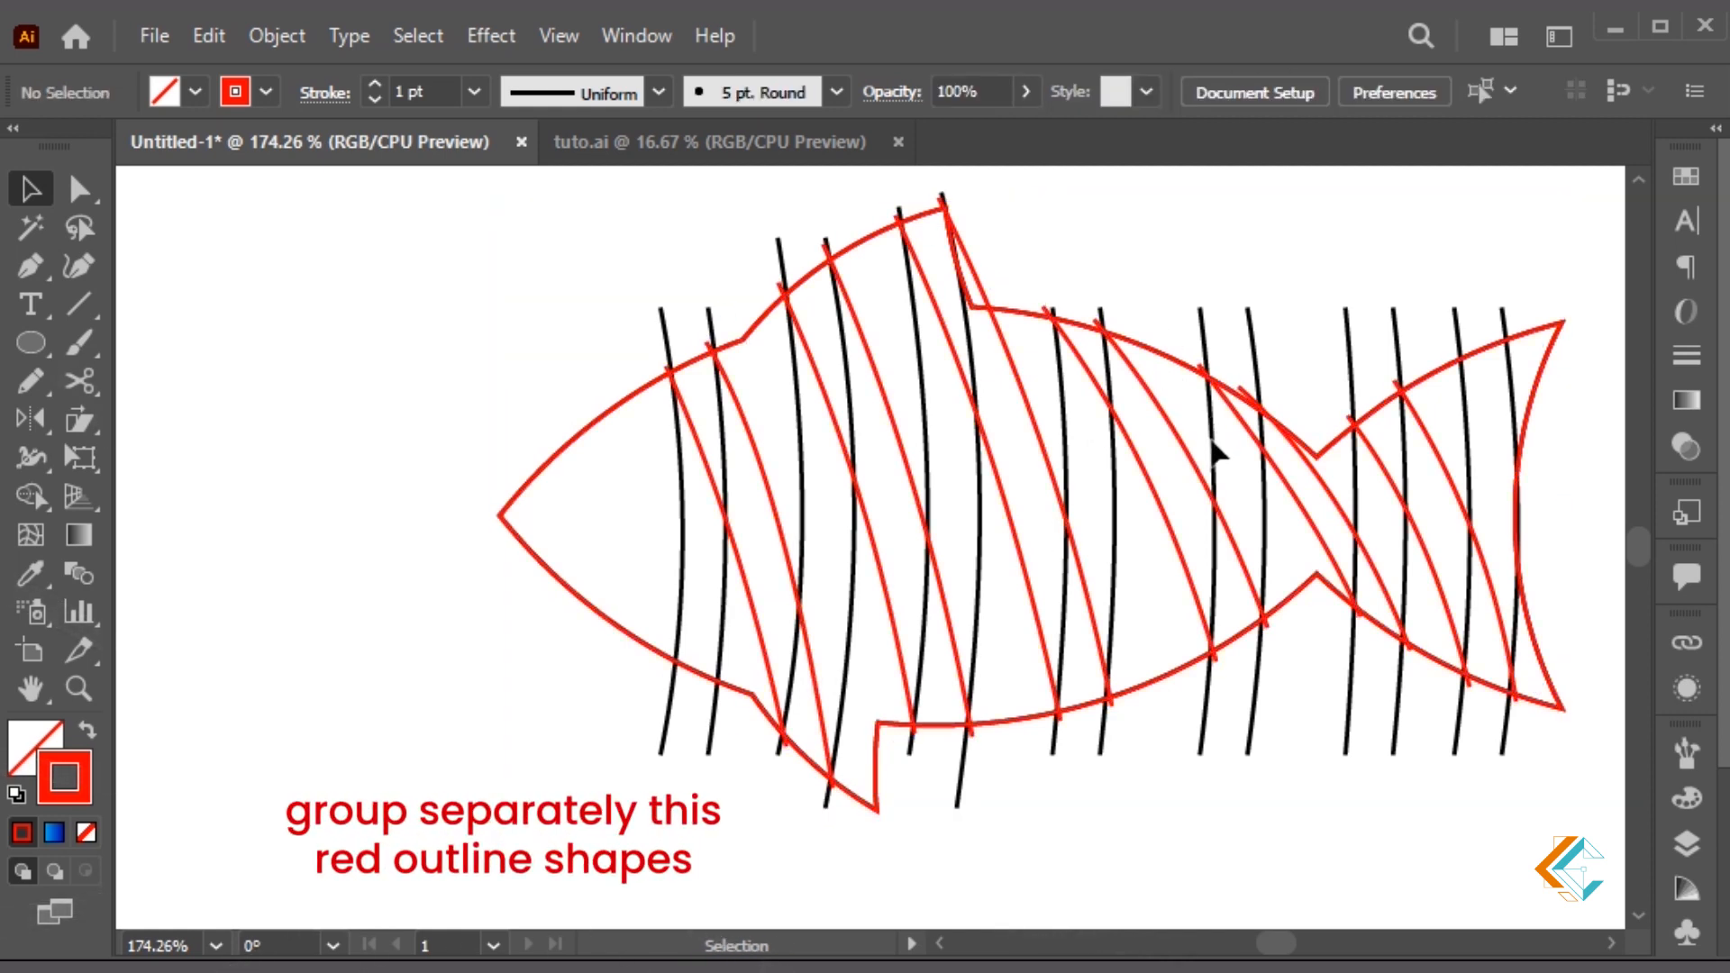
Inside the black fish group, divide all black paths at their crossings with Shape Builder
{"action": "key", "text": "ctrl+alt+2"}
{"action": "left_click", "coordinate": [1281, 346]}
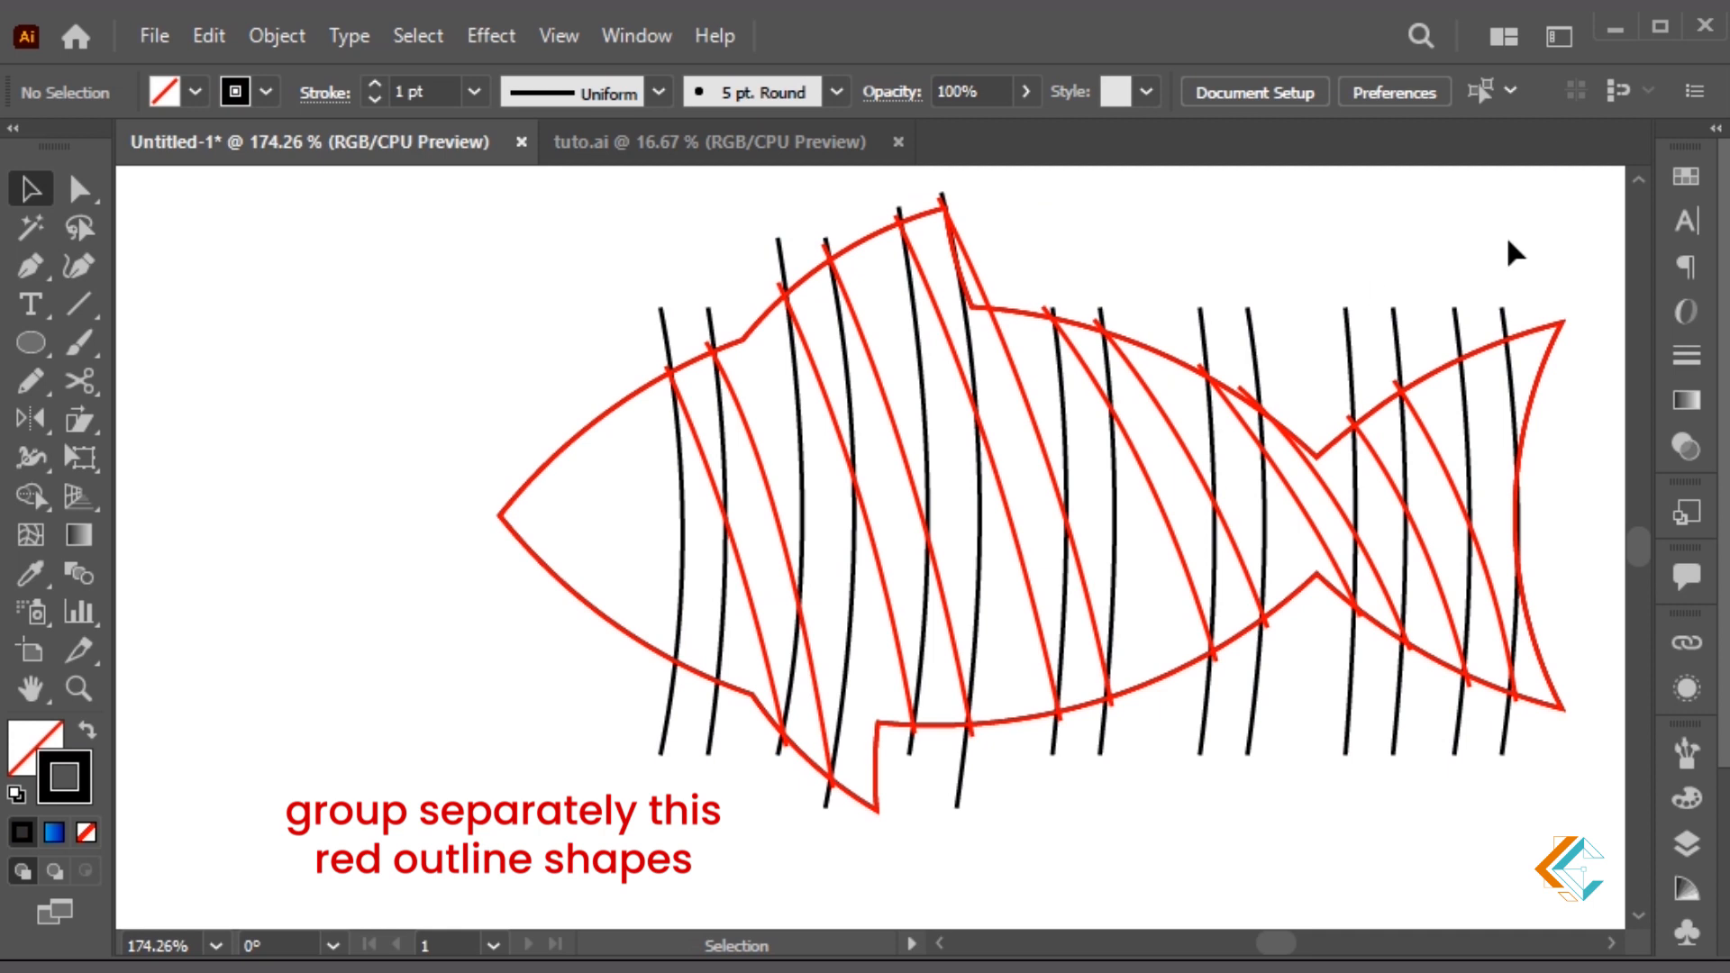
{"action": "key", "text": "ctrl+minus"}
{"action": "left_click_drag", "start_coordinate": [1505, 243], "coordinate": [1483, 251]}
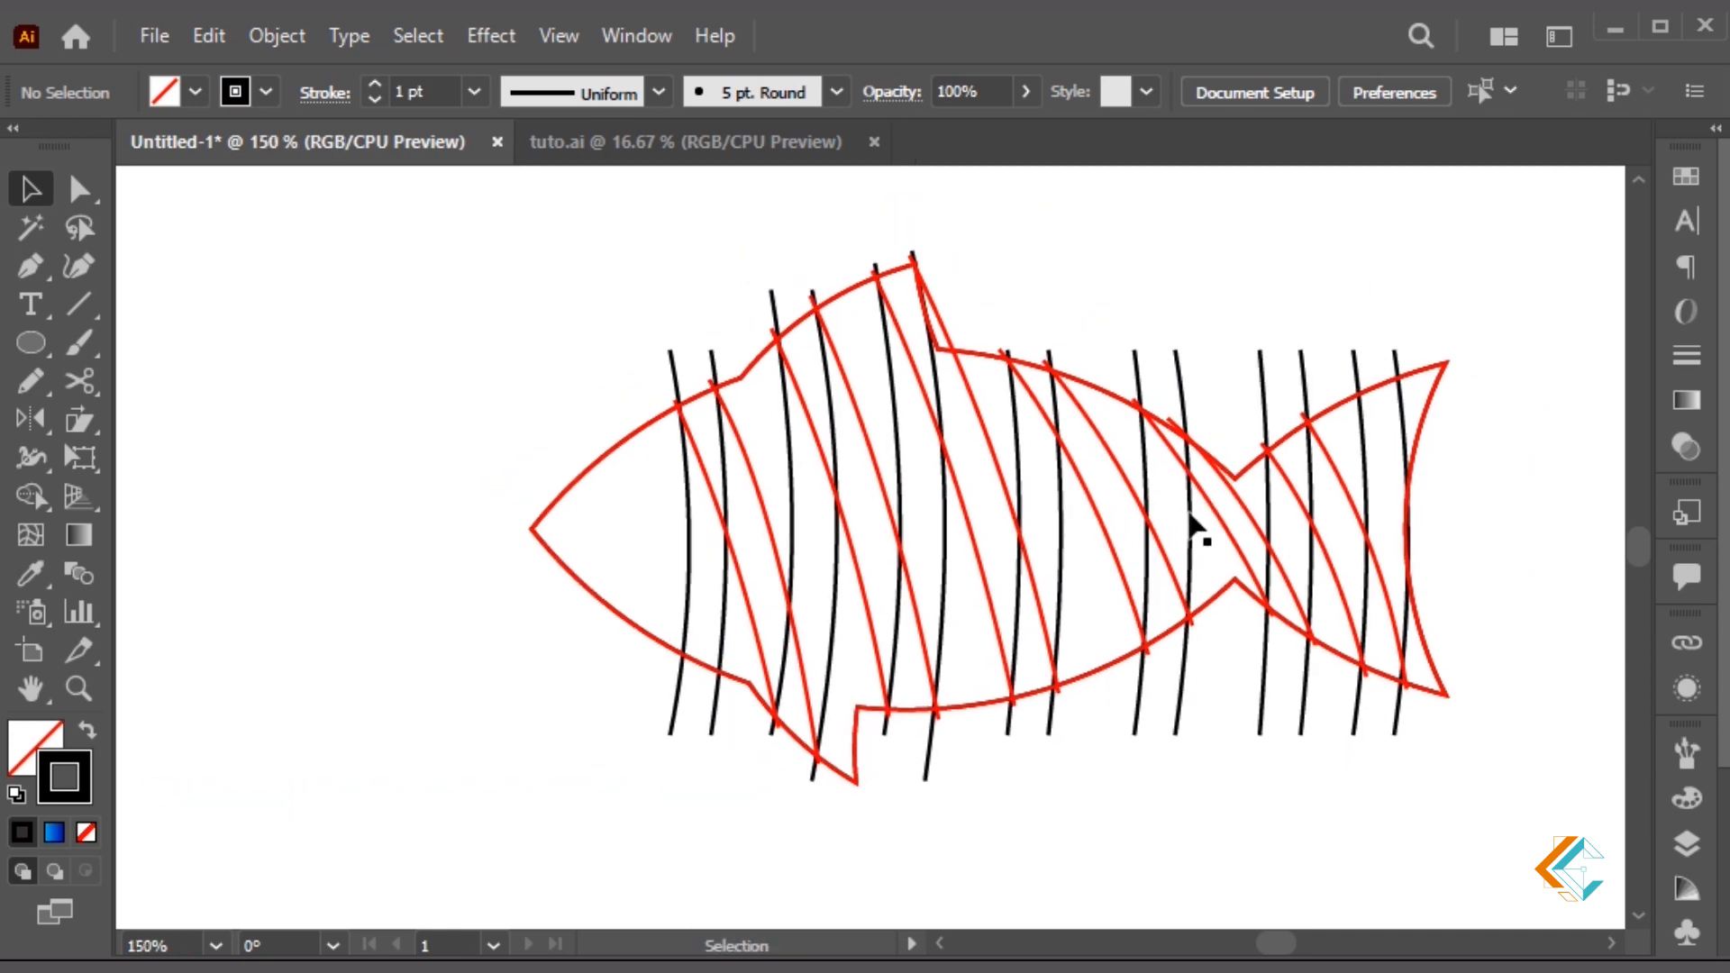
{"action": "double_click", "coordinate": [1190, 513]}
{"action": "left_click_drag", "start_coordinate": [1461, 317], "coordinate": [644, 700]}
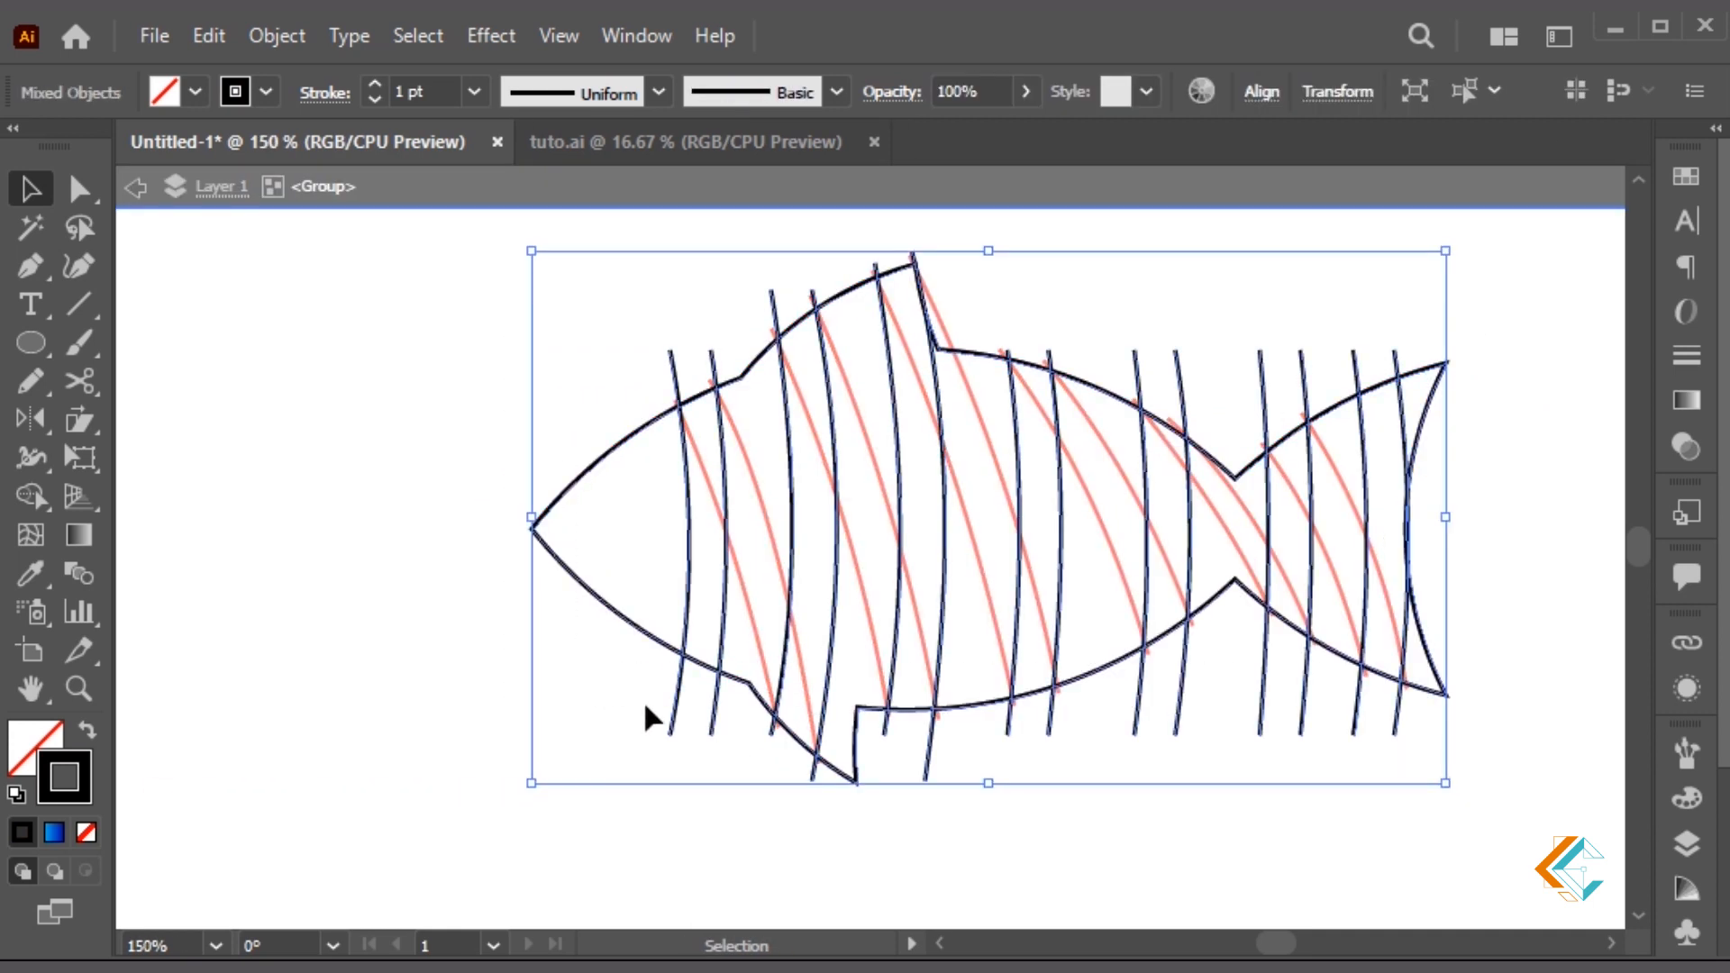
{"action": "key", "text": "shift+m"}
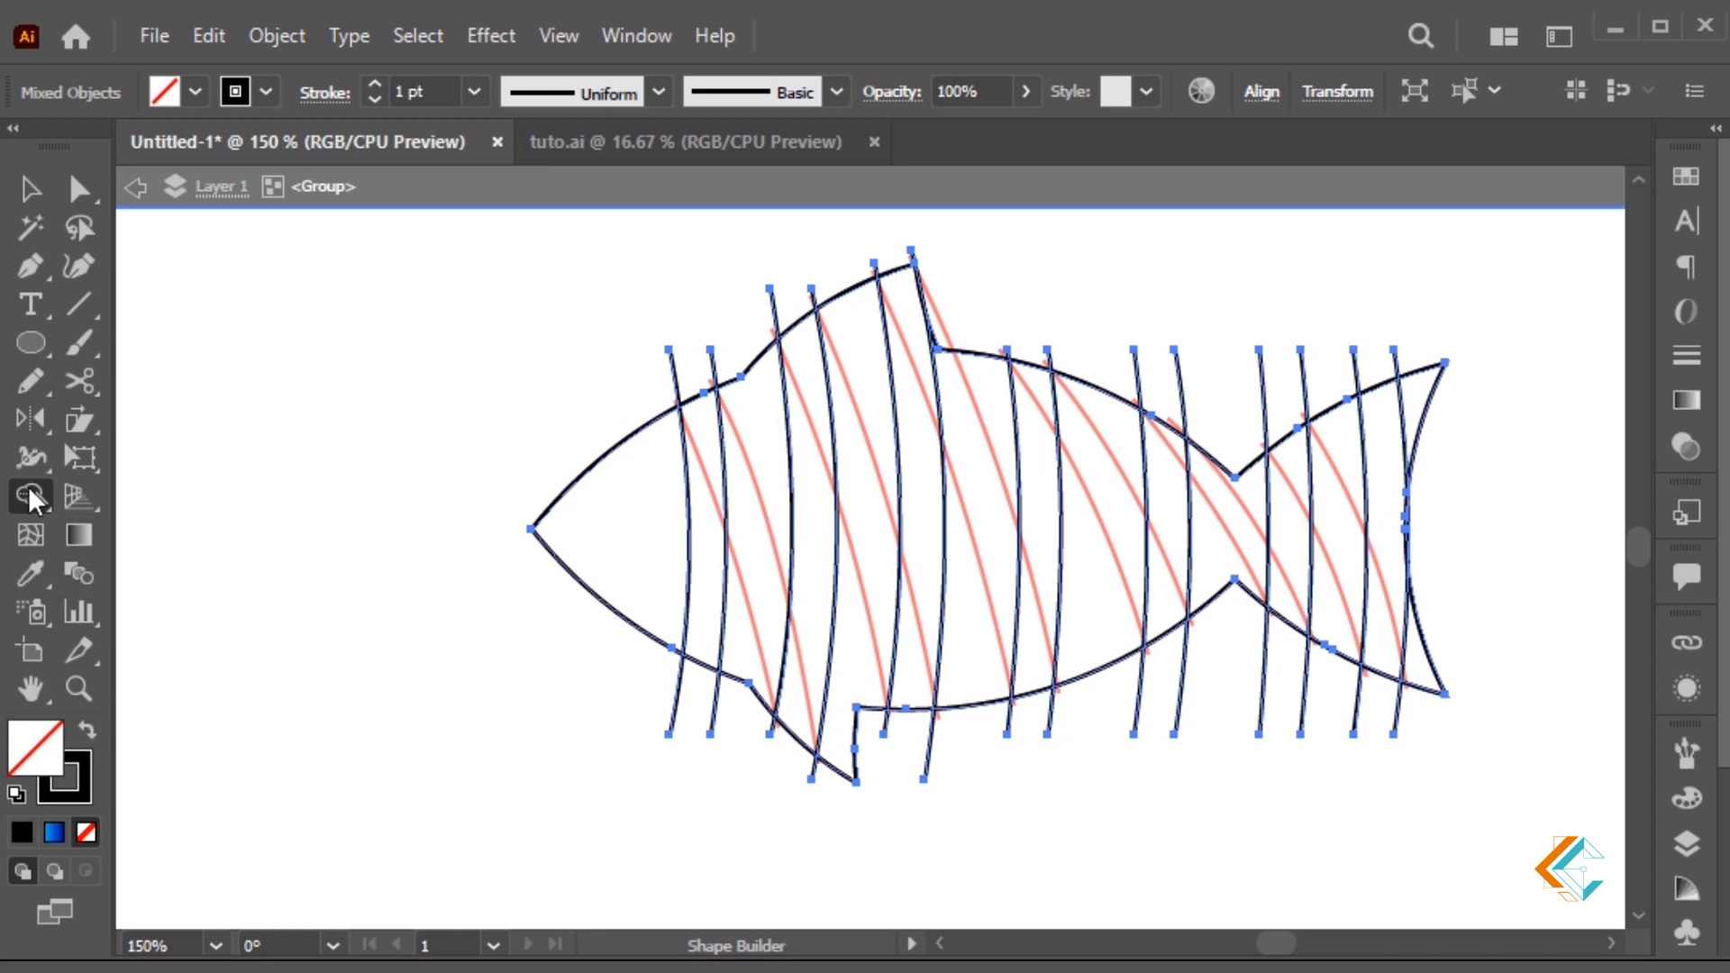
{"action": "left_click", "coordinate": [676, 584]}
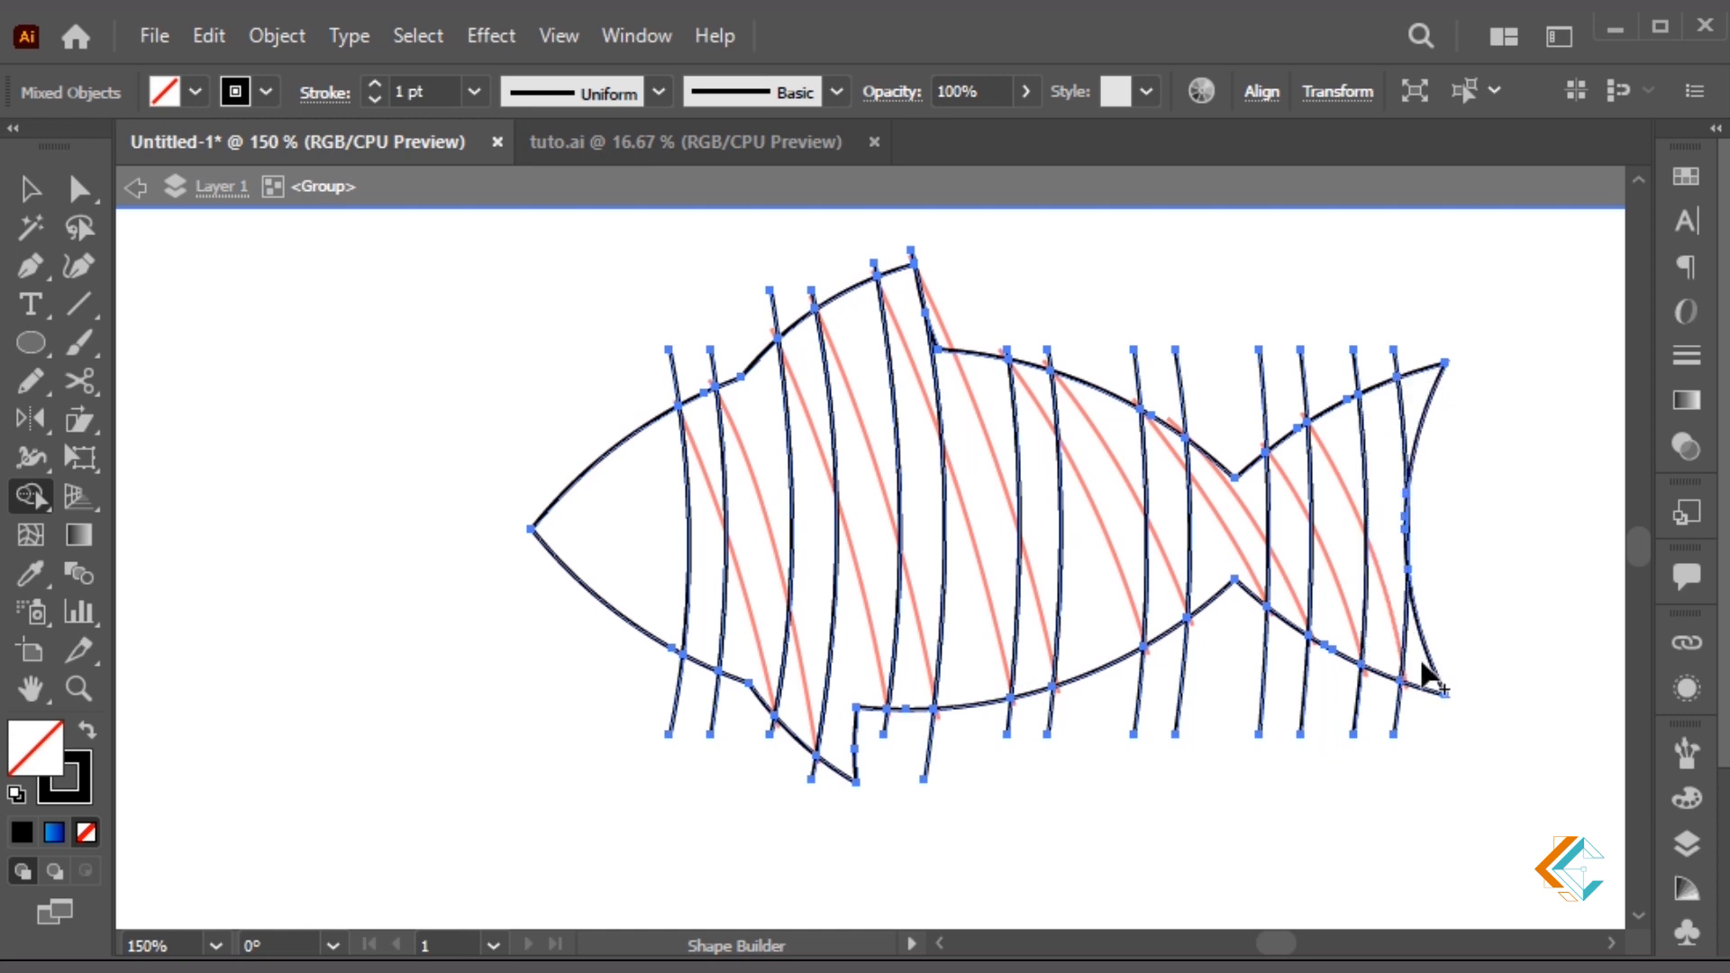
Ungroup the pieces, cut the fish body and tail shapes away, and delete the leftover stripe ends
{"action": "key", "text": "ctrl+shift+g"}
{"action": "key", "text": "ctrl+shift+g"}
{"action": "key", "text": "v"}
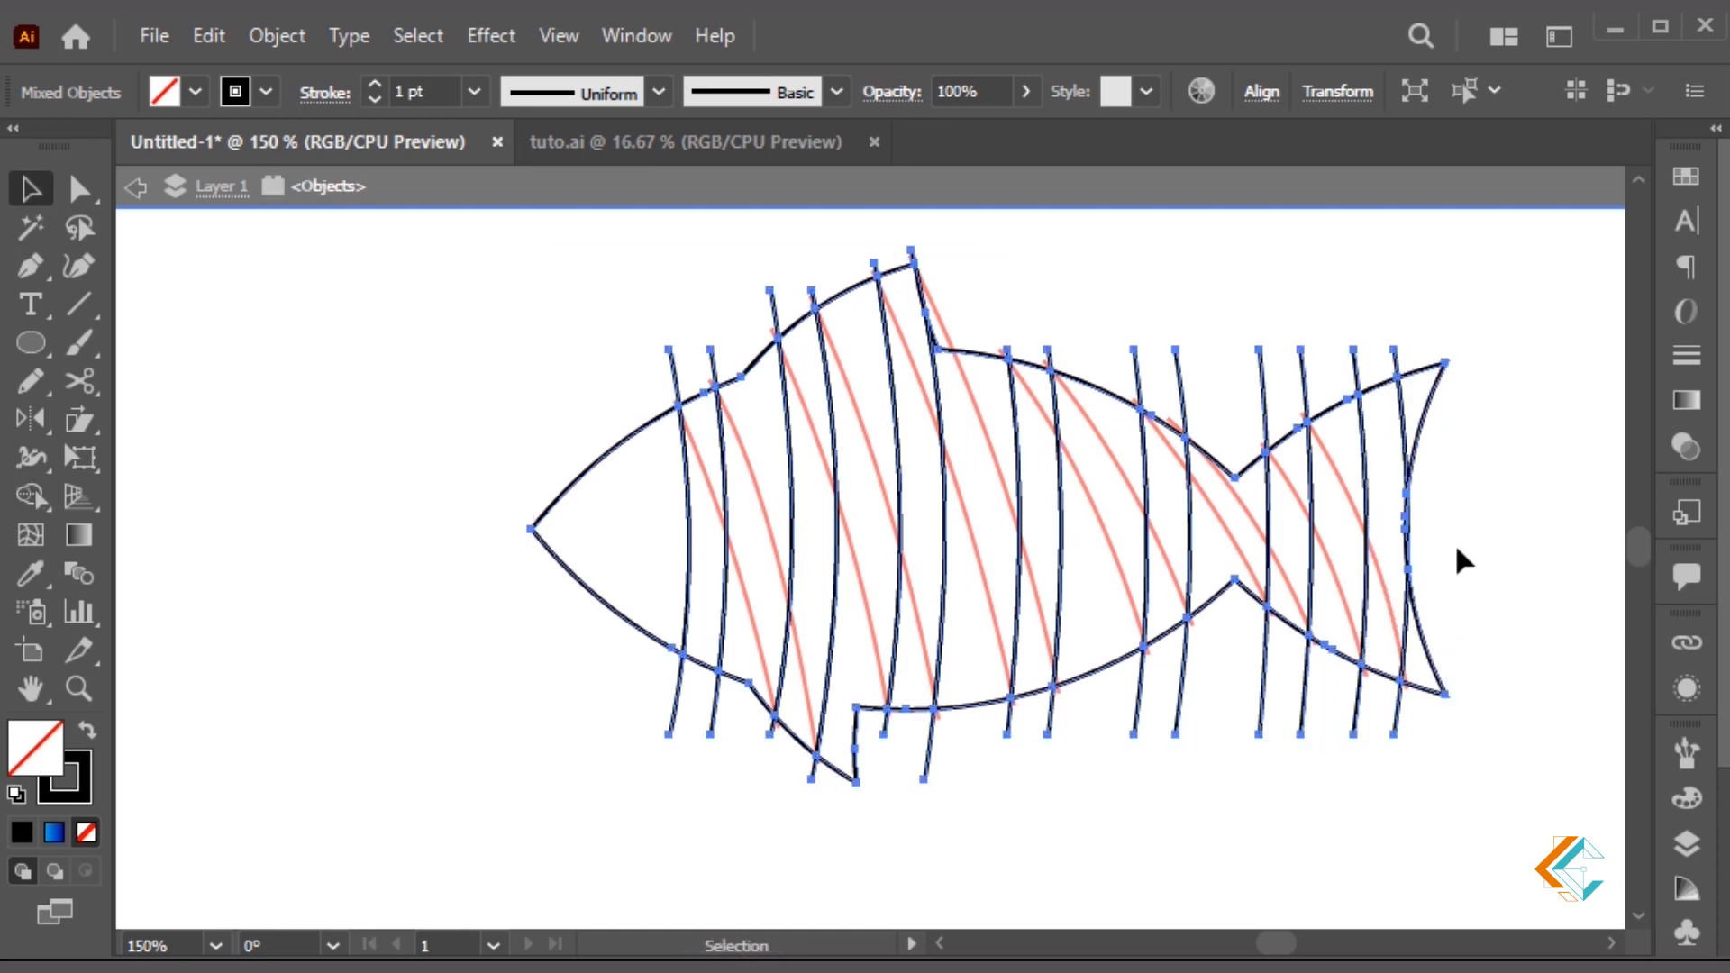
{"action": "left_click", "coordinate": [1469, 501]}
{"action": "left_click_drag", "start_coordinate": [1469, 502], "coordinate": [699, 539]}
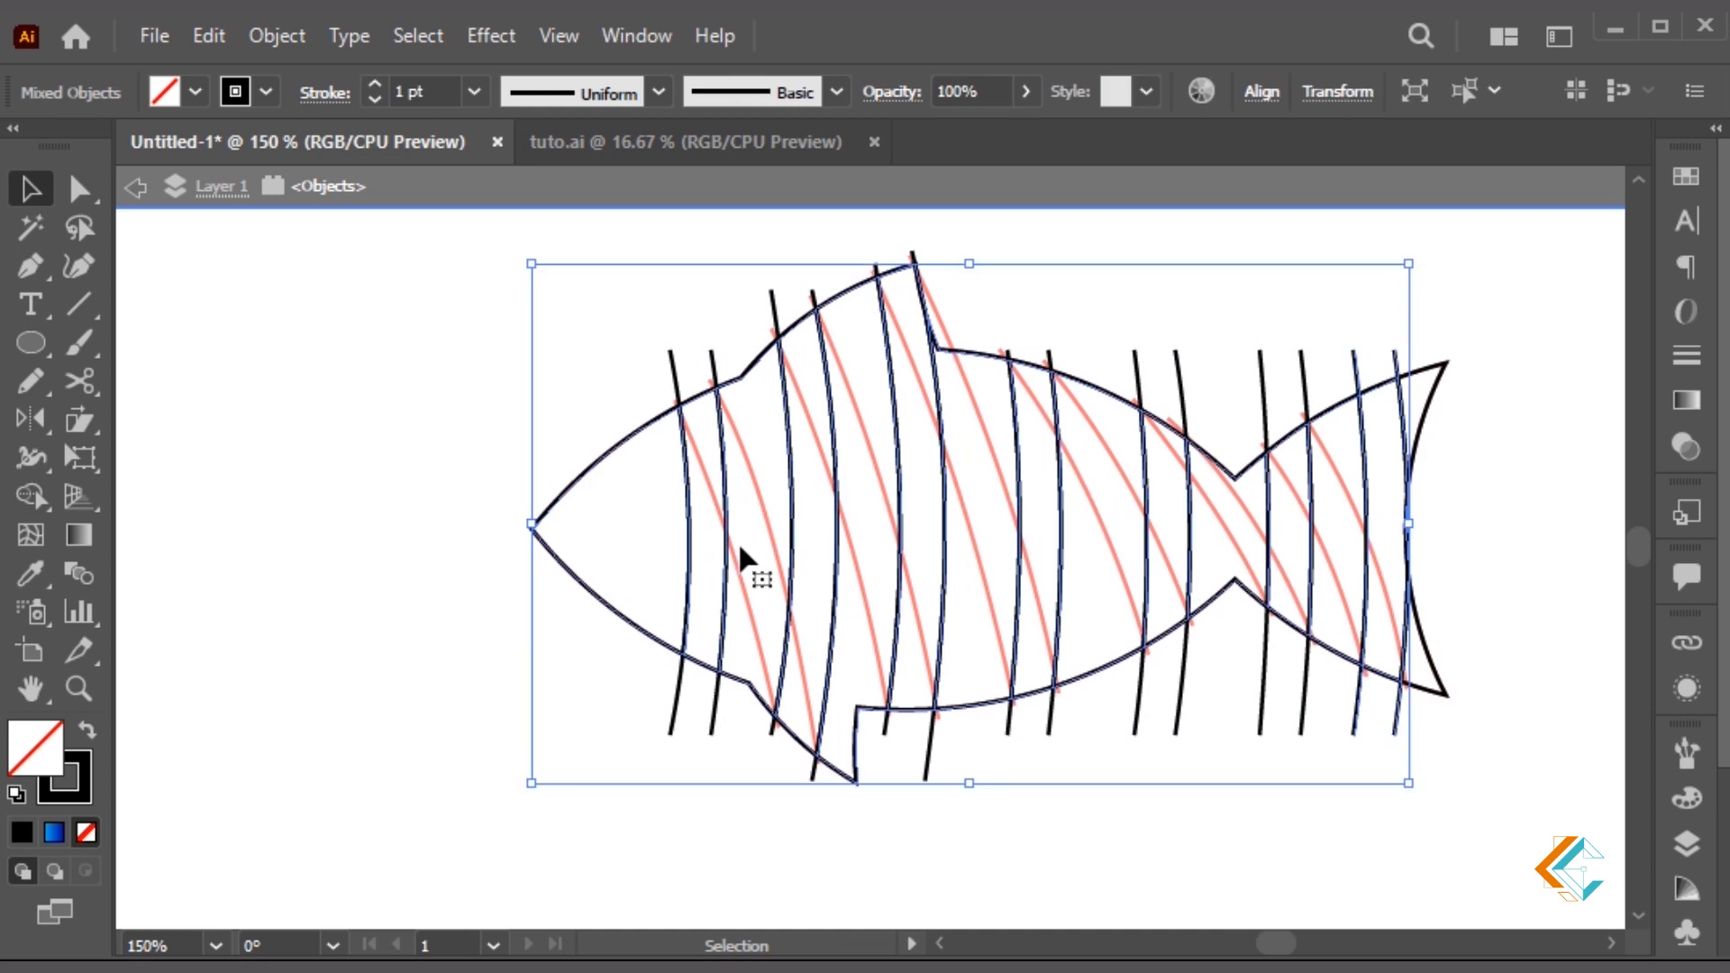
{"action": "left_click_drag", "start_coordinate": [1433, 382], "coordinate": [1434, 380]}
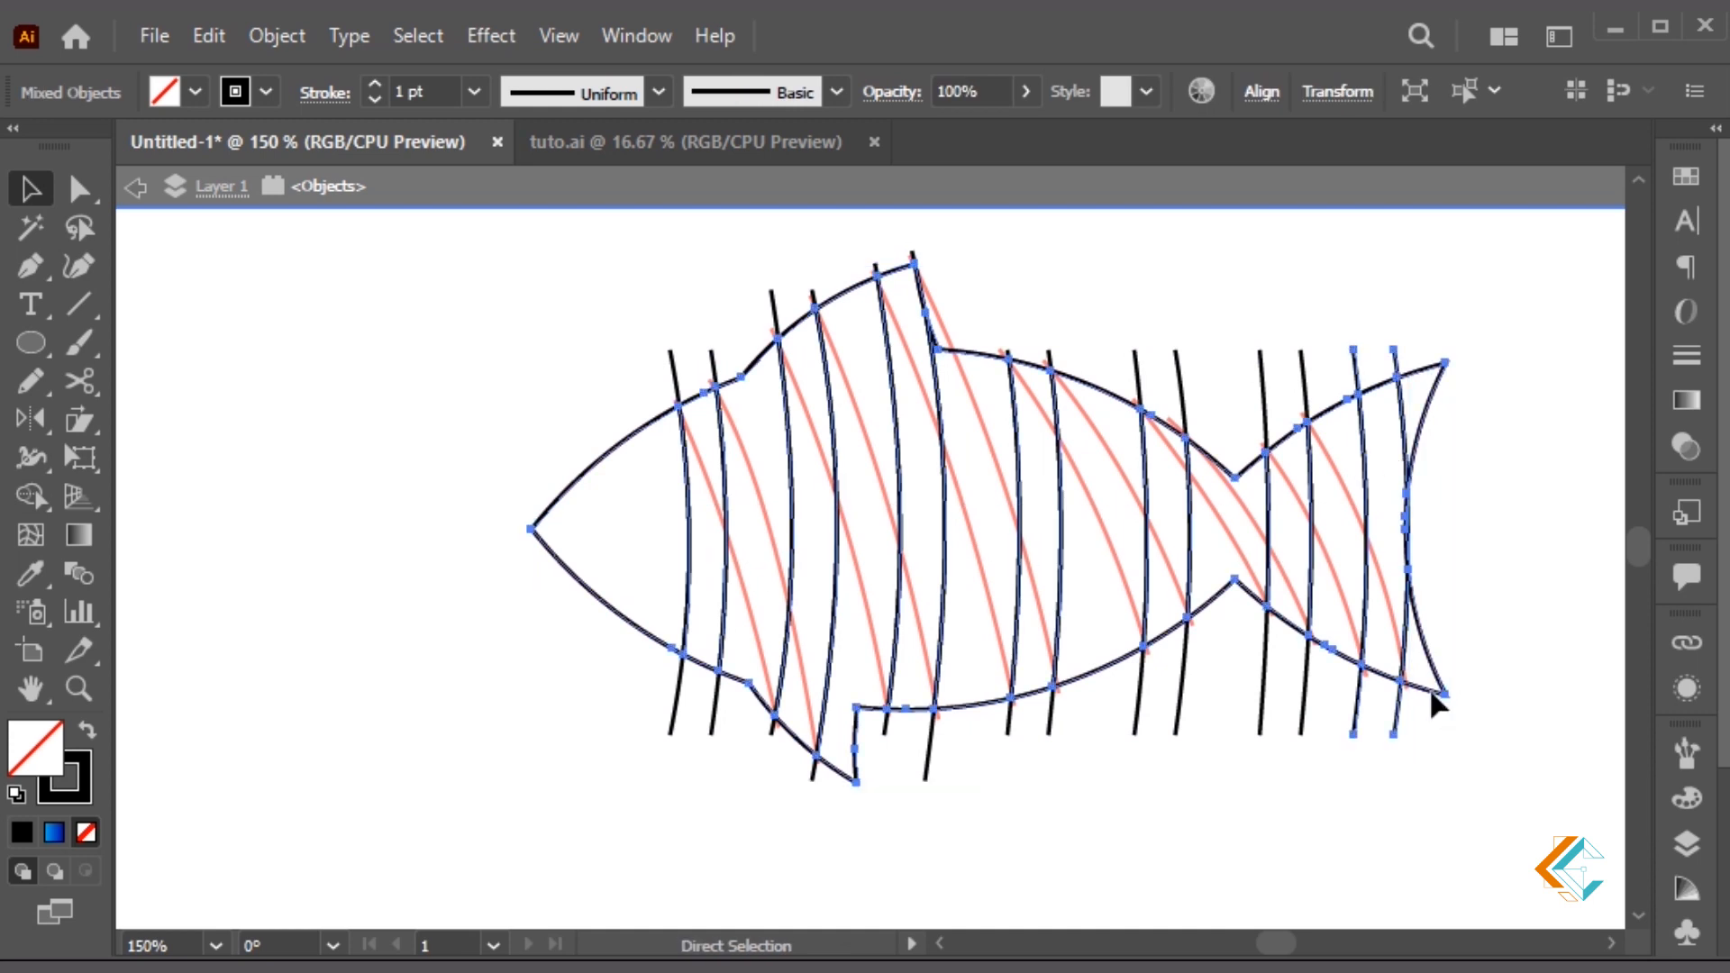
{"action": "key", "text": "ctrl+x"}
{"action": "key", "text": "ctrl+a"}
{"action": "key", "text": "Delete"}
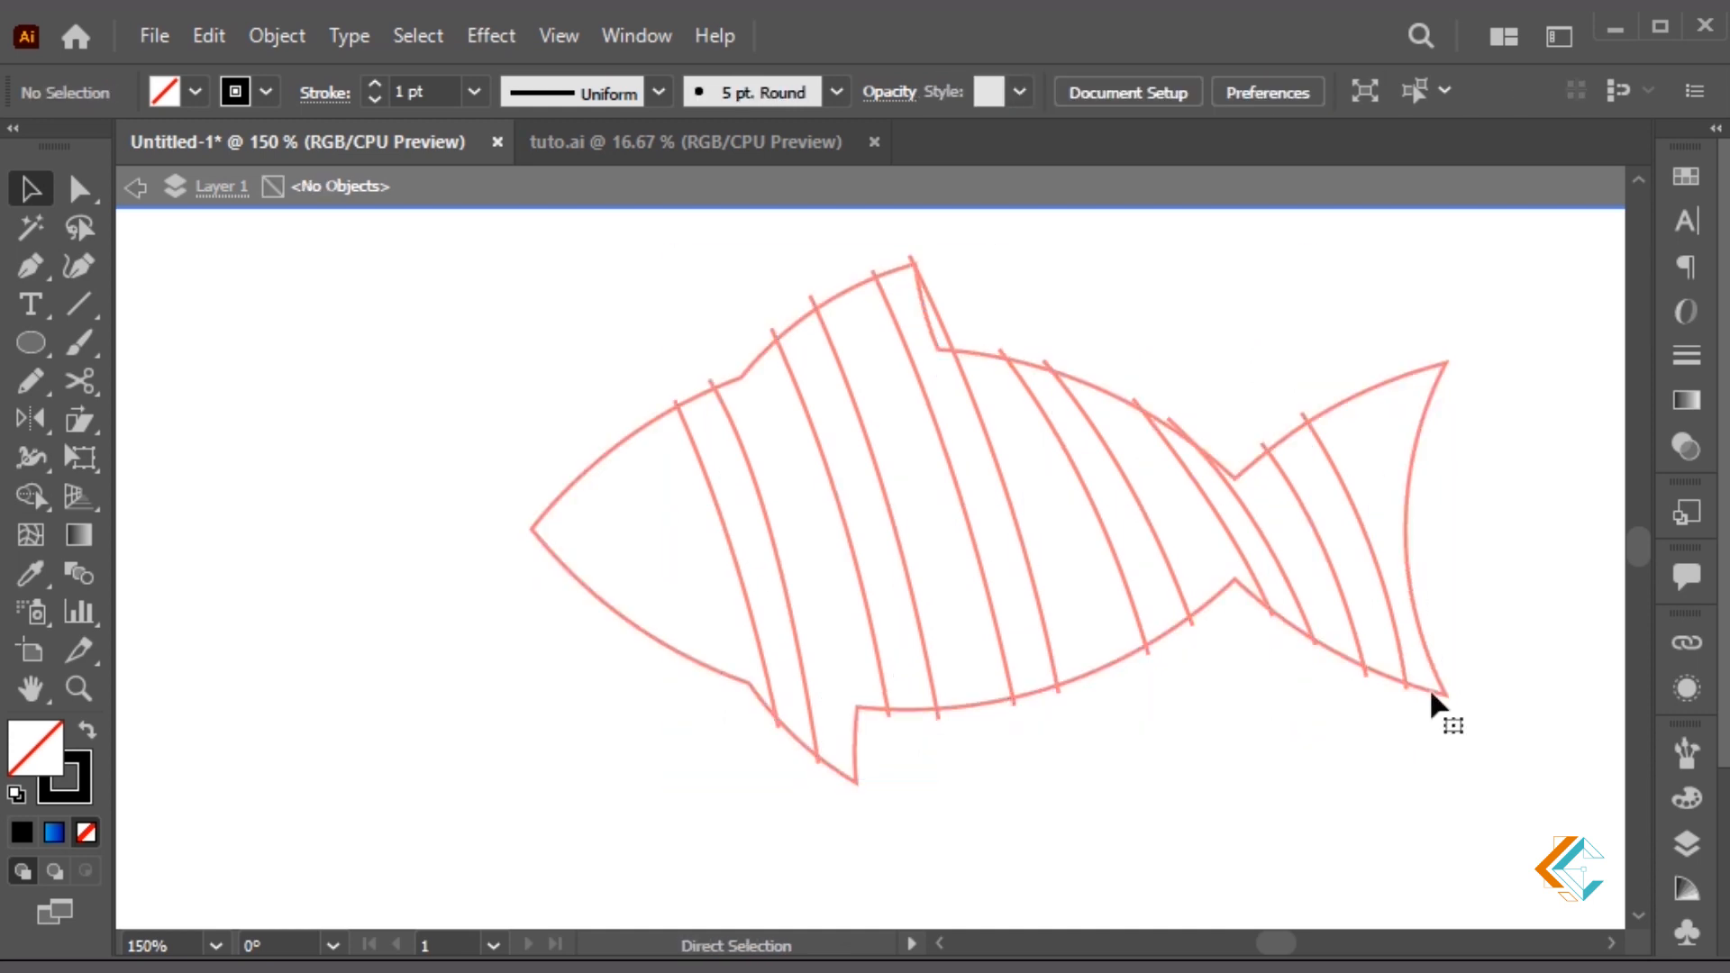
Paste the black fish pieces back in place and delete six outline sections between the bands
{"action": "key", "text": "ctrl+f"}
{"action": "left_click", "coordinate": [1106, 717]}
{"action": "left_click_drag", "start_coordinate": [767, 388], "coordinate": [768, 389]}
{"action": "key", "text": "Delete"}
{"action": "left_click_drag", "start_coordinate": [845, 262], "coordinate": [860, 299]}
{"action": "key", "text": "Delete"}
{"action": "left_click_drag", "start_coordinate": [975, 326], "coordinate": [955, 385]}
{"action": "key", "text": "Delete"}
{"action": "left_click_drag", "start_coordinate": [1117, 375], "coordinate": [1104, 416]}
{"action": "key", "text": "Delete"}
{"action": "left_click_drag", "start_coordinate": [1232, 434], "coordinate": [1215, 517]}
{"action": "key", "text": "Delete"}
{"action": "left_click_drag", "start_coordinate": [1332, 389], "coordinate": [1345, 428]}
{"action": "key", "text": "Delete"}
Delete the top and bottom ends of the two tail lines, then exit the group
{"action": "left_click_drag", "start_coordinate": [1365, 323], "coordinate": [1342, 365]}
{"action": "key", "text": "a"}
{"action": "left_click_drag", "start_coordinate": [1421, 745], "coordinate": [1338, 723]}
{"action": "key", "text": "Delete"}
{"action": "key", "text": "Delete"}
{"action": "left_click_drag", "start_coordinate": [1331, 313], "coordinate": [1368, 362]}
{"action": "key", "text": "Delete"}
{"action": "left_click", "coordinate": [1411, 541]}
{"action": "left_click", "coordinate": [1495, 522]}
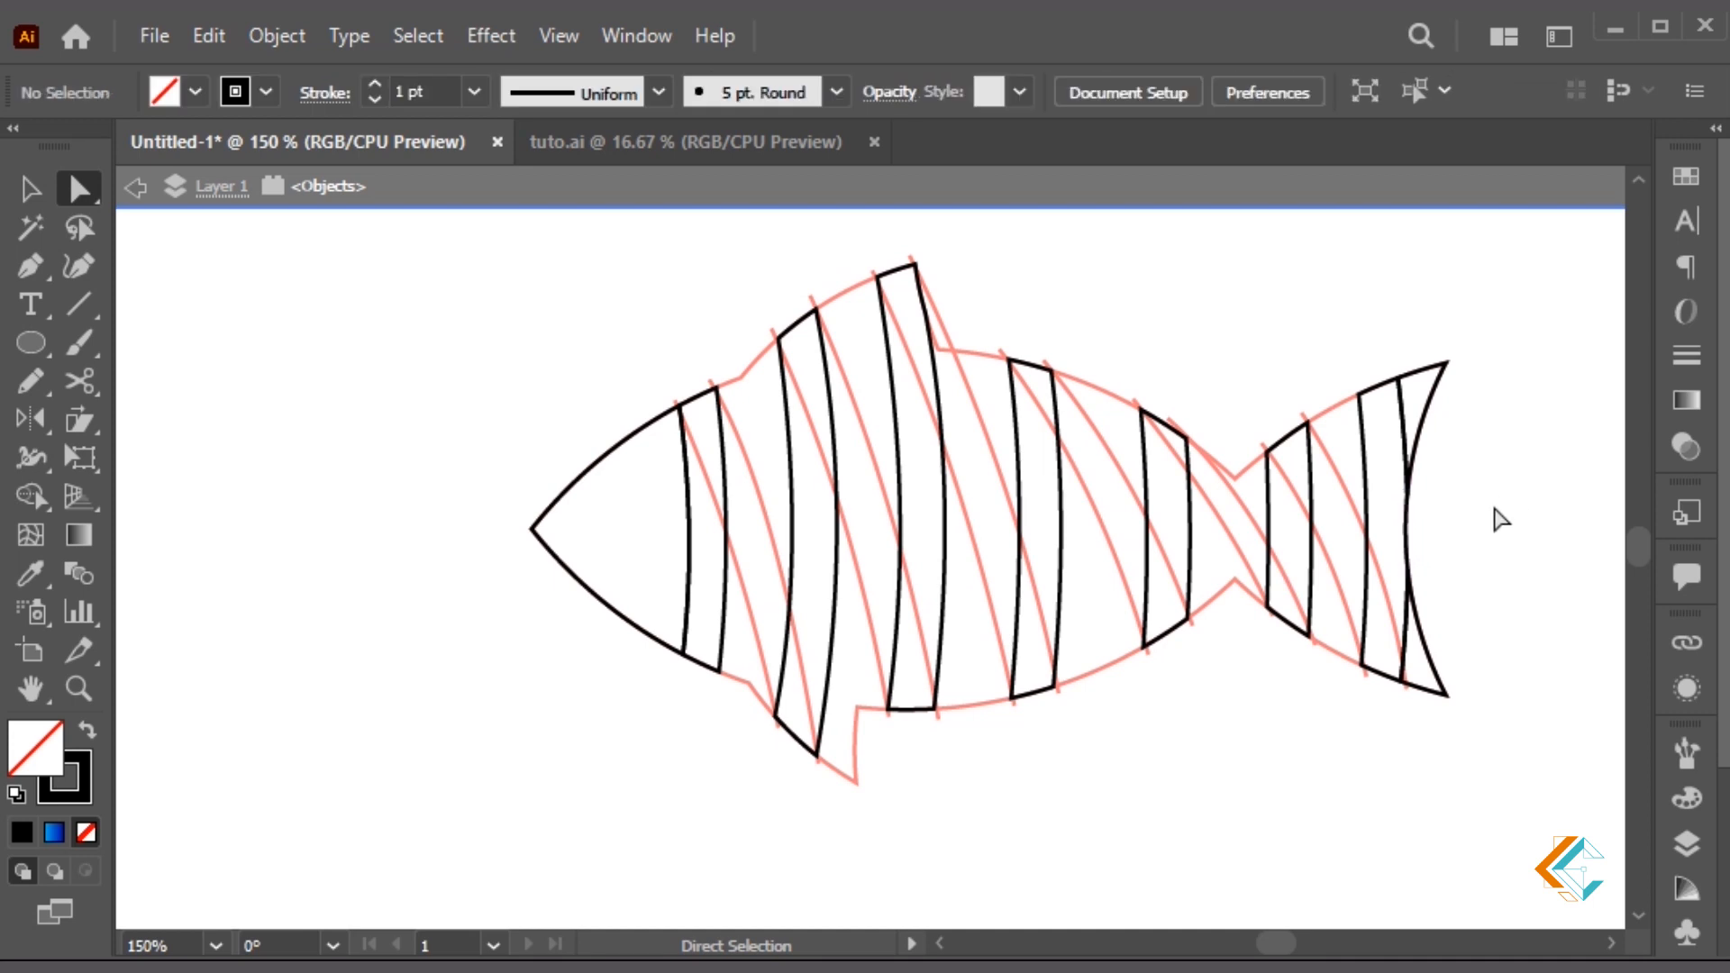
{"action": "double_click", "coordinate": [980, 786]}
Inside the red fish group, divide all red outline and curve paths with Shape Builder, then select the red strokes across the fish
{"action": "double_click", "coordinate": [988, 707]}
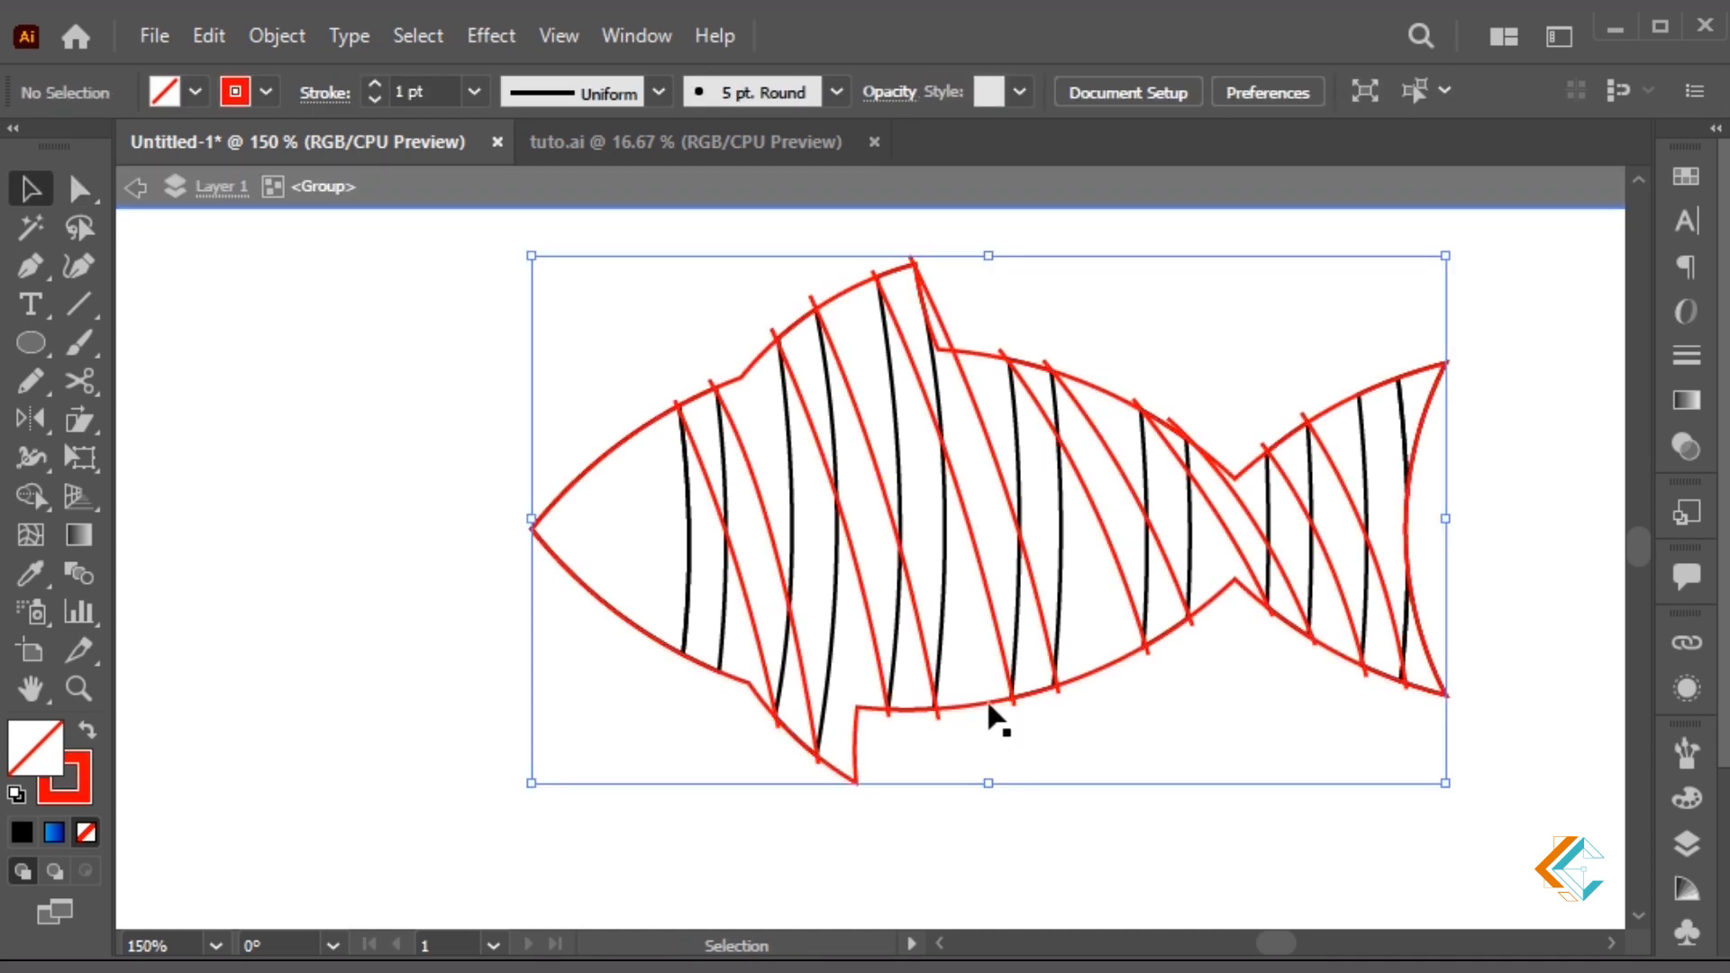
{"action": "left_click", "coordinate": [1340, 799]}
{"action": "left_click_drag", "start_coordinate": [1435, 759], "coordinate": [630, 313]}
{"action": "key", "text": "shift+m"}
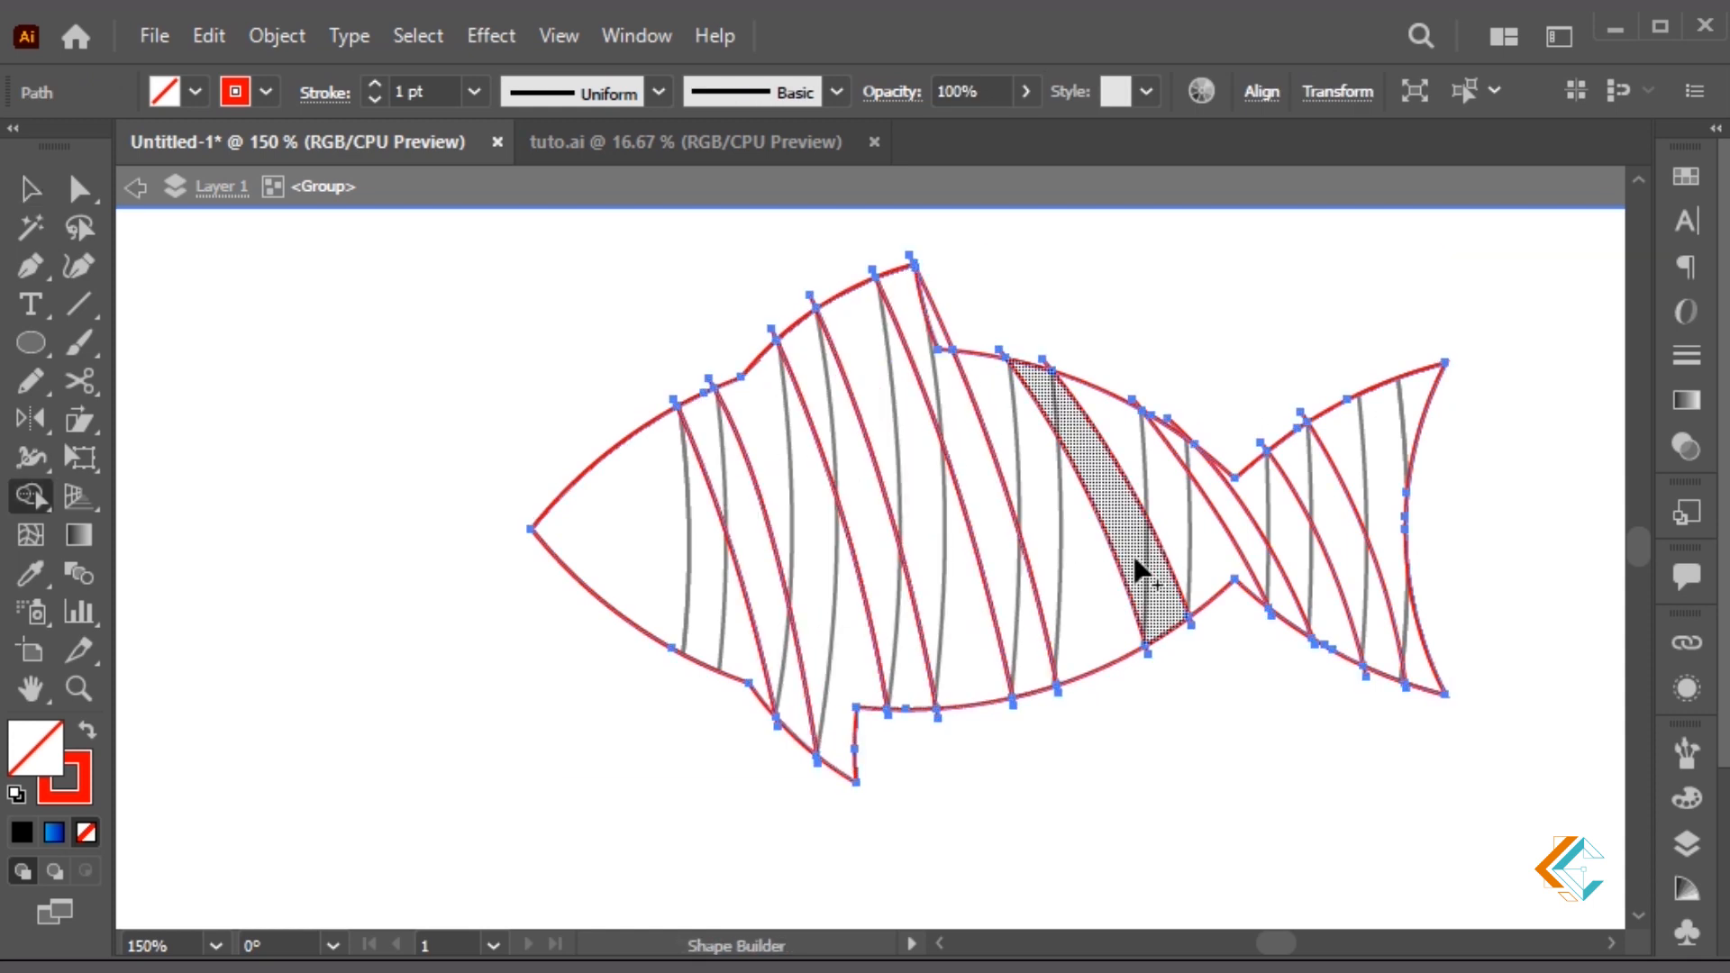
{"action": "left_click", "coordinate": [1352, 565]}
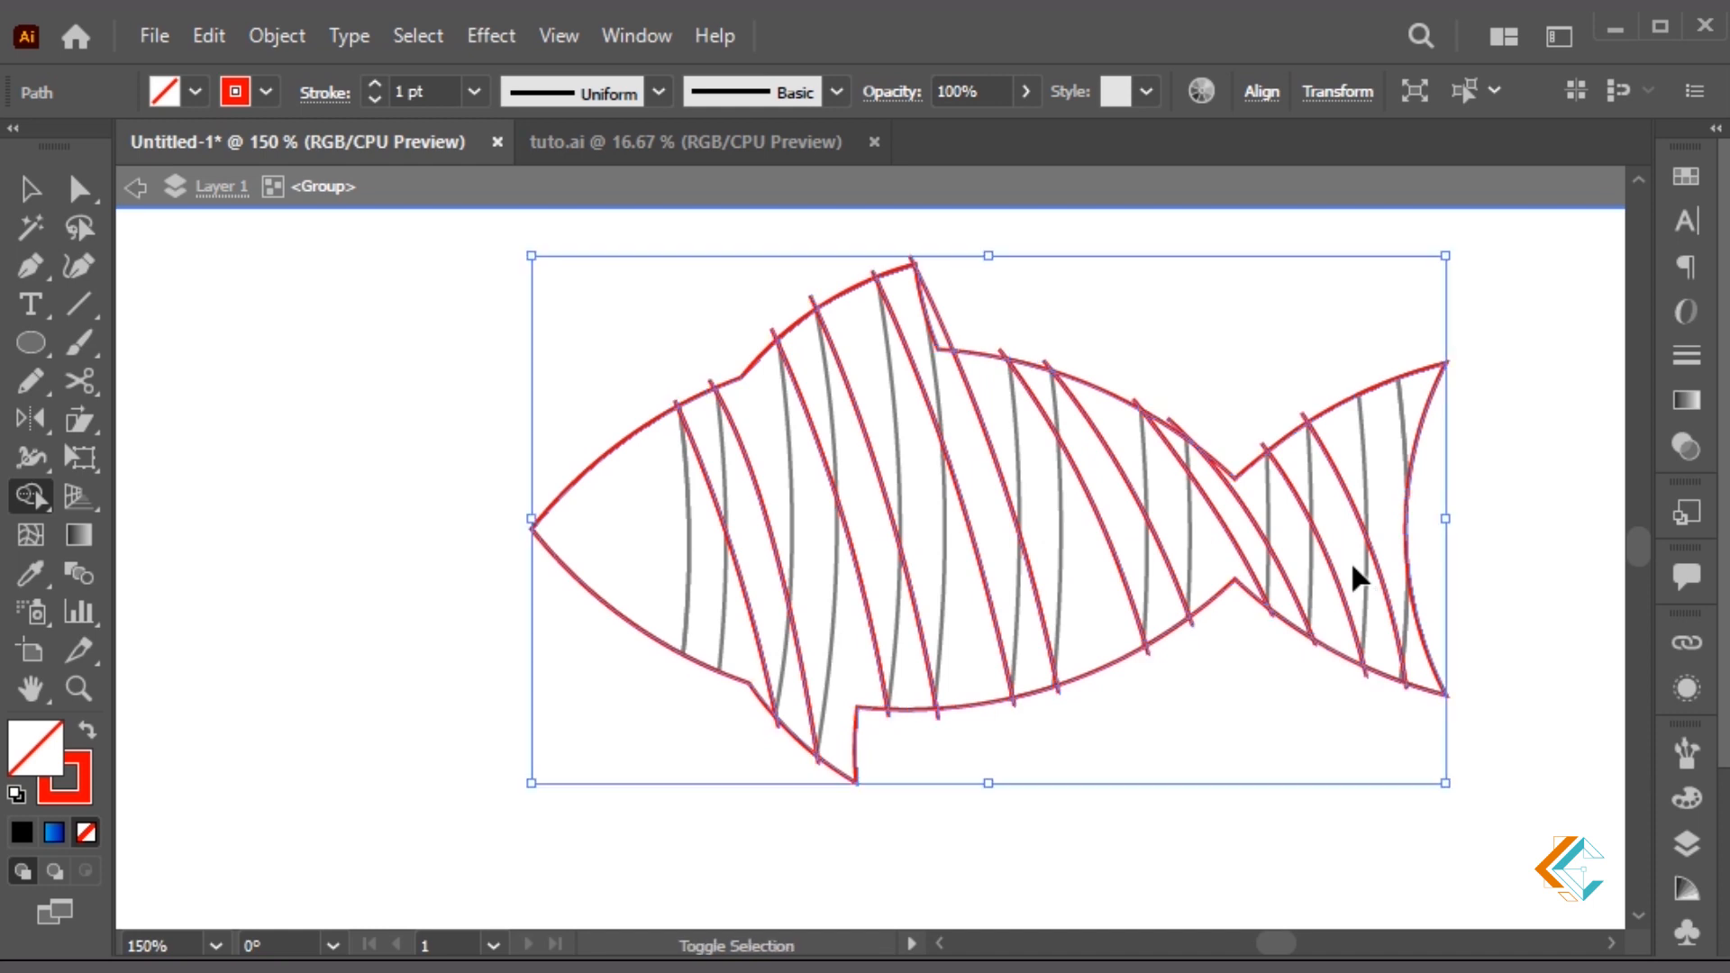
{"action": "key", "text": "v"}
{"action": "left_click", "coordinate": [1088, 760]}
{"action": "left_click_drag", "start_coordinate": [709, 591], "coordinate": [1402, 578]}
Delete the selected red strokes and leftover ticks, then paste the red stripes and outline back in place
{"action": "key", "text": "Delete"}
{"action": "key", "text": "ctrl+a"}
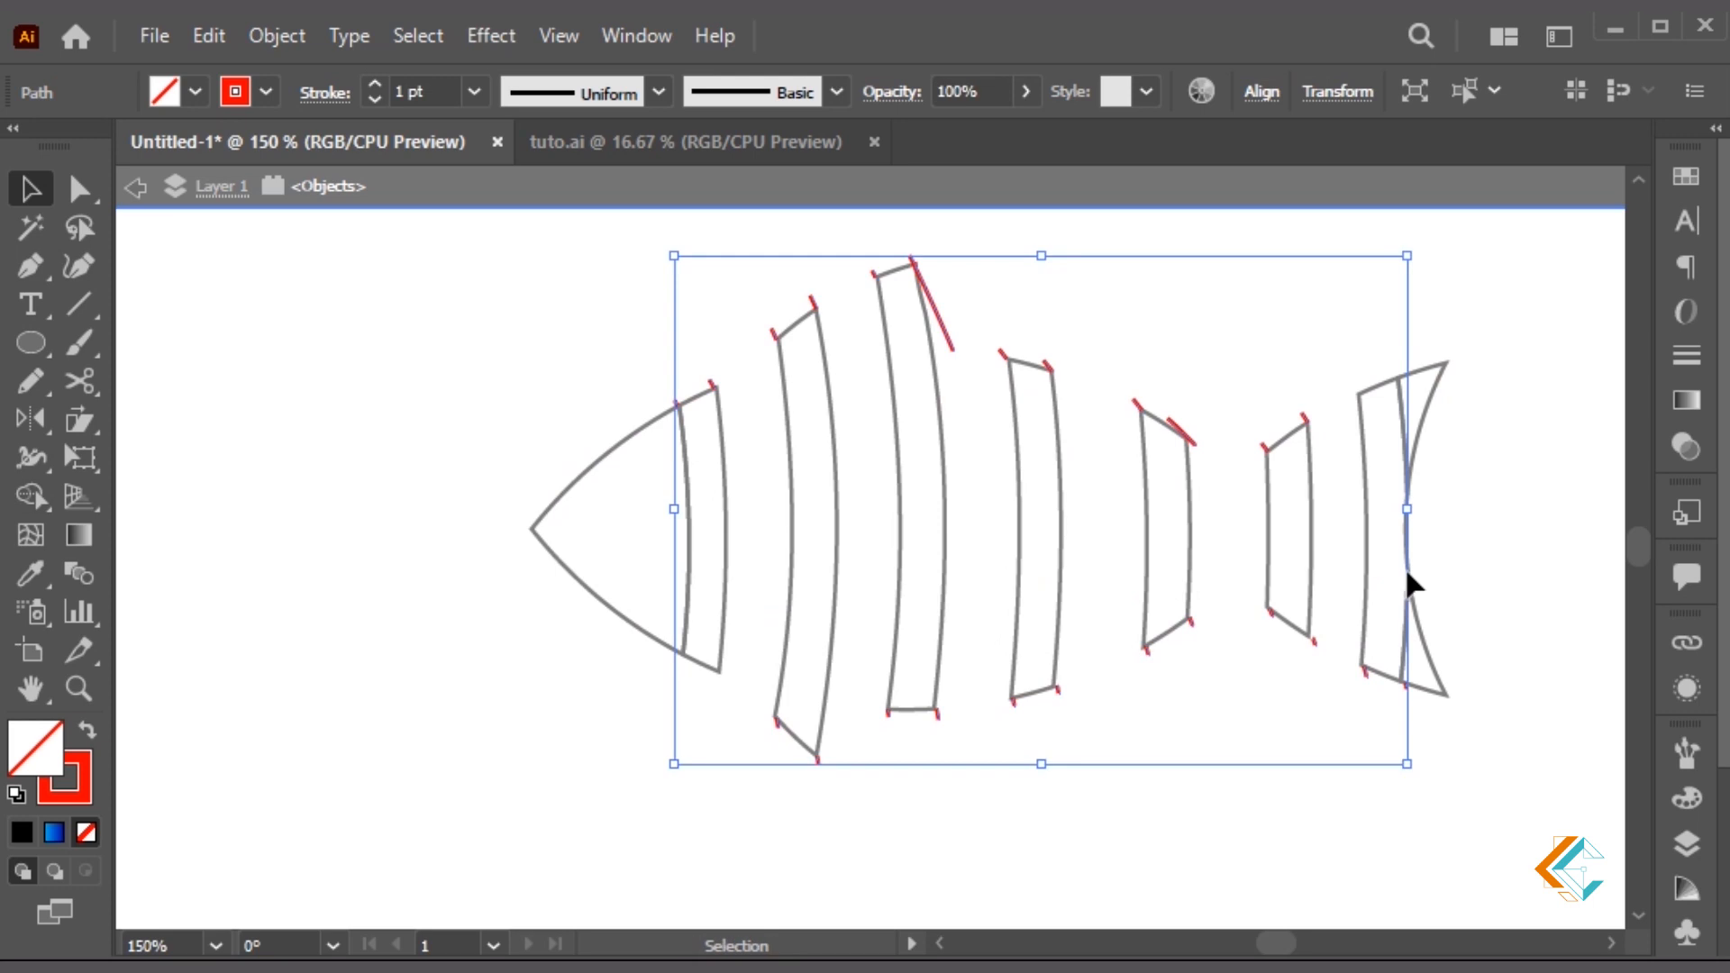
{"action": "key", "text": "Delete"}
{"action": "key", "text": "ctrl+f"}
Delete the red tail piece, the tail-notch stripe and the outline pieces between stripes
{"action": "left_click", "coordinate": [1473, 467]}
{"action": "left_click", "coordinate": [1341, 467]}
{"action": "key", "text": "Delete"}
{"action": "left_click", "coordinate": [1247, 464]}
{"action": "key", "text": "Delete"}
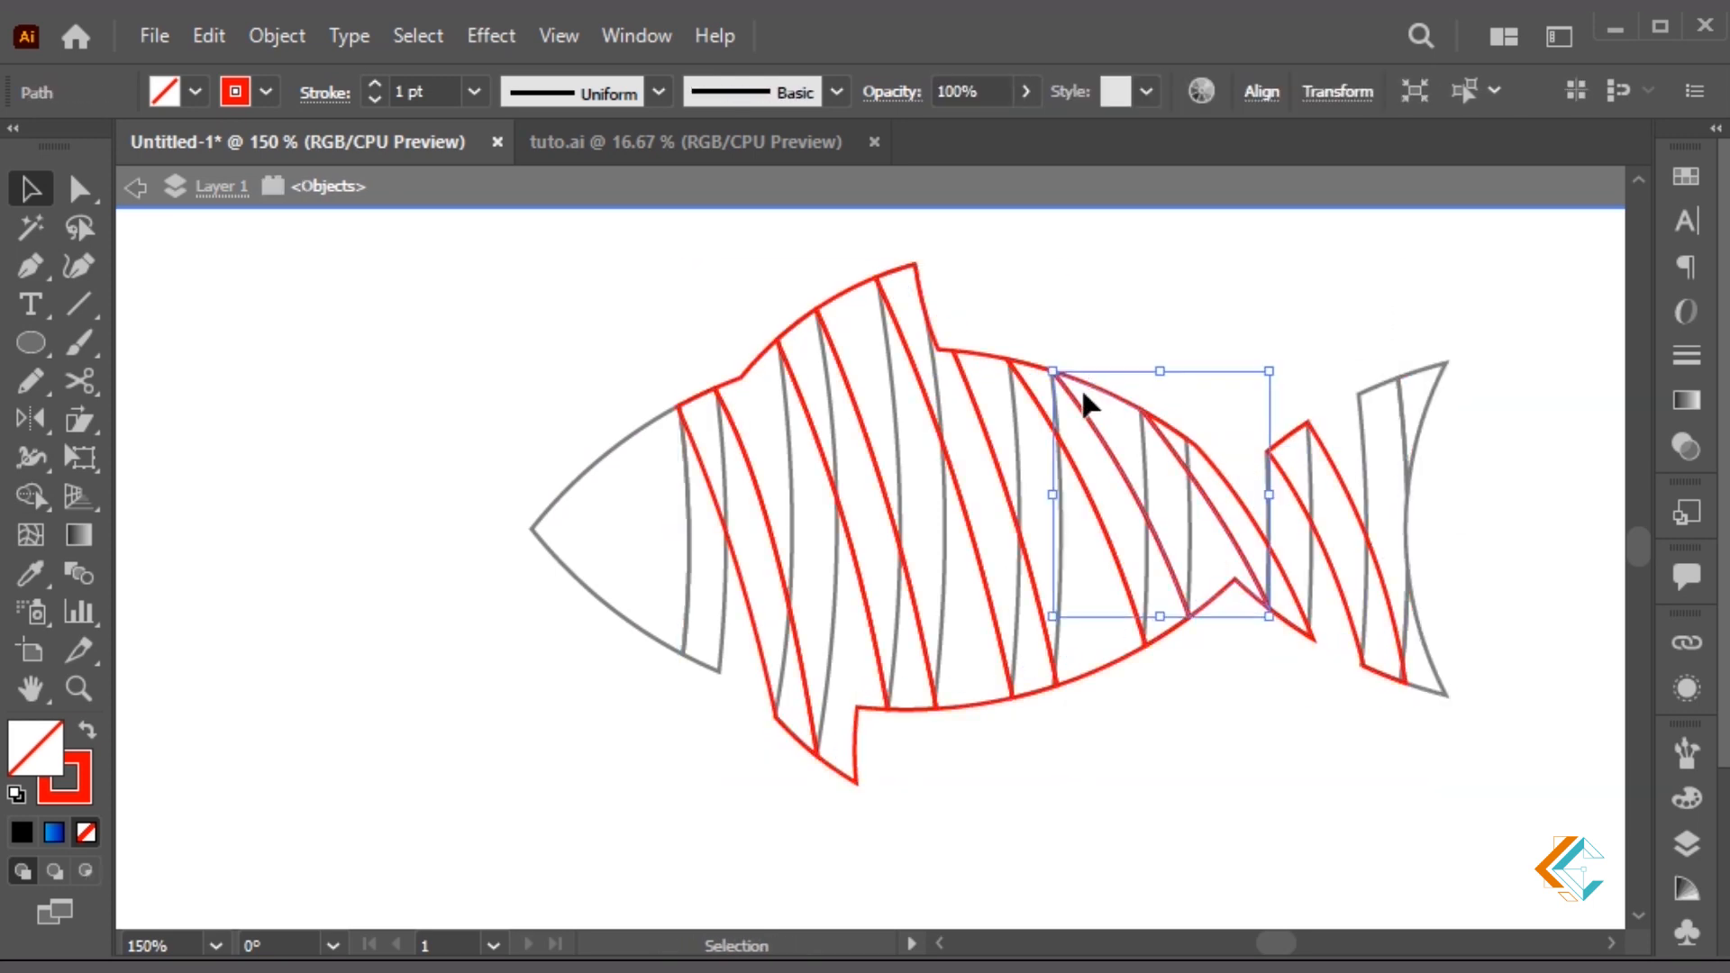
{"action": "left_click", "coordinate": [1088, 393]}
{"action": "key", "text": "Delete"}
{"action": "left_click", "coordinate": [976, 359]}
{"action": "key", "text": "Delete"}
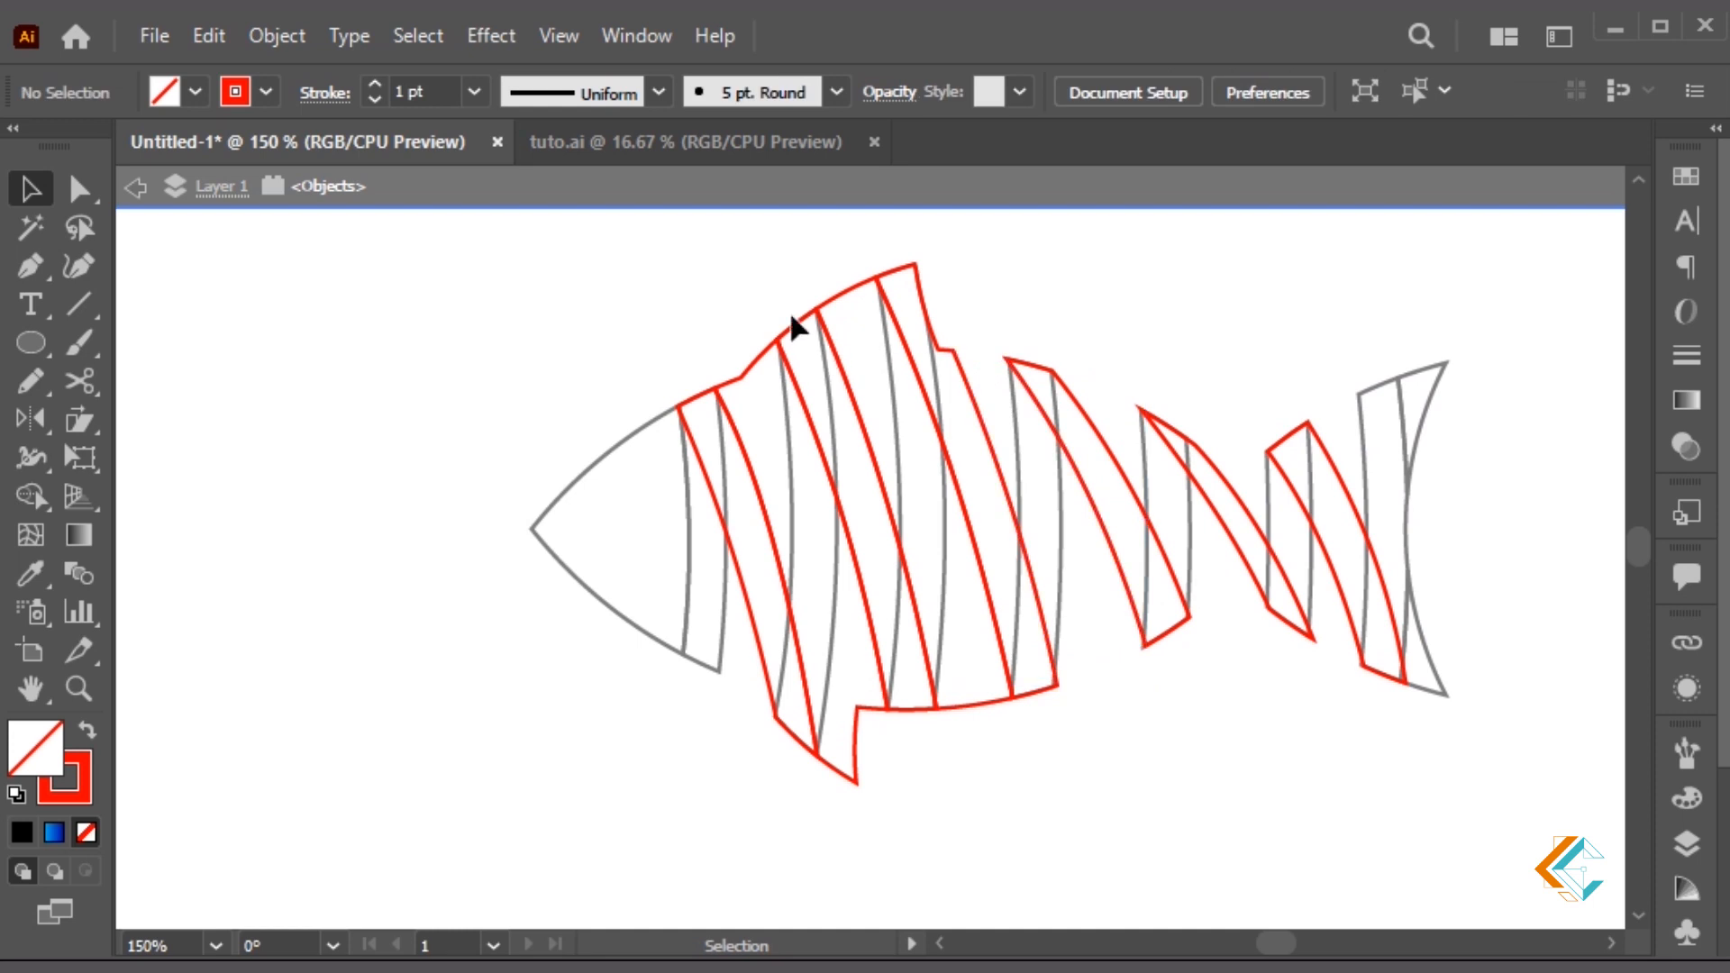
{"action": "left_click", "coordinate": [829, 287]}
{"action": "key", "text": "Delete"}
{"action": "left_click", "coordinate": [750, 385]}
{"action": "key", "text": "Delete"}
Remove extra anchors to straighten one red band's right edge, then frame the whole fish
{"action": "left_click_drag", "start_coordinate": [1022, 411], "coordinate": [1021, 412]}
{"action": "key", "text": "a"}
{"action": "left_click", "coordinate": [838, 632]}
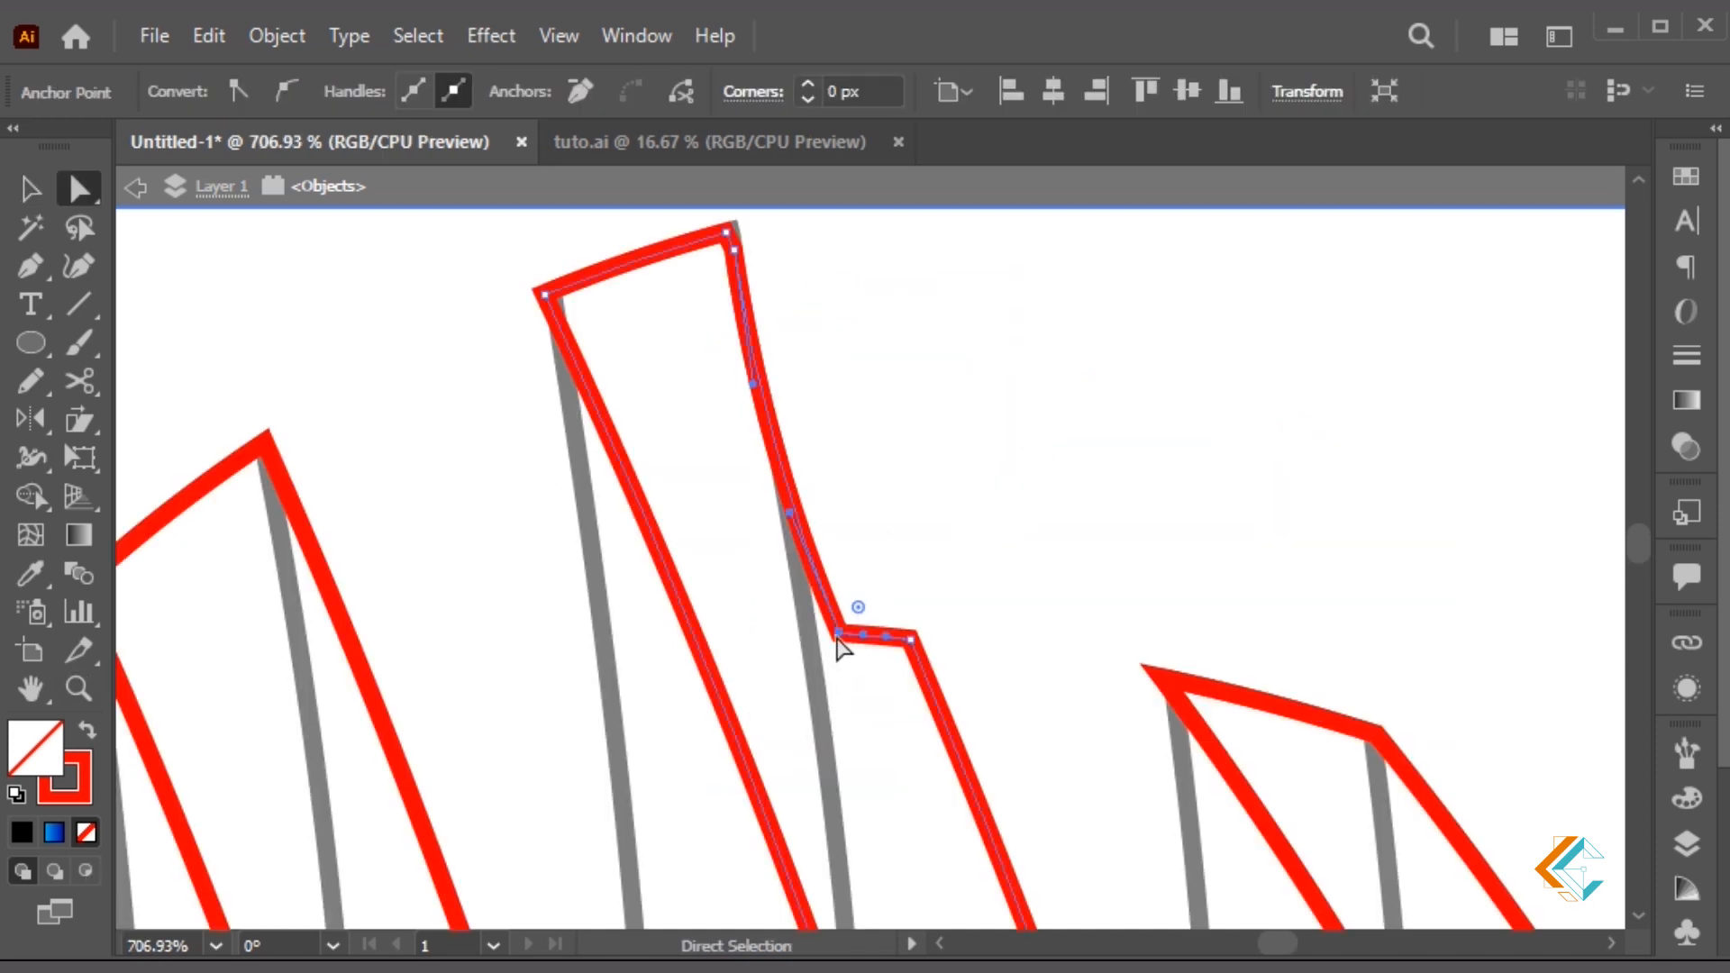
{"action": "left_click", "coordinate": [586, 93]}
{"action": "left_click_drag", "start_coordinate": [885, 636], "coordinate": [829, 426]}
{"action": "key", "text": "Escape"}
{"action": "key", "text": "ctrl+minus"}
{"action": "key", "text": "ctrl+minus"}
{"action": "key", "text": "ctrl+minus"}
{"action": "key", "text": "ctrl+minus"}
{"action": "key", "text": "ctrl+minus"}
{"action": "key", "text": "ctrl+minus"}
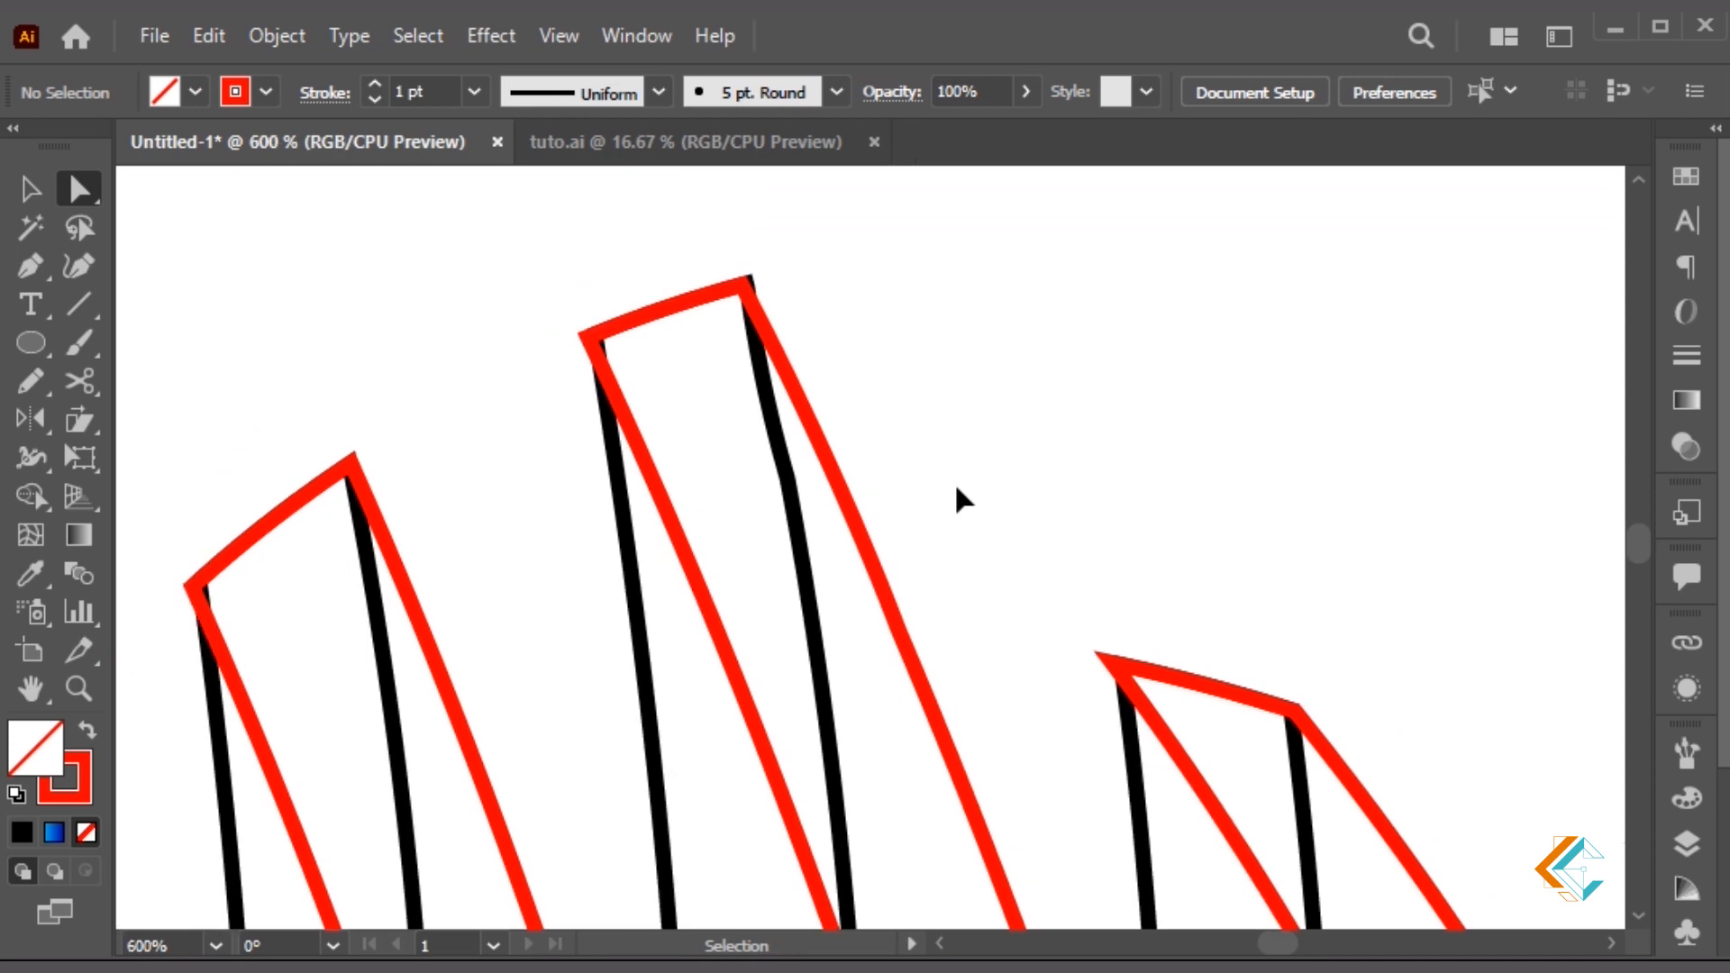
{"action": "left_click_drag", "start_coordinate": [957, 491], "coordinate": [1050, 458]}
{"action": "key", "text": "z"}
{"action": "left_click_drag", "start_coordinate": [568, 397], "coordinate": [1354, 858]}
{"action": "left_click_drag", "start_coordinate": [1018, 815], "coordinate": [1237, 570]}
{"action": "left_click_drag", "start_coordinate": [1259, 440], "coordinate": [1218, 667]}
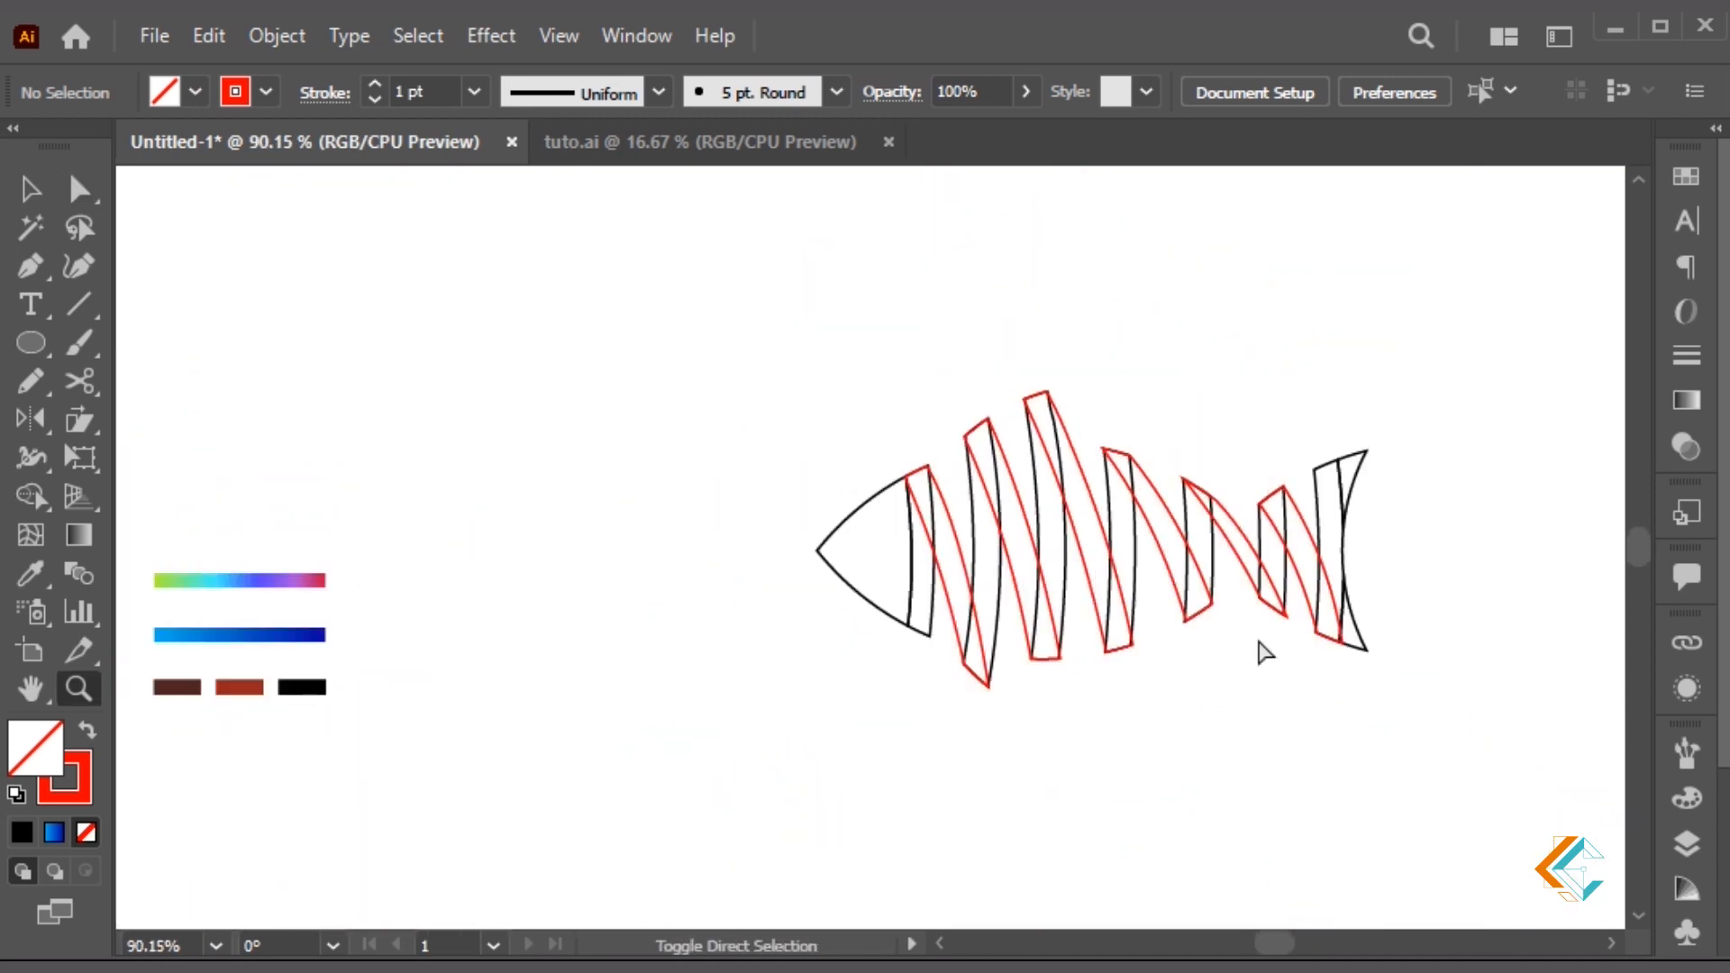
Select the fish head's black outline with the Selection tool
{"action": "key", "text": "v"}
{"action": "left_click_drag", "start_coordinate": [648, 496], "coordinate": [568, 510]}
{"action": "left_click", "coordinate": [856, 551]}
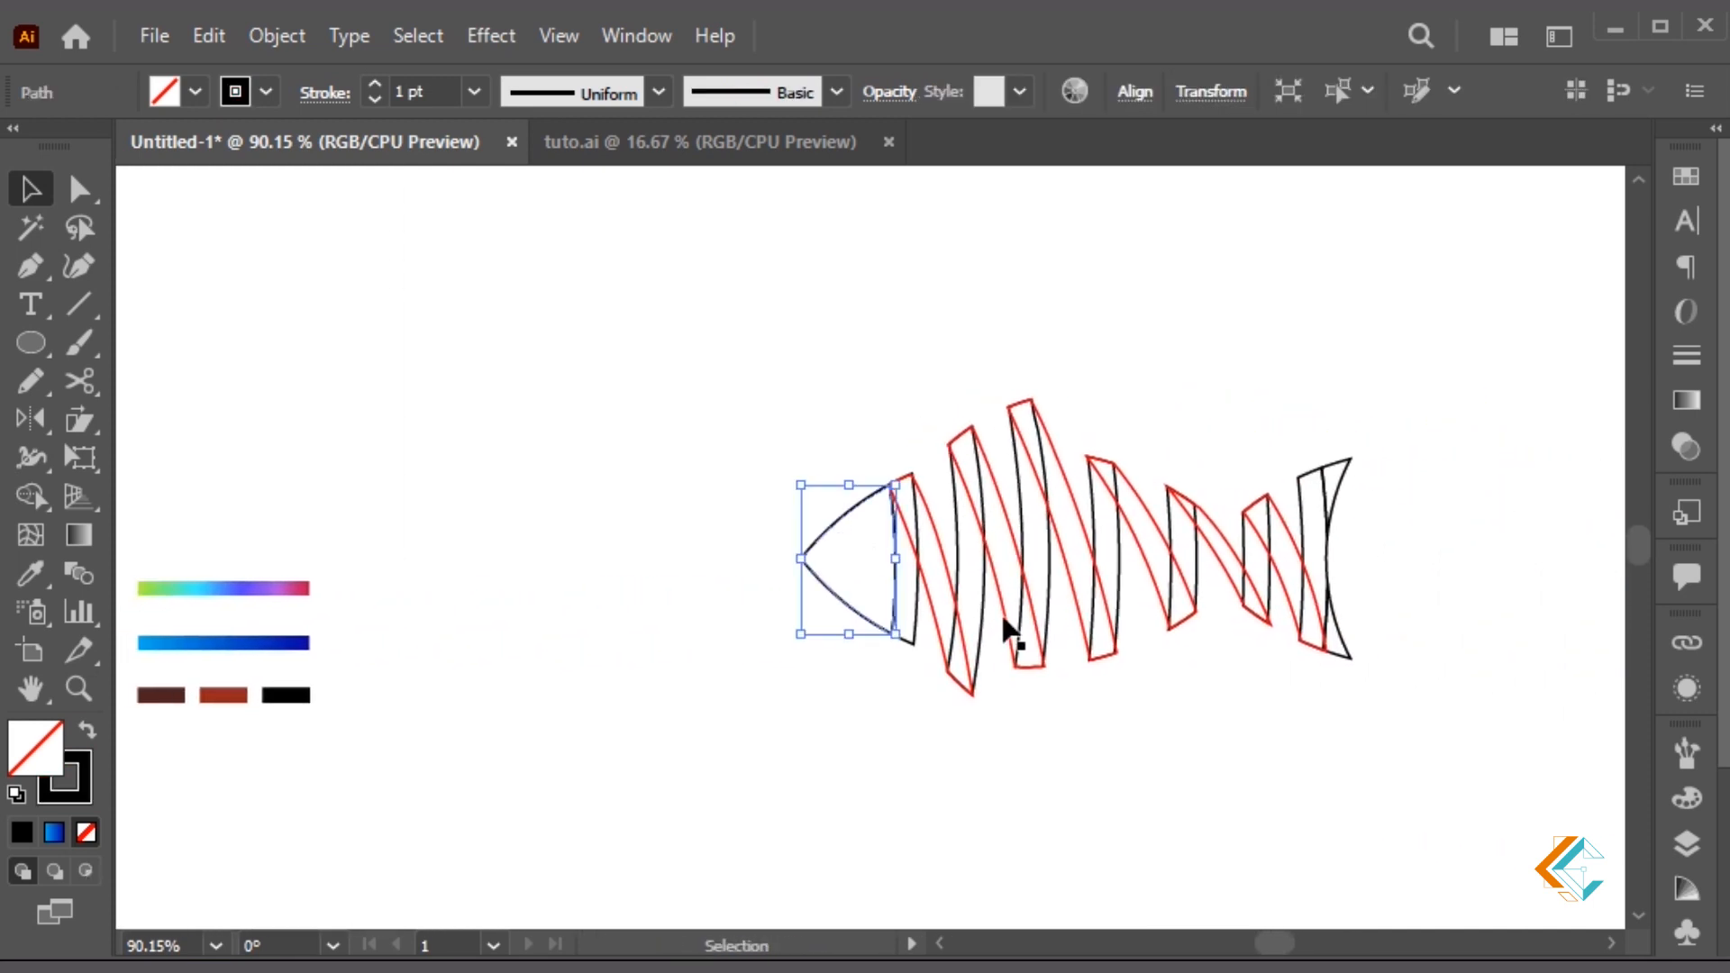
{"action": "left_click", "coordinate": [982, 629], "text": "shift"}
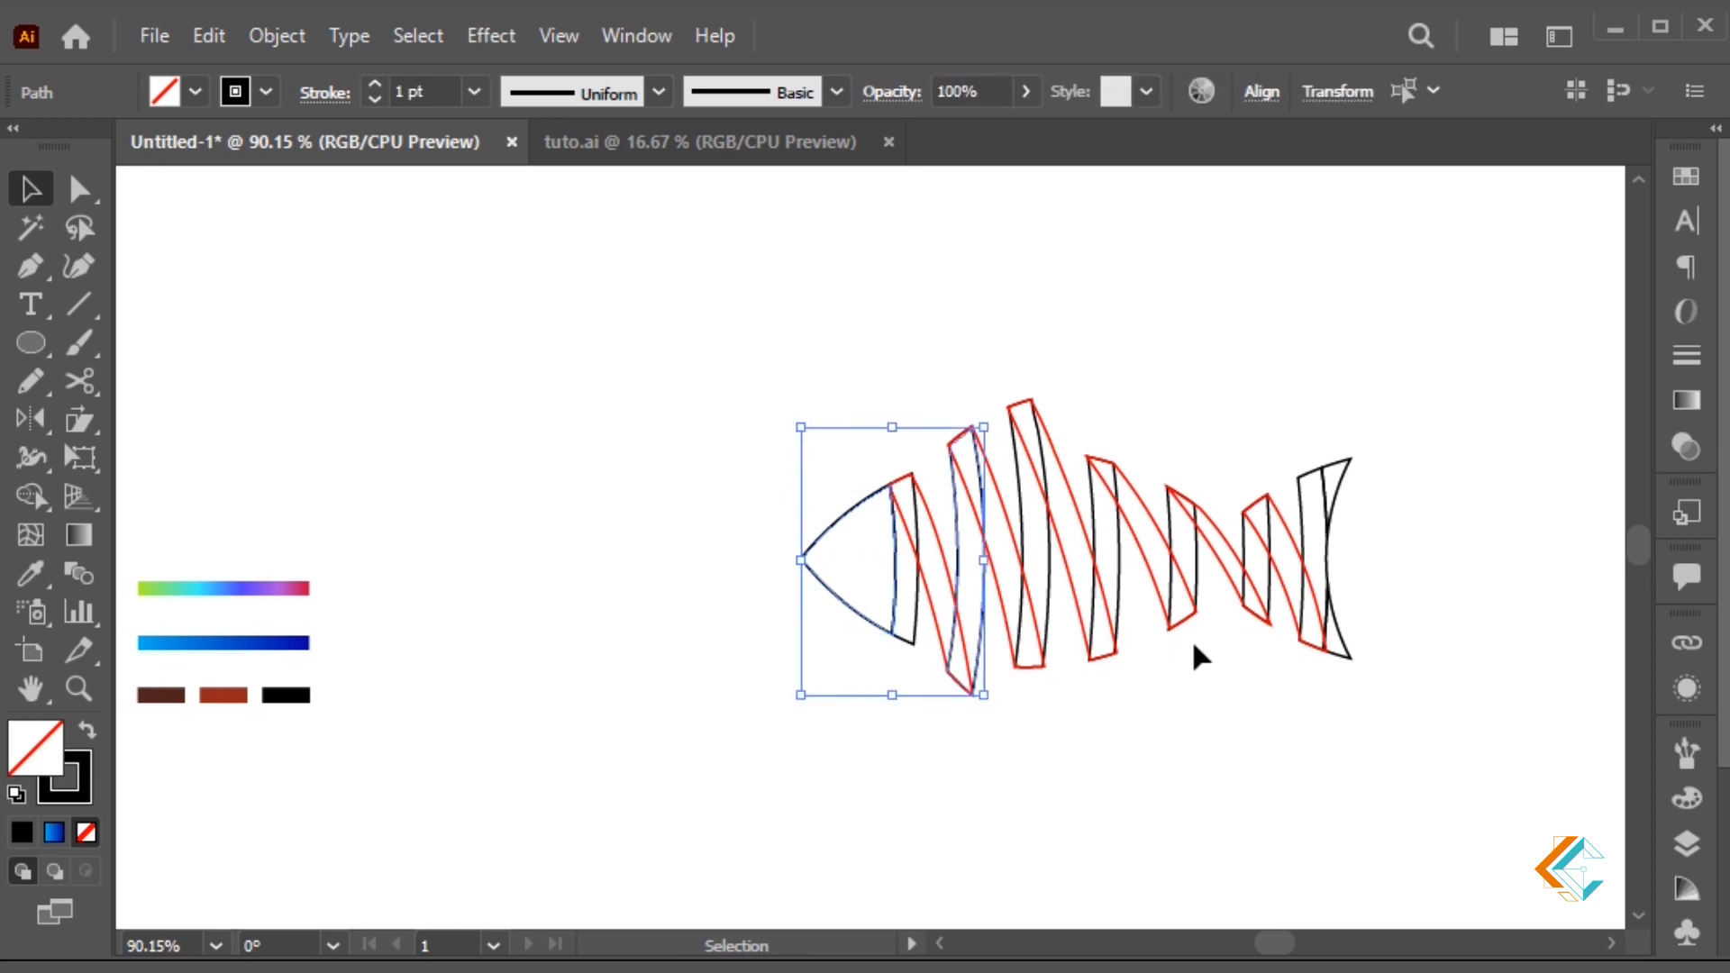
{"action": "left_click", "coordinate": [1191, 593]}
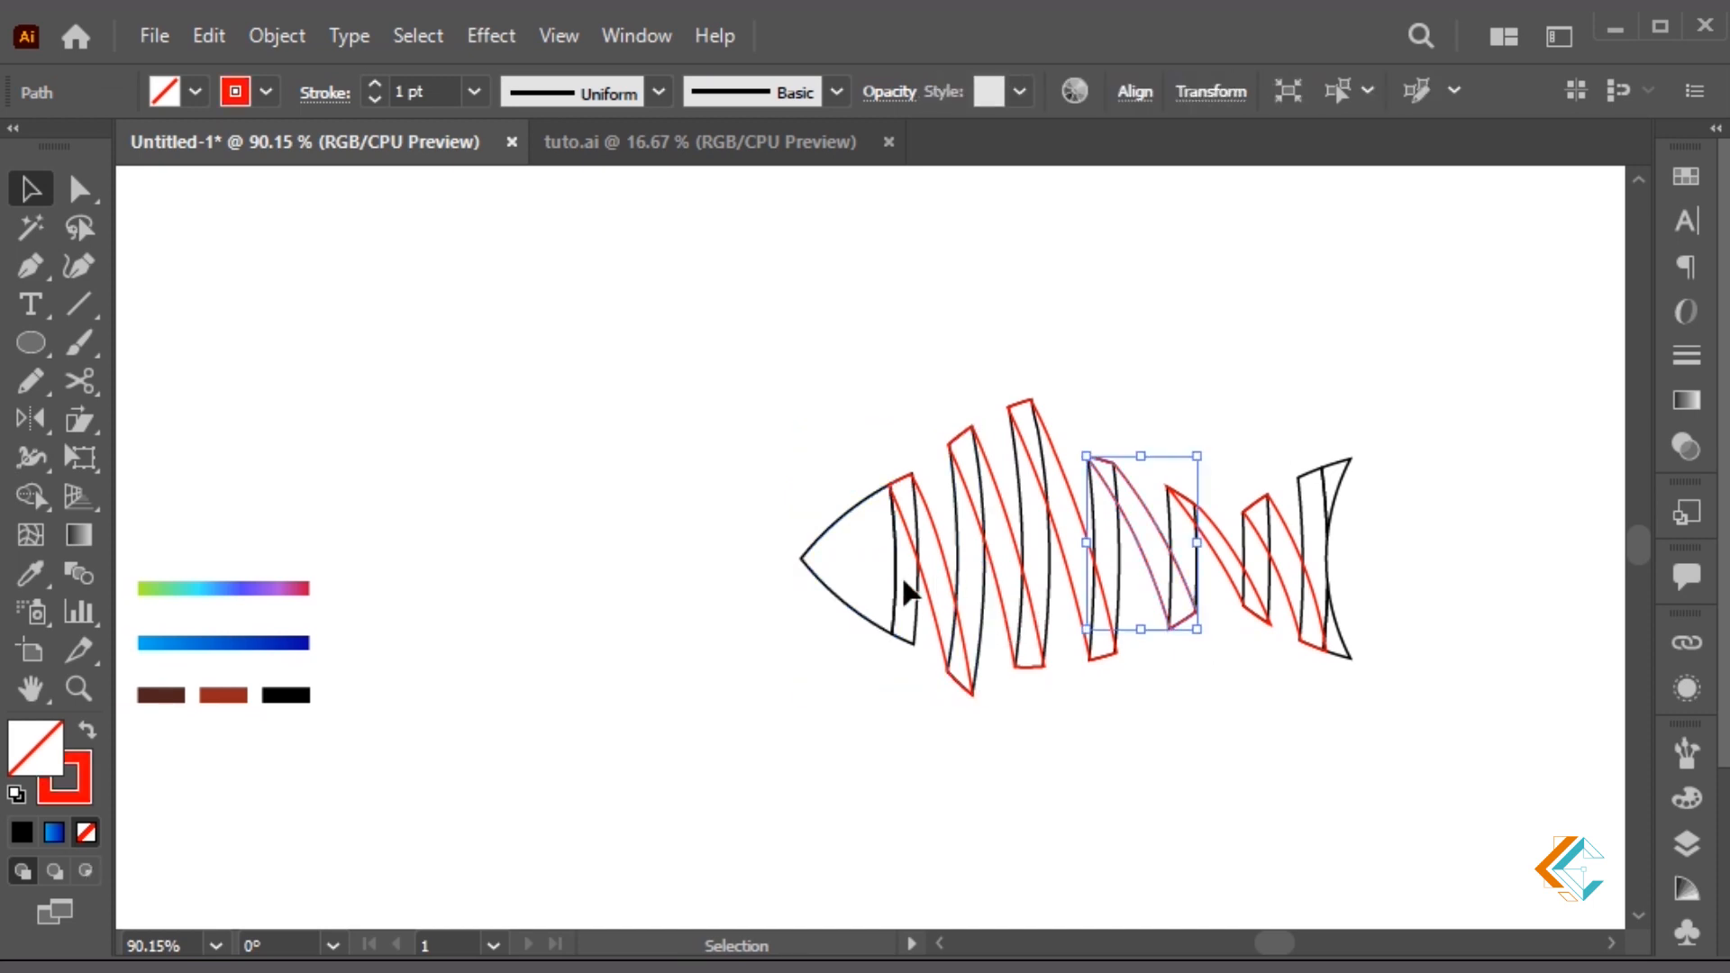
{"action": "left_click", "coordinate": [847, 533]}
Select all black-stroked body pieces, group them, and eyedrop the blue gradient bar onto them
{"action": "left_click", "coordinate": [1338, 91]}
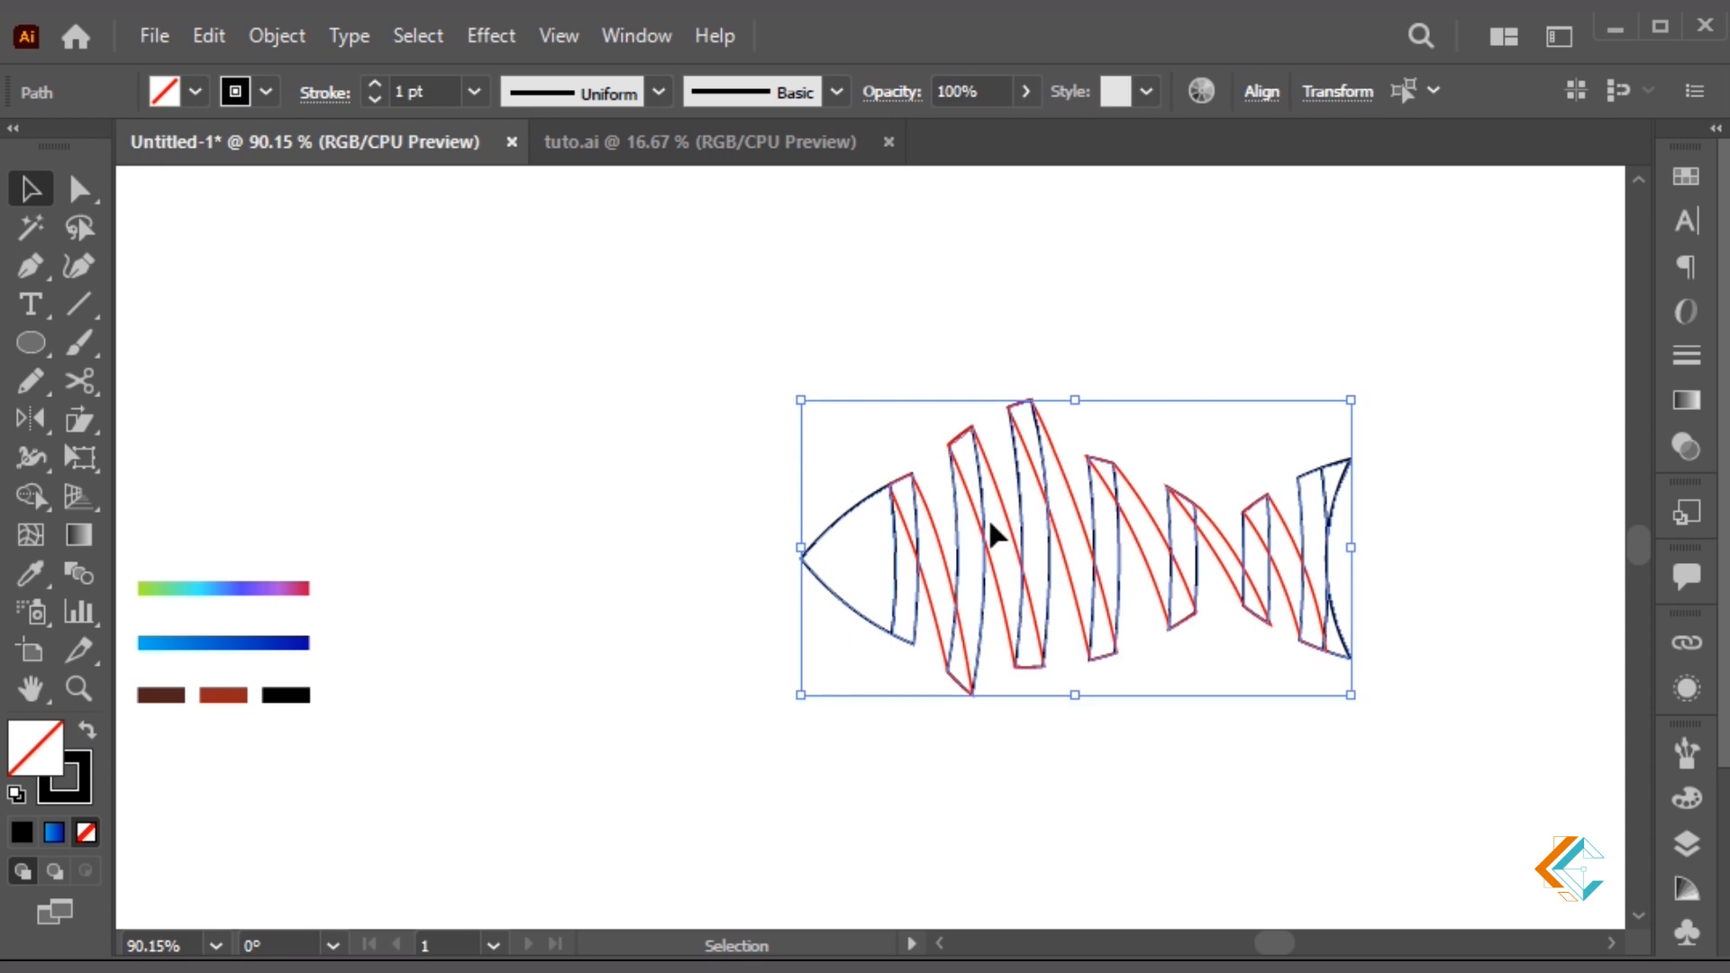
{"action": "key", "text": "ctrl+z"}
{"action": "key", "text": "ctrl+shift+z"}
{"action": "key", "text": "ctrl+g"}
{"action": "key", "text": "i"}
{"action": "left_click", "coordinate": [267, 641]}
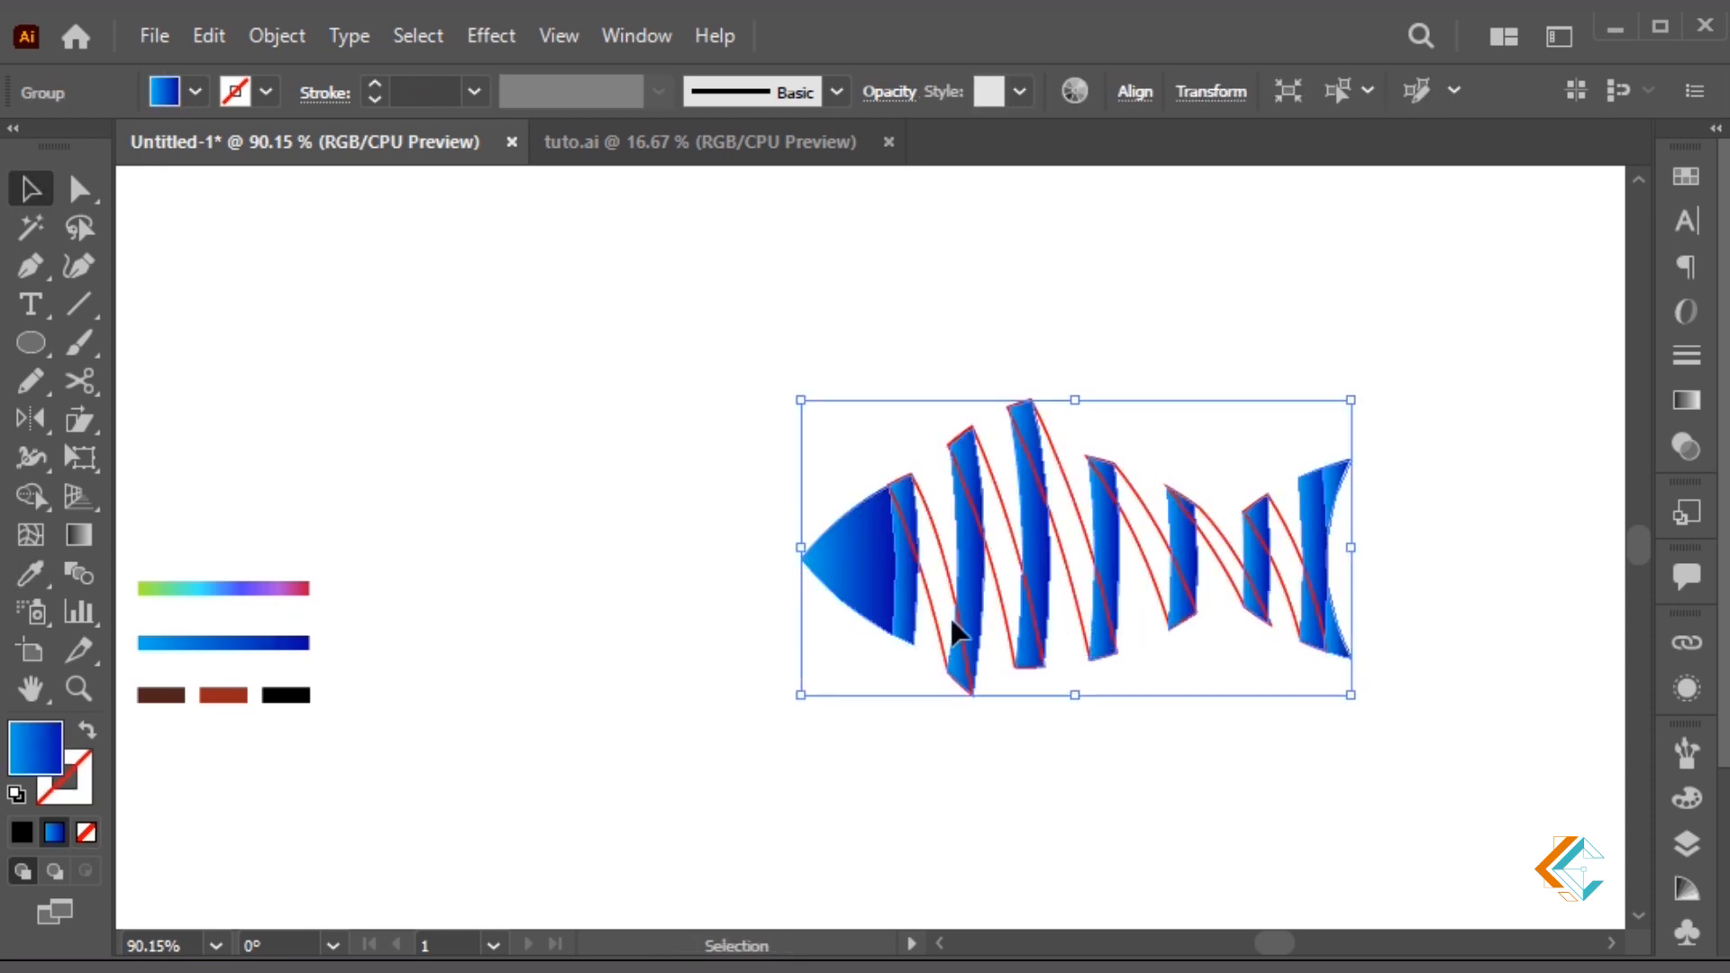
Run the blue gradient vertically across the black-outlined pieces
{"action": "key", "text": "g"}
{"action": "left_click_drag", "start_coordinate": [926, 469], "coordinate": [950, 599]}
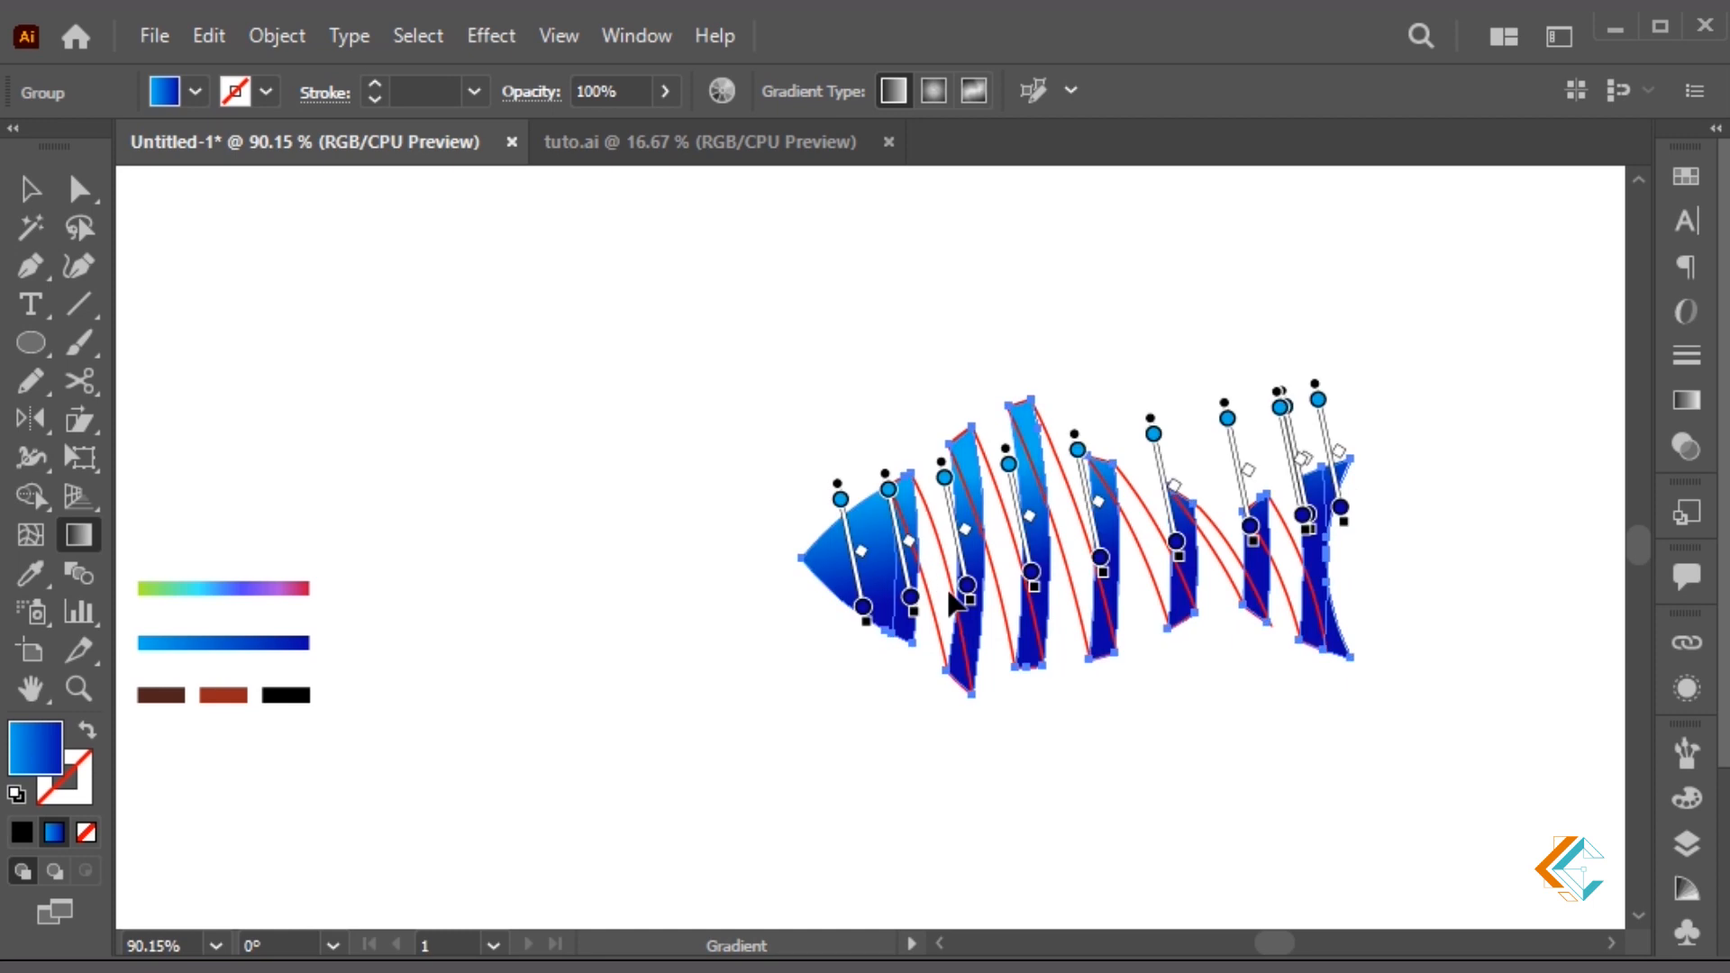
{"action": "key", "text": "v"}
{"action": "left_click", "coordinate": [1181, 741]}
Select all red ribbon outlines, eyedrop the rainbow gradient bar, and run it horizontally
{"action": "left_click", "coordinate": [1295, 615]}
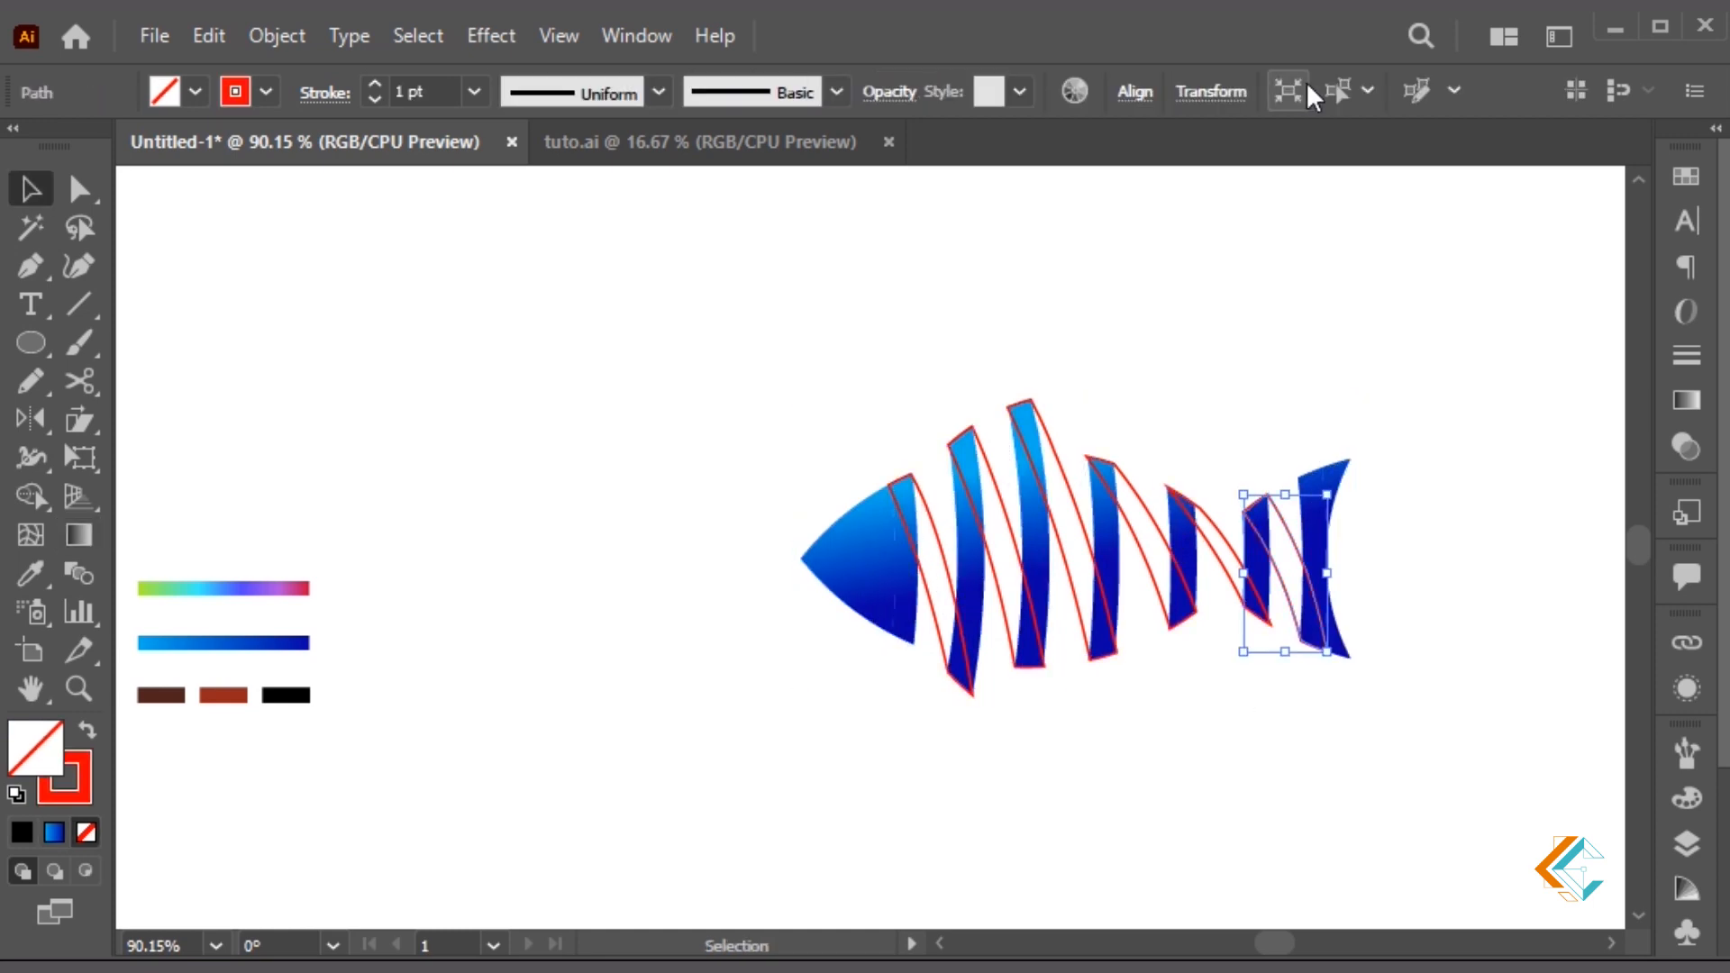
{"action": "left_click", "coordinate": [1342, 92]}
{"action": "key", "text": "i"}
{"action": "left_click", "coordinate": [144, 587]}
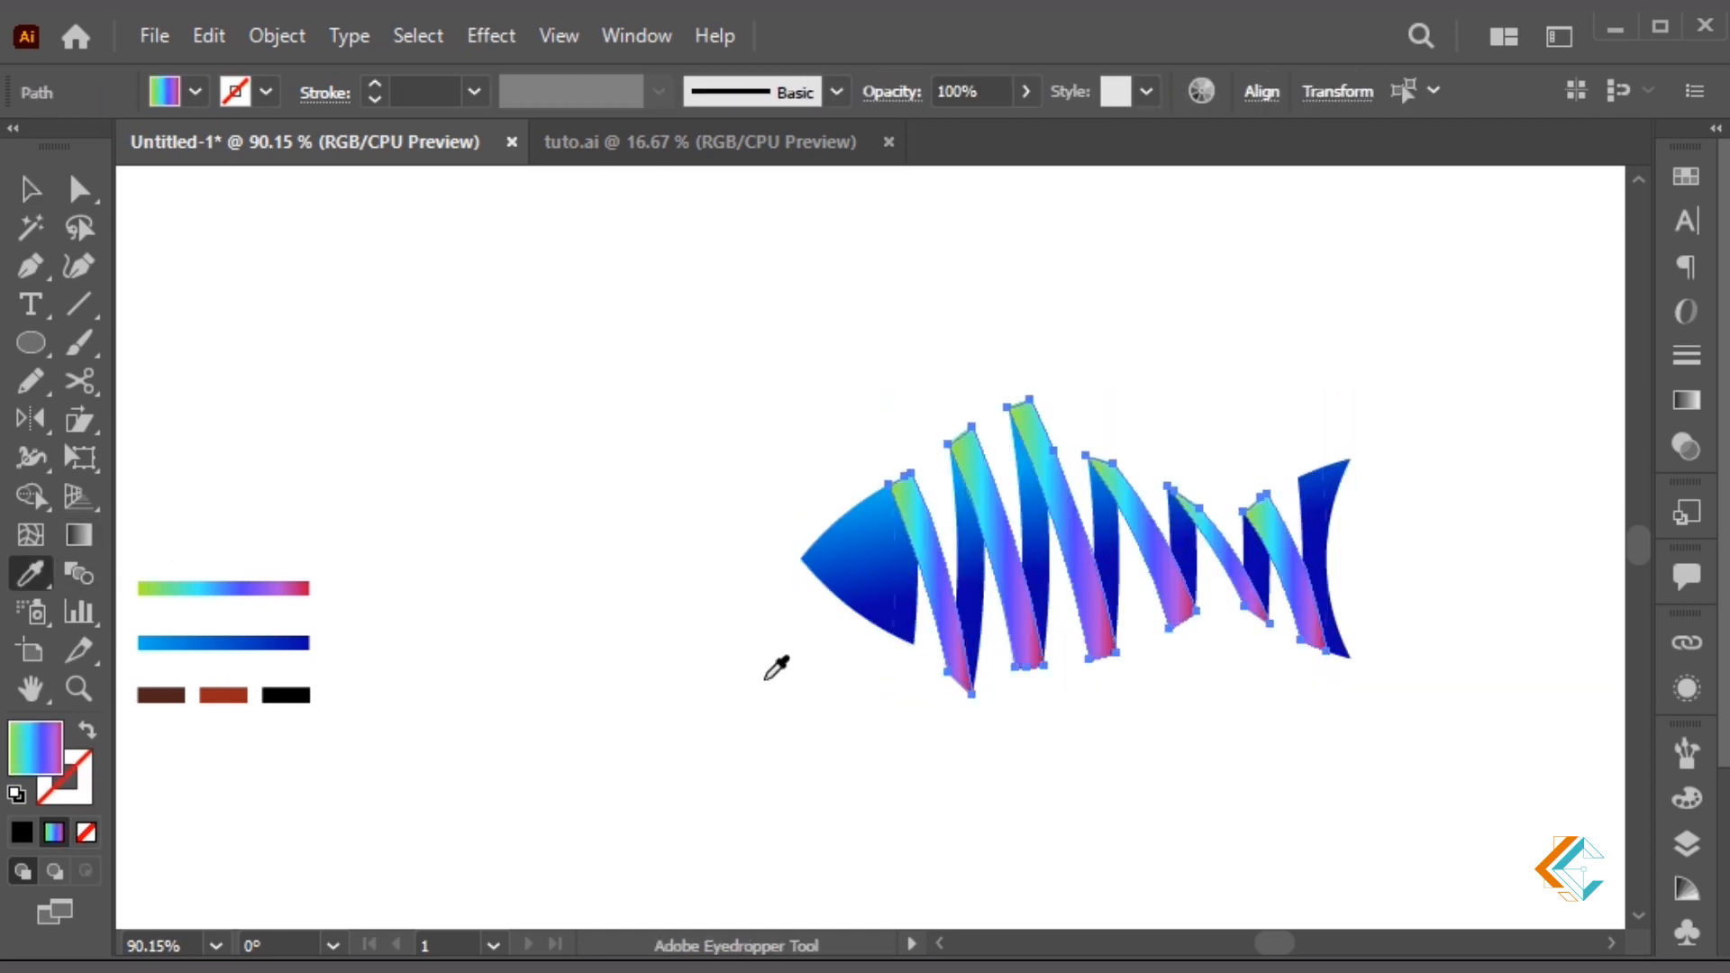
{"action": "key", "text": "g"}
{"action": "left_click_drag", "start_coordinate": [943, 672], "coordinate": [1298, 671]}
{"action": "key", "text": "v"}
{"action": "left_click", "coordinate": [1415, 712]}
Cut the two tail-tip pieces and paste them back in front inside the fish group
{"action": "left_click", "coordinate": [1336, 493]}
{"action": "double_click", "coordinate": [1335, 488]}
{"action": "left_click", "coordinate": [1336, 488]}
{"action": "left_click", "coordinate": [1332, 648], "text": "shift"}
{"action": "key", "text": "ctrl+x"}
{"action": "double_click", "coordinate": [1407, 541]}
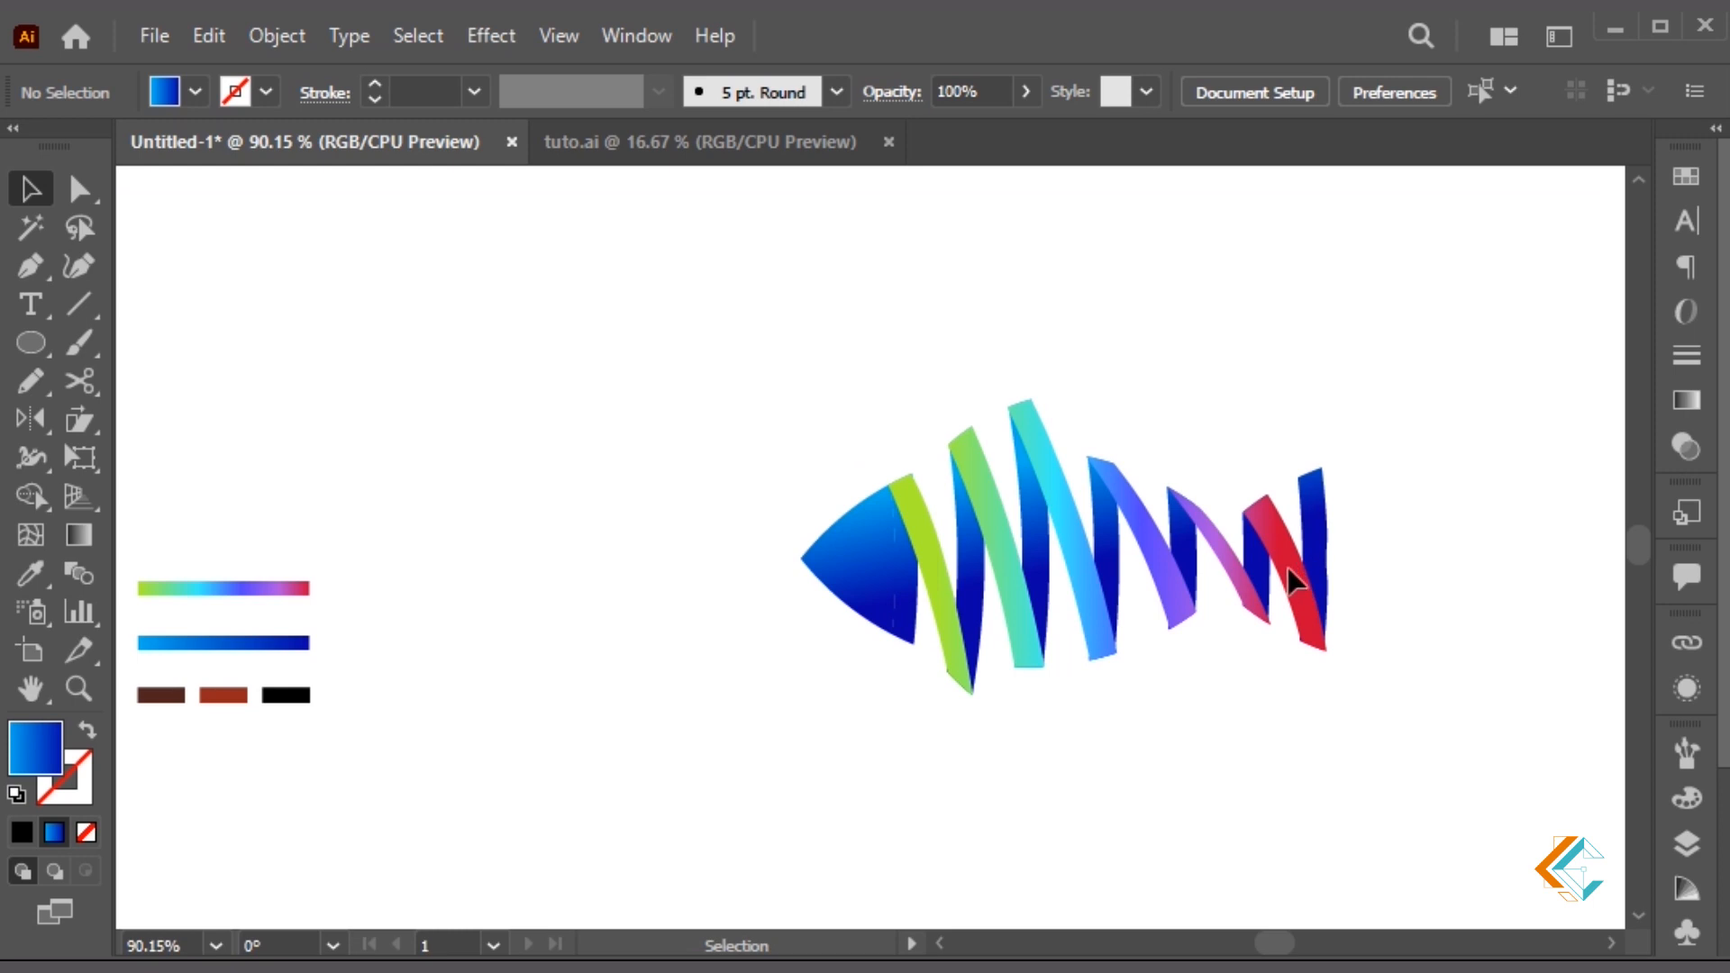
{"action": "left_click", "coordinate": [1286, 563]}
{"action": "double_click", "coordinate": [1287, 563]}
{"action": "key", "text": "a"}
{"action": "key", "text": "ctrl+f"}
{"action": "key", "text": "v"}
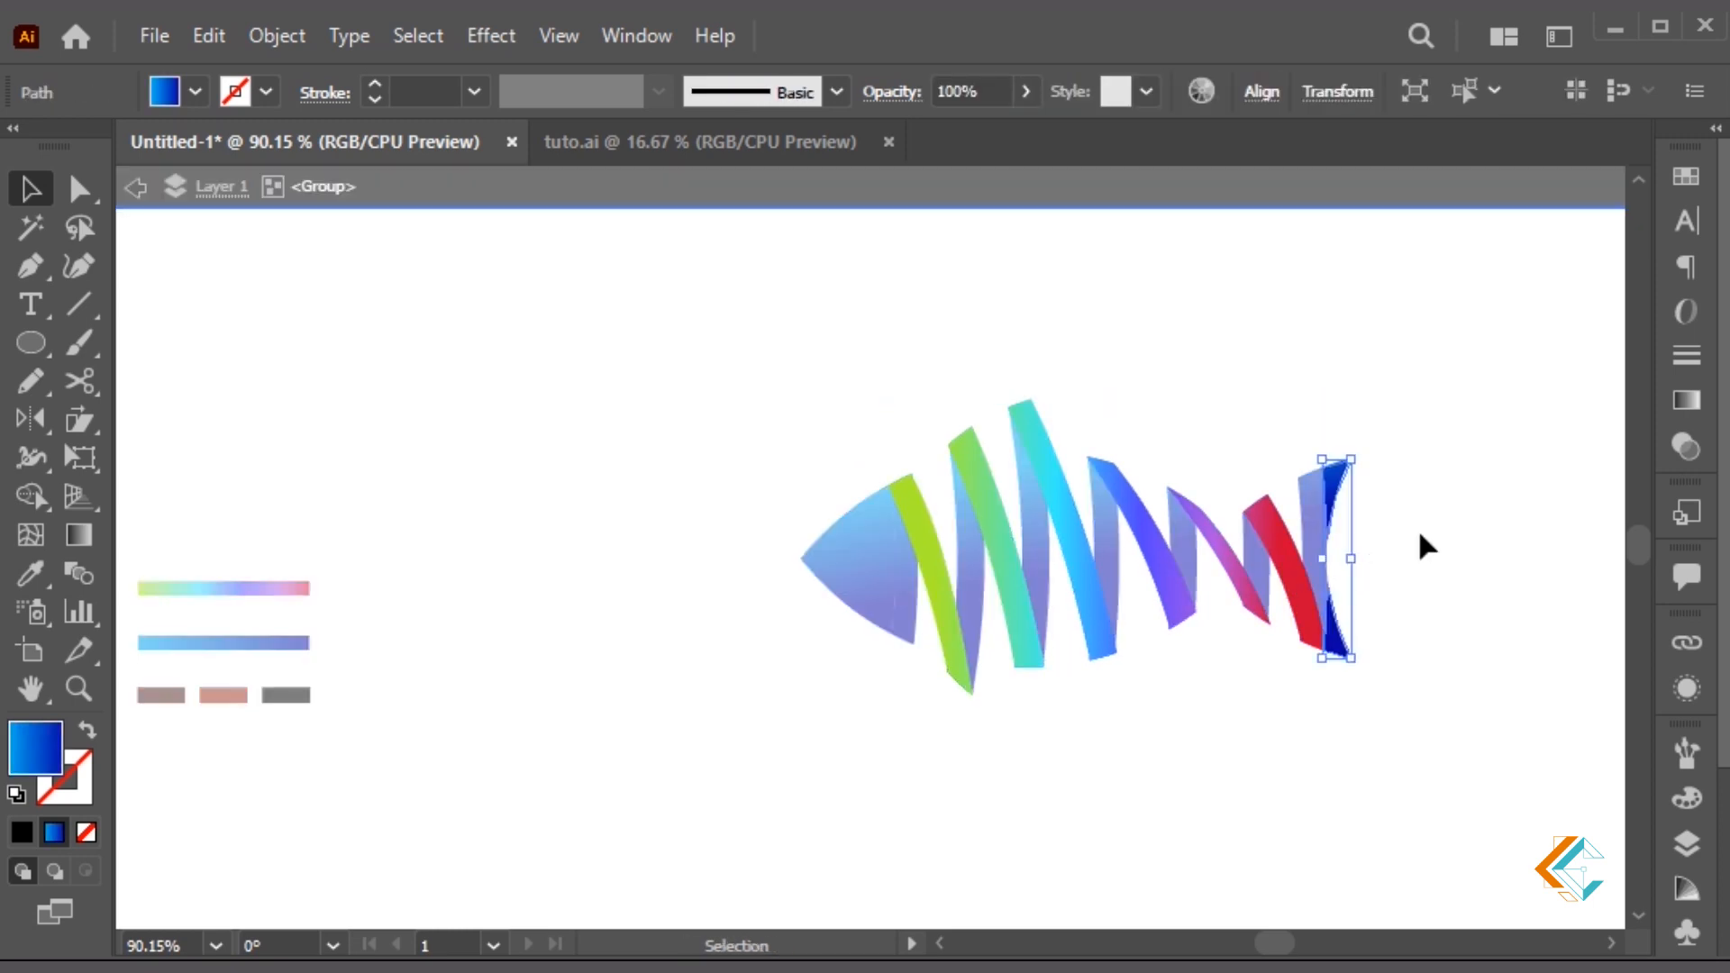
{"action": "double_click", "coordinate": [1418, 536]}
Copy the stripe's rainbow gradient onto the fish group and stretch it head to tail
{"action": "left_click", "coordinate": [1342, 494]}
{"action": "key", "text": "i"}
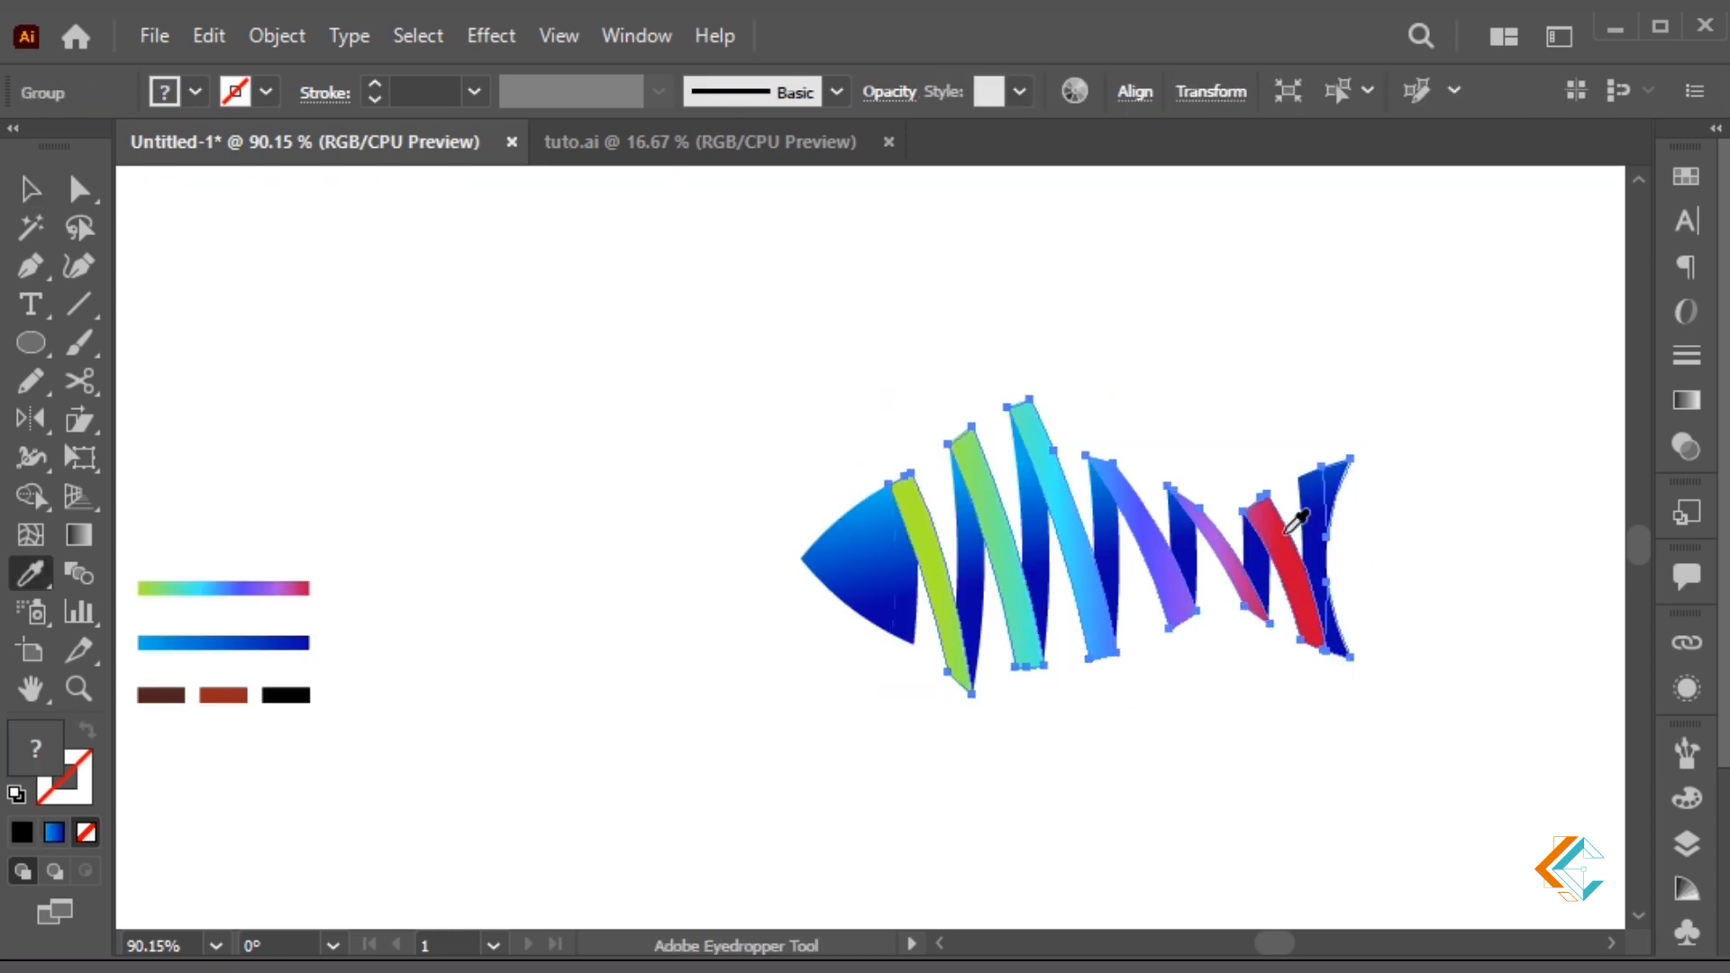
{"action": "left_click", "coordinate": [1284, 535]}
{"action": "key", "text": "g"}
{"action": "left_click_drag", "start_coordinate": [913, 623], "coordinate": [1306, 622]}
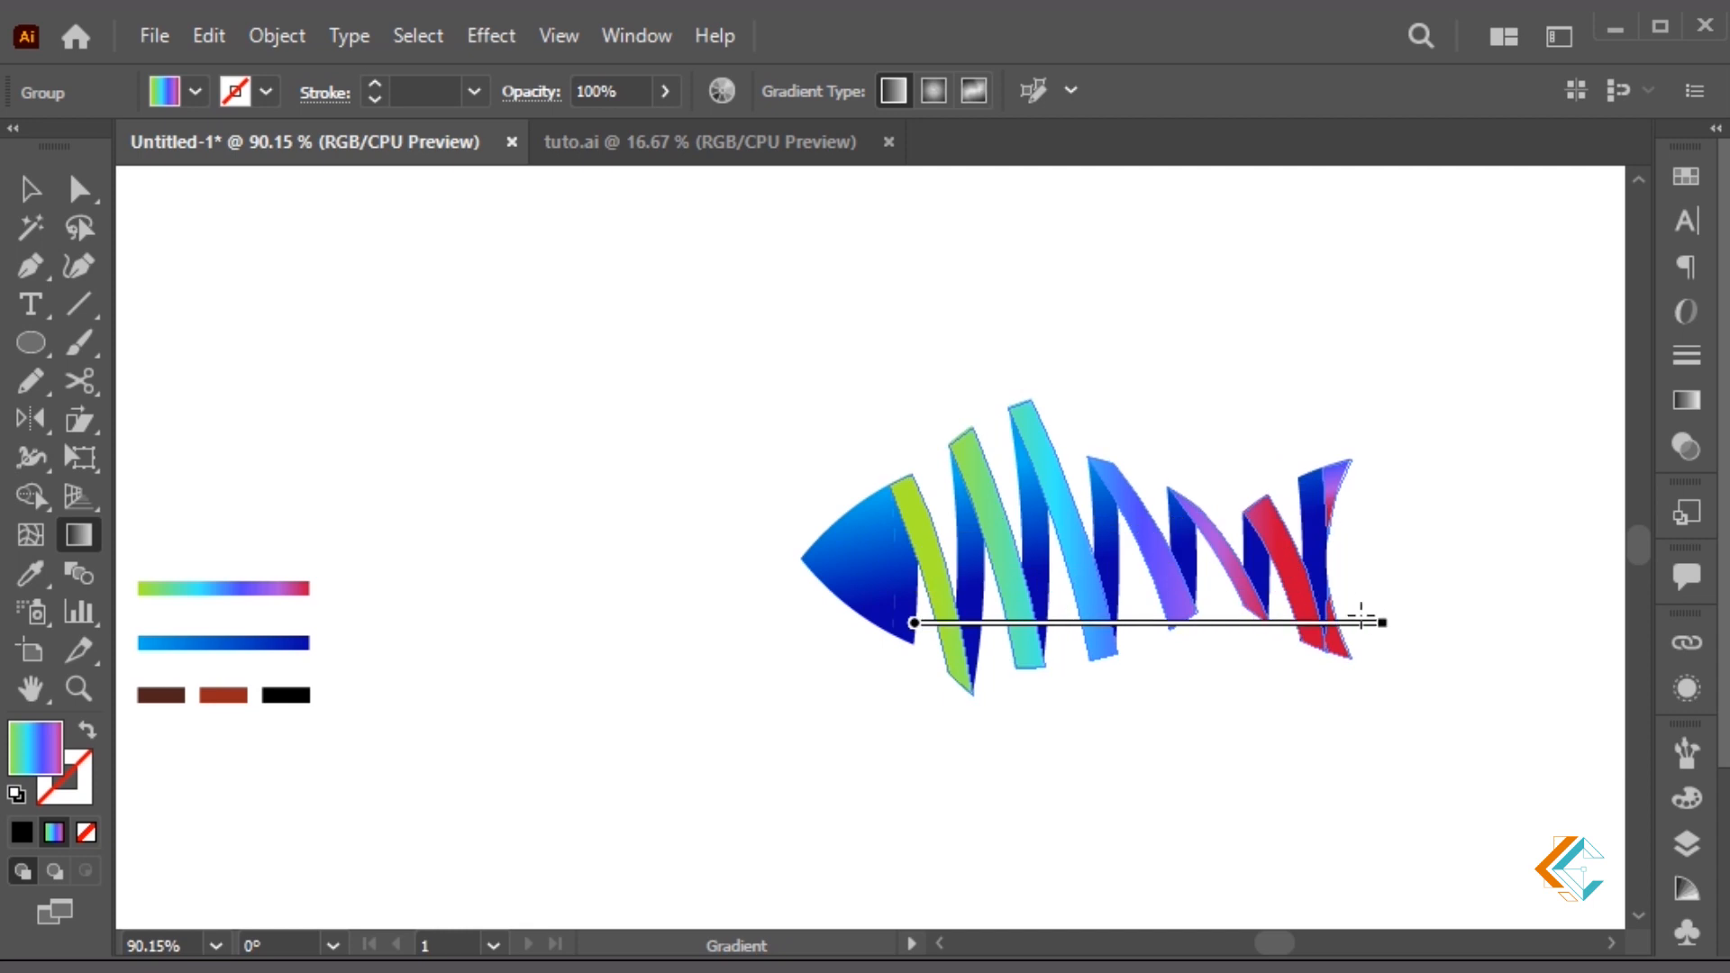
{"action": "key", "text": "v"}
{"action": "left_click", "coordinate": [1287, 744]}
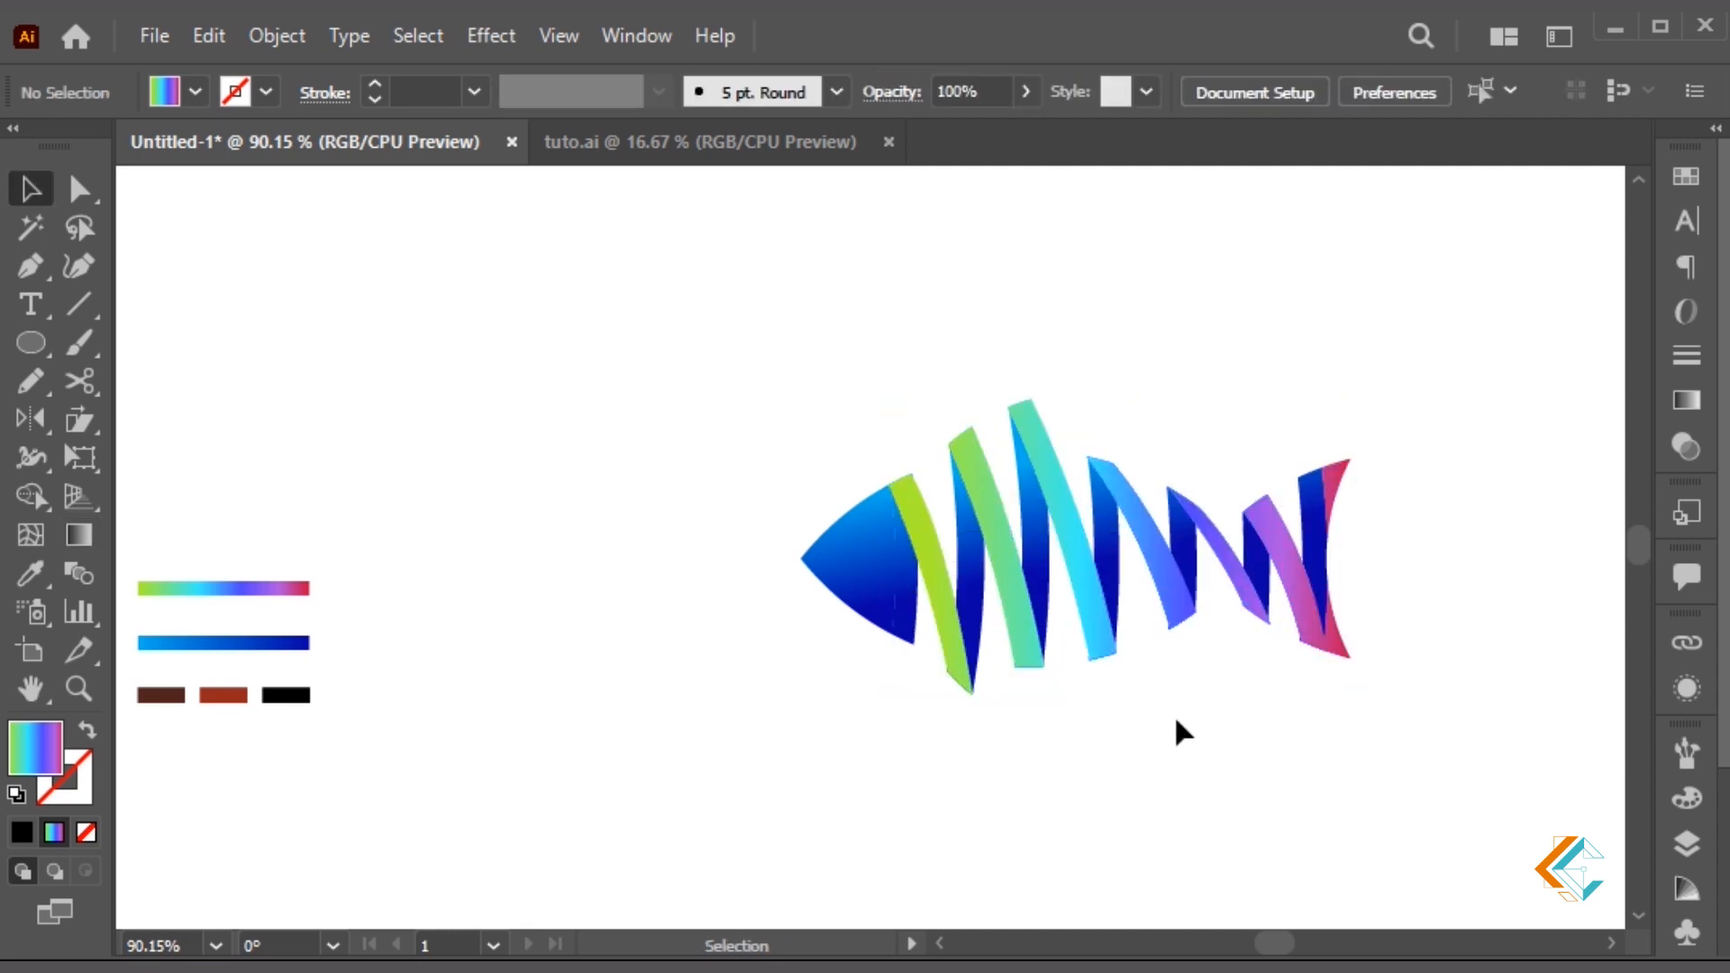
Zoom in on the lower stripe ends and select the fish group for trimming
{"action": "key", "text": "ctrl+space"}
{"action": "left_click_drag", "start_coordinate": [884, 622], "coordinate": [1065, 697]}
{"action": "mouse_move", "coordinate": [1024, 772]}
{"action": "left_mouse_down"}
{"action": "mouse_move", "coordinate": [579, 518]}
{"action": "mouse_move", "coordinate": [554, 576]}
{"action": "mouse_move", "coordinate": [620, 606]}
{"action": "left_mouse_up"}
{"action": "key", "text": "shift+m"}
Trim away the small blue sliver at the lower stripe ends with Shape Builder
{"action": "key", "text": "space"}
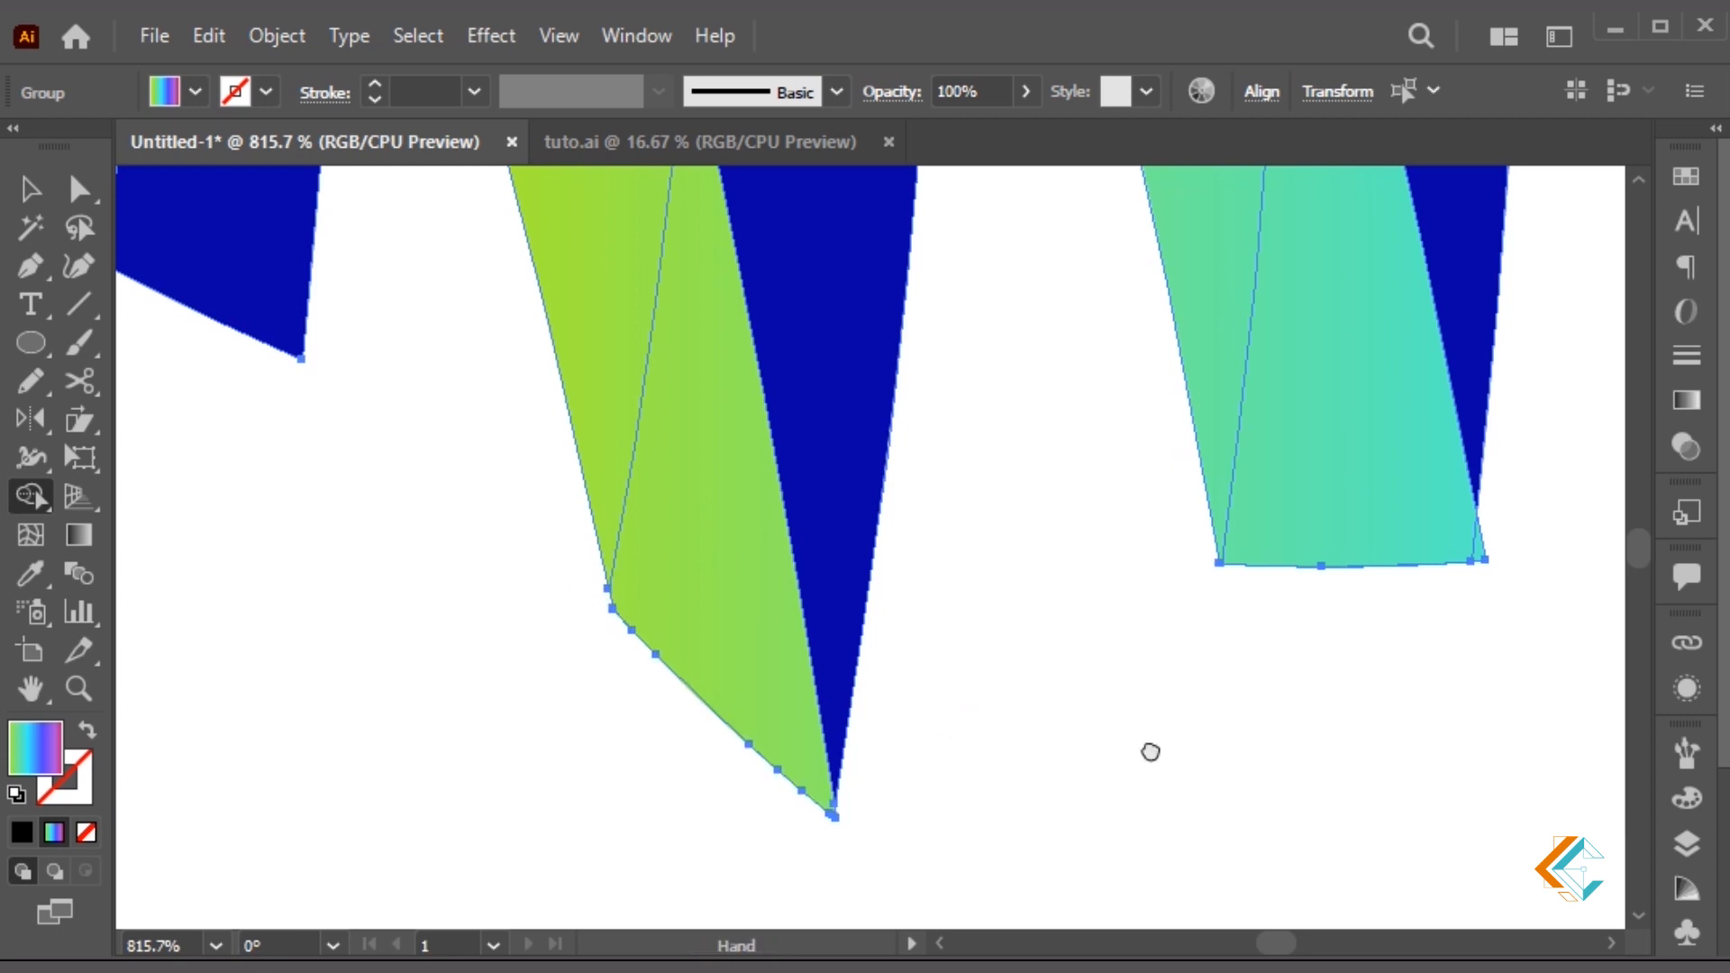
{"action": "left_click_drag", "start_coordinate": [1446, 705], "coordinate": [1058, 776]}
{"action": "mouse_move", "coordinate": [1201, 667]}
{"action": "left_mouse_down"}
{"action": "mouse_move", "coordinate": [908, 713]}
{"action": "mouse_move", "coordinate": [1082, 732]}
{"action": "left_mouse_up"}
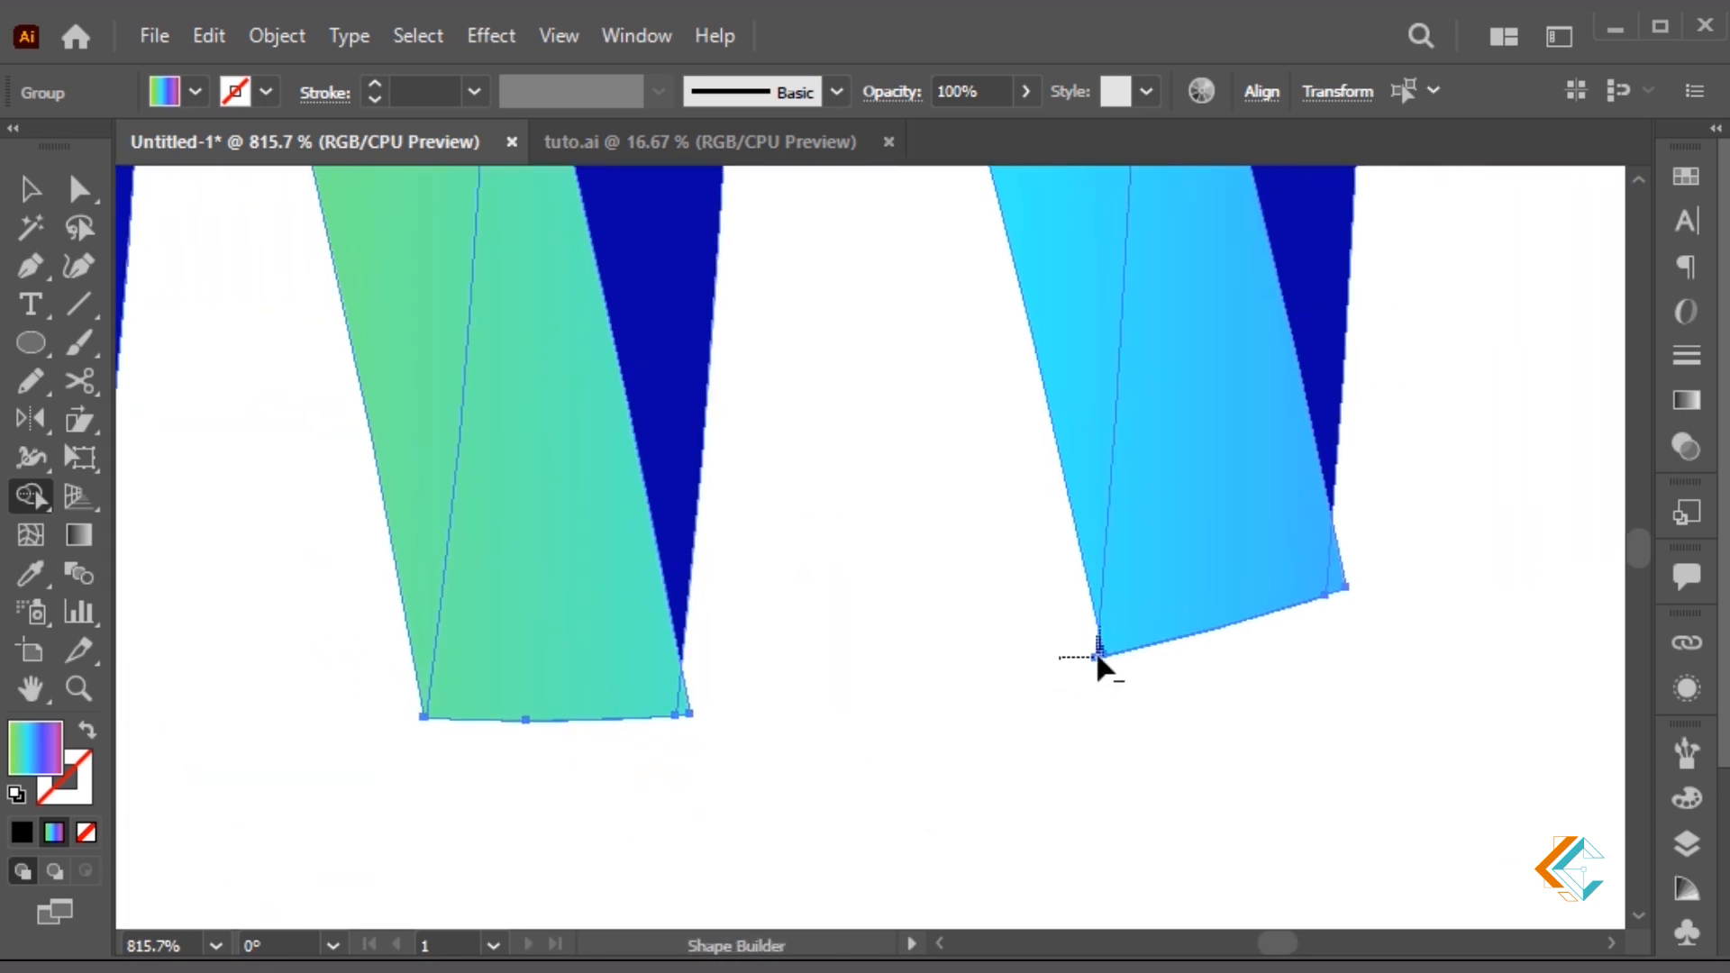
{"action": "left_click_drag", "start_coordinate": [1261, 659], "coordinate": [1045, 846]}
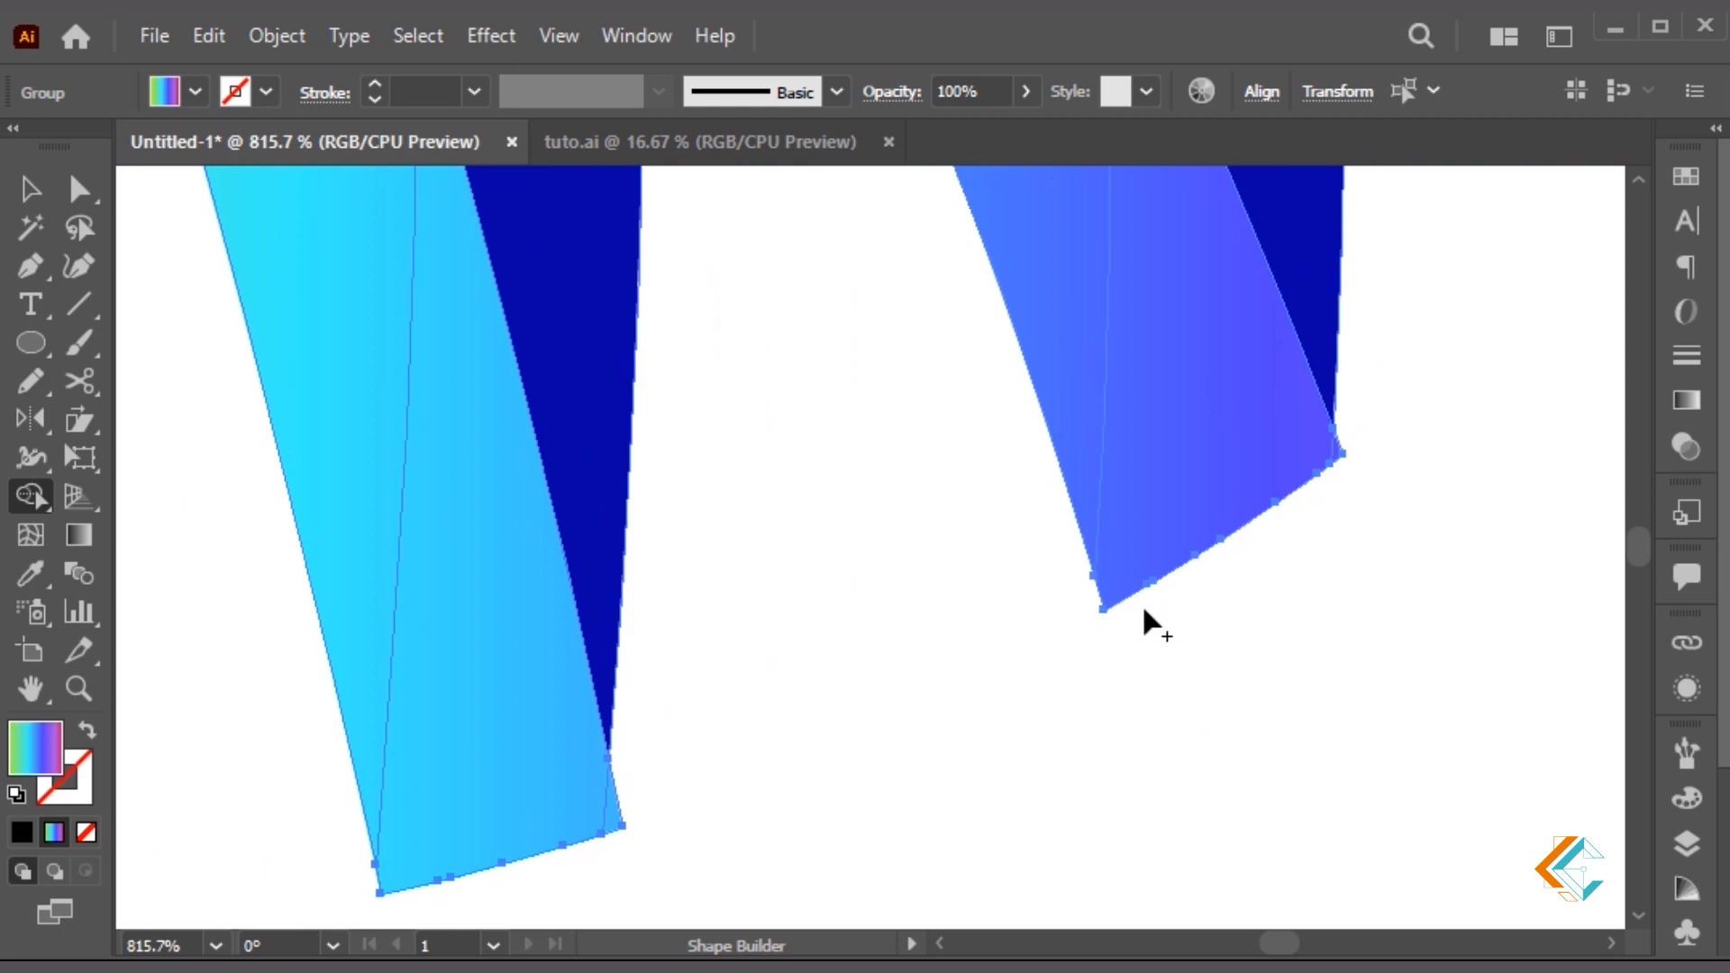
{"action": "key", "text": "space"}
{"action": "left_click_drag", "start_coordinate": [1306, 387], "coordinate": [1059, 817]}
{"action": "left_click_drag", "start_coordinate": [1208, 618], "coordinate": [922, 501]}
{"action": "key", "text": "space"}
{"action": "left_click_drag", "start_coordinate": [1600, 495], "coordinate": [939, 305]}
{"action": "left_click", "coordinate": [1079, 838], "text": "alt"}
Check the green and teal stripe tops and head tip, then zoom back out to 200%
{"action": "key", "text": "space"}
{"action": "left_click_drag", "start_coordinate": [1180, 441], "coordinate": [1142, 874]}
{"action": "left_click_drag", "start_coordinate": [1011, 359], "coordinate": [1249, 397]}
{"action": "left_click_drag", "start_coordinate": [824, 589], "coordinate": [1523, 602]}
{"action": "left_click_drag", "start_coordinate": [271, 257], "coordinate": [1100, 572]}
{"action": "left_click_drag", "start_coordinate": [830, 455], "coordinate": [1333, 667]}
{"action": "left_click_drag", "start_coordinate": [739, 268], "coordinate": [972, 555]}
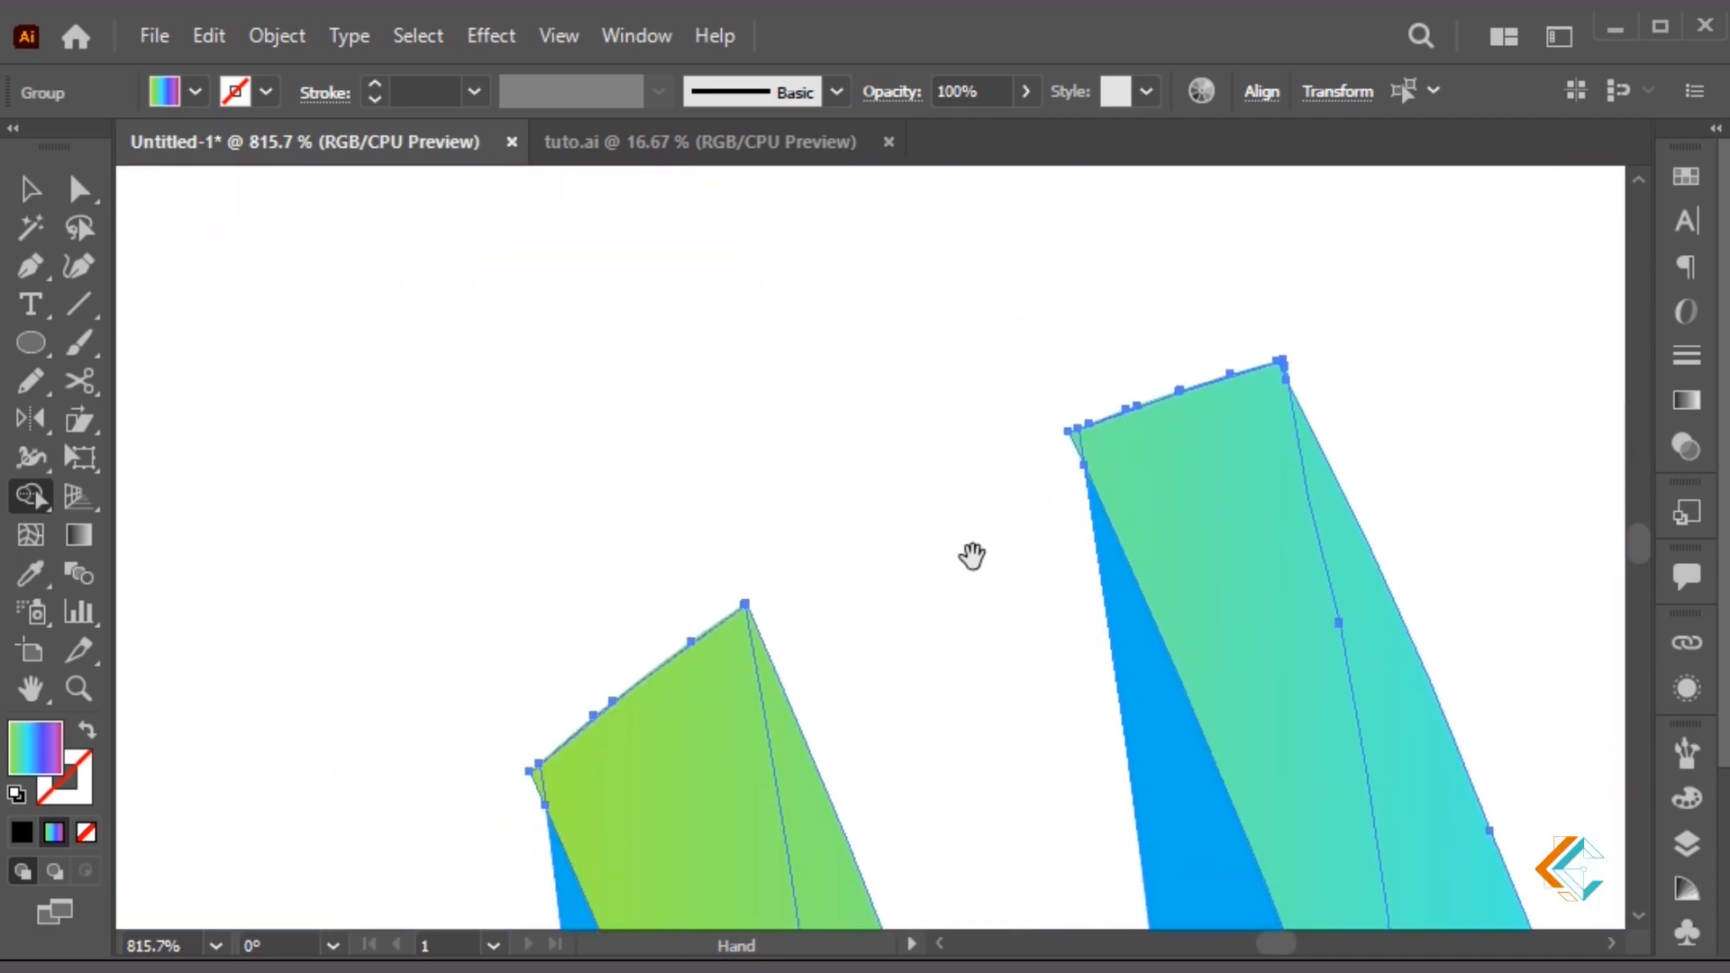
{"action": "left_click_drag", "start_coordinate": [871, 679], "coordinate": [850, 630]}
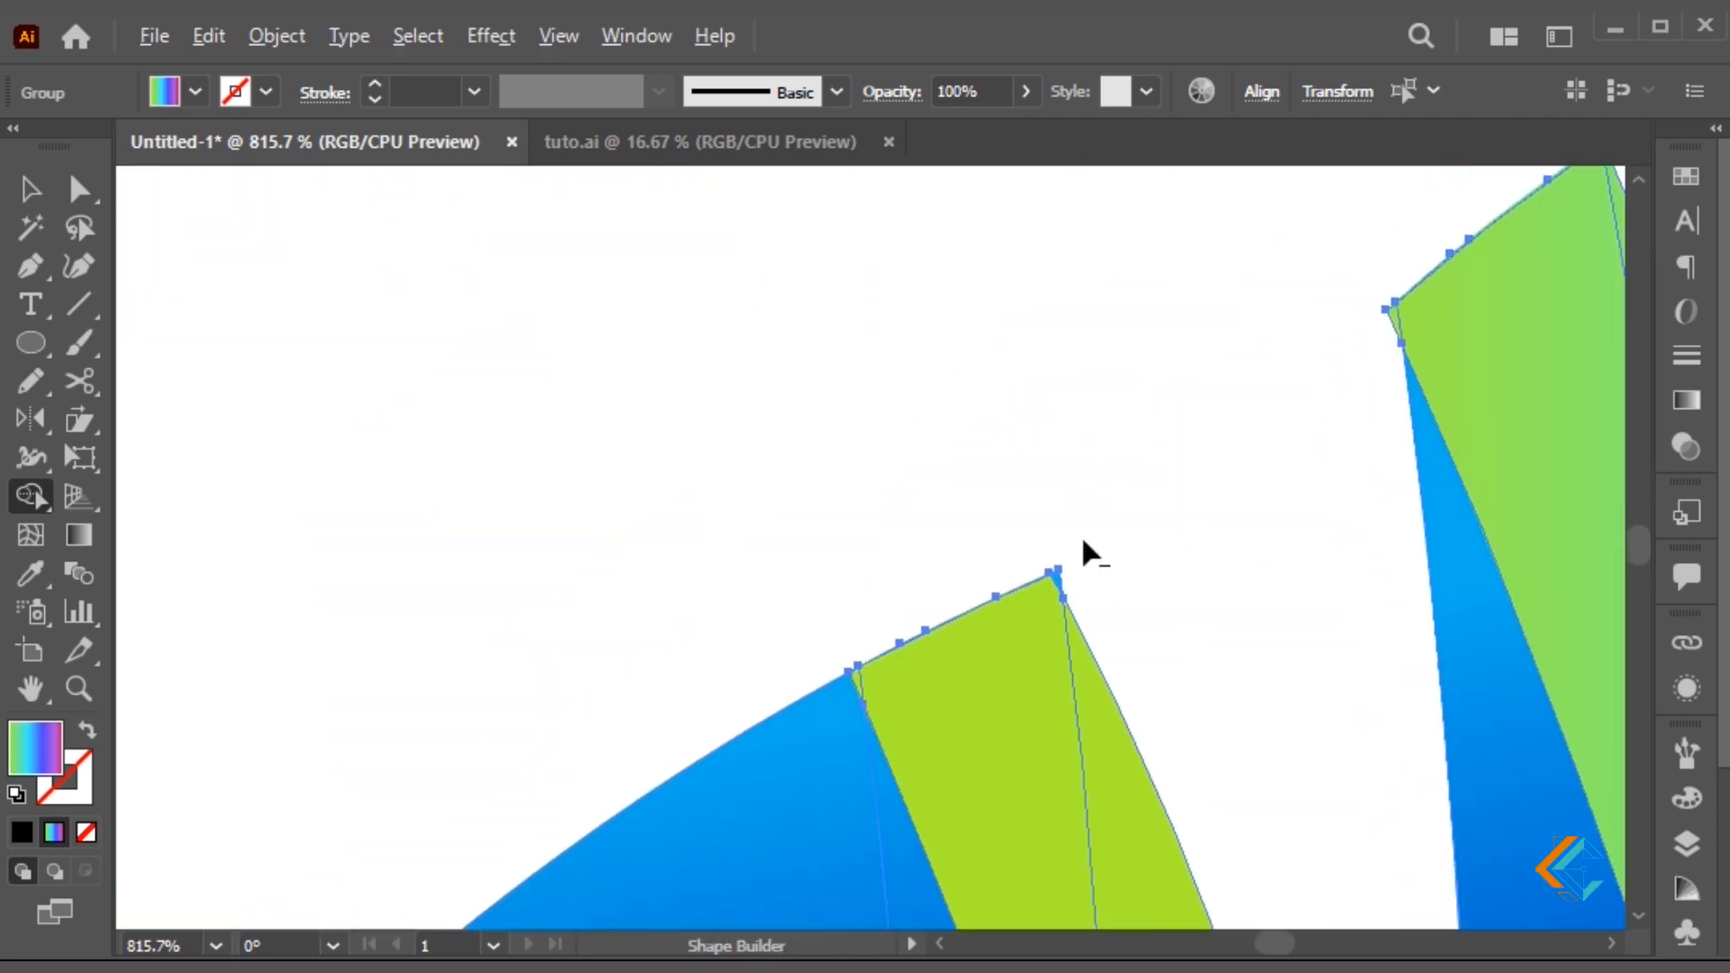
{"action": "key", "text": "space"}
{"action": "left_click_drag", "start_coordinate": [1162, 493], "coordinate": [1382, 335]}
{"action": "left_click_drag", "start_coordinate": [765, 649], "coordinate": [1150, 389]}
{"action": "left_click_drag", "start_coordinate": [931, 482], "coordinate": [971, 429]}
{"action": "key", "text": "ctrl+minus"}
{"action": "key", "text": "ctrl+minus"}
{"action": "key", "text": "ctrl+minus"}
{"action": "key", "text": "ctrl+minus"}
{"action": "key", "text": "ctrl+minus"}
Drag the blue piece's lower tip anchor to open a gap beside the head
{"action": "key", "text": "v"}
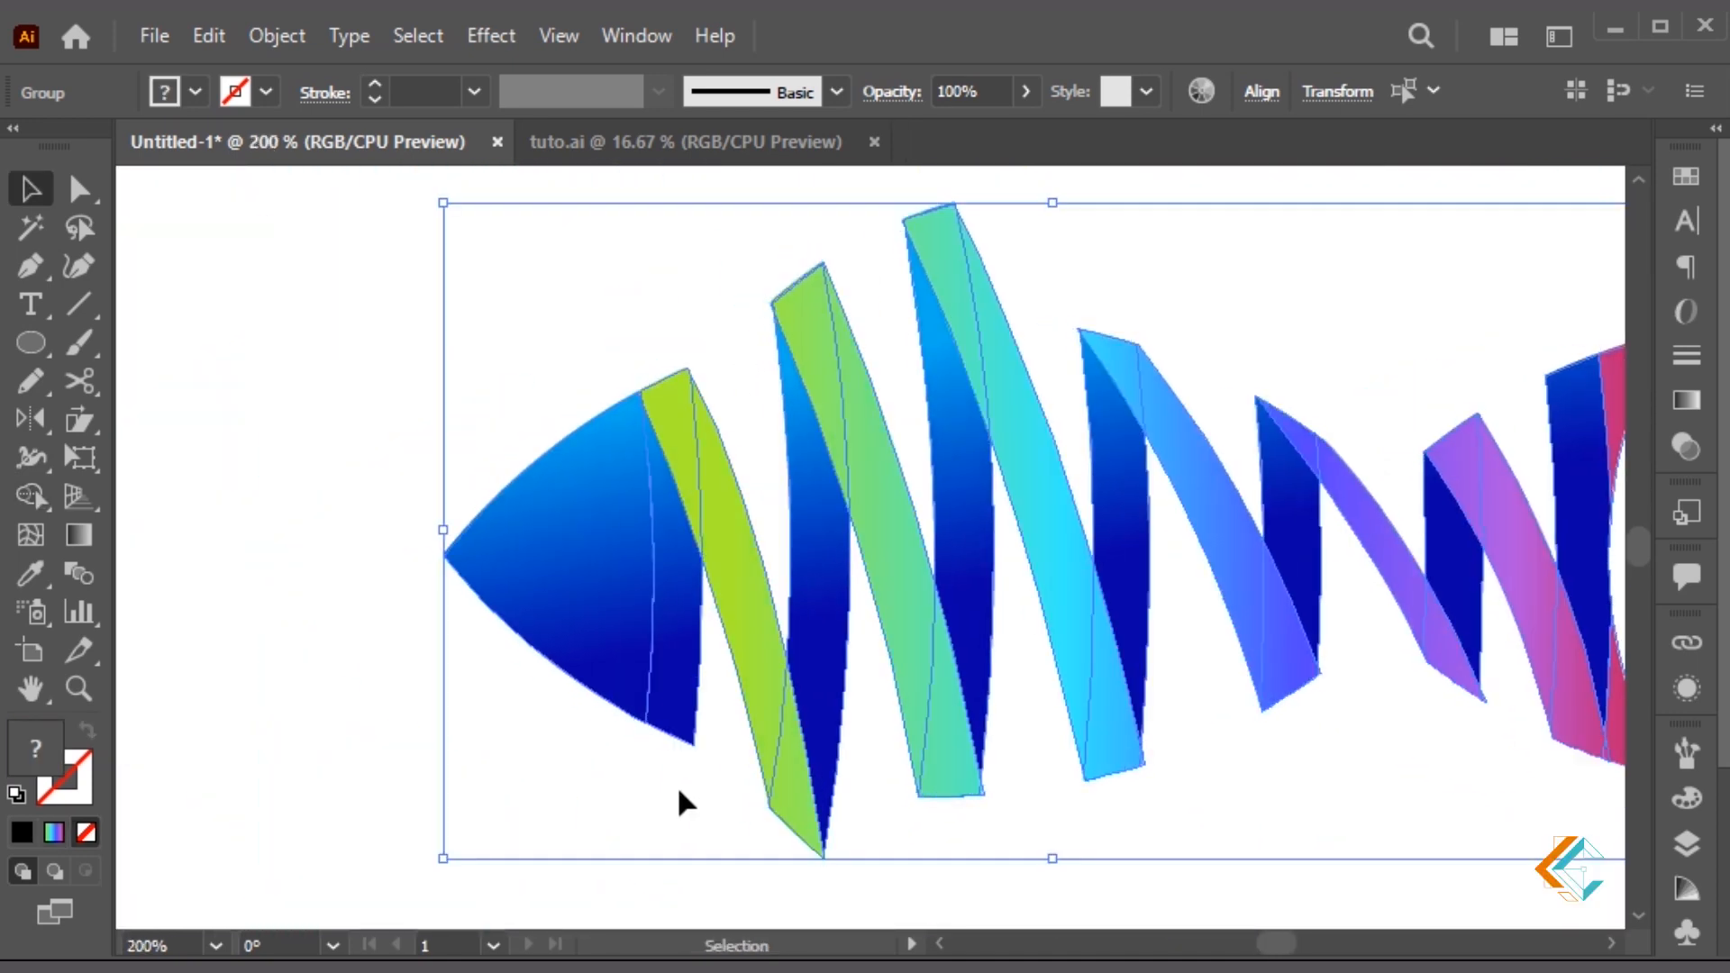
{"action": "left_click", "coordinate": [678, 789]}
{"action": "key", "text": "z"}
{"action": "left_click_drag", "start_coordinate": [409, 458], "coordinate": [957, 871]}
{"action": "key", "text": "a"}
{"action": "left_click", "coordinate": [744, 533]}
{"action": "left_click_drag", "start_coordinate": [800, 656], "coordinate": [794, 693]}
{"action": "left_click", "coordinate": [796, 706]}
{"action": "left_click", "coordinate": [804, 540]}
{"action": "left_click_drag", "start_coordinate": [829, 326], "coordinate": [889, 604]}
{"action": "left_click", "coordinate": [829, 298]}
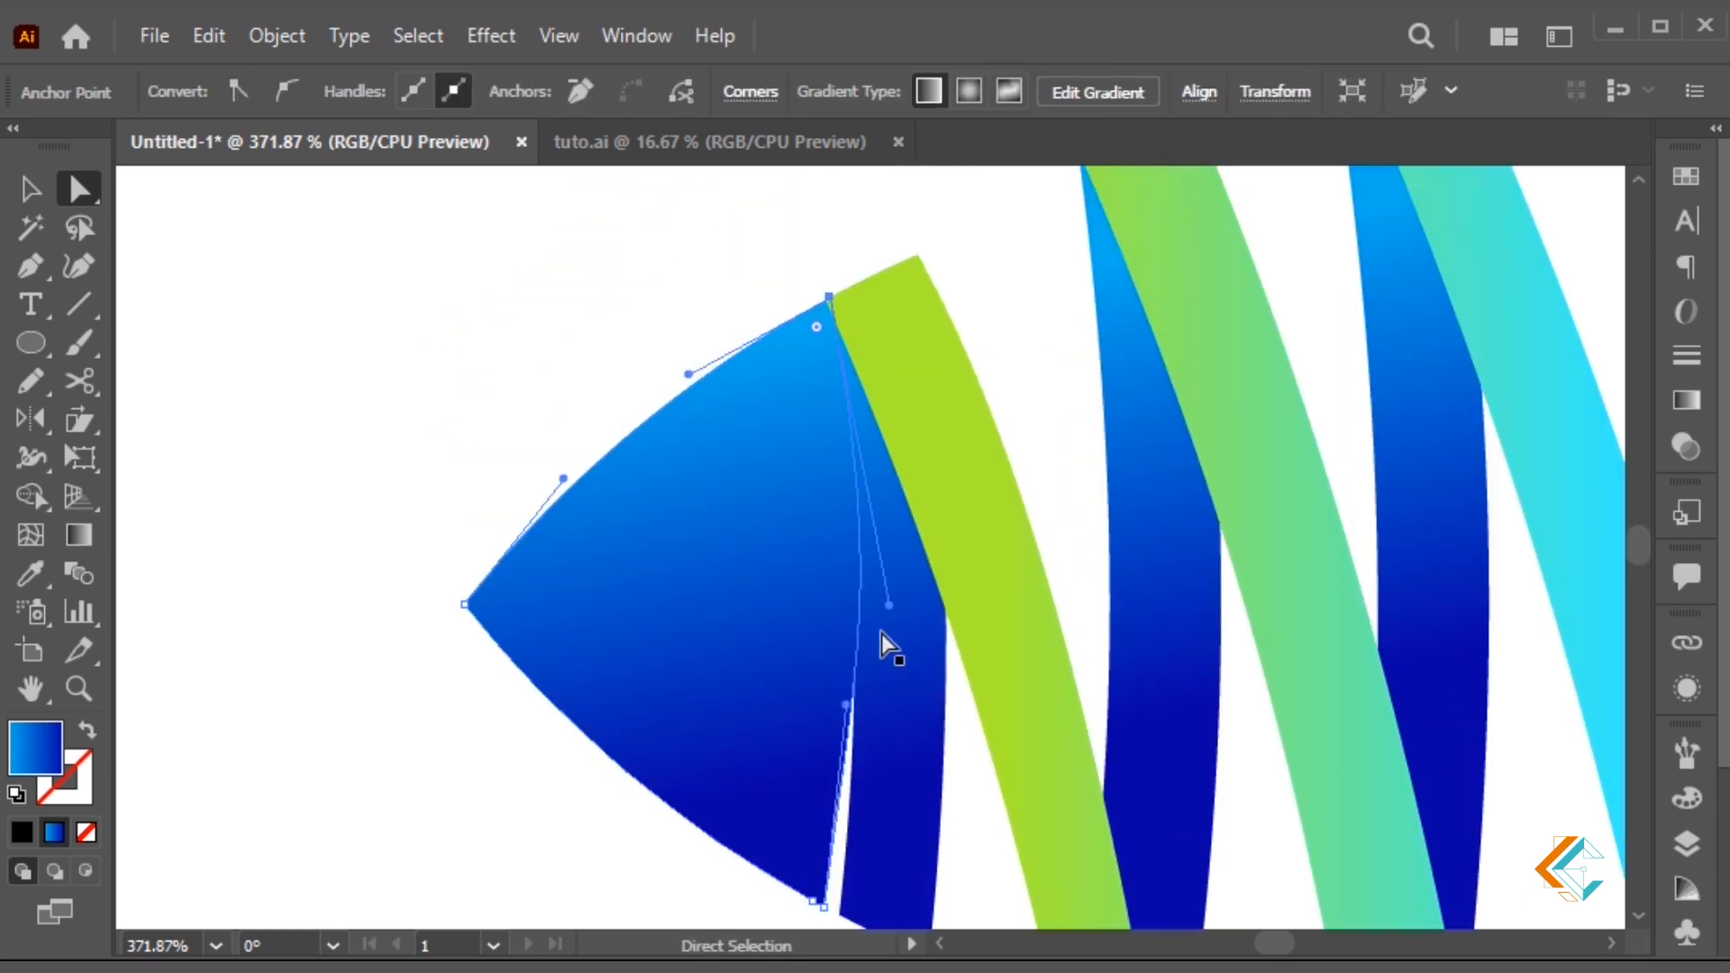
Zoom out, centre the fish, and place the first pen point at the green strip's top
{"action": "left_click", "coordinate": [967, 802]}
{"action": "key", "text": "ctrl+minus"}
{"action": "key", "text": "ctrl+minus"}
{"action": "key", "text": "ctrl+minus"}
{"action": "left_click_drag", "start_coordinate": [966, 797], "coordinate": [894, 698]}
{"action": "key", "text": "v"}
{"action": "key", "text": "p"}
{"action": "left_click_drag", "start_coordinate": [689, 347], "coordinate": [717, 377]}
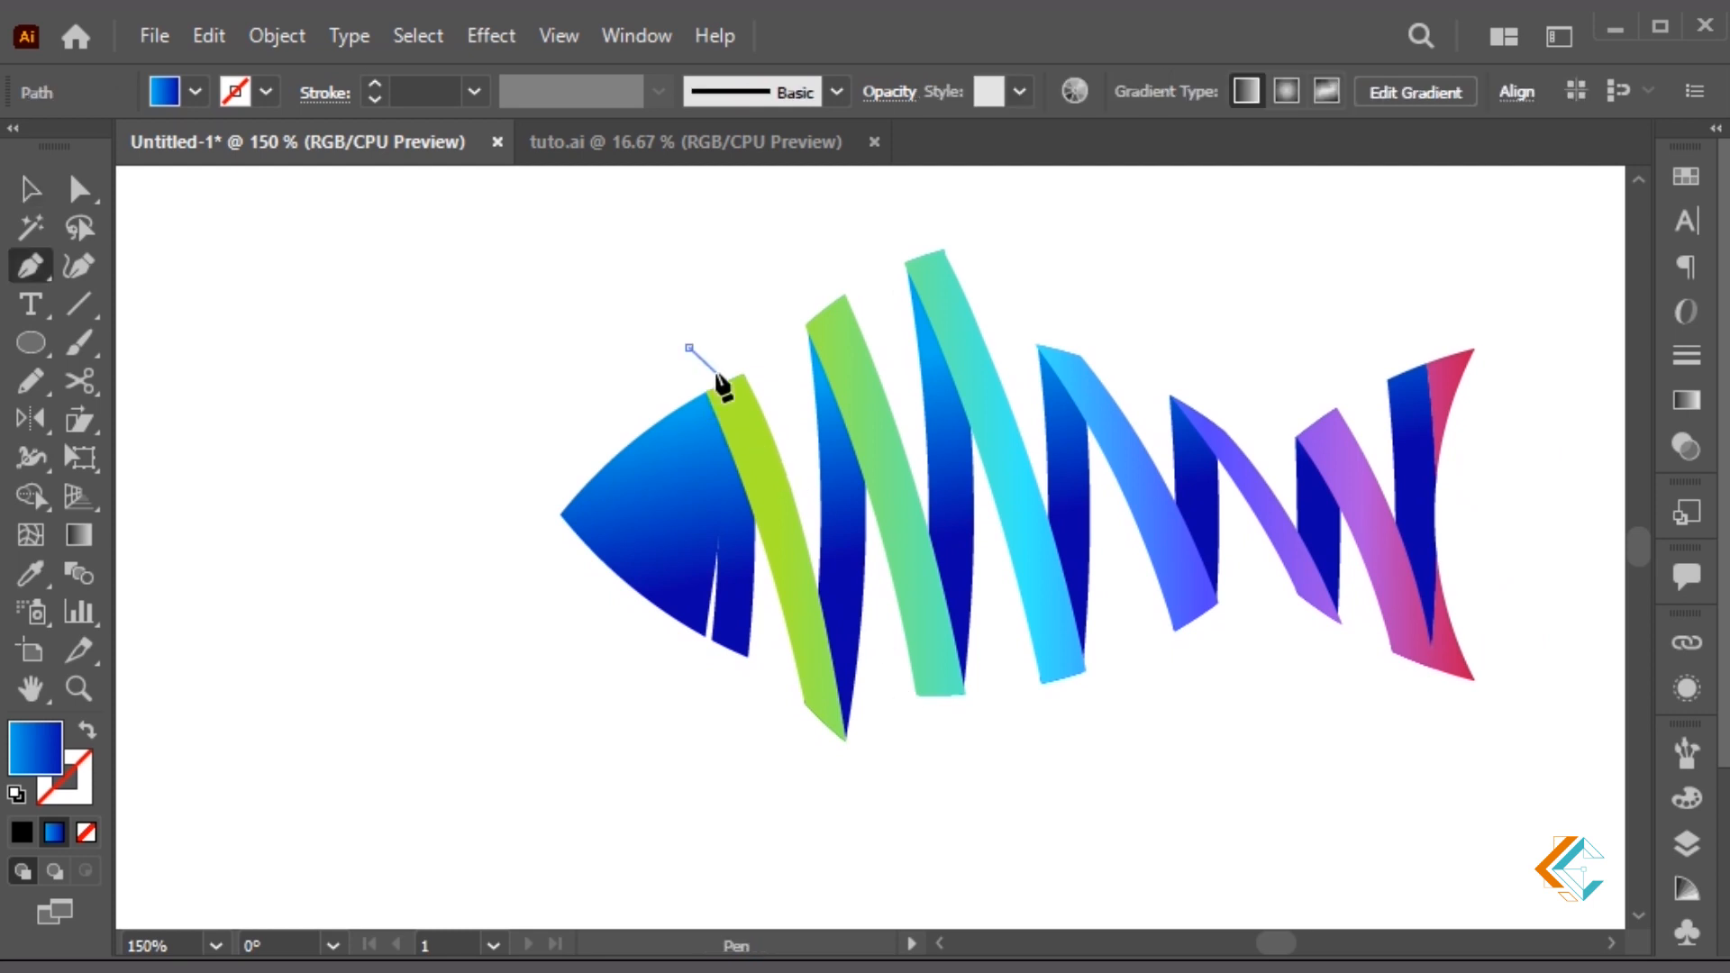
{"action": "key", "text": "ctrl+z"}
{"action": "key", "text": "v"}
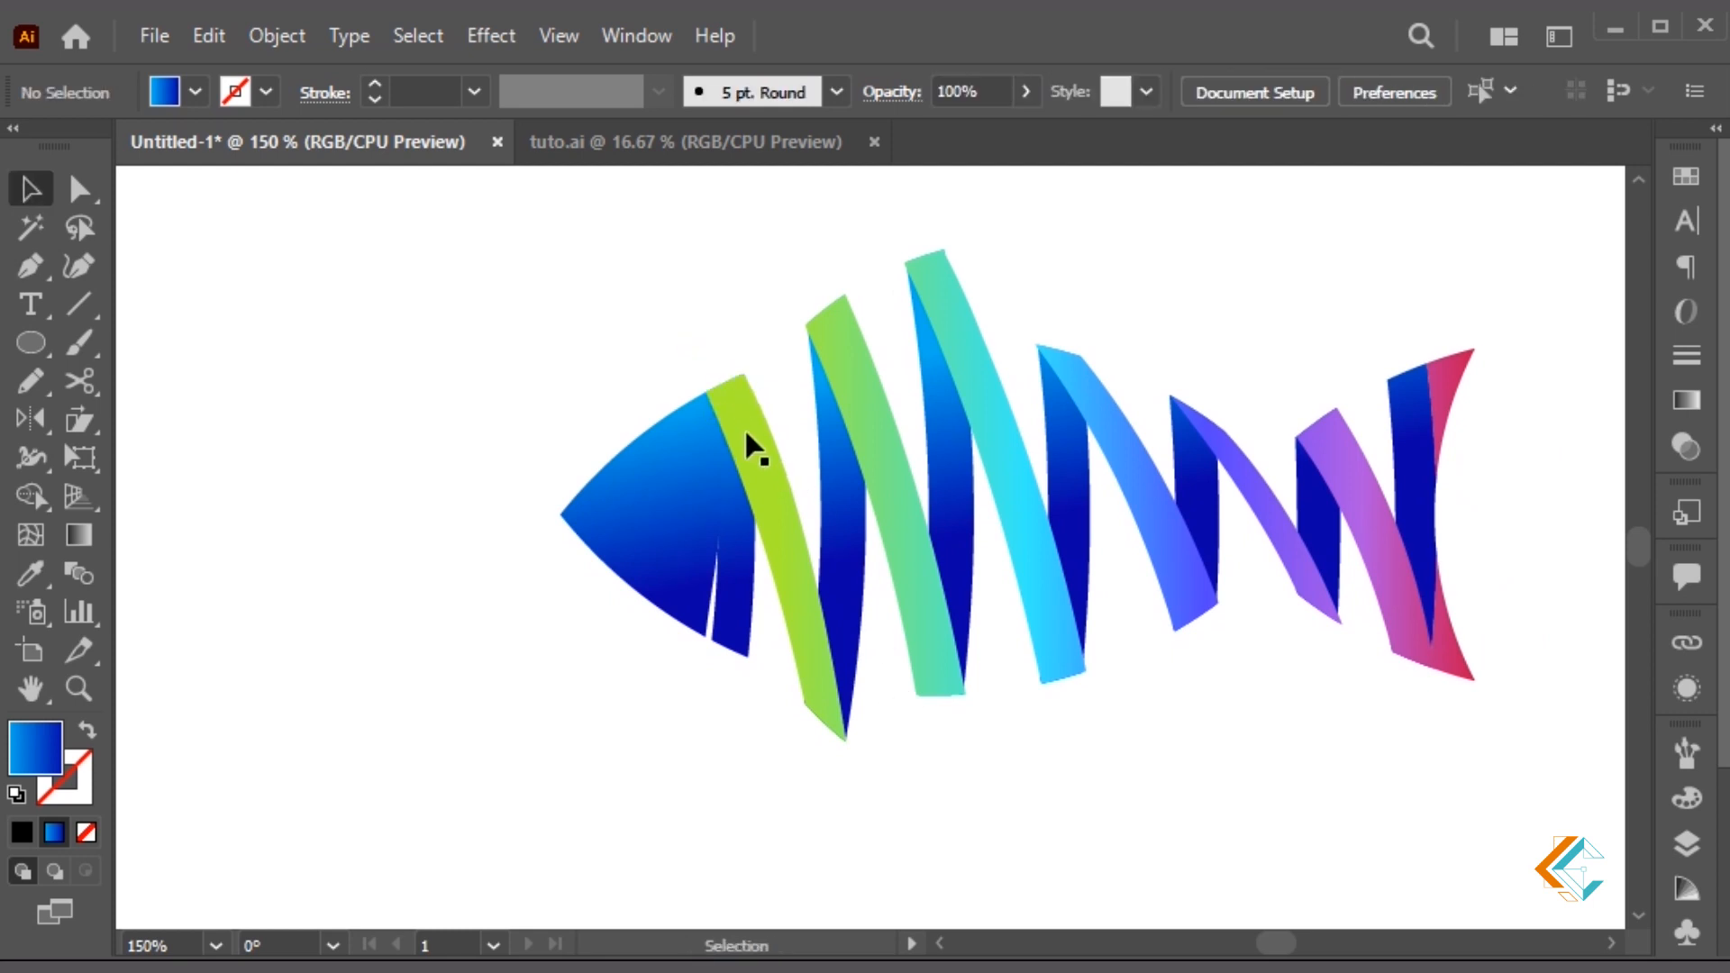
{"action": "key", "text": "p"}
{"action": "left_click_drag", "start_coordinate": [745, 377], "coordinate": [746, 413]}
{"action": "key", "text": "ctrl+z"}
{"action": "left_click", "coordinate": [742, 373]}
Draw the shading shape curving down the green strip and back up to its top
{"action": "left_click_drag", "start_coordinate": [814, 834], "coordinate": [817, 843]}
{"action": "left_click", "coordinate": [803, 700]}
{"action": "left_click", "coordinate": [747, 692]}
{"action": "left_click", "coordinate": [671, 504]}
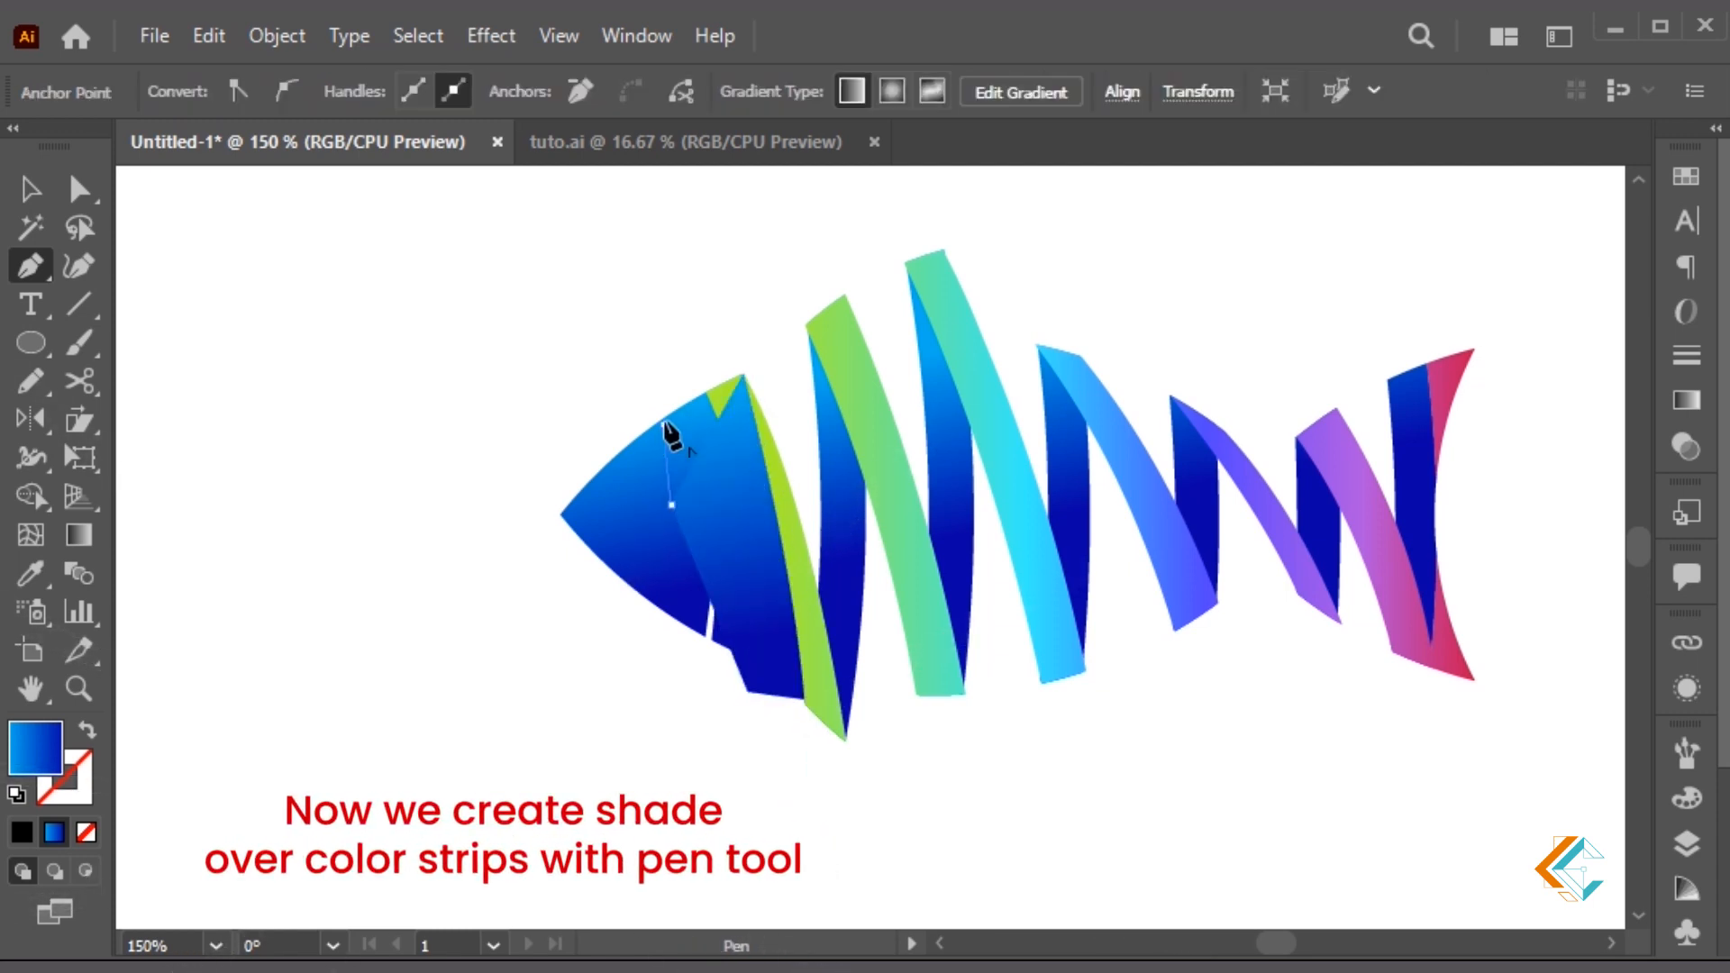
{"action": "left_click", "coordinate": [664, 424]}
{"action": "left_click", "coordinate": [681, 386]}
{"action": "left_click", "coordinate": [697, 356]}
Split the shading shape where it overlaps the green strip using Shape Builder
{"action": "key", "text": "v"}
{"action": "key", "text": "a"}
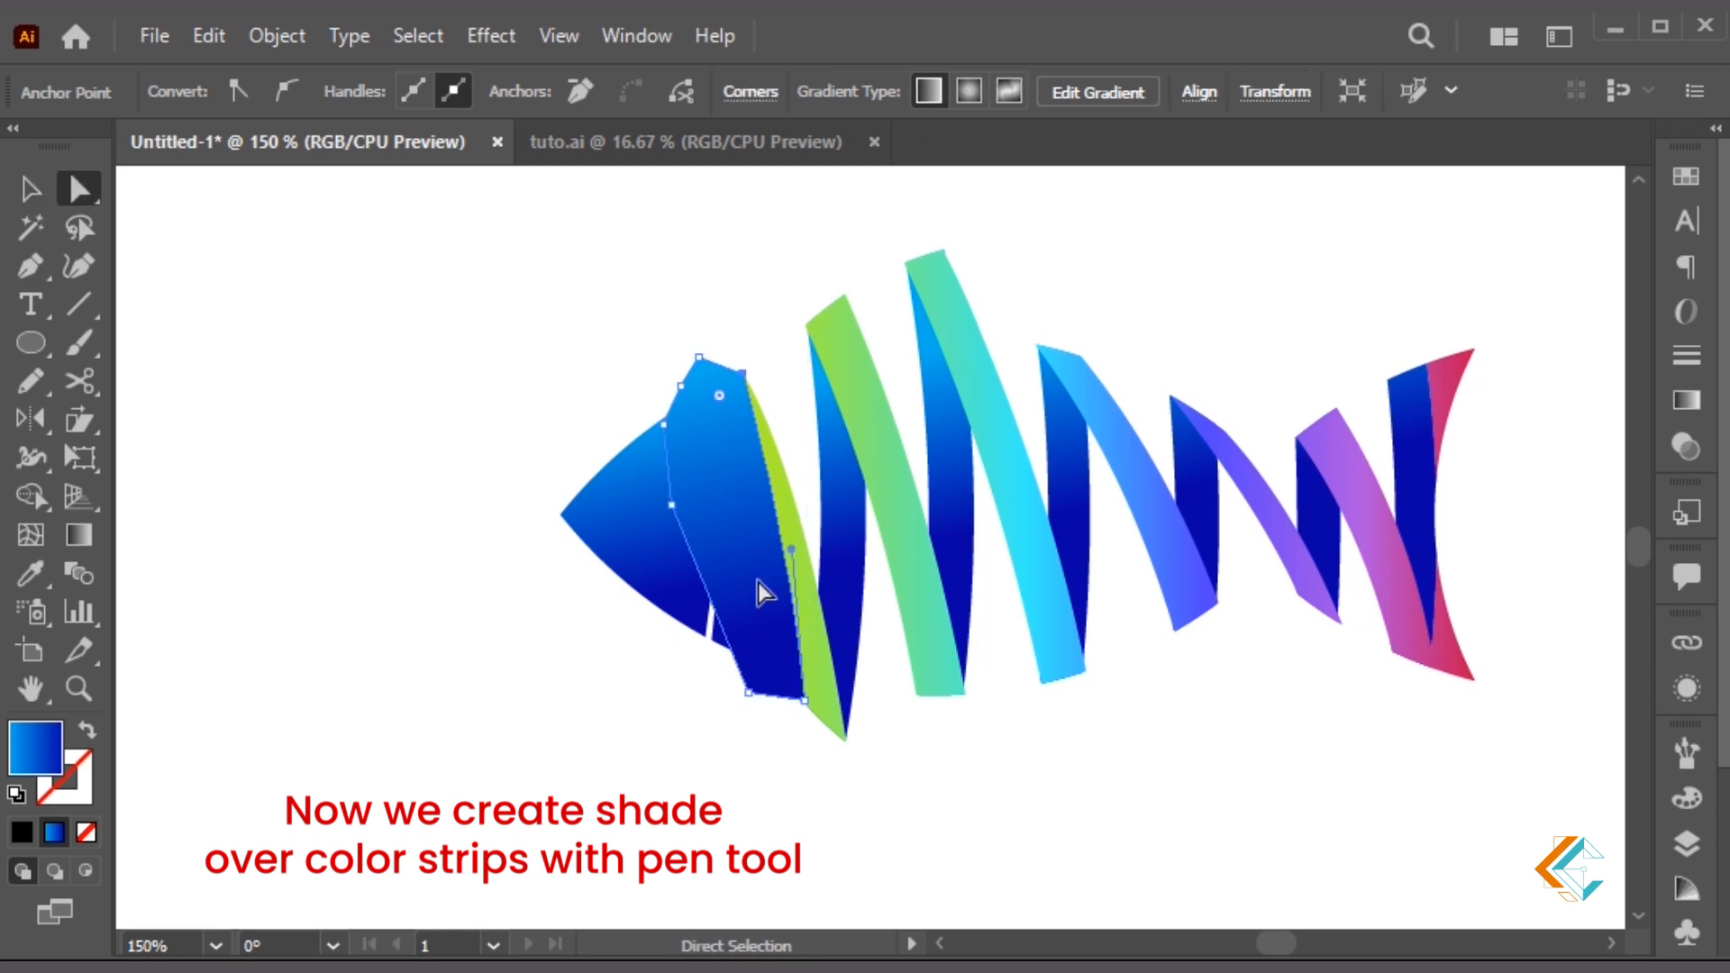
{"action": "left_click", "coordinate": [758, 583]}
{"action": "left_click", "coordinate": [811, 644], "text": "shift"}
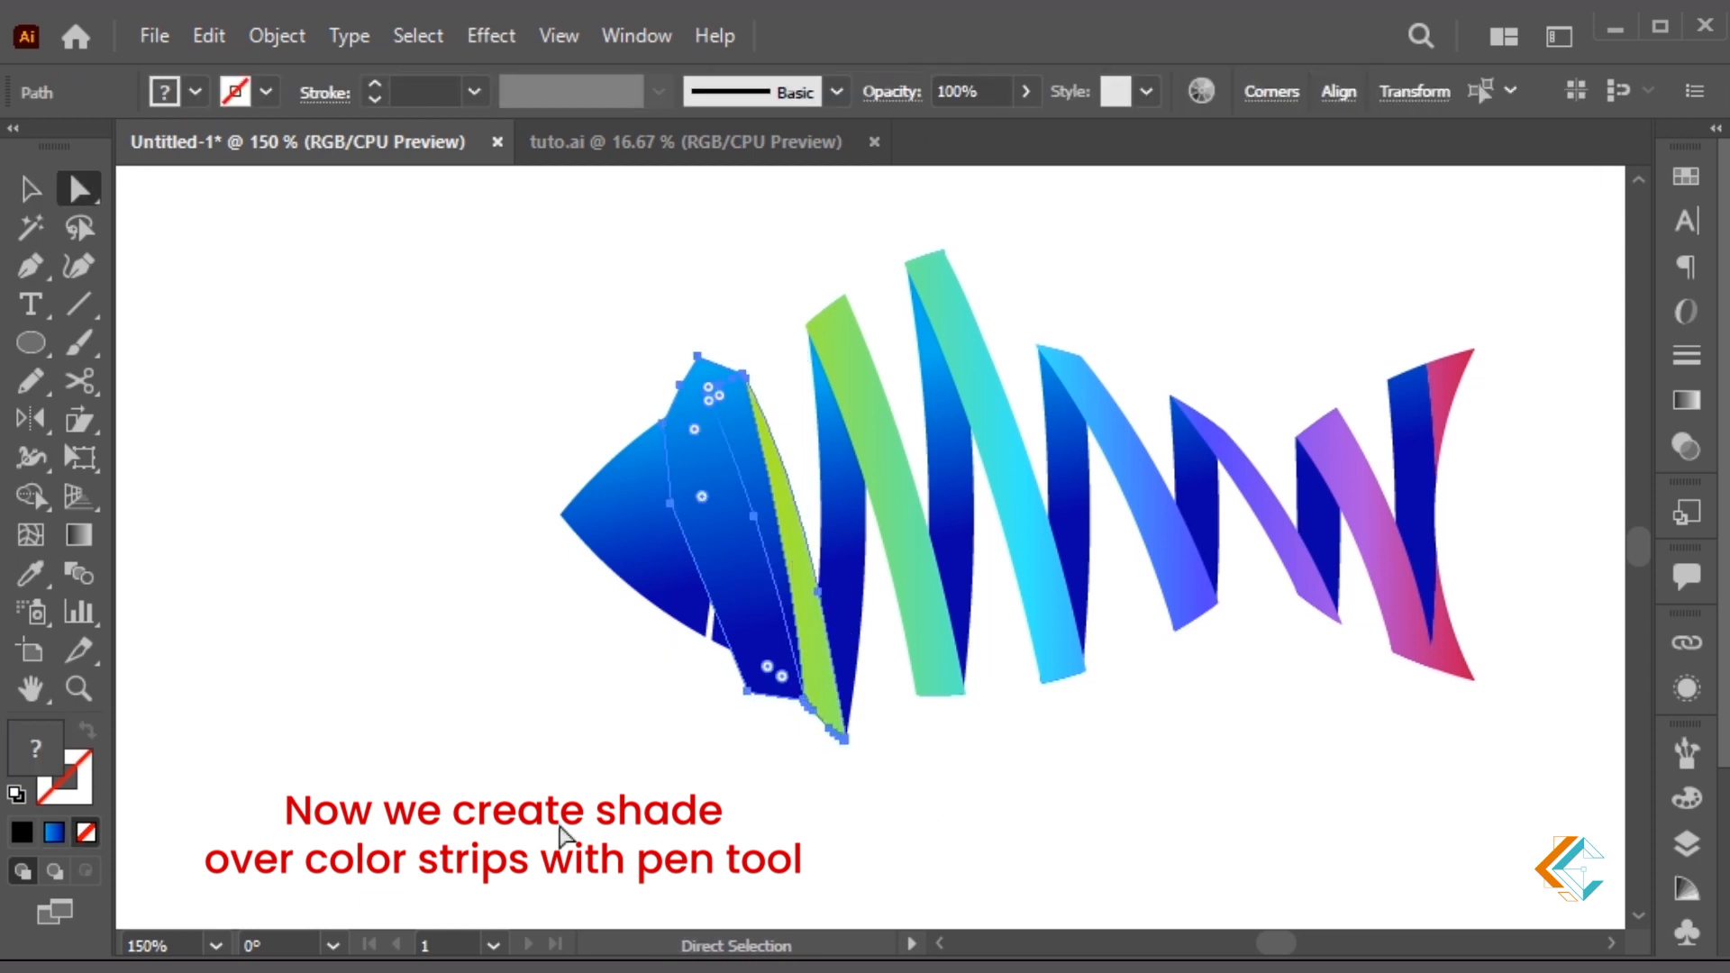
{"action": "left_click", "coordinate": [25, 462]}
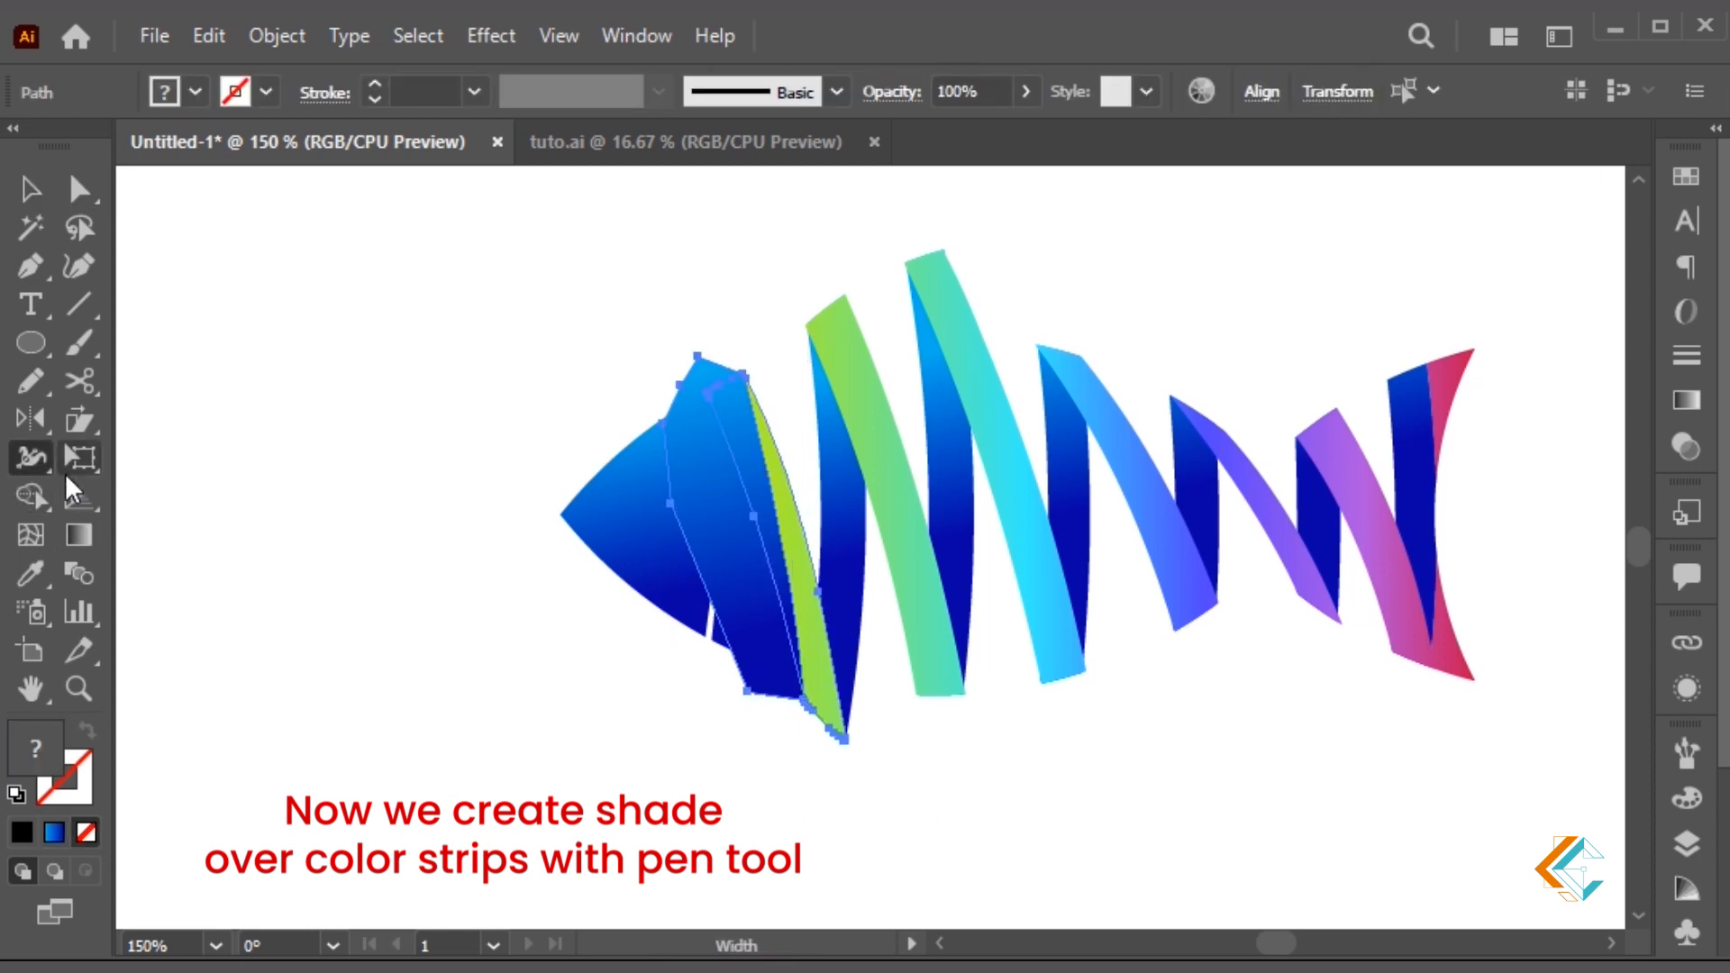
{"action": "left_click", "coordinate": [31, 494]}
{"action": "left_click", "coordinate": [737, 442]}
Keep only the split-off sliver, deleting the large blue shading shape
{"action": "key", "text": "v"}
{"action": "left_click", "coordinate": [731, 295]}
{"action": "key", "text": "a"}
{"action": "left_click", "coordinate": [738, 410]}
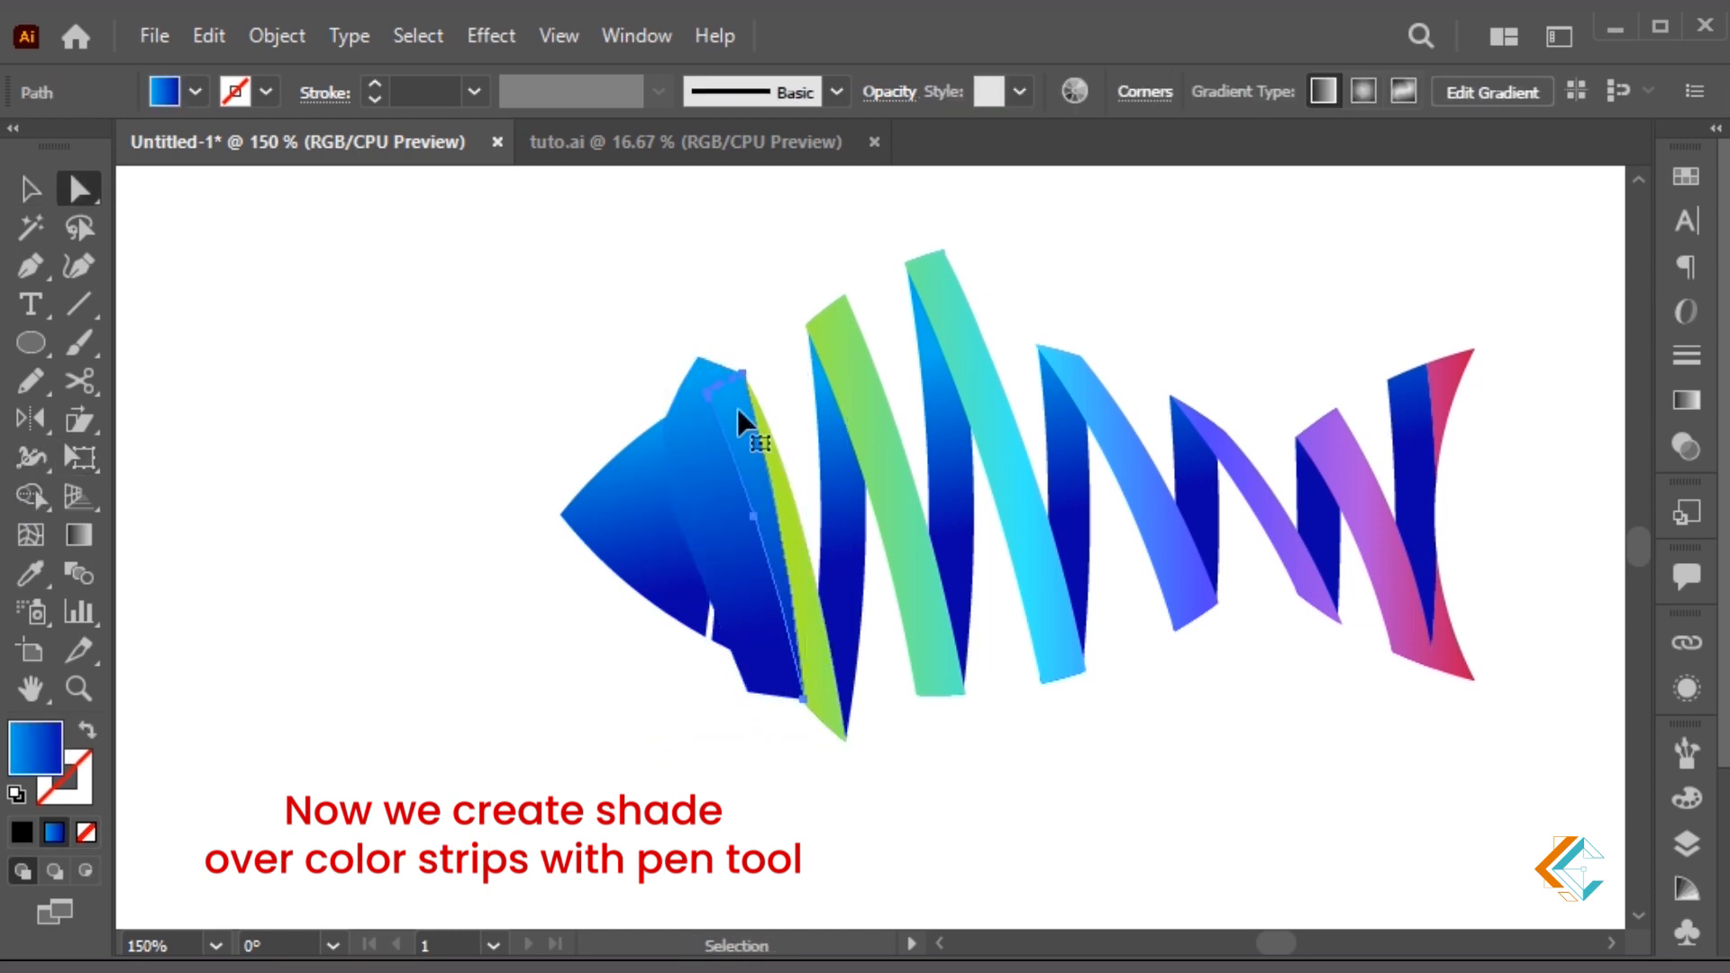
{"action": "key", "text": "ctrl+z"}
{"action": "key", "text": "v"}
{"action": "left_click", "coordinate": [736, 292]}
{"action": "left_click", "coordinate": [712, 427]}
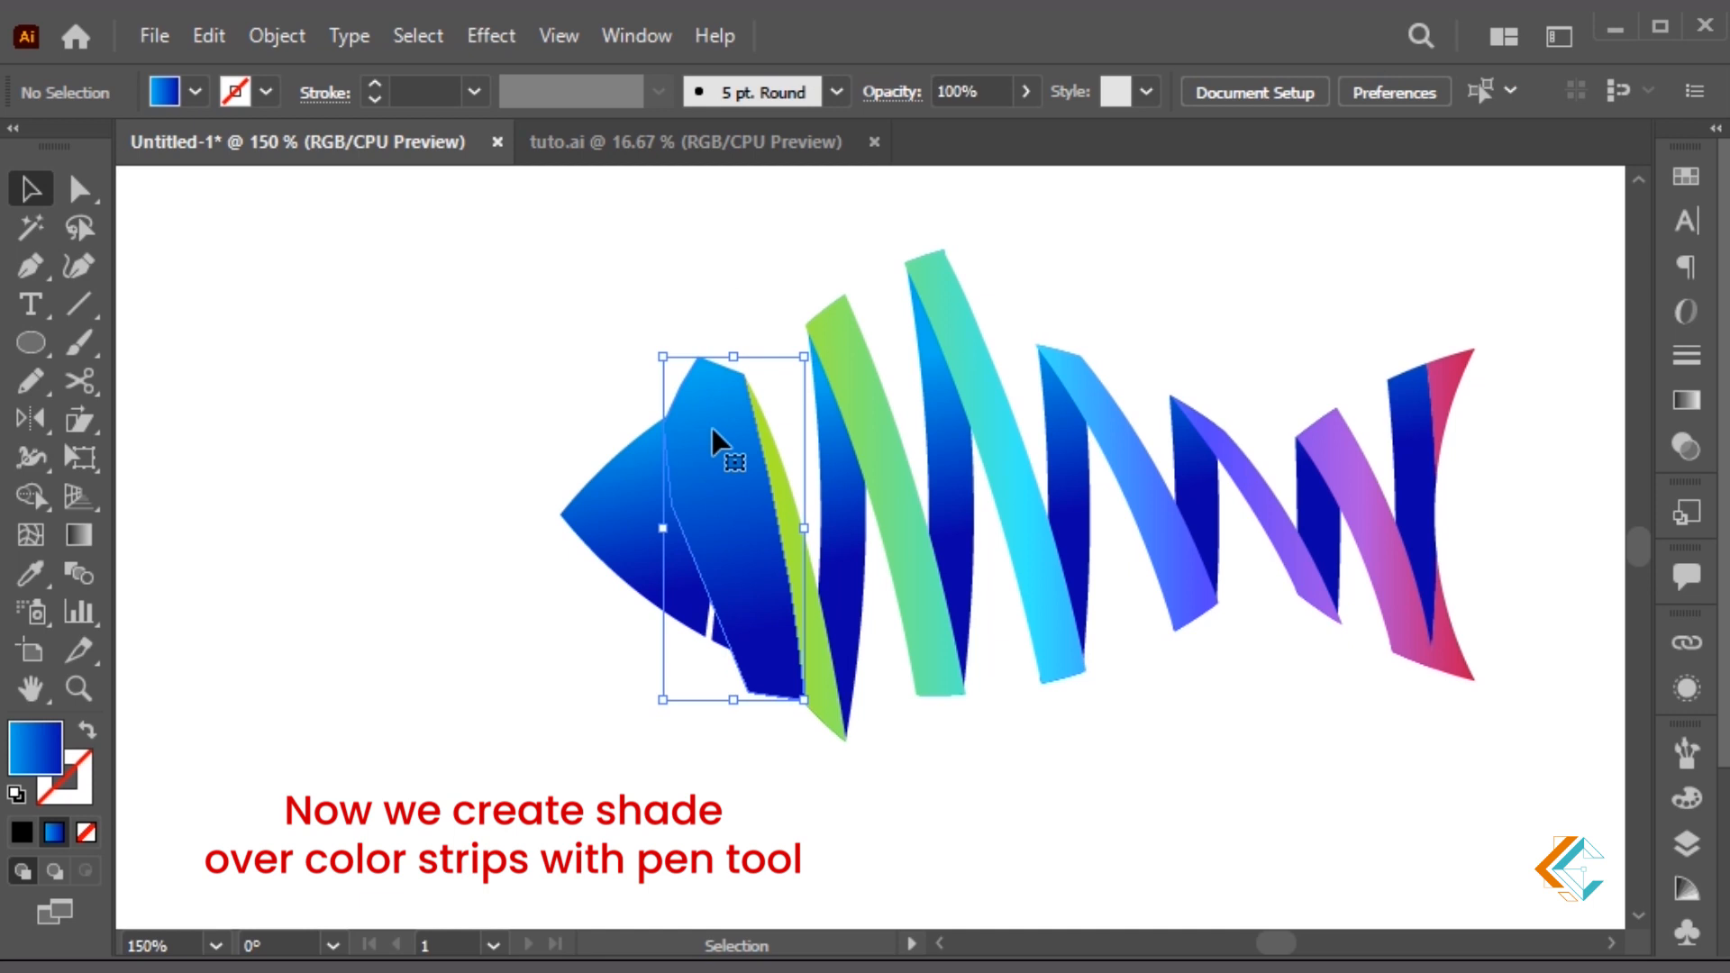
{"action": "key", "text": "Delete"}
{"action": "key", "text": "a"}
{"action": "key", "text": "ctrl+f"}
{"action": "key", "text": "v"}
{"action": "left_click", "coordinate": [725, 317]}
{"action": "left_click", "coordinate": [729, 393]}
Fill the sliver solid black and set its opacity to 15%
{"action": "left_click", "coordinate": [23, 831]}
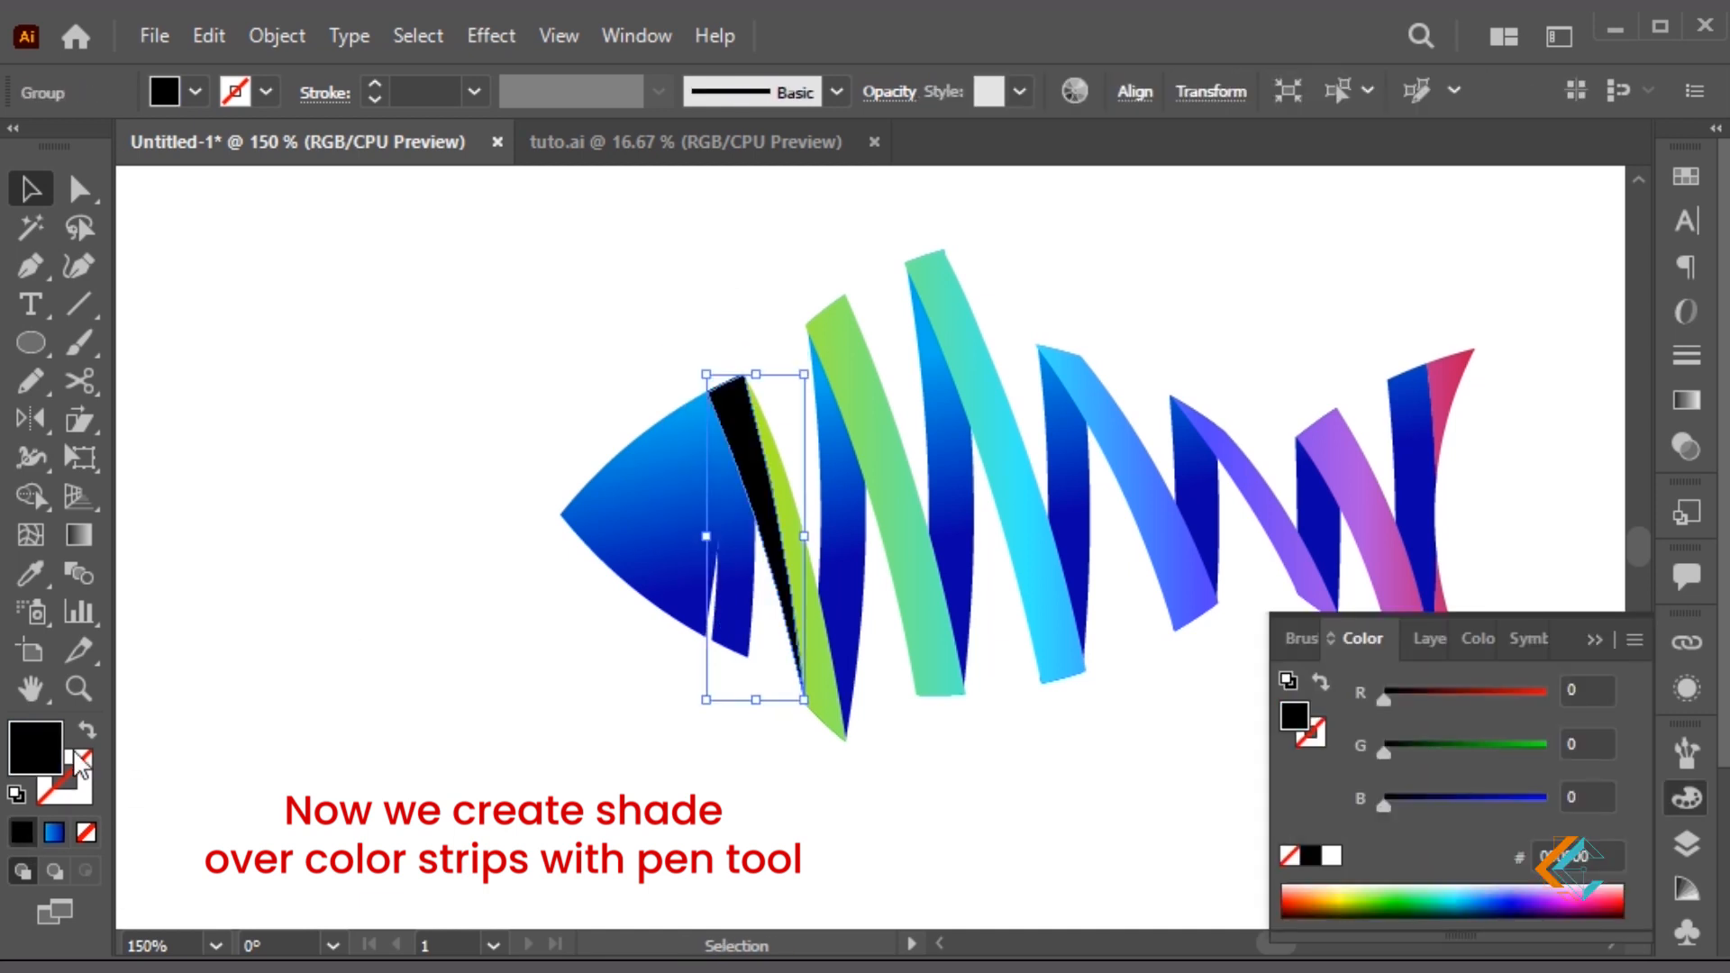
{"action": "left_click", "coordinate": [1686, 447]}
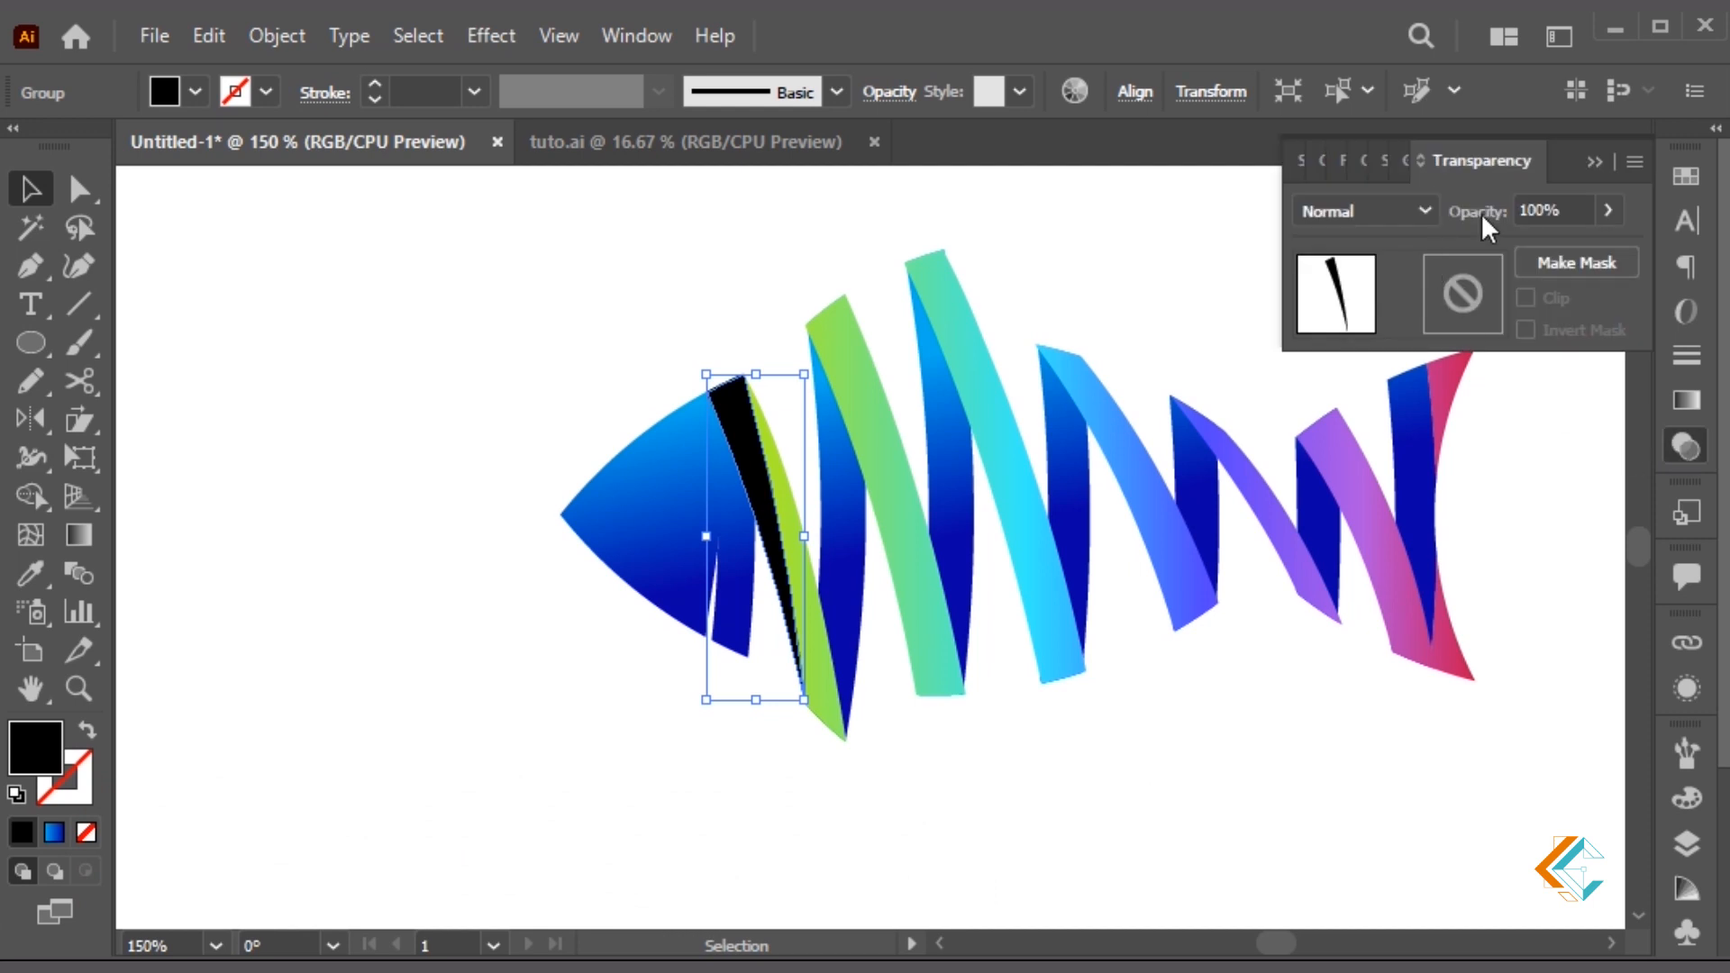
{"action": "type", "text": "15"}
{"action": "key", "text": "Return"}
Start a new pen shade path at the top of the second green ribbon
{"action": "left_click", "coordinate": [1066, 834]}
{"action": "mouse_move", "coordinate": [1003, 760]}
{"action": "left_mouse_down"}
{"action": "mouse_move", "coordinate": [883, 672]}
{"action": "mouse_move", "coordinate": [857, 803]}
{"action": "left_mouse_up"}
{"action": "key", "text": "p"}
{"action": "left_click", "coordinate": [784, 269]}
Outline a shade over the green ribbon and Shape Builder its overlap into a sliver
{"action": "left_click", "coordinate": [856, 669]}
{"action": "left_click", "coordinate": [708, 348]}
{"action": "left_click", "coordinate": [699, 286]}
{"action": "left_click", "coordinate": [784, 268]}
{"action": "key", "text": "a"}
{"action": "left_click", "coordinate": [844, 445], "text": "shift"}
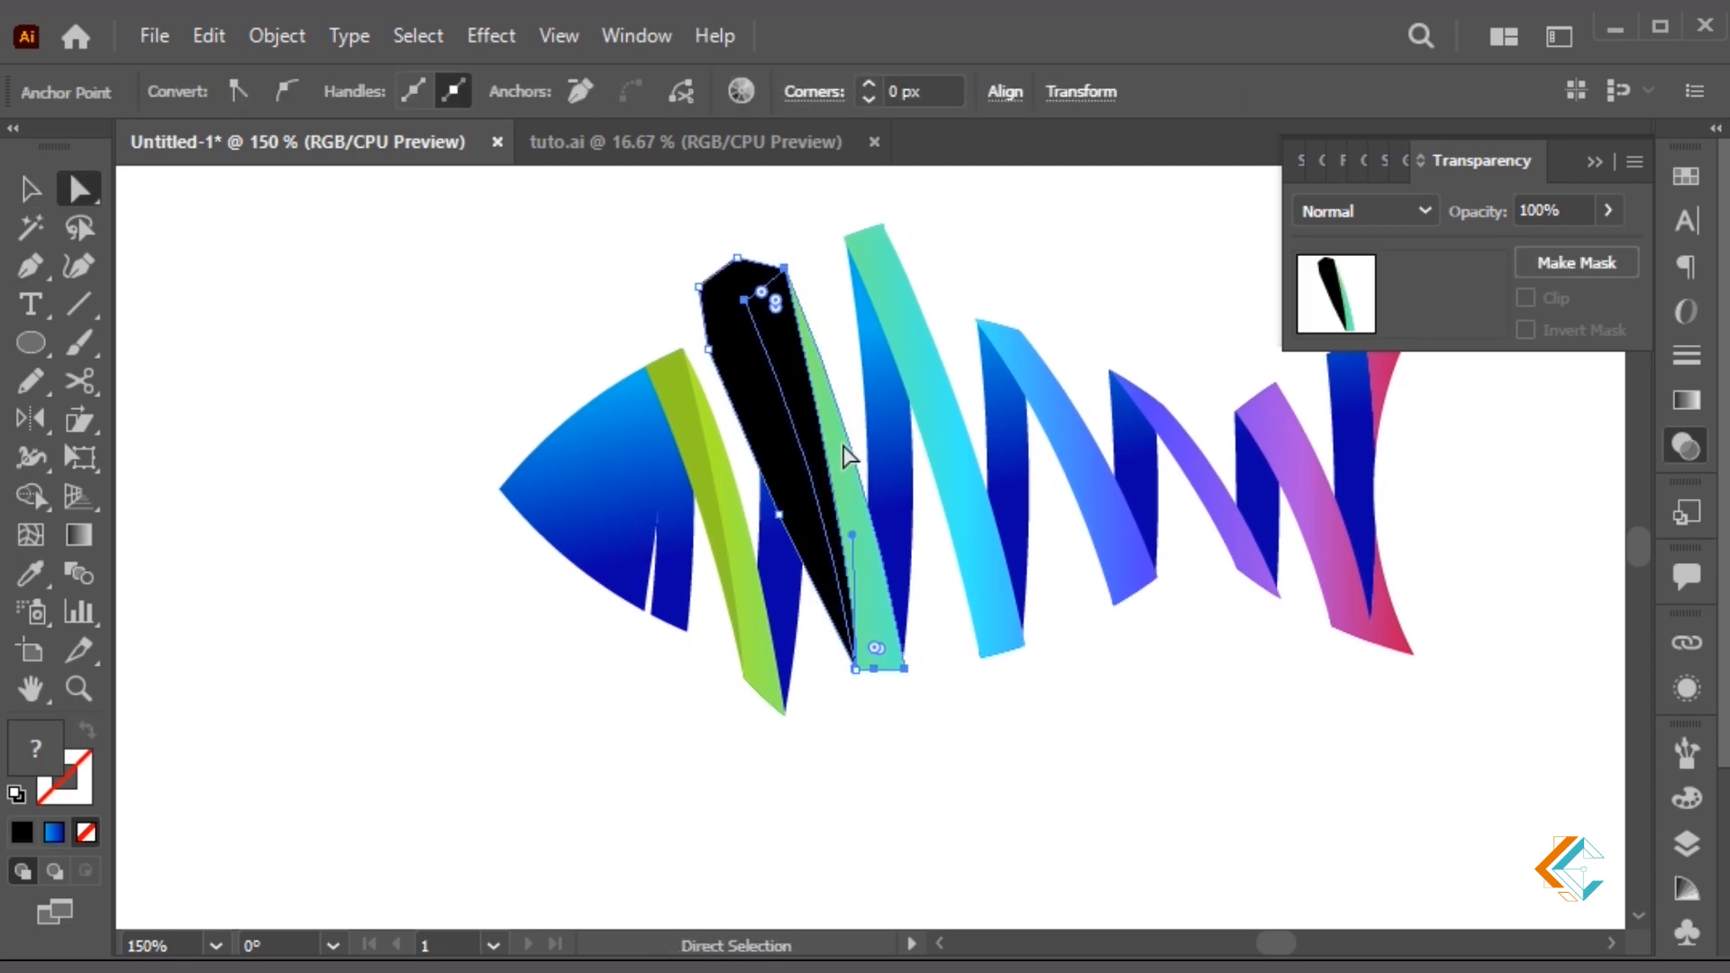
{"action": "key", "text": "shift+m"}
{"action": "left_click", "coordinate": [818, 456]}
{"action": "key", "text": "v"}
{"action": "left_click", "coordinate": [824, 491]}
Delete the leftover shape and set the green ribbon's shade sliver to 15% opacity
{"action": "left_click", "coordinate": [792, 446]}
{"action": "key", "text": "Delete"}
{"action": "key", "text": "ctrl+f"}
{"action": "key", "text": "i"}
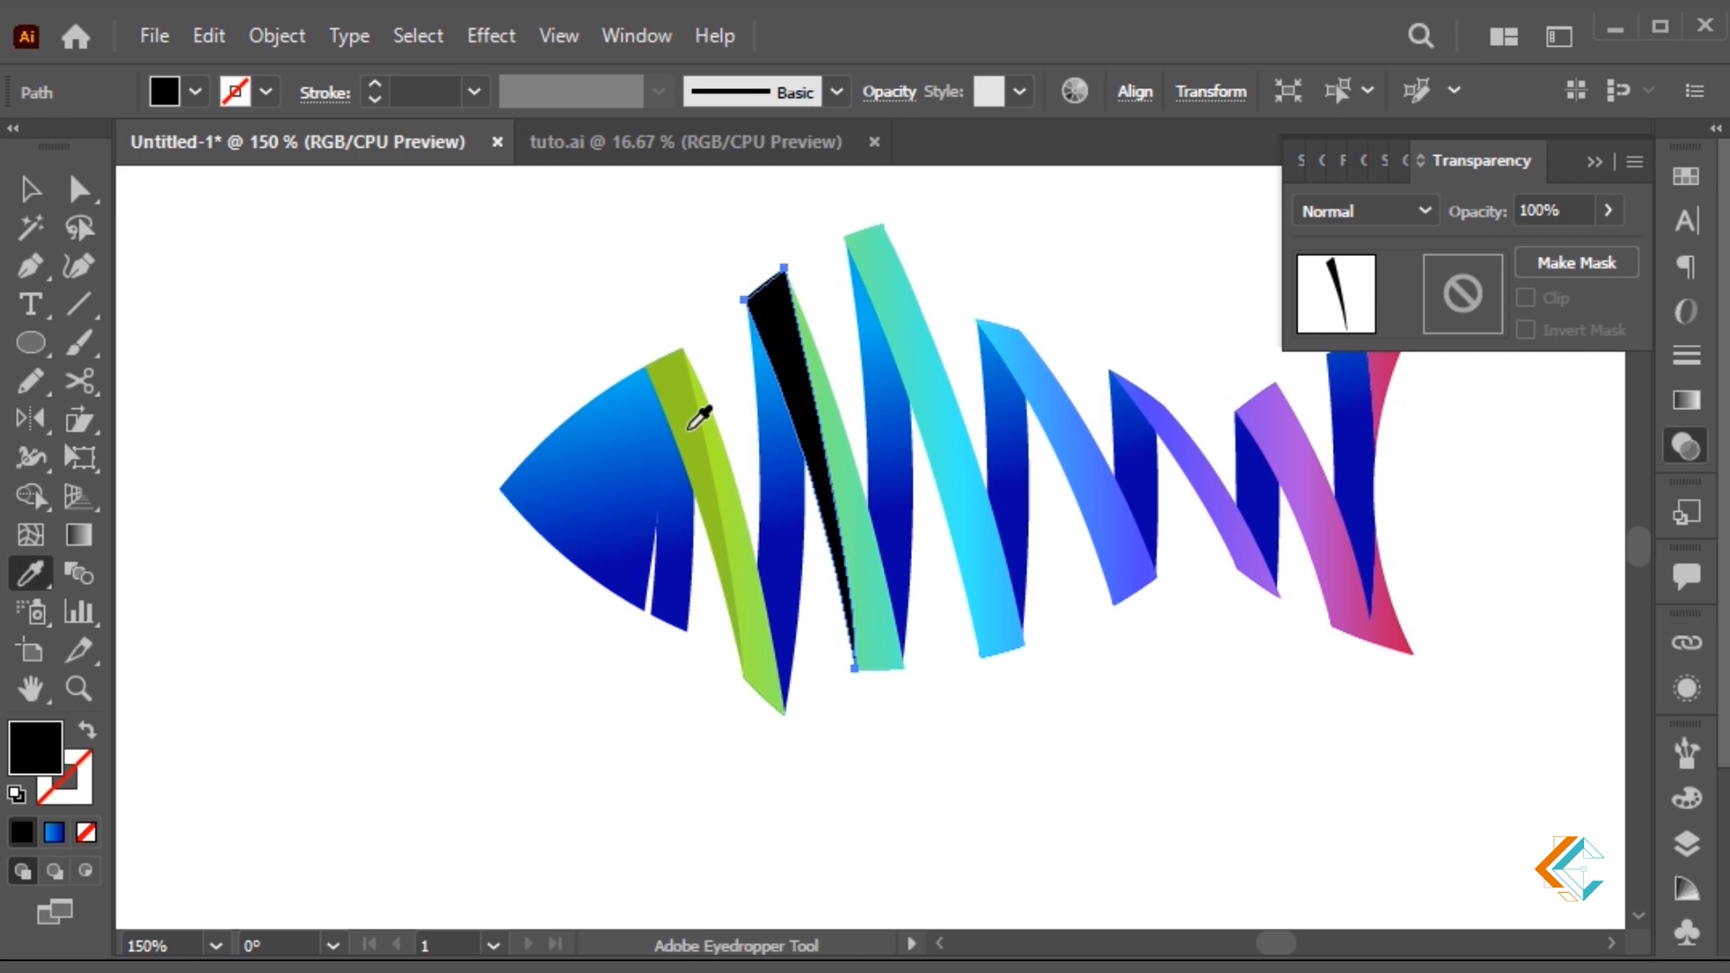
{"action": "key", "text": "v"}
{"action": "left_click", "coordinate": [1541, 209]}
{"action": "type", "text": "15"}
{"action": "key", "text": "Return"}
{"action": "left_click", "coordinate": [1065, 616]}
Pen-draw a curved shade outline down the turquoise ribbon and split out the overlap
{"action": "key", "text": "p"}
{"action": "left_click", "coordinate": [797, 221]}
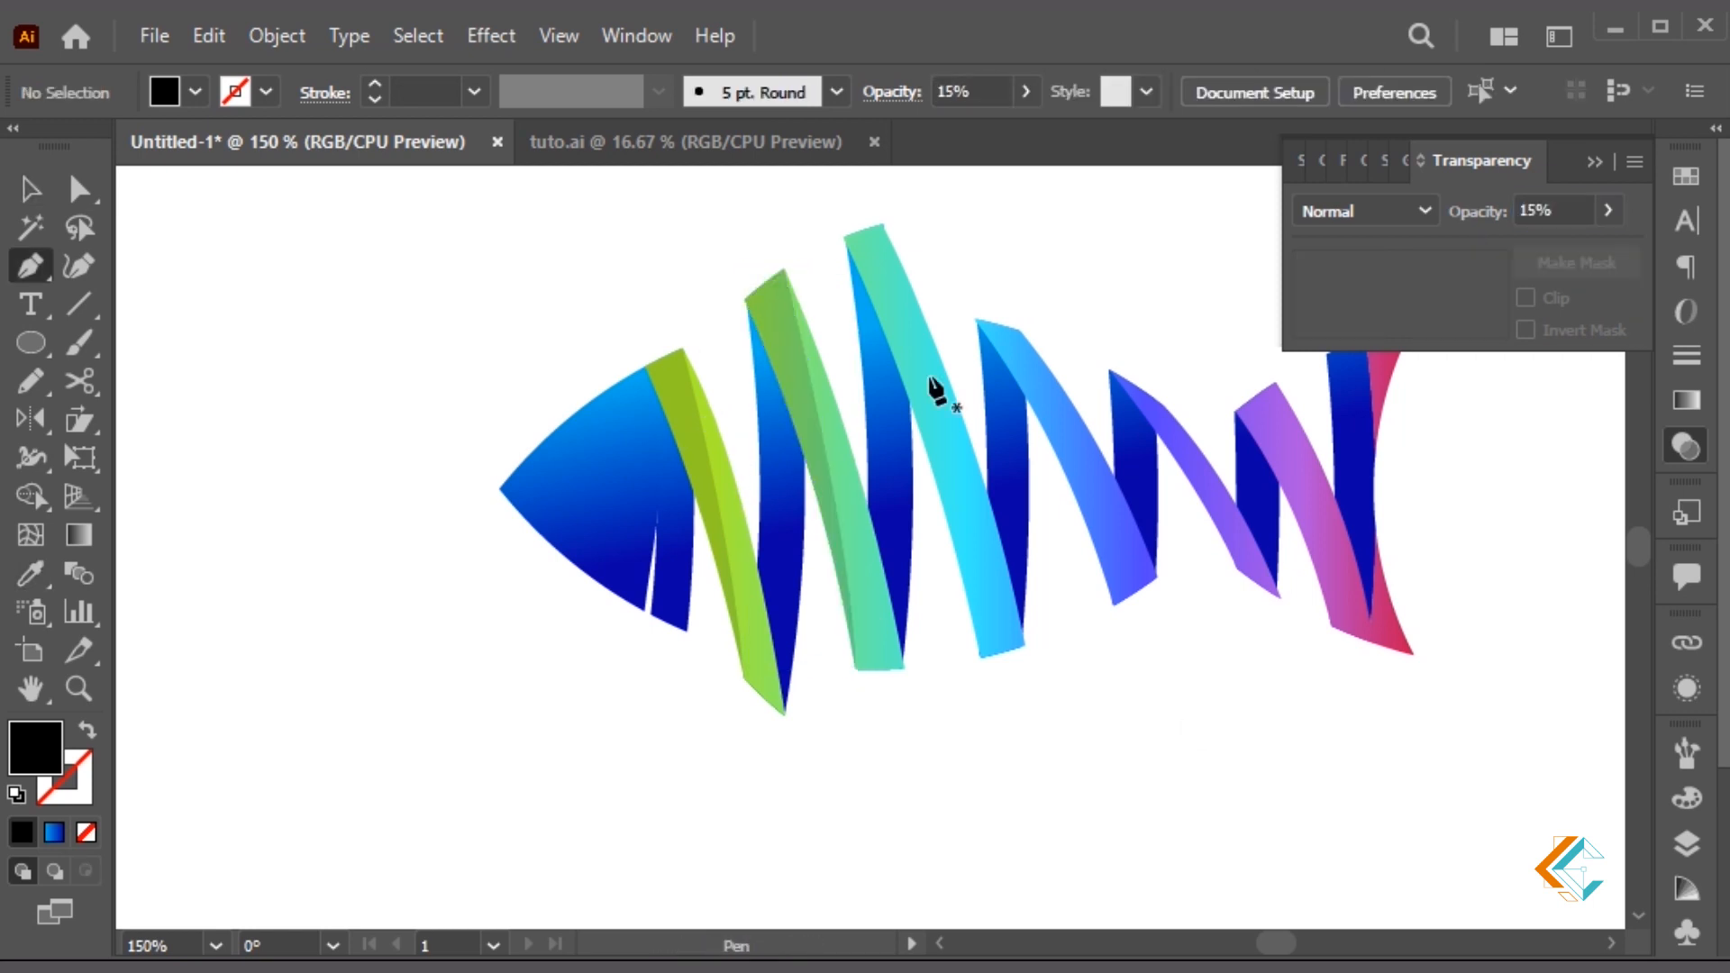
{"action": "left_click", "coordinate": [883, 226]}
{"action": "left_click_drag", "start_coordinate": [980, 659], "coordinate": [1000, 829]}
{"action": "left_click", "coordinate": [980, 659]}
{"action": "left_click", "coordinate": [901, 502]}
{"action": "left_click", "coordinate": [819, 320]}
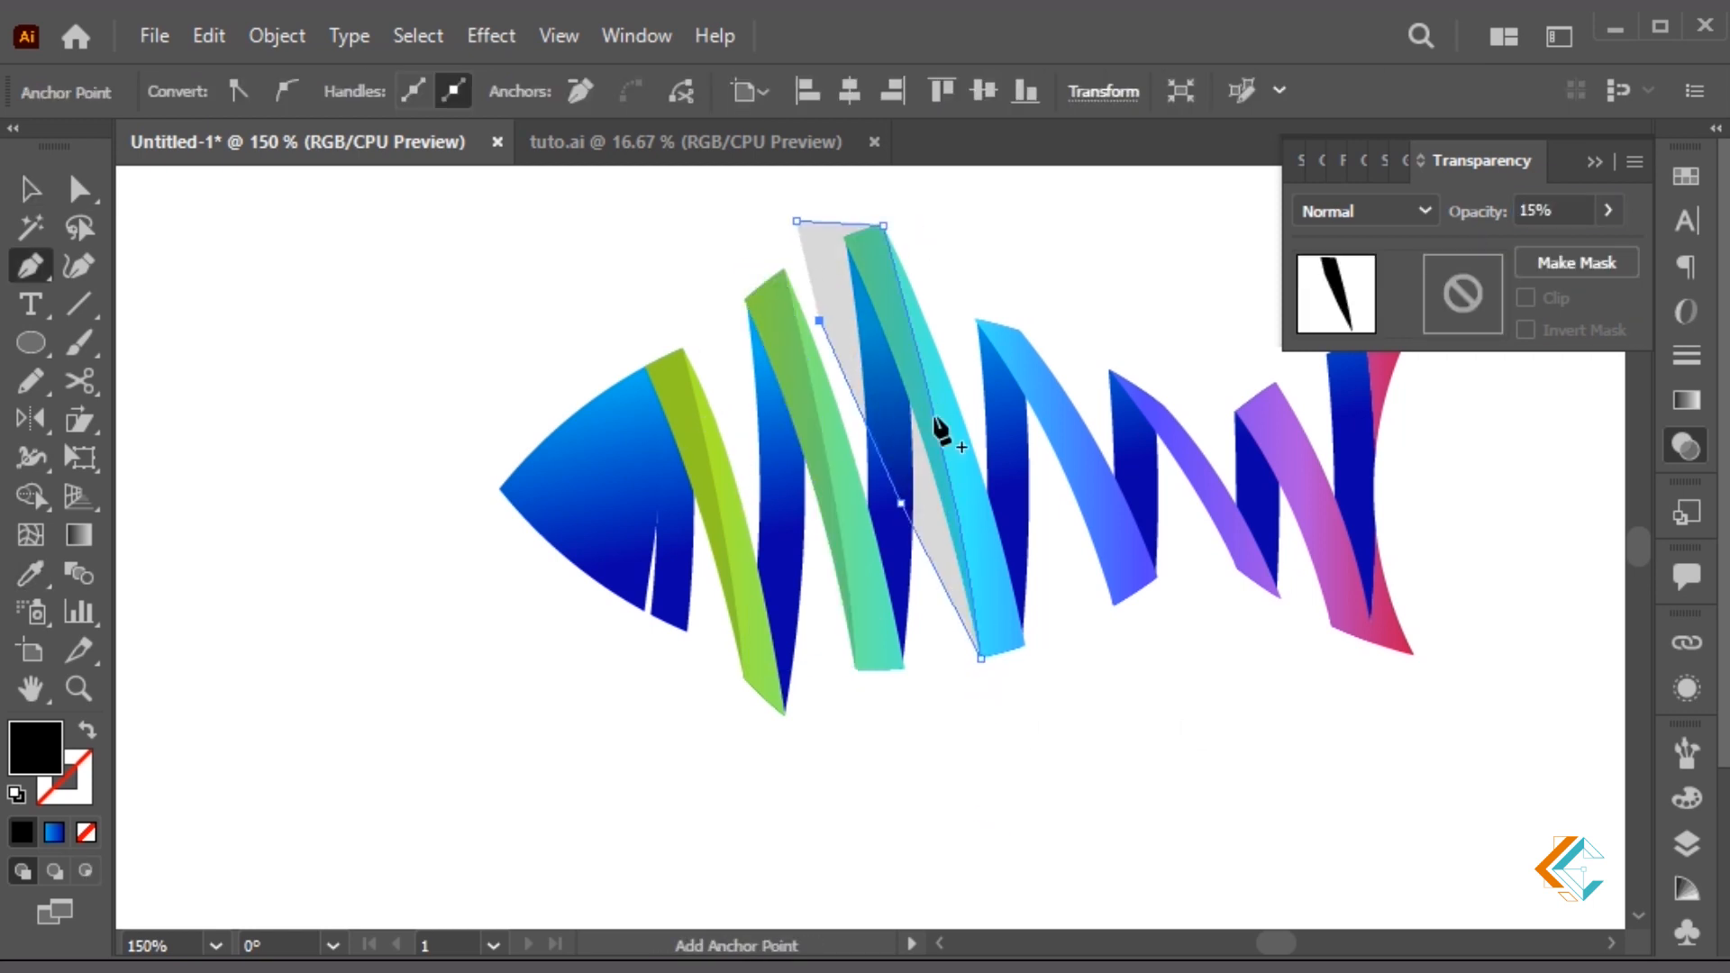
{"action": "key", "text": "v"}
{"action": "left_click", "coordinate": [932, 365], "text": "shift"}
{"action": "key", "text": "shift+m"}
{"action": "left_click", "coordinate": [898, 317]}
Remove the turquoise leftovers and give its sliver the 15% black shade
{"action": "key", "text": "v"}
{"action": "left_click", "coordinate": [874, 313]}
{"action": "key", "text": "Delete"}
{"action": "left_click", "coordinate": [877, 312]}
{"action": "left_click", "coordinate": [903, 393]}
{"action": "key", "text": "Delete"}
{"action": "key", "text": "ctrl+f"}
{"action": "key", "text": "i"}
{"action": "left_click", "coordinate": [800, 396]}
Draw a curved shade outline along the blue ribbon and Shape Builder its overlap sliver
{"action": "key", "text": "p"}
{"action": "left_click", "coordinate": [965, 290]}
{"action": "left_click", "coordinate": [1018, 330]}
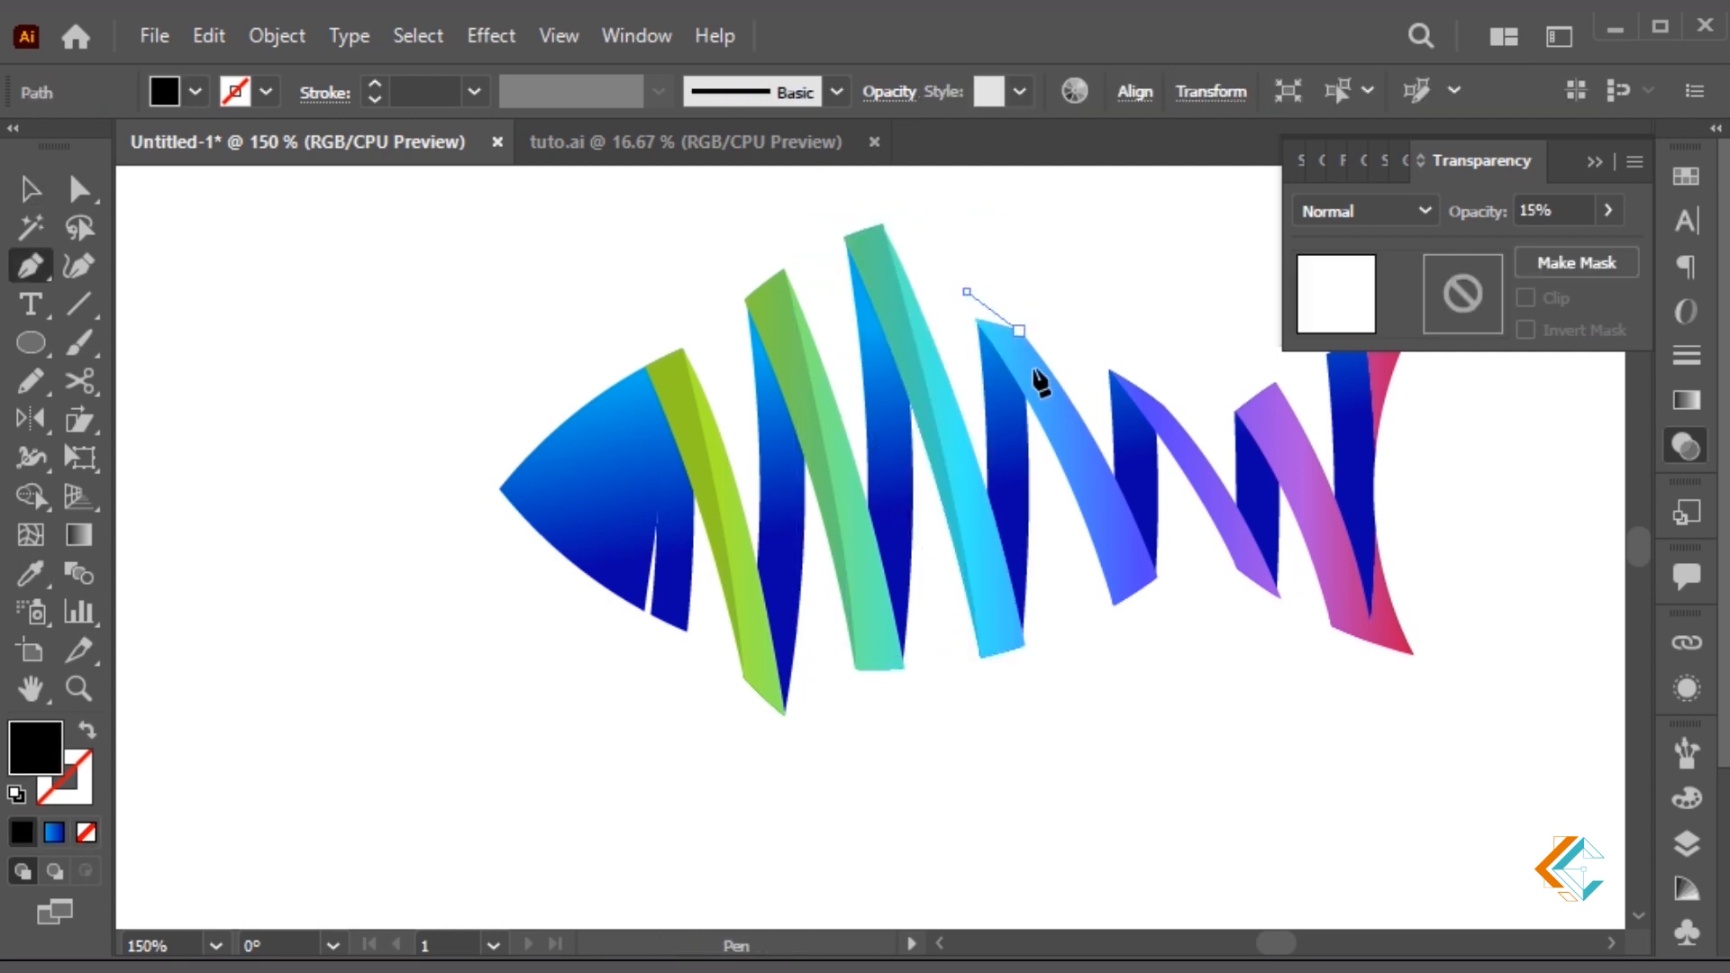
{"action": "left_click_drag", "start_coordinate": [1114, 599], "coordinate": [1120, 721]}
{"action": "left_click", "coordinate": [1113, 600]}
{"action": "left_click", "coordinate": [1060, 537]}
{"action": "left_click", "coordinate": [965, 386]}
{"action": "left_click", "coordinate": [962, 333]}
{"action": "left_click", "coordinate": [965, 290]}
{"action": "key", "text": "a"}
{"action": "left_click", "coordinate": [1114, 521], "text": "shift"}
{"action": "key", "text": "shift+m"}
{"action": "left_click", "coordinate": [1052, 398]}
Cut the blue ribbon's sliver, then undo to restore the split shapes
{"action": "key", "text": "v"}
{"action": "left_click", "coordinate": [1036, 396]}
{"action": "key", "text": "ctrl+x"}
{"action": "key", "text": "ctrl+z"}
{"action": "key", "text": "ctrl+z"}
{"action": "key", "text": "v"}
{"action": "left_click", "coordinate": [1126, 288]}
Outline a shade down the violet ribbon and split the overlap into a sliver
{"action": "left_click", "coordinate": [1155, 346]}
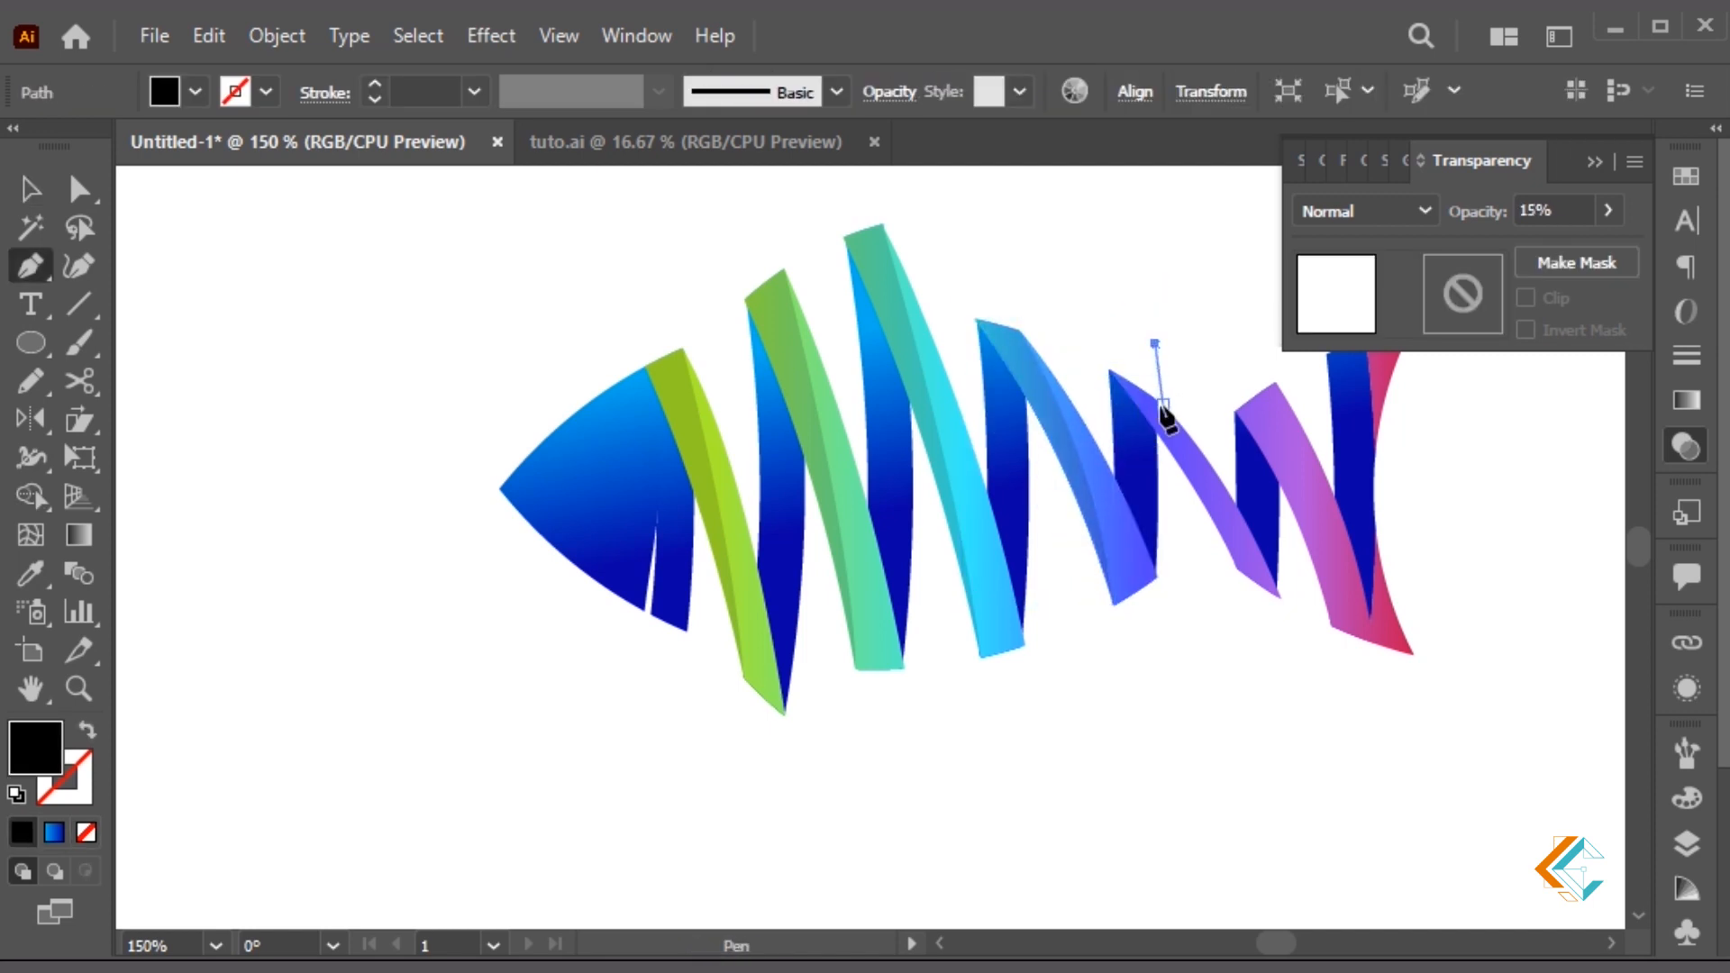
{"action": "left_click", "coordinate": [1163, 406]}
{"action": "left_click_drag", "start_coordinate": [1236, 568], "coordinate": [1235, 590]}
{"action": "left_click", "coordinate": [1091, 361]}
{"action": "left_click", "coordinate": [1091, 313]}
{"action": "key", "text": "a"}
{"action": "left_click", "coordinate": [1238, 532], "text": "shift"}
{"action": "key", "text": "shift+m"}
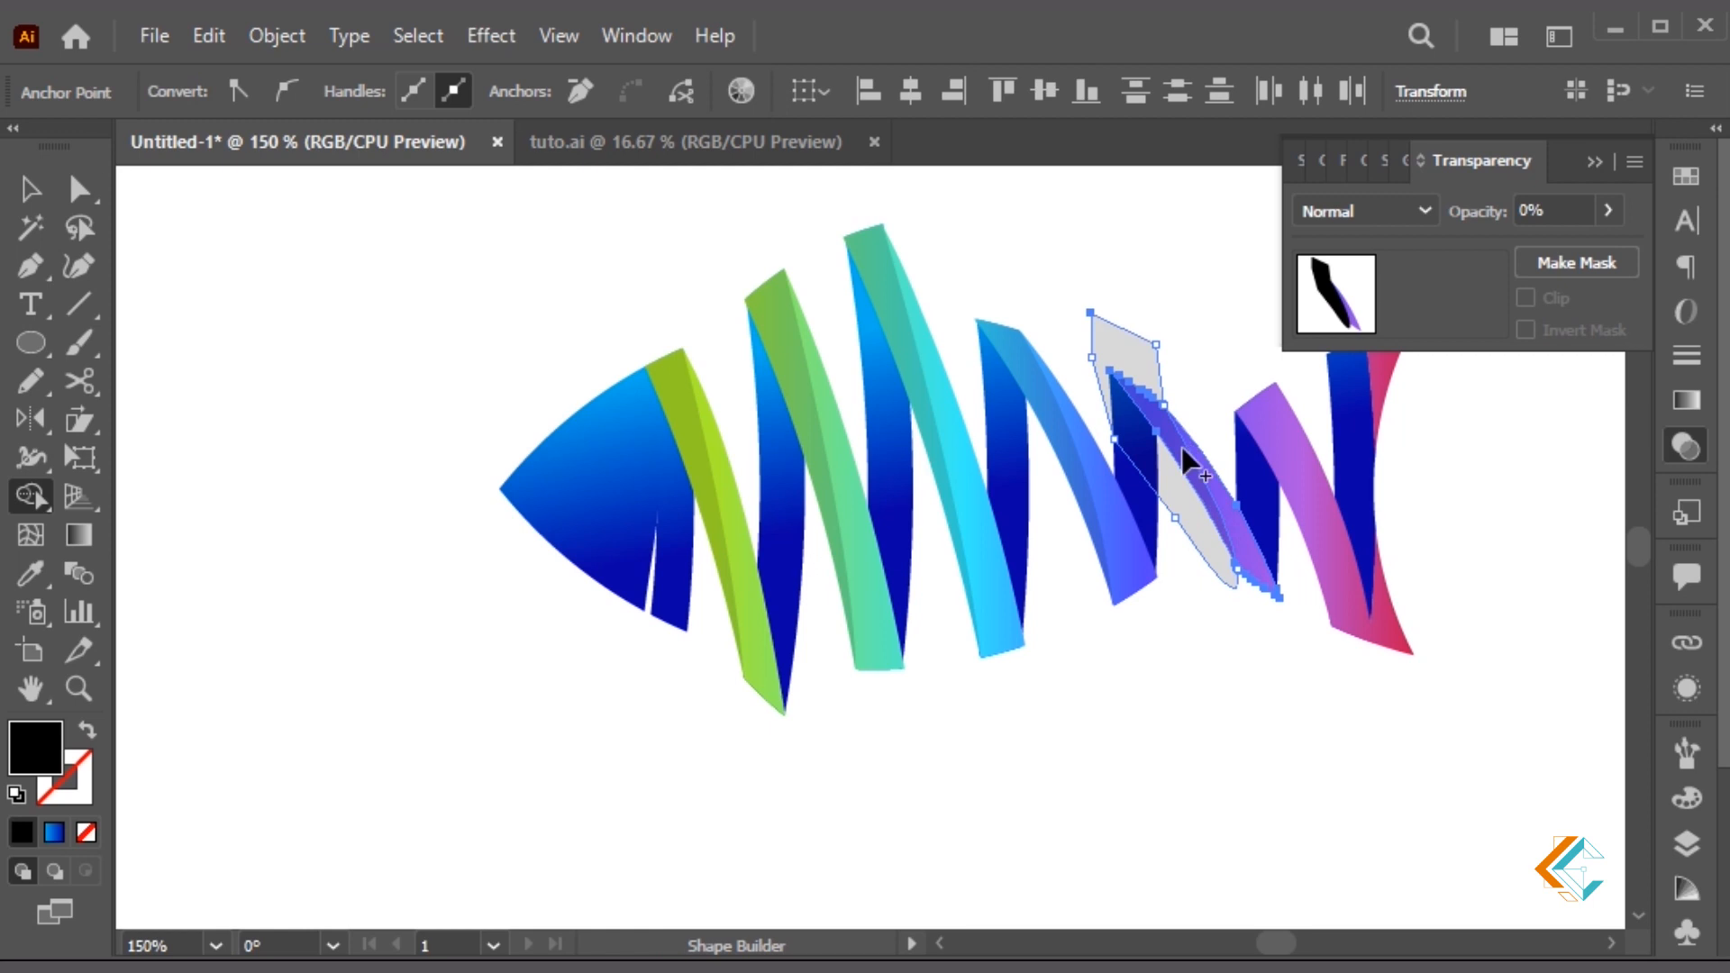
Delete the violet ribbon's leftover grey shape and sample the shade onto its sliver
{"action": "left_click", "coordinate": [1184, 441]}
{"action": "key", "text": "v"}
{"action": "left_click", "coordinate": [1160, 424]}
{"action": "key", "text": "ctrl+b"}
{"action": "left_click", "coordinate": [1153, 360]}
{"action": "key", "text": "Delete"}
{"action": "left_click", "coordinate": [1164, 427]}
{"action": "key", "text": "i"}
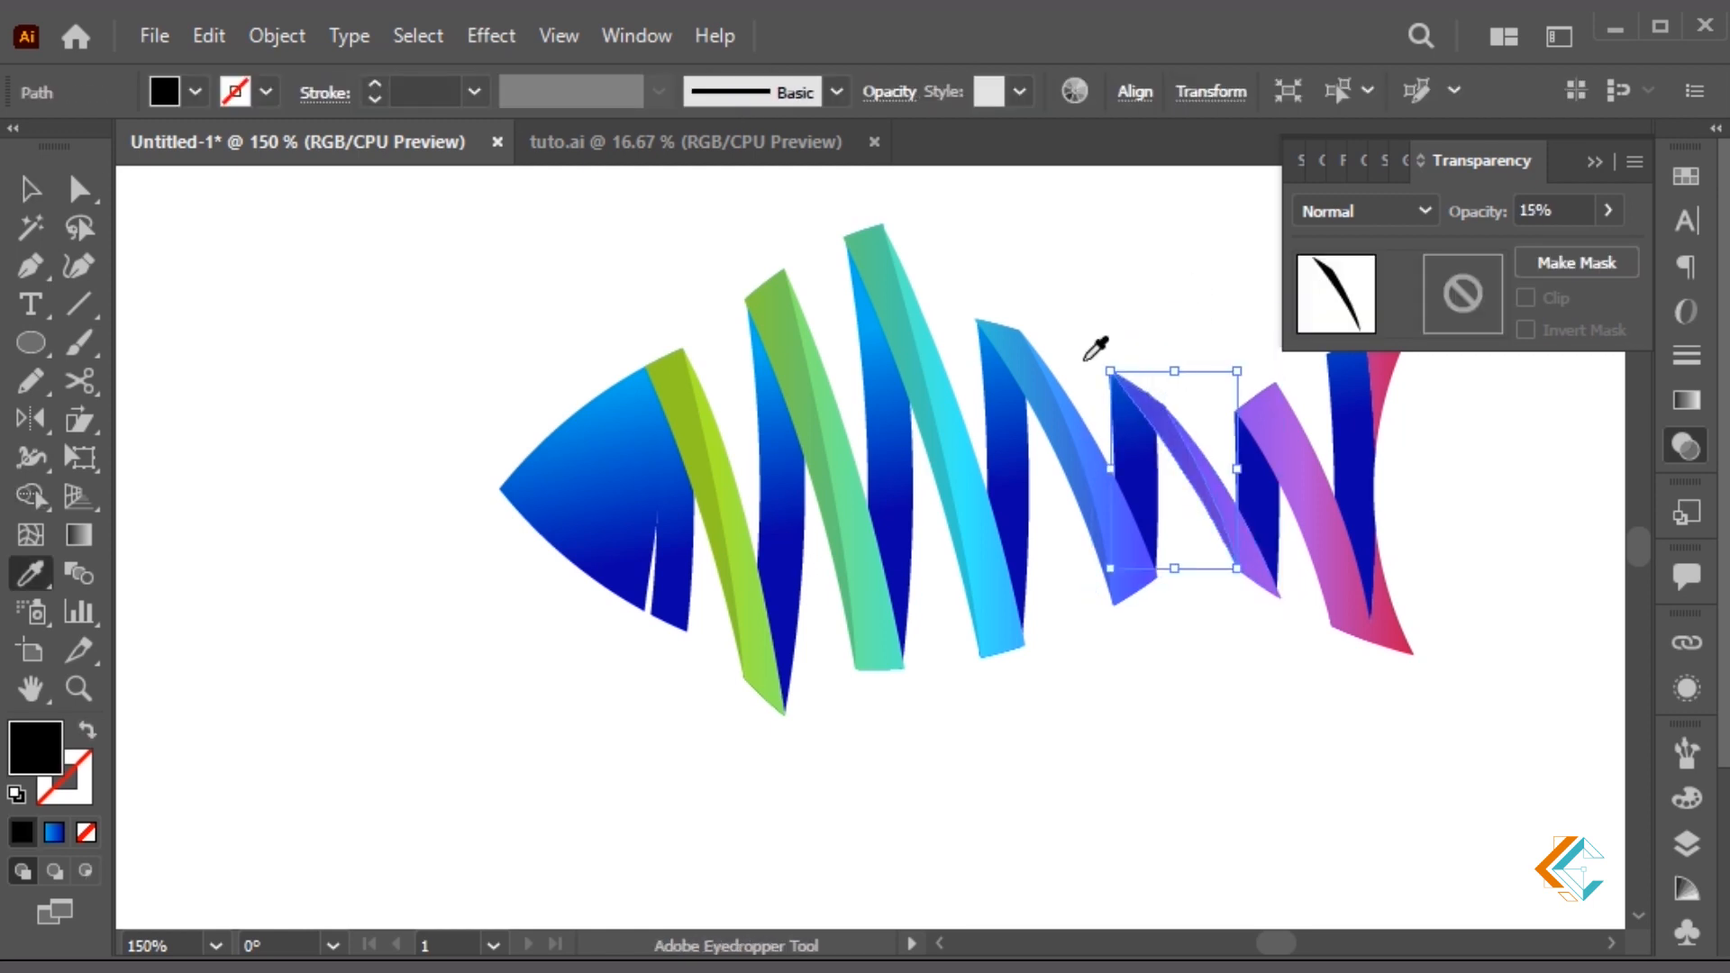
{"action": "key", "text": "v"}
Draw a shade outline over the purple-pink ribbon and split out the overlap
{"action": "left_click_drag", "start_coordinate": [1153, 361], "coordinate": [1029, 314]}
{"action": "left_click", "coordinate": [1084, 290]}
{"action": "left_click", "coordinate": [1152, 337]}
{"action": "left_click_drag", "start_coordinate": [1206, 579], "coordinate": [1205, 654]}
{"action": "left_click", "coordinate": [1149, 492]}
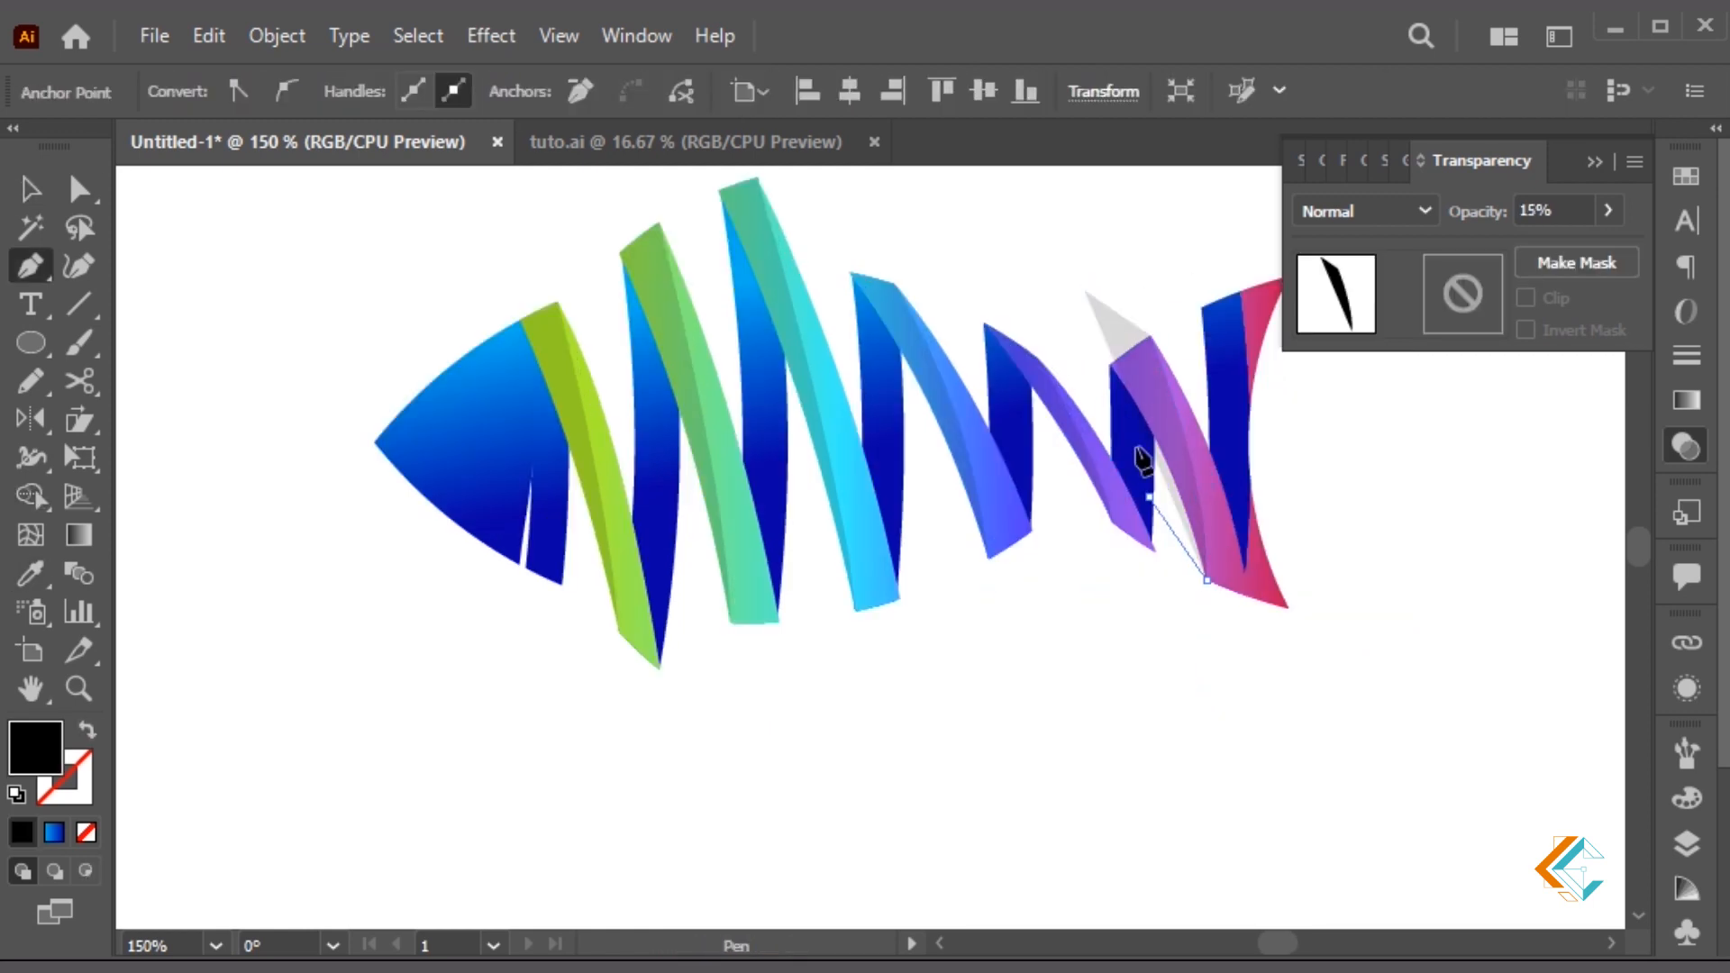
{"action": "left_click", "coordinate": [1074, 308]}
{"action": "left_click", "coordinate": [1083, 291]}
{"action": "key", "text": "a"}
{"action": "left_click", "coordinate": [1216, 504], "text": "shift"}
{"action": "key", "text": "shift+m"}
Clear the purple-pink leftover grey shapes, keeping only the shade sliver
{"action": "left_click", "coordinate": [1114, 344]}
{"action": "key", "text": "Delete"}
{"action": "left_click", "coordinate": [1141, 370]}
{"action": "key", "text": "ctrl+b"}
{"action": "left_click", "coordinate": [1120, 349]}
{"action": "key", "text": "Delete"}
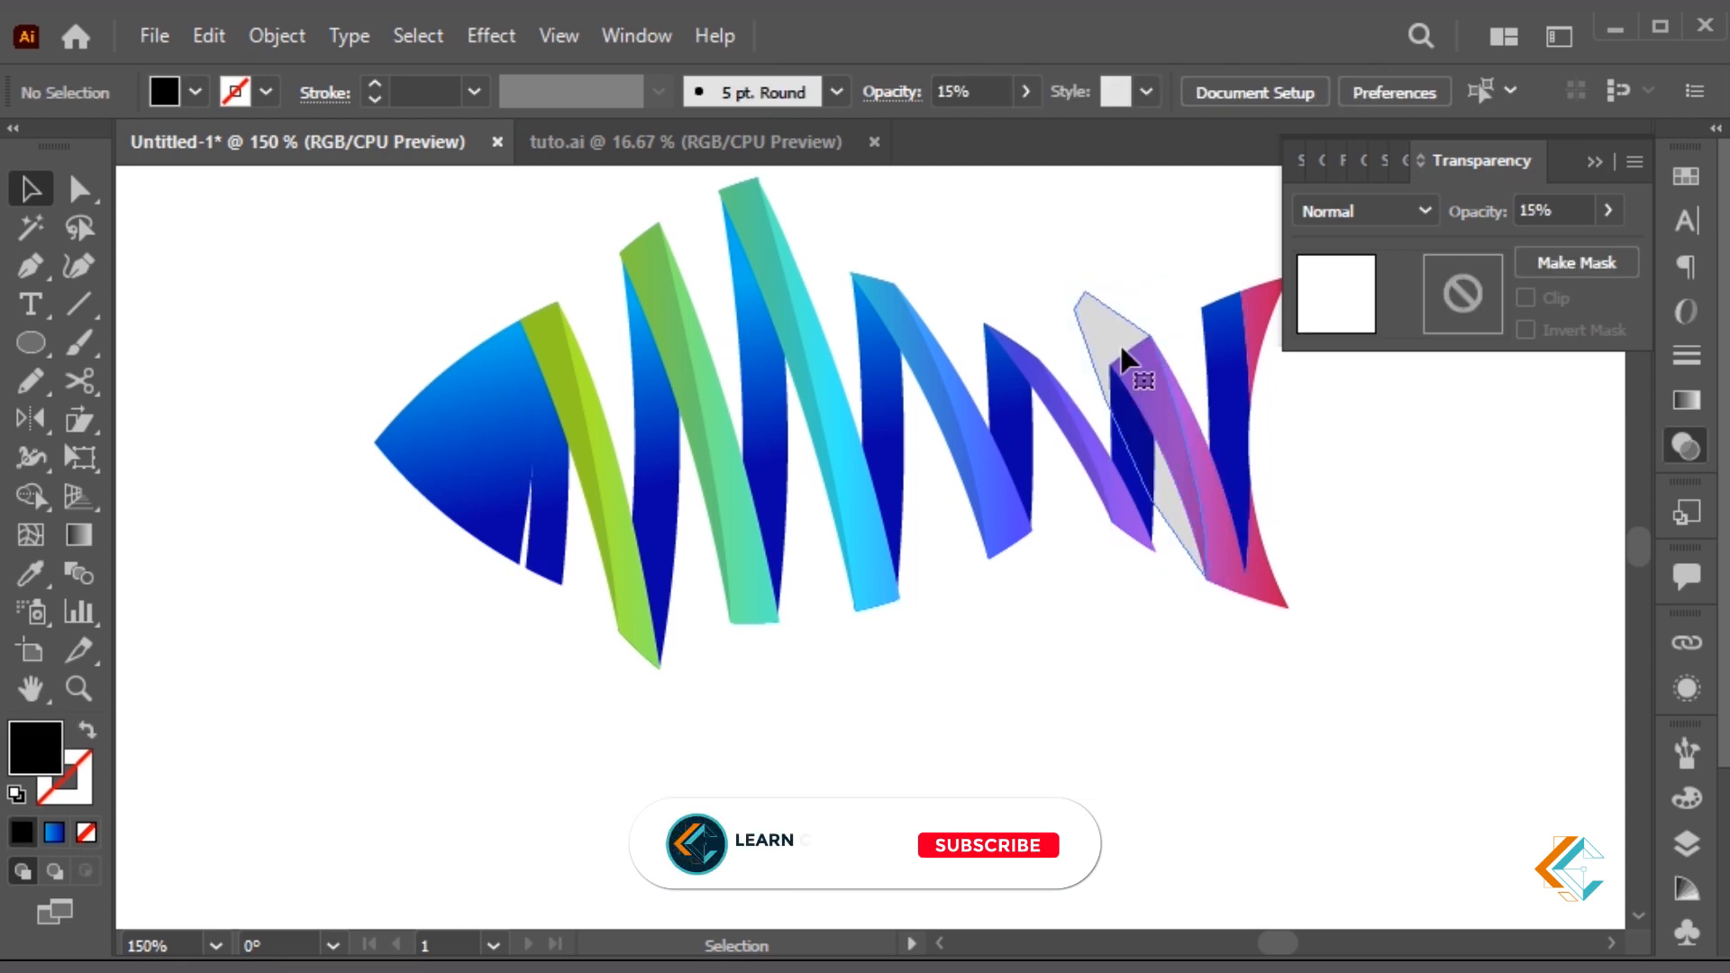
{"action": "left_click", "coordinate": [1124, 362]}
{"action": "left_click_drag", "start_coordinate": [1350, 495], "coordinate": [1260, 505]}
{"action": "left_click", "coordinate": [1260, 507]}
Pen-draw a closed shade outline curving down to the bottom of the tail ribbon
{"action": "key", "text": "p"}
{"action": "left_click", "coordinate": [1164, 285]}
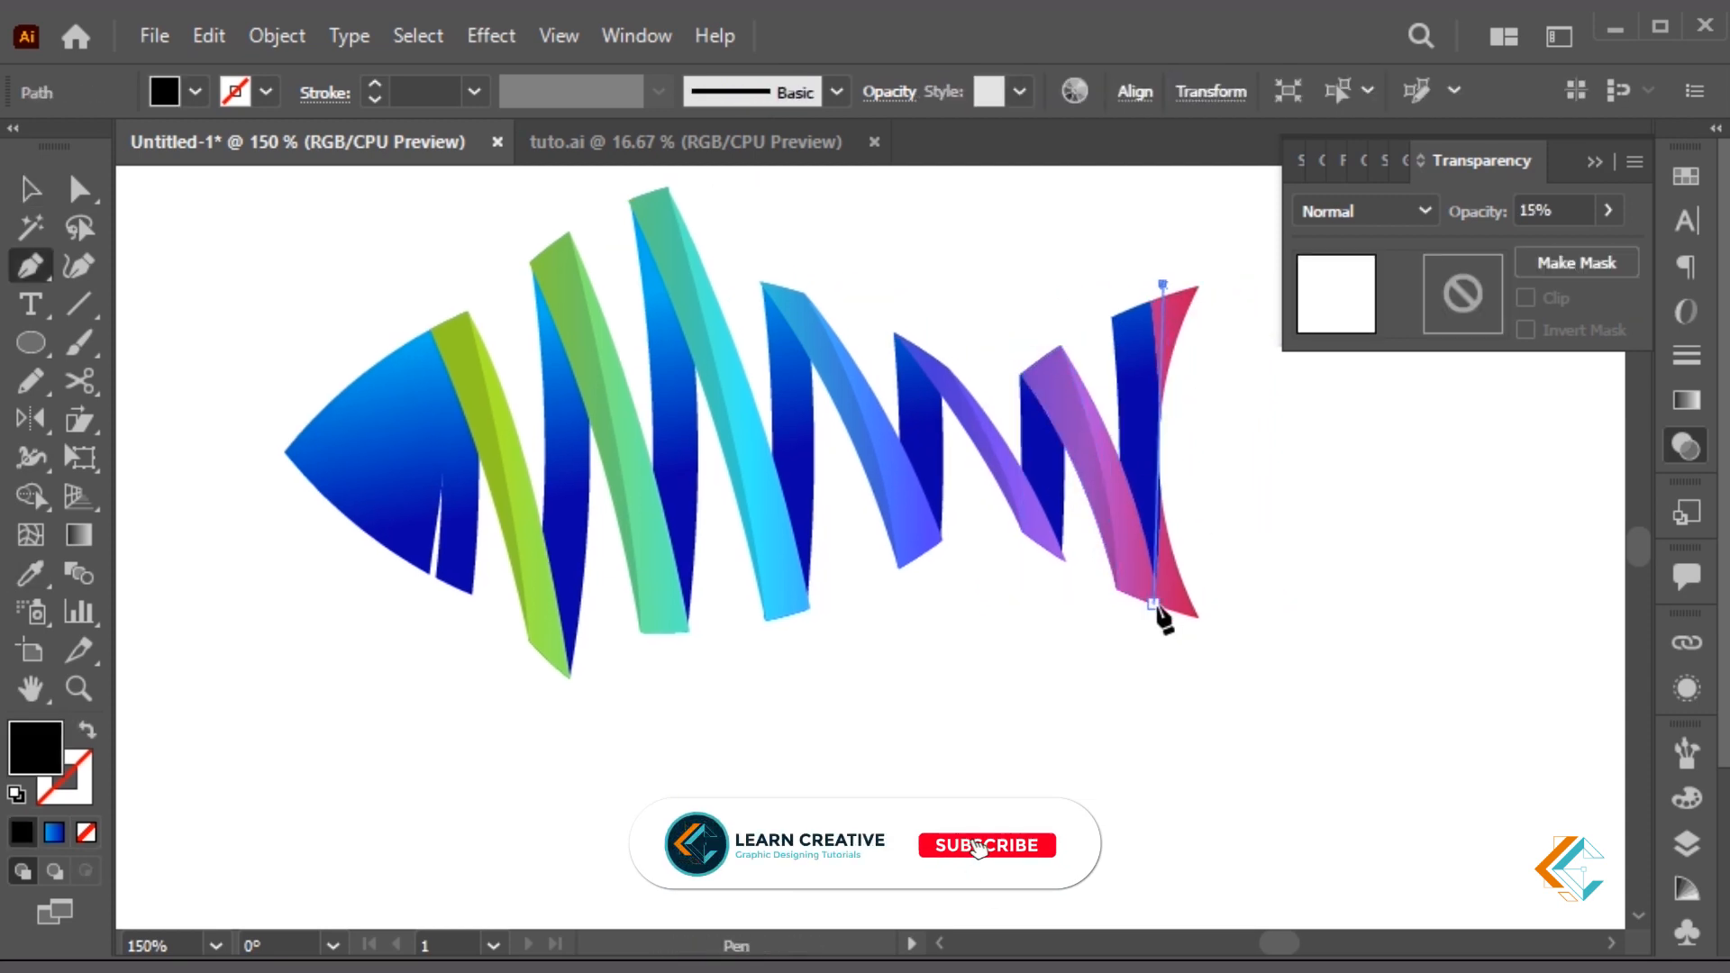
{"action": "left_click_drag", "start_coordinate": [1156, 615], "coordinate": [1123, 724]}
{"action": "key", "text": "v"}
{"action": "left_click", "coordinate": [1175, 478]}
{"action": "key", "text": "p"}
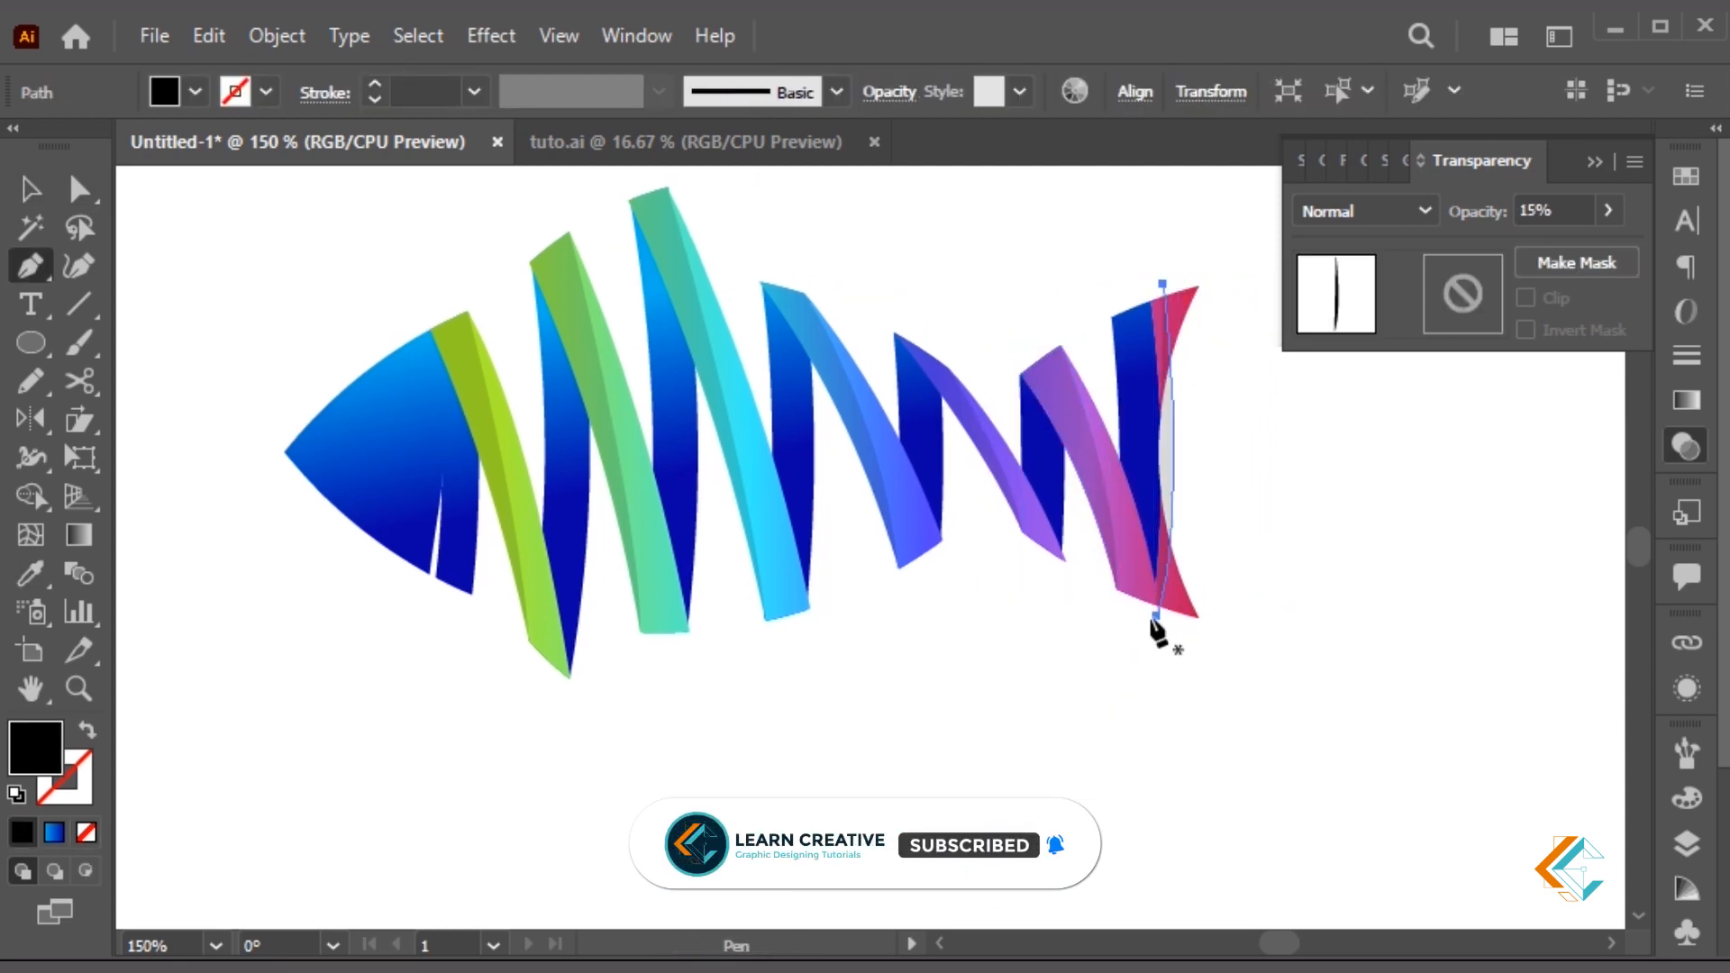
{"action": "left_click", "coordinate": [1156, 616]}
{"action": "left_click", "coordinate": [1145, 616]}
{"action": "left_click", "coordinate": [1097, 505]}
{"action": "left_click", "coordinate": [1118, 319]}
{"action": "left_click", "coordinate": [1120, 266]}
Shape Builder the tail overlap into two pieces and copy both pieces
{"action": "key", "text": "a"}
{"action": "left_click", "coordinate": [928, 823], "text": "shift"}
{"action": "key", "text": "shift+m"}
{"action": "left_click", "coordinate": [889, 753]}
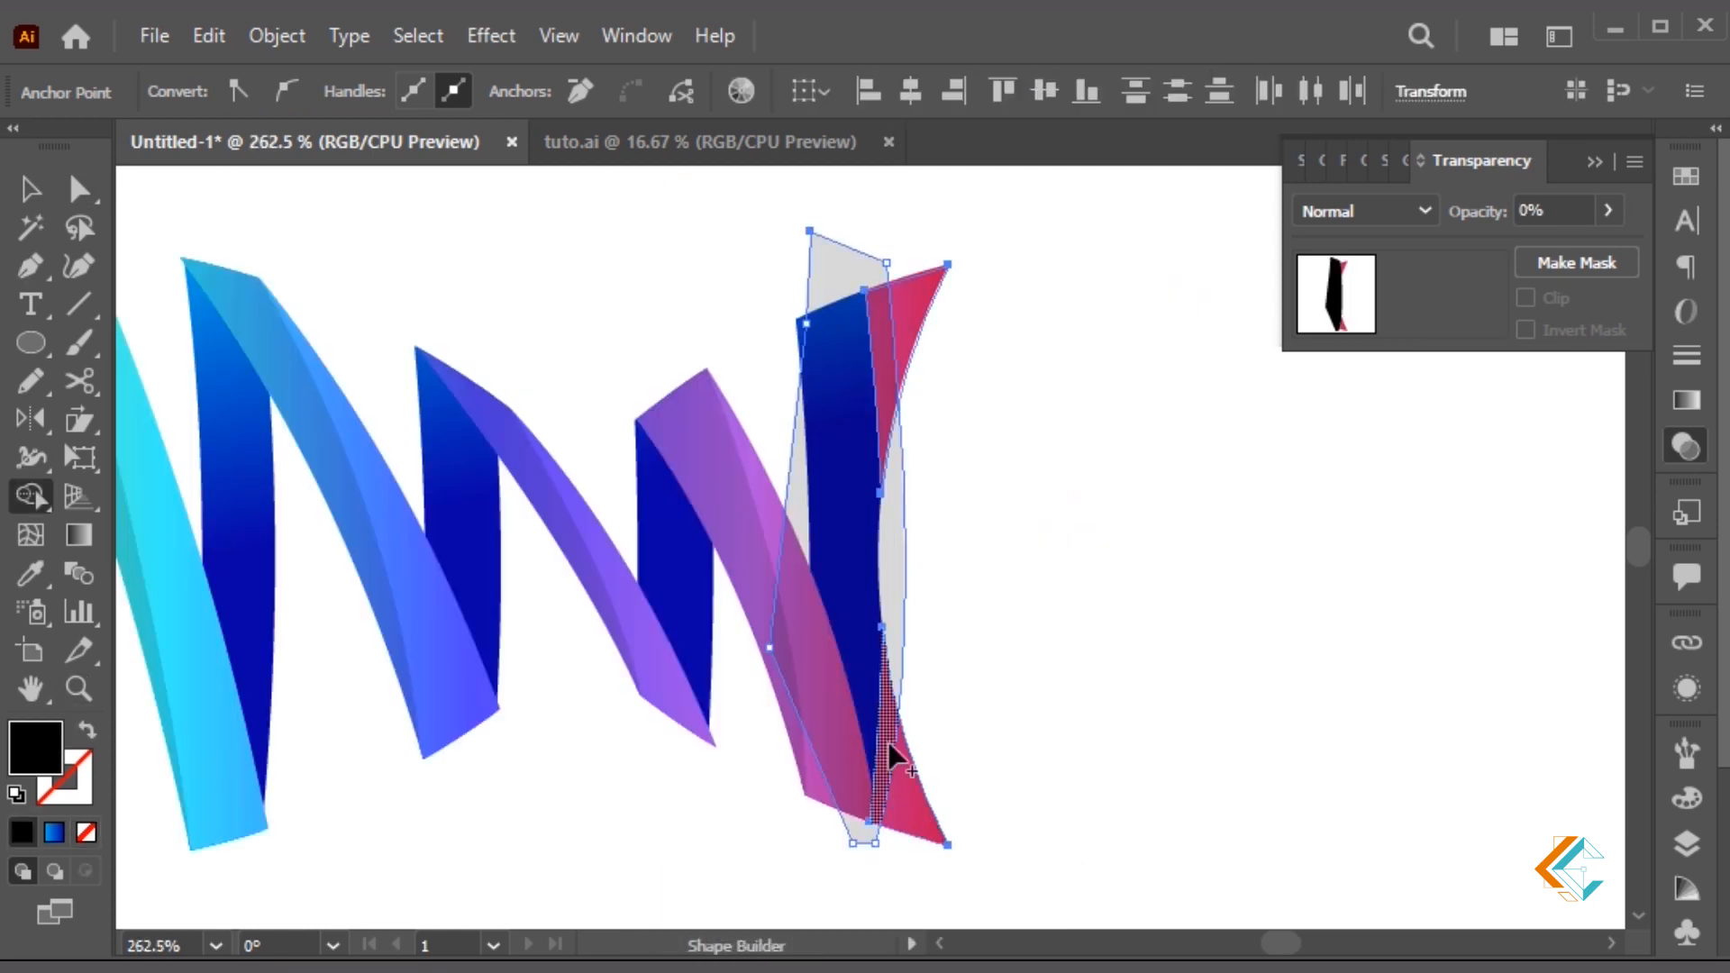
{"action": "left_click", "coordinate": [886, 387]}
{"action": "key", "text": "v"}
{"action": "left_click", "coordinate": [886, 387]}
{"action": "left_click", "coordinate": [886, 737], "text": "shift"}
{"action": "key", "text": "ctrl+c"}
Delete the leftover grey shape, paste the tail shade pieces in place, and view at 100%
{"action": "key", "text": "ctrl+z"}
{"action": "key", "text": "ctrl+z"}
{"action": "left_click", "coordinate": [894, 534]}
{"action": "key", "text": "Delete"}
{"action": "key", "text": "ctrl+f"}
{"action": "left_click", "coordinate": [1061, 531]}
{"action": "key", "text": "ctrl+1"}
{"action": "left_click_drag", "start_coordinate": [1063, 535], "coordinate": [1378, 640]}
Pick out the three eye colour swatches and zoom in closely on the fish head
{"action": "left_click", "coordinate": [1595, 162]}
{"action": "left_click_drag", "start_coordinate": [773, 595], "coordinate": [981, 546]}
{"action": "key", "text": "a"}
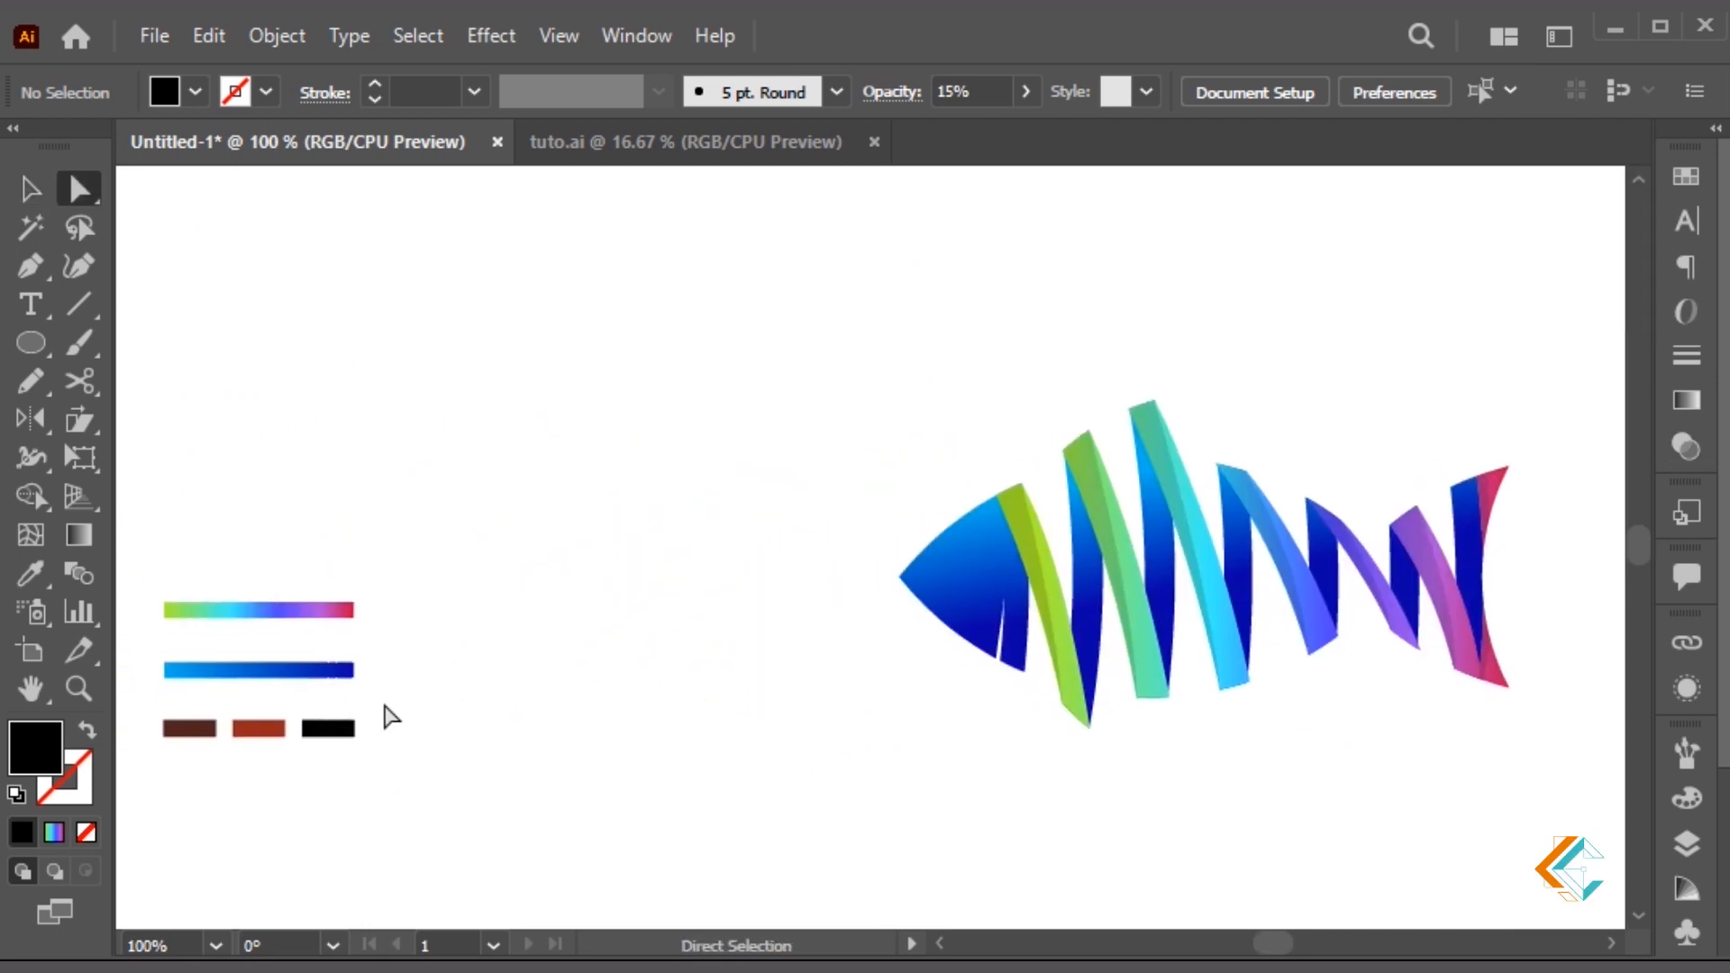
{"action": "left_click_drag", "start_coordinate": [151, 704], "coordinate": [602, 763]}
{"action": "left_click", "coordinate": [603, 763]}
{"action": "key", "text": "z"}
{"action": "left_click_drag", "start_coordinate": [740, 374], "coordinate": [1246, 812]}
{"action": "left_click_drag", "start_coordinate": [910, 631], "coordinate": [1020, 847]}
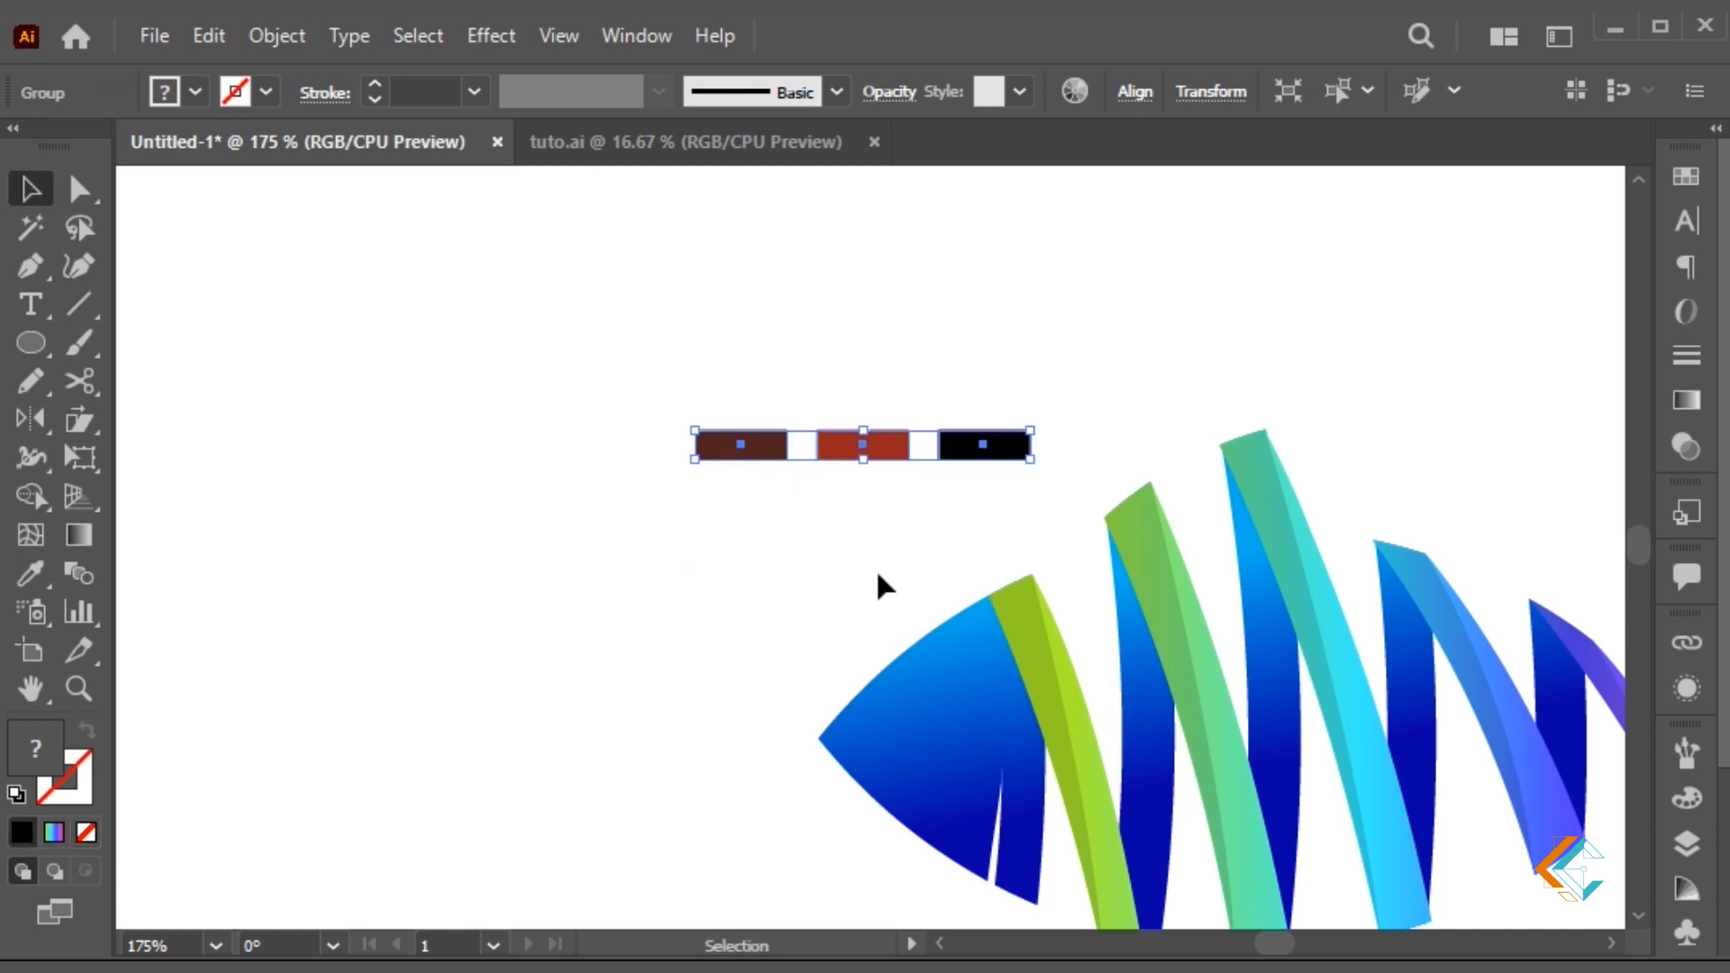
{"action": "left_click", "coordinate": [877, 586]}
{"action": "key", "text": "z"}
{"action": "left_click_drag", "start_coordinate": [611, 346], "coordinate": [1252, 841]}
{"action": "left_click_drag", "start_coordinate": [879, 669], "coordinate": [874, 606]}
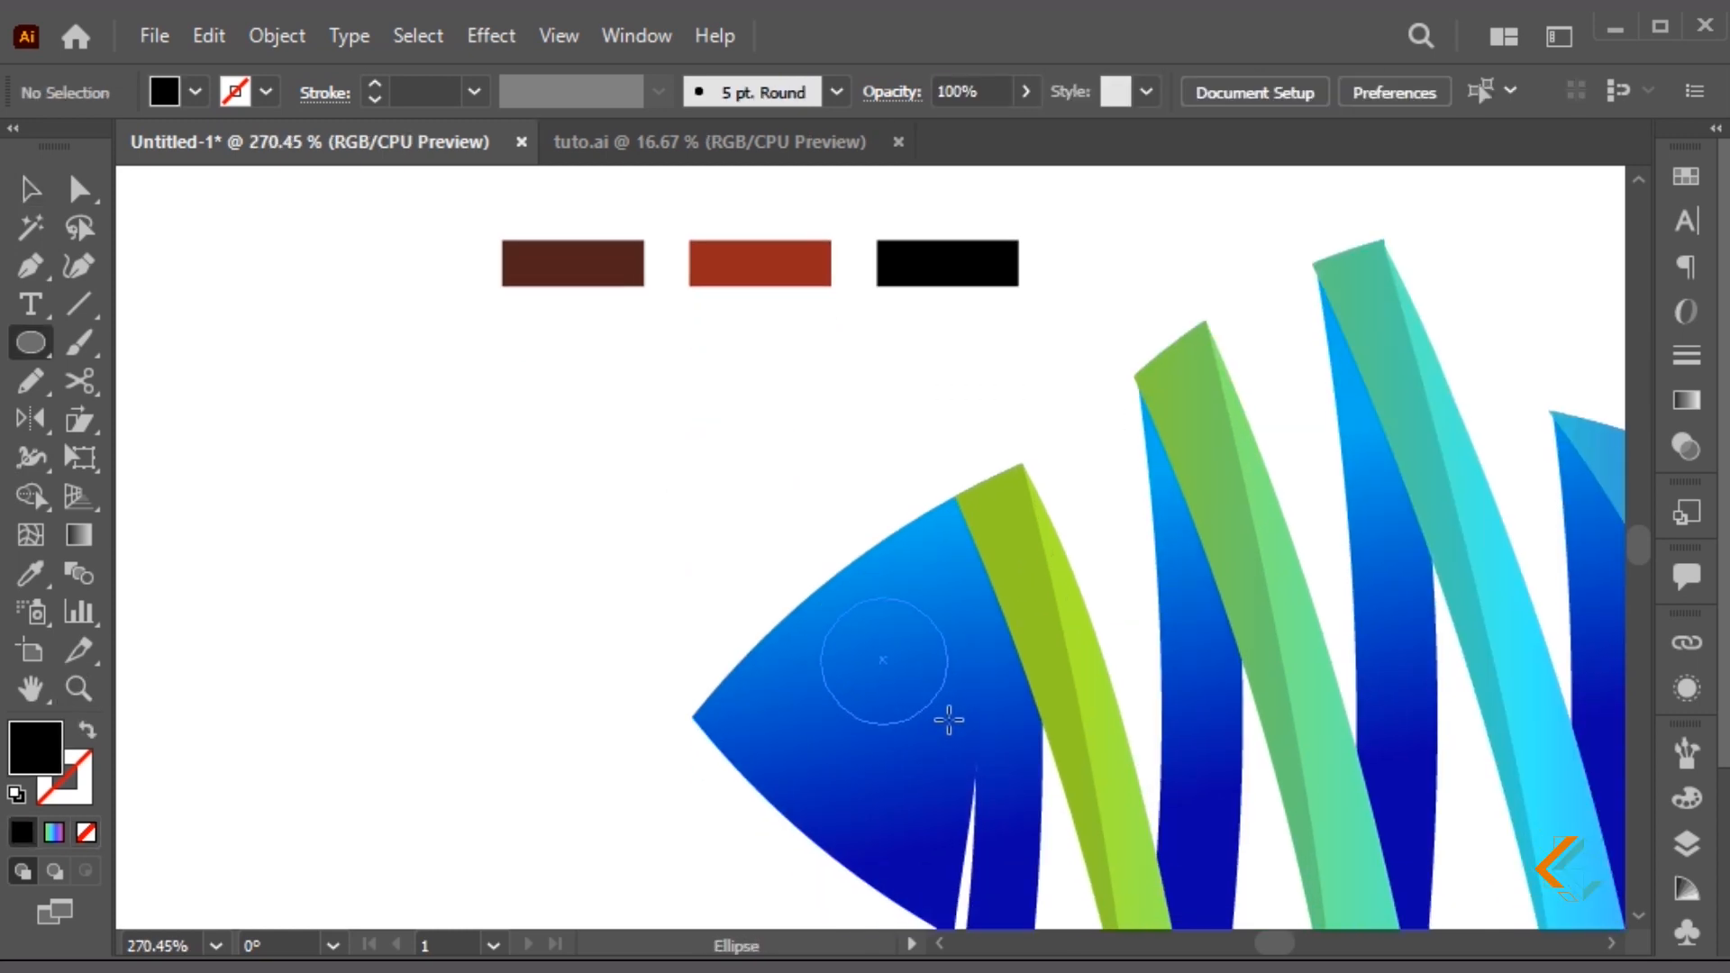
Draw a white eye circle on the head with a dark brown circle inside it
{"action": "left_click_drag", "start_coordinate": [955, 724], "coordinate": [955, 724]}
{"action": "key", "text": "i"}
{"action": "left_click", "coordinate": [857, 456]}
{"action": "key", "text": "v"}
{"action": "left_click_drag", "start_coordinate": [960, 602], "coordinate": [962, 637]}
{"action": "key", "text": "i"}
{"action": "left_click", "coordinate": [623, 257]}
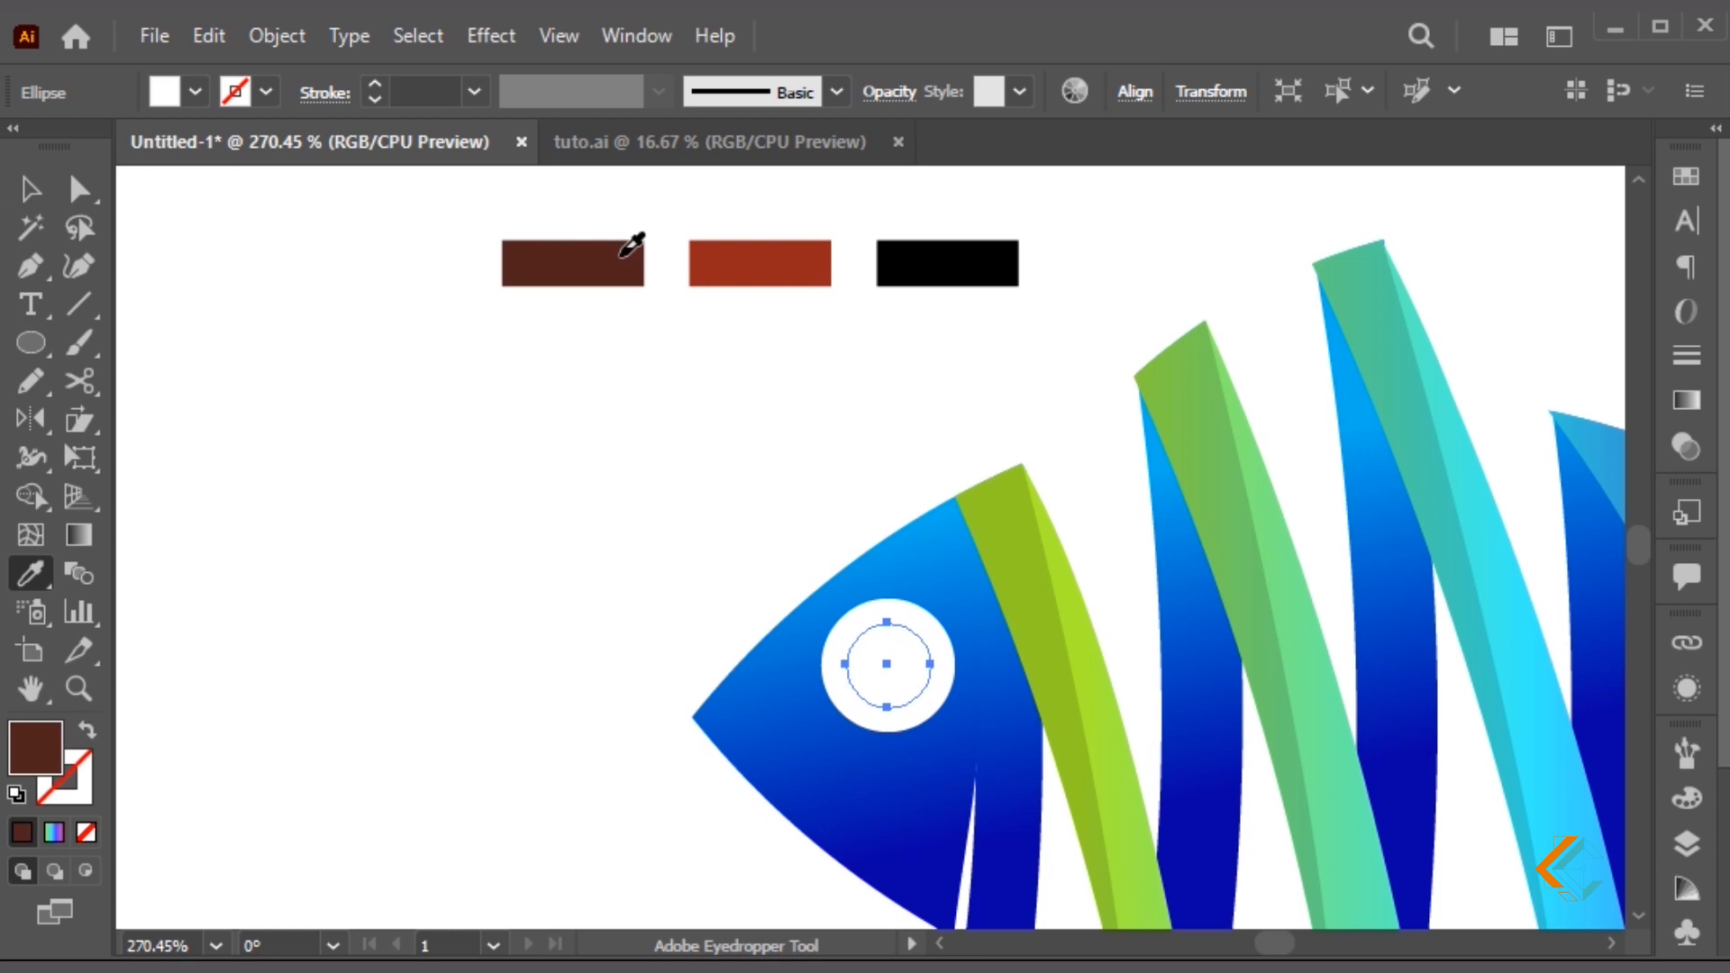
Add a smaller red-orange iris circle and a black pupil inside the brown ring
{"action": "left_click_drag", "start_coordinate": [934, 619], "coordinate": [904, 647]}
{"action": "key", "text": "i"}
{"action": "left_click", "coordinate": [784, 262]}
{"action": "key", "text": "v"}
{"action": "key", "text": "i"}
{"action": "left_click", "coordinate": [952, 257]}
{"action": "key", "text": "v"}
Duplicate the pupil toward the upper left and shrink it into a small white highlight
{"action": "left_click", "coordinate": [963, 501]}
{"action": "key", "text": "z"}
{"action": "left_click_drag", "start_coordinate": [749, 541], "coordinate": [1017, 757]}
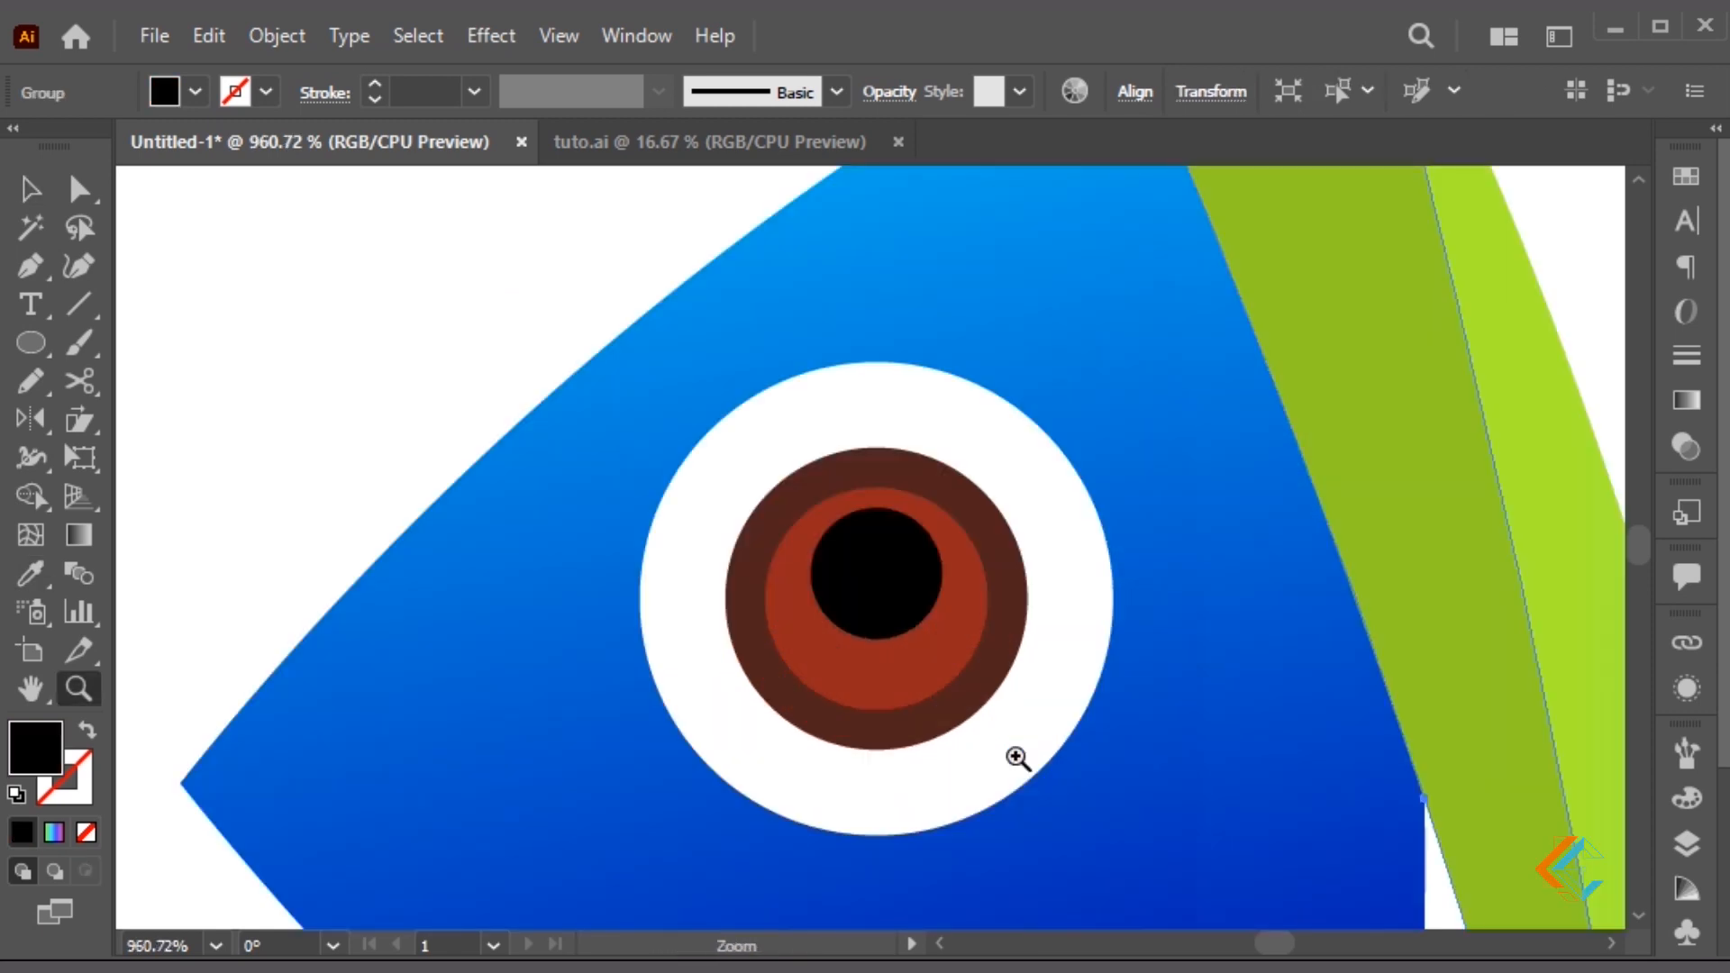
{"action": "key", "text": "v"}
{"action": "left_click", "coordinate": [875, 548]}
{"action": "left_click_drag", "start_coordinate": [893, 560], "coordinate": [853, 575]}
{"action": "left_click_drag", "start_coordinate": [908, 519], "coordinate": [883, 631]}
{"action": "key", "text": "i"}
{"action": "left_click", "coordinate": [438, 294]}
{"action": "key", "text": "v"}
{"action": "left_click", "coordinate": [483, 379]}
Finish sizing the second white highlight and zoom back out from the eye
{"action": "left_click_drag", "start_coordinate": [926, 674], "coordinate": [926, 674]}
{"action": "left_click_drag", "start_coordinate": [906, 707], "coordinate": [927, 579]}
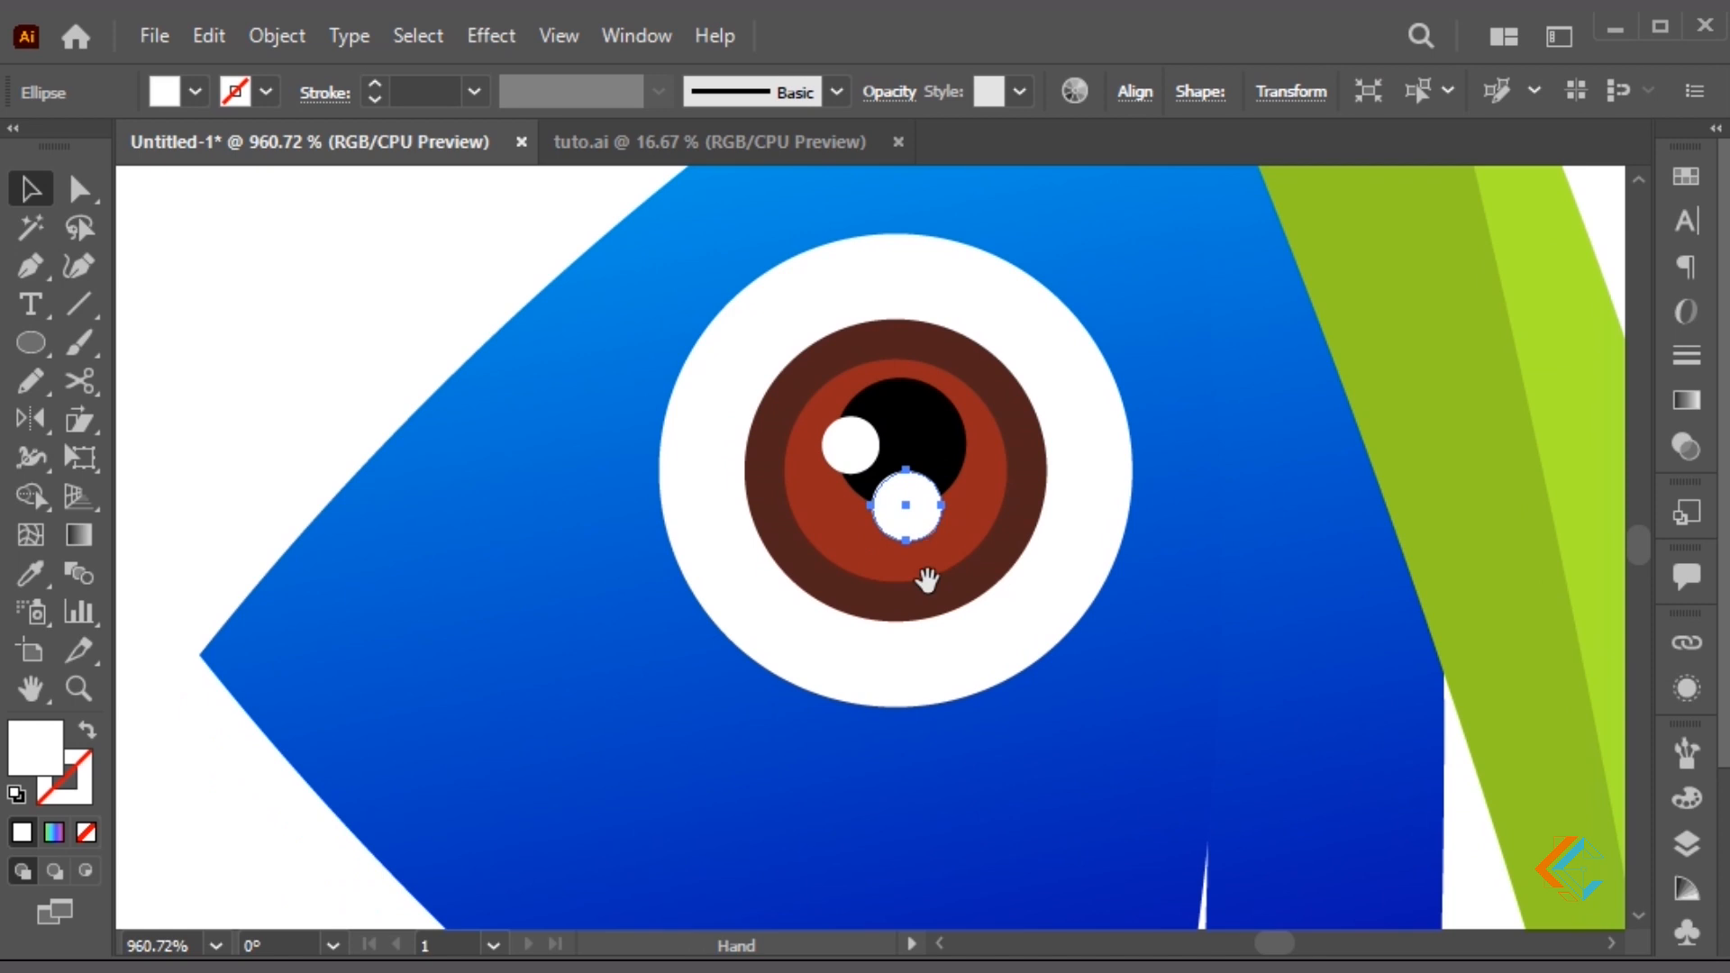
{"action": "key", "text": "a"}
{"action": "left_click", "coordinate": [908, 670]}
{"action": "left_click", "coordinate": [340, 322]}
{"action": "key", "text": "ctrl+minus"}
{"action": "key", "text": "ctrl+minus"}
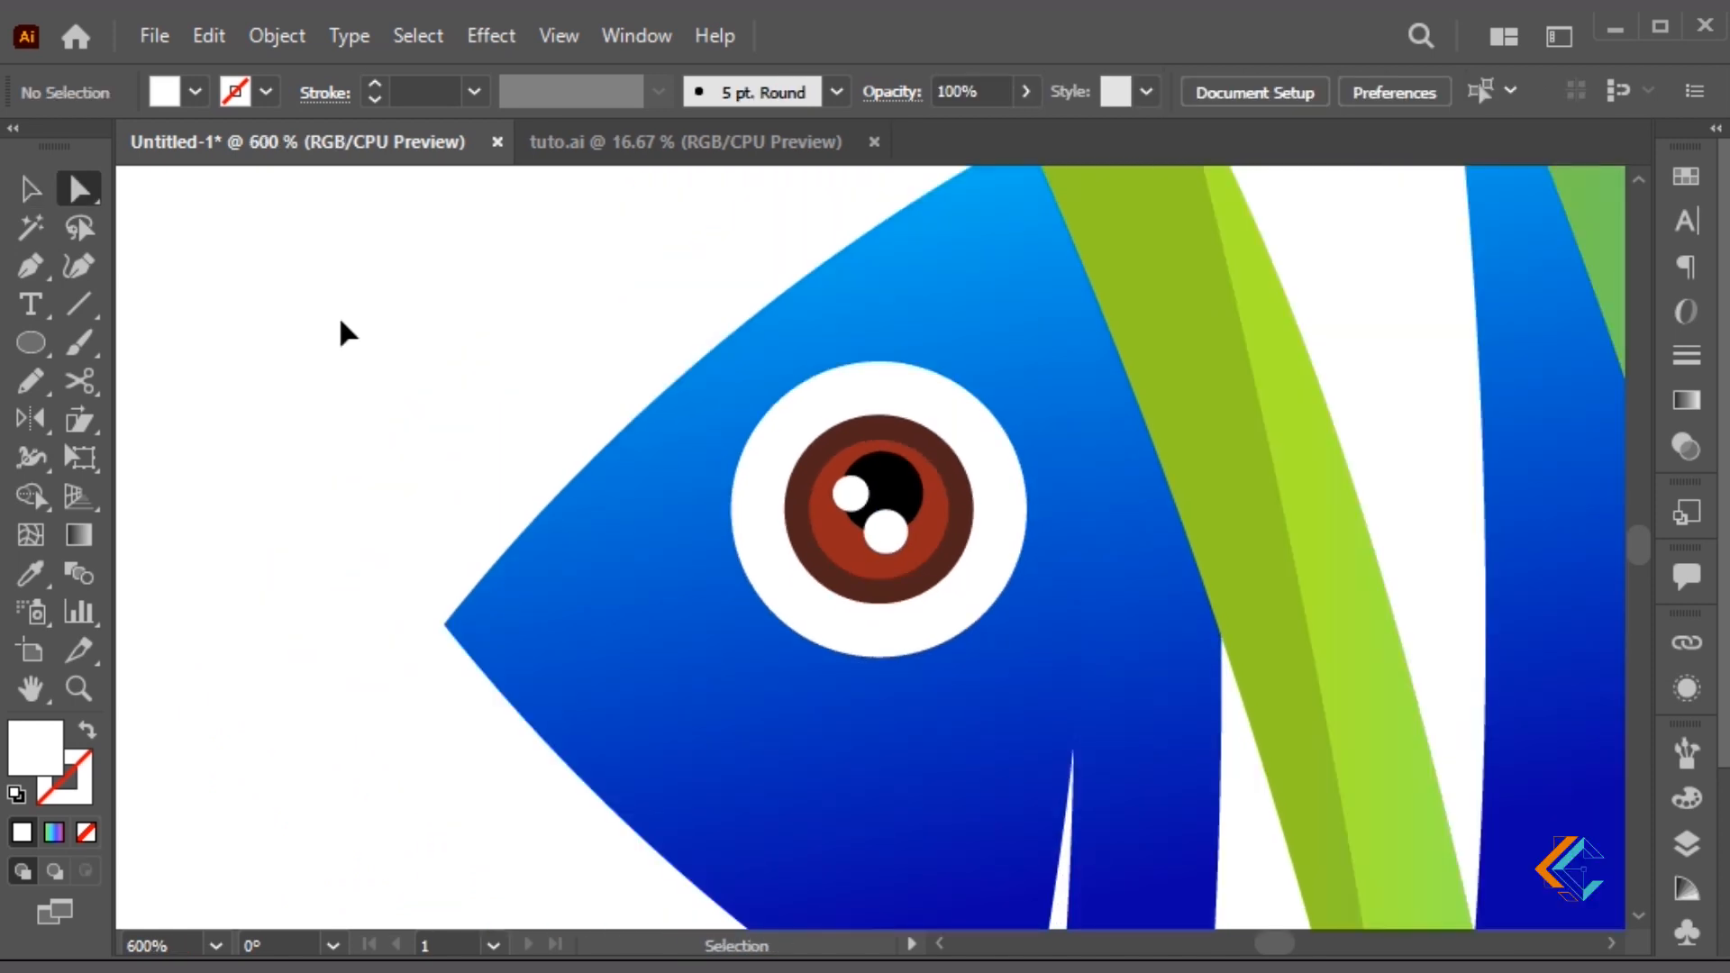
Paste a copy of the white eye circle in front, enlarge it, and make it a white outline ring
{"action": "key", "text": "ctrl+f"}
{"action": "key", "text": "v"}
{"action": "left_click_drag", "start_coordinate": [1031, 362], "coordinate": [1077, 302]}
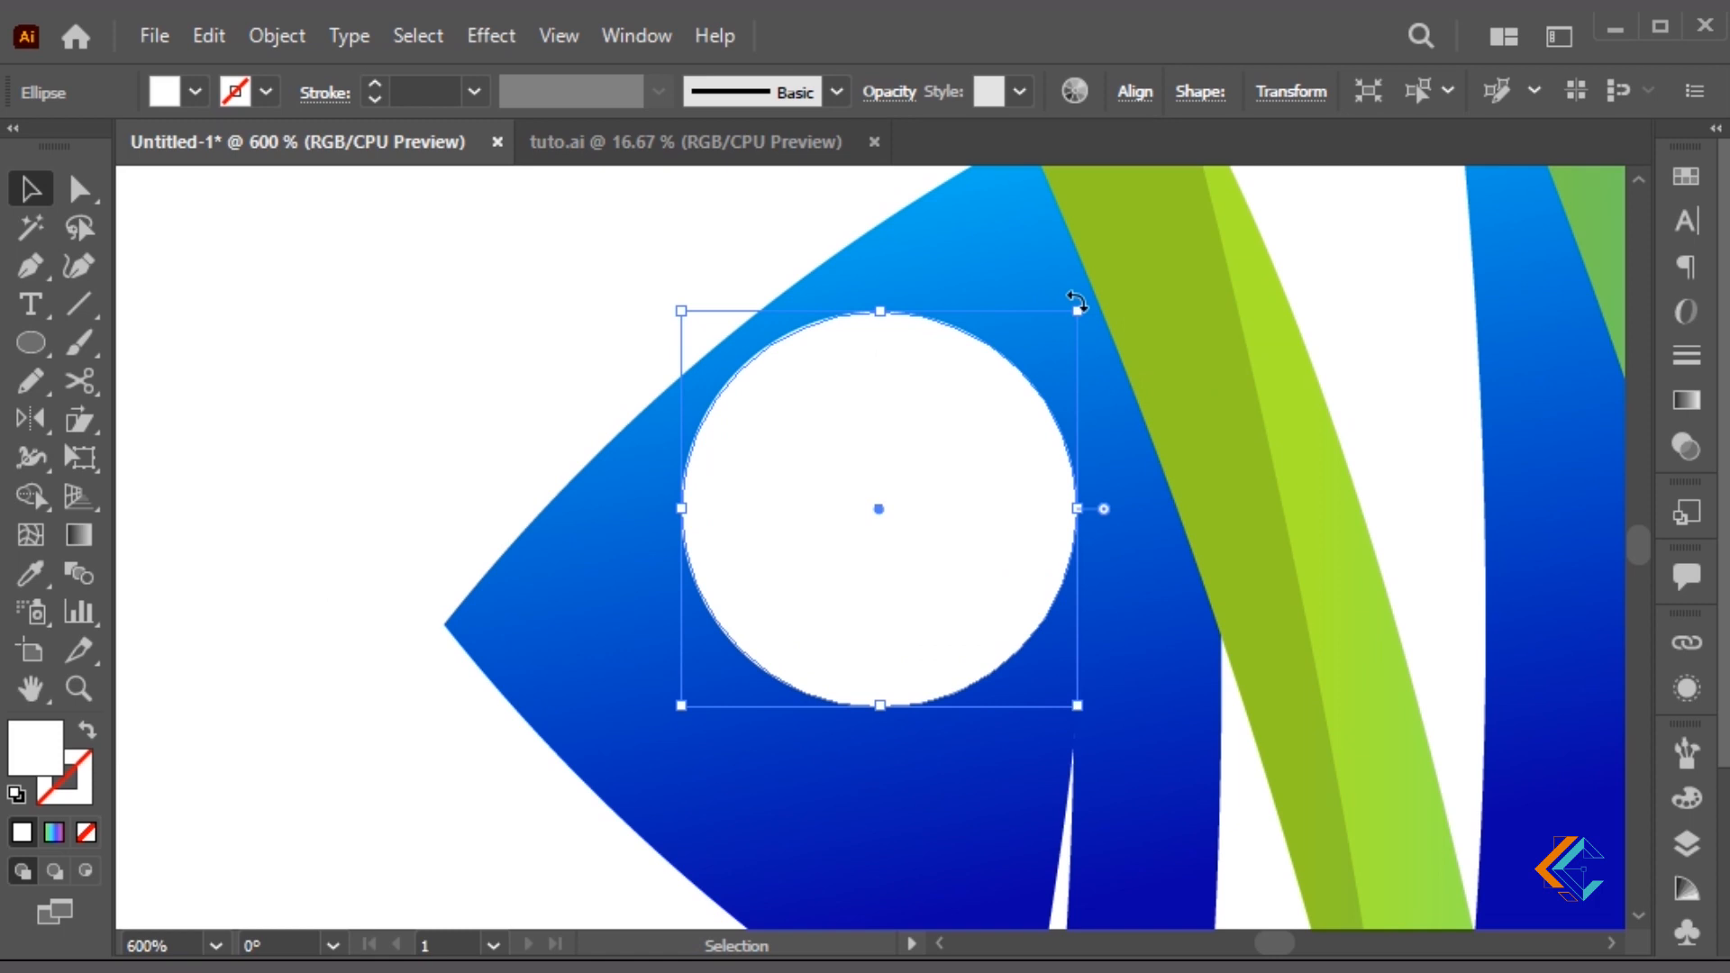
{"action": "left_click", "coordinate": [86, 730]}
Cut the ring with Scissors at its left and lower-right points and delete the upper arc
{"action": "key", "text": "c"}
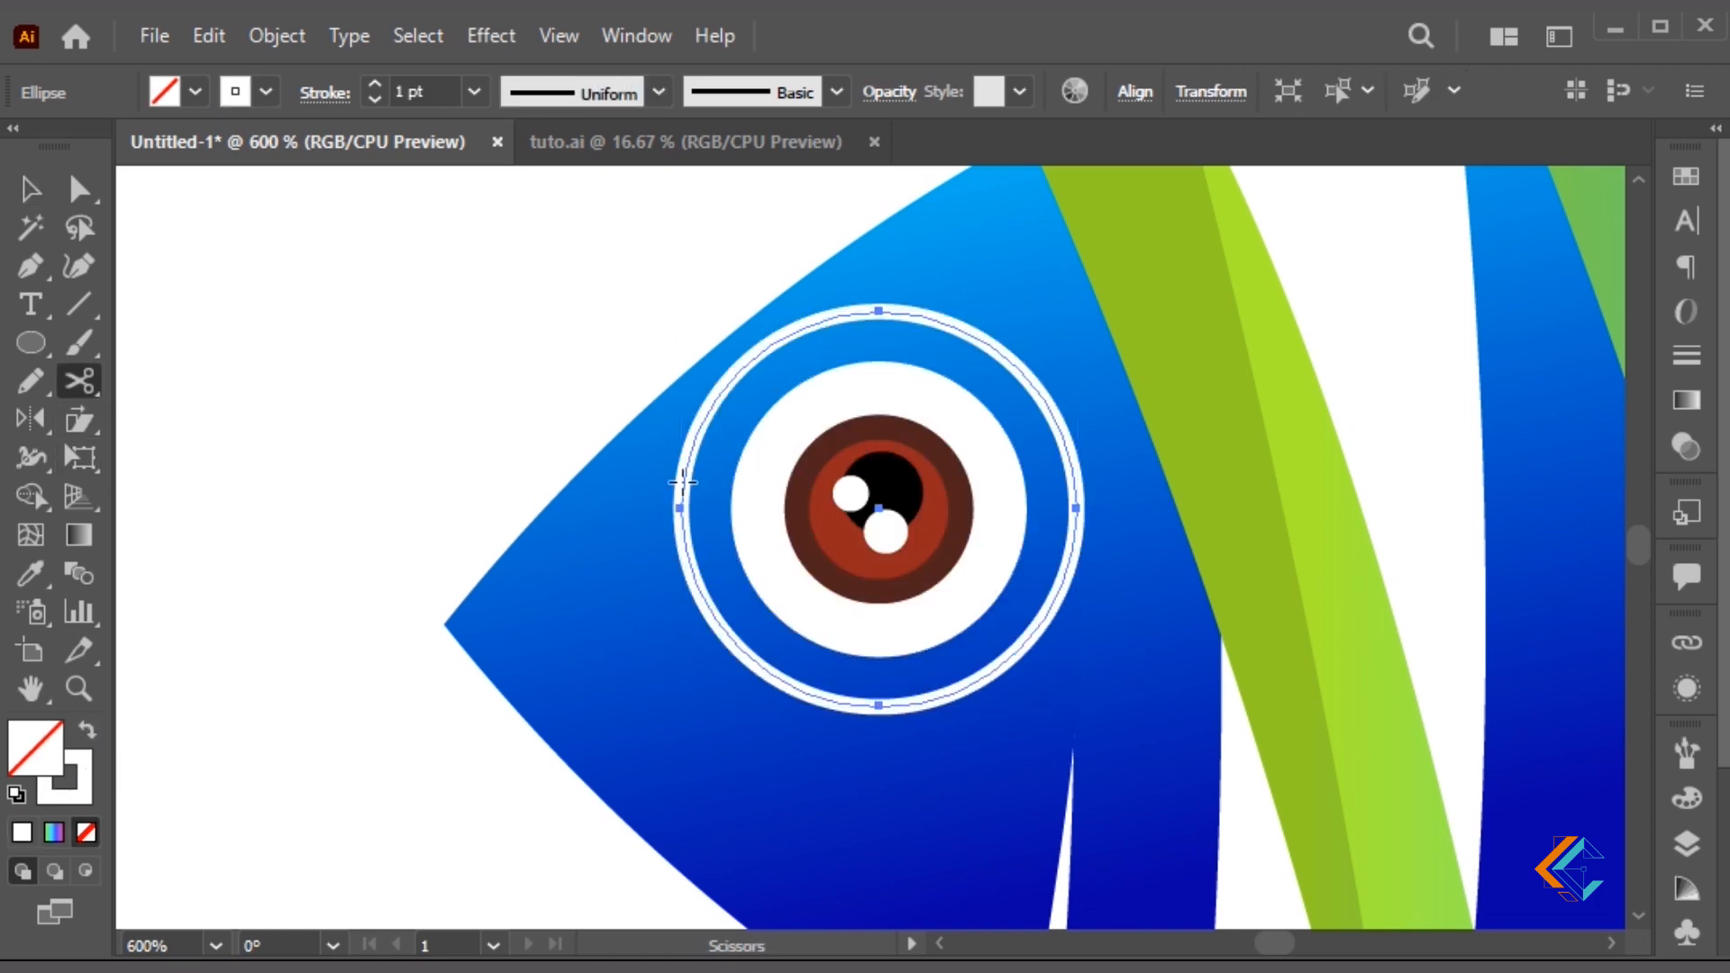
{"action": "left_click", "coordinate": [680, 508]}
{"action": "left_click", "coordinate": [963, 687]}
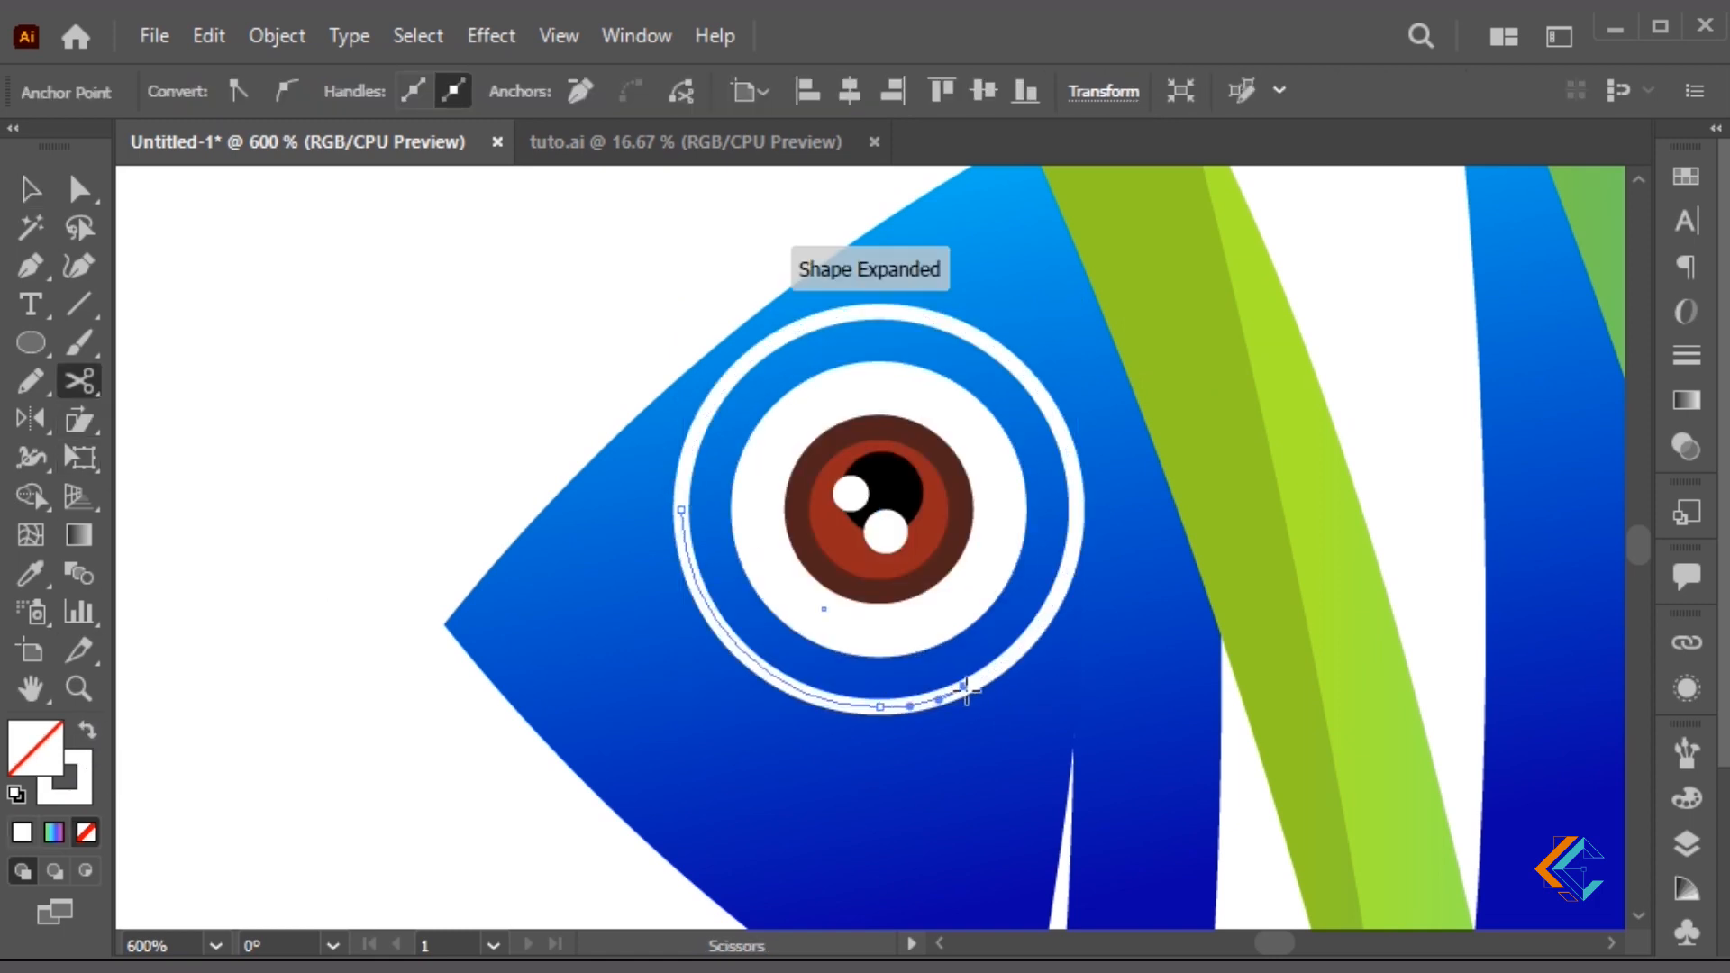
{"action": "key", "text": "v"}
{"action": "left_click", "coordinate": [518, 397]}
{"action": "left_click", "coordinate": [723, 394]}
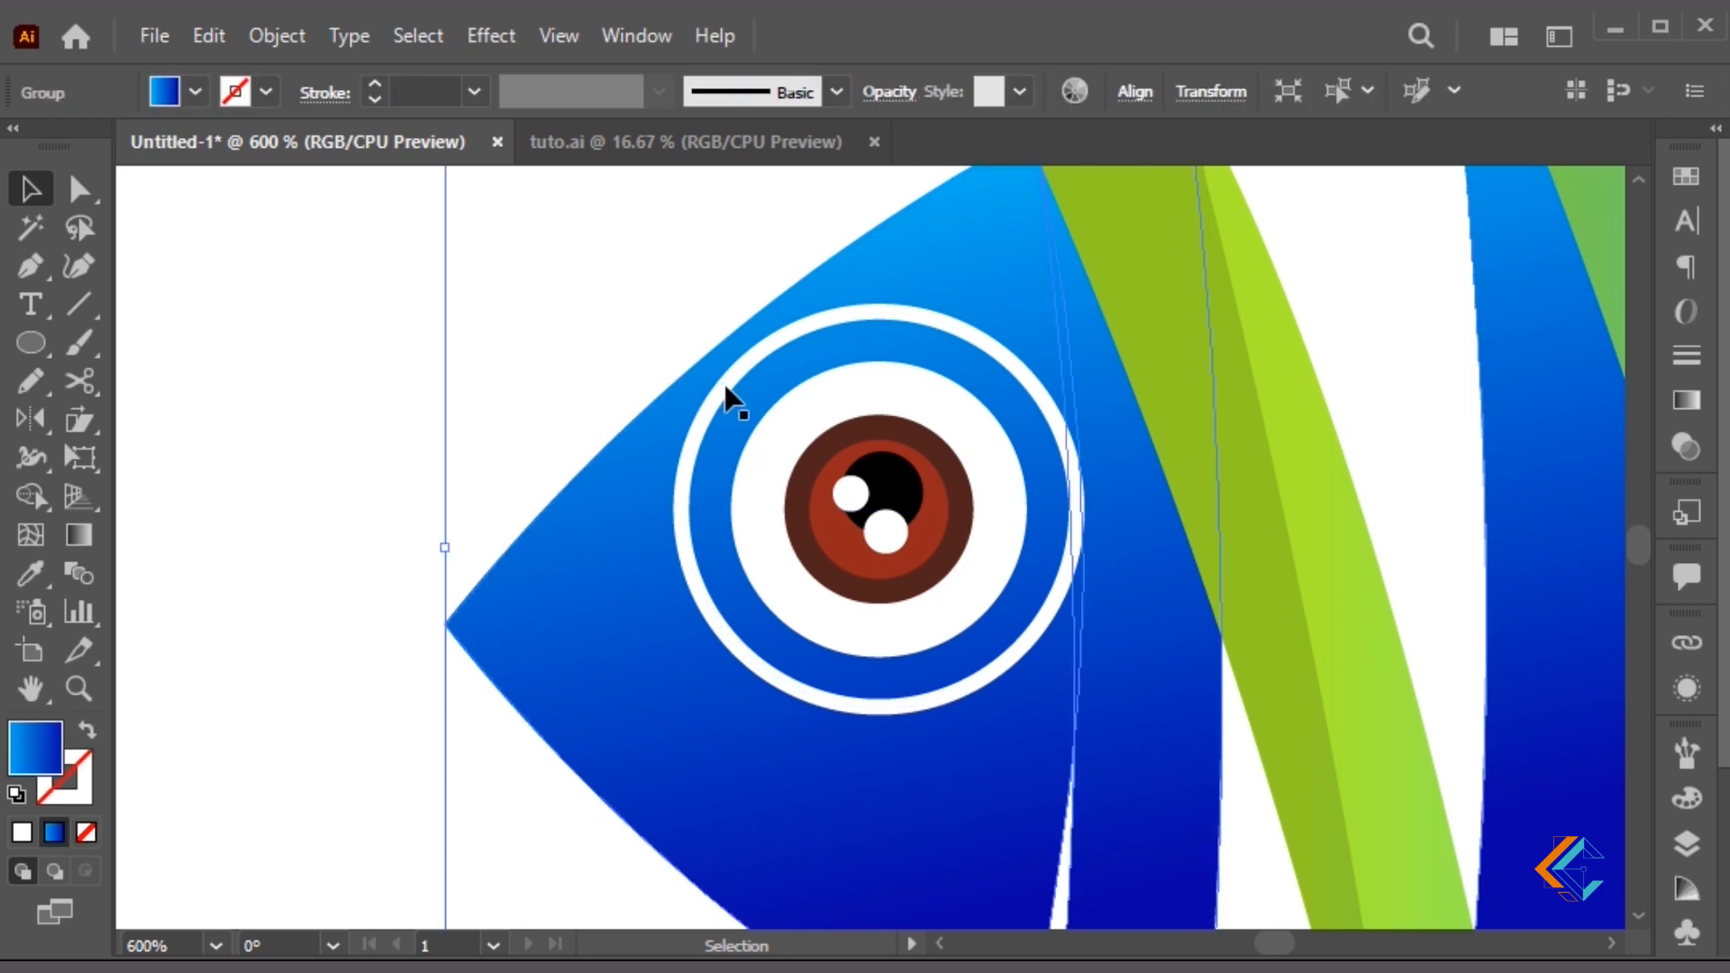
{"action": "left_click", "coordinate": [725, 393]}
{"action": "key", "text": "Delete"}
Give the lower arc a tapered width profile and nudge it under the eye
{"action": "left_click", "coordinate": [830, 703]}
{"action": "left_click", "coordinate": [587, 95]}
{"action": "left_click", "coordinate": [576, 181]}
{"action": "scroll", "coordinate": [427, 91], "scroll_direction": "up", "scroll_amount": 2}
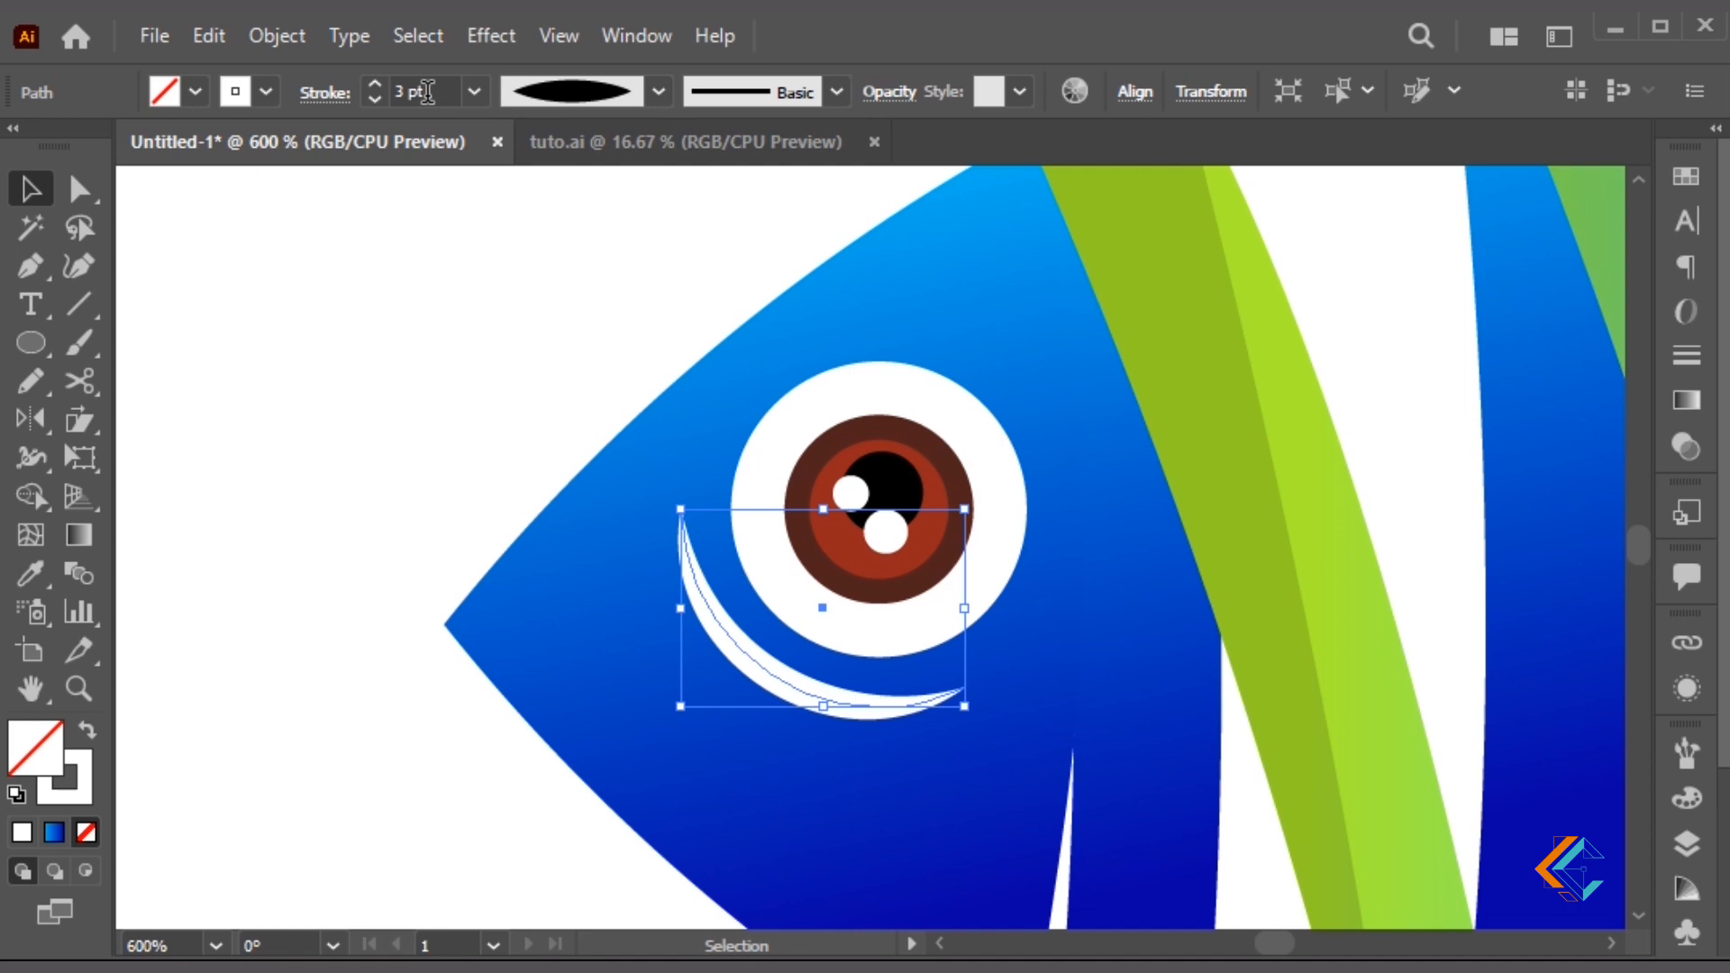
{"action": "scroll", "coordinate": [442, 90], "scroll_direction": "down", "scroll_amount": 2}
{"action": "left_click_drag", "start_coordinate": [939, 714], "coordinate": [946, 698]}
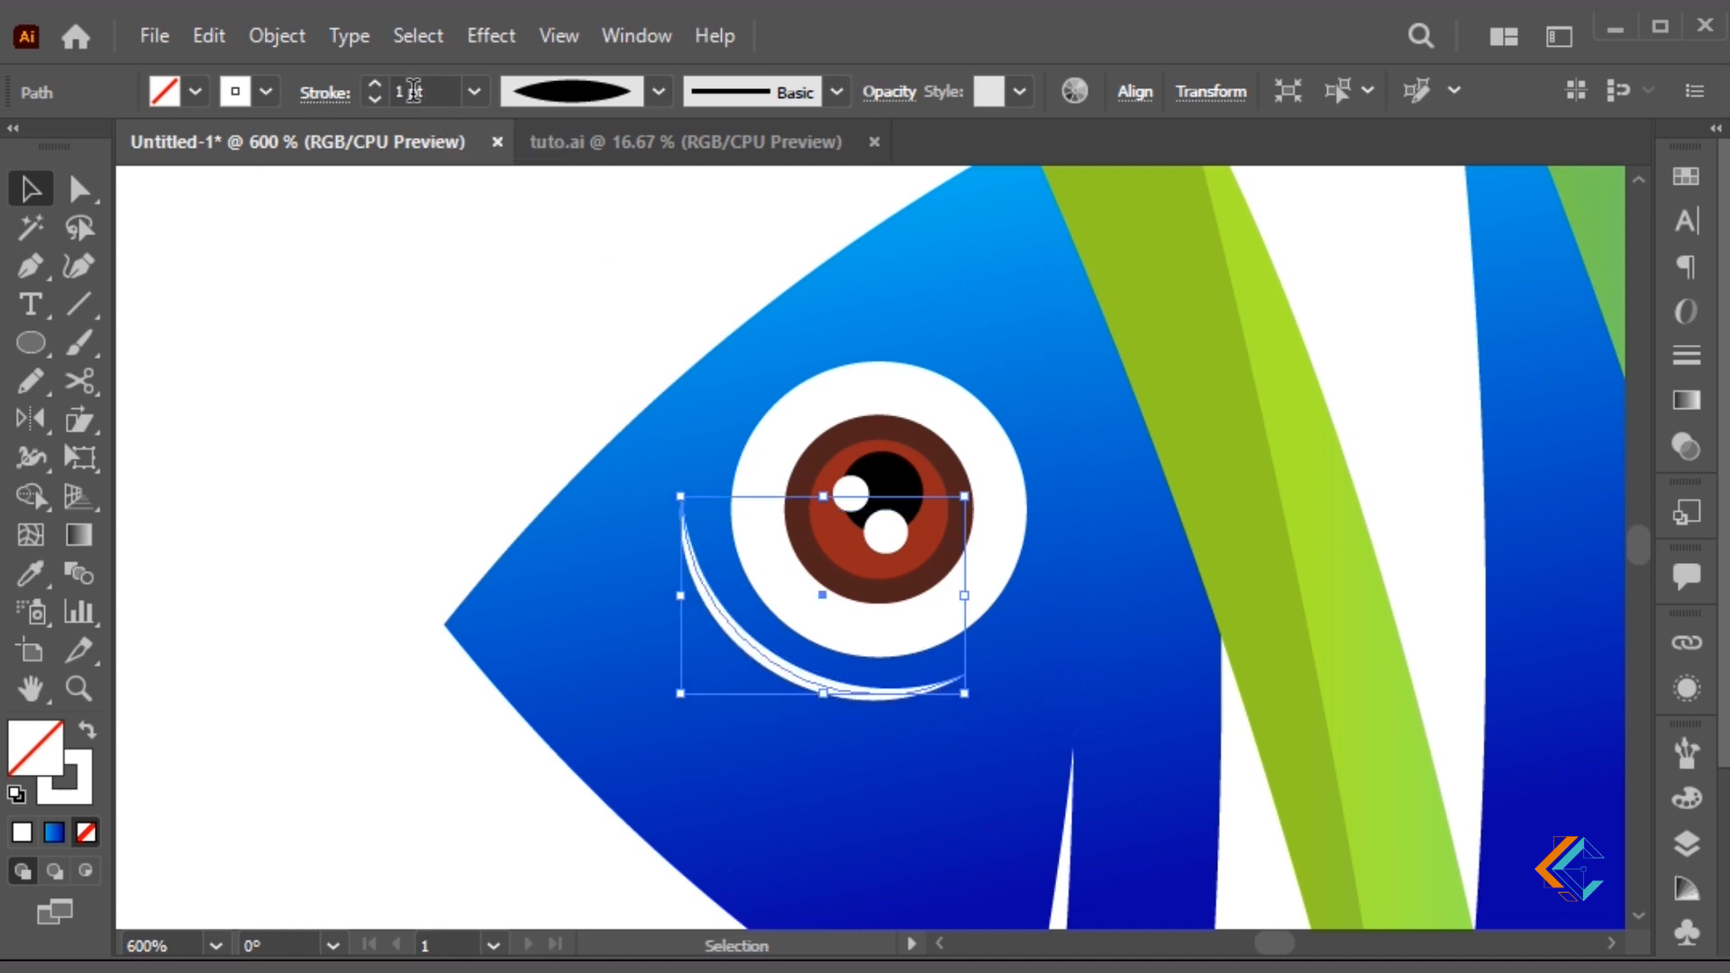
Expand the tapered stroke into a filled shape and sample the head's blue gradient
{"action": "left_click", "coordinate": [277, 35]}
{"action": "left_click", "coordinate": [505, 413]}
{"action": "key", "text": "ctrl+shift+a"}
{"action": "key", "text": "ctrl+minus"}
{"action": "key", "text": "ctrl+minus"}
{"action": "key", "text": "ctrl+minus"}
{"action": "key", "text": "i"}
{"action": "left_click", "coordinate": [930, 461]}
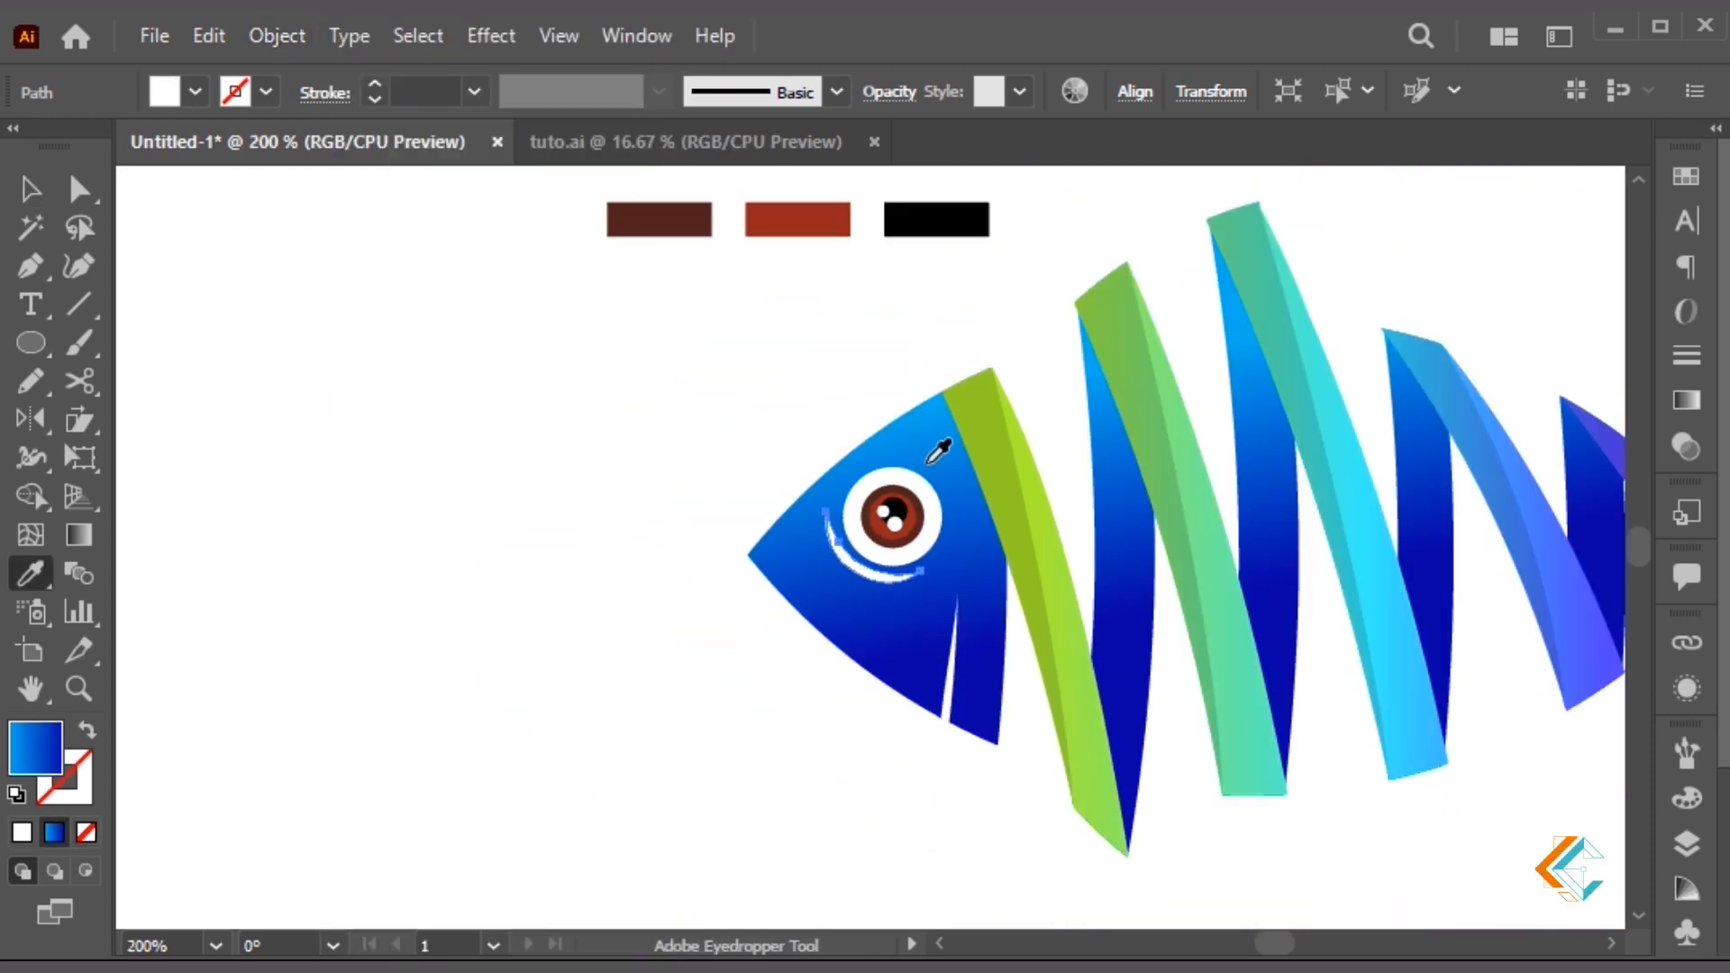
Run the blue gradient across the crescent from eye toward fin and set it to 50% opacity
{"action": "key", "text": "g"}
{"action": "left_click_drag", "start_coordinate": [860, 508], "coordinate": [926, 735]}
{"action": "left_click_drag", "start_coordinate": [807, 514], "coordinate": [921, 801]}
{"action": "key", "text": "v"}
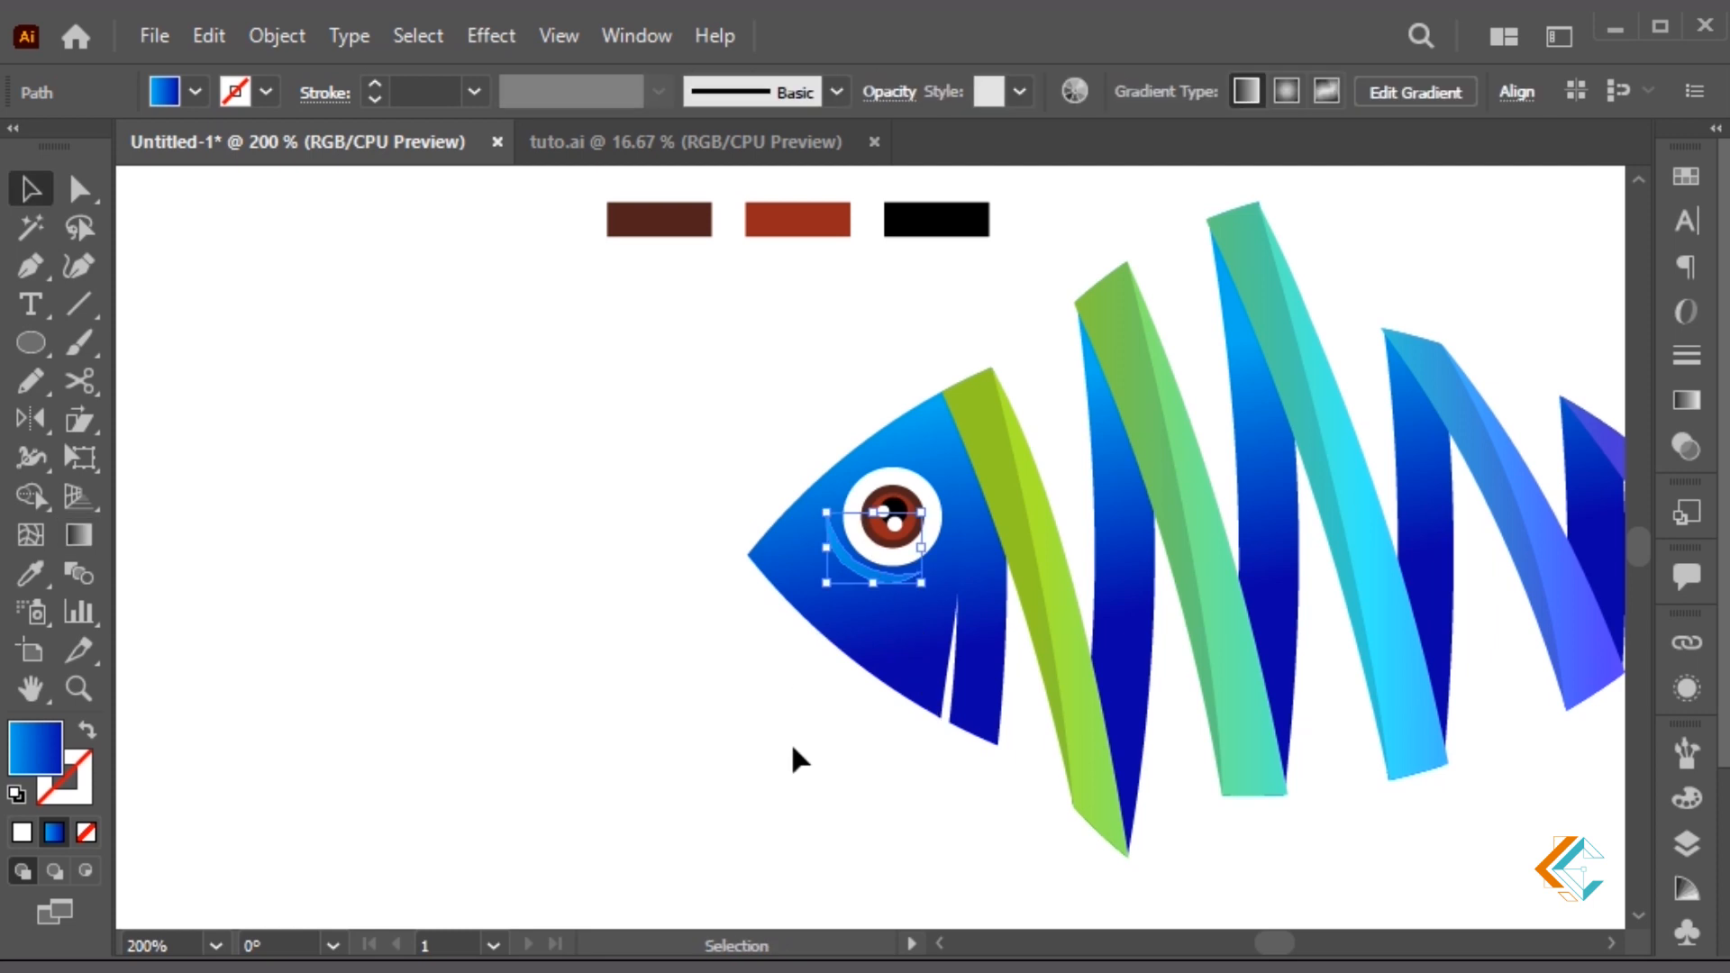
{"action": "left_click", "coordinate": [889, 91]}
{"action": "key", "text": "Return"}
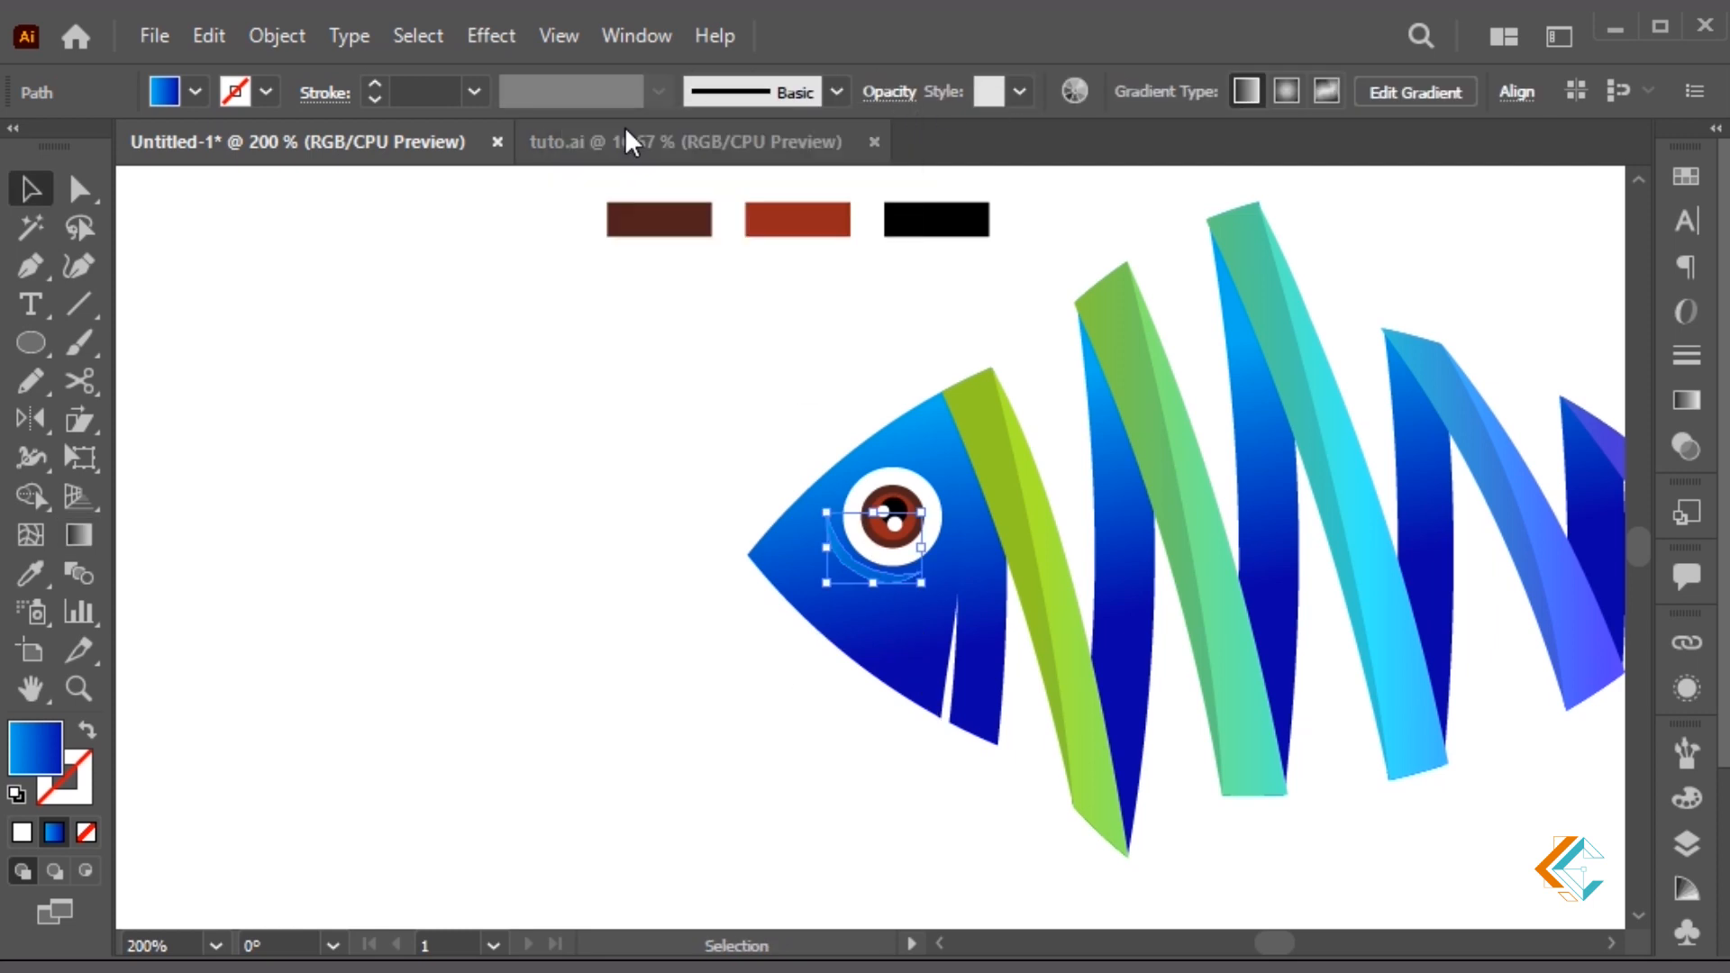
{"action": "left_click", "coordinate": [602, 650]}
Pen a small triangular mouth at the fish's snout and fill it white
{"action": "left_click_drag", "start_coordinate": [784, 712], "coordinate": [762, 717]}
{"action": "key", "text": "p"}
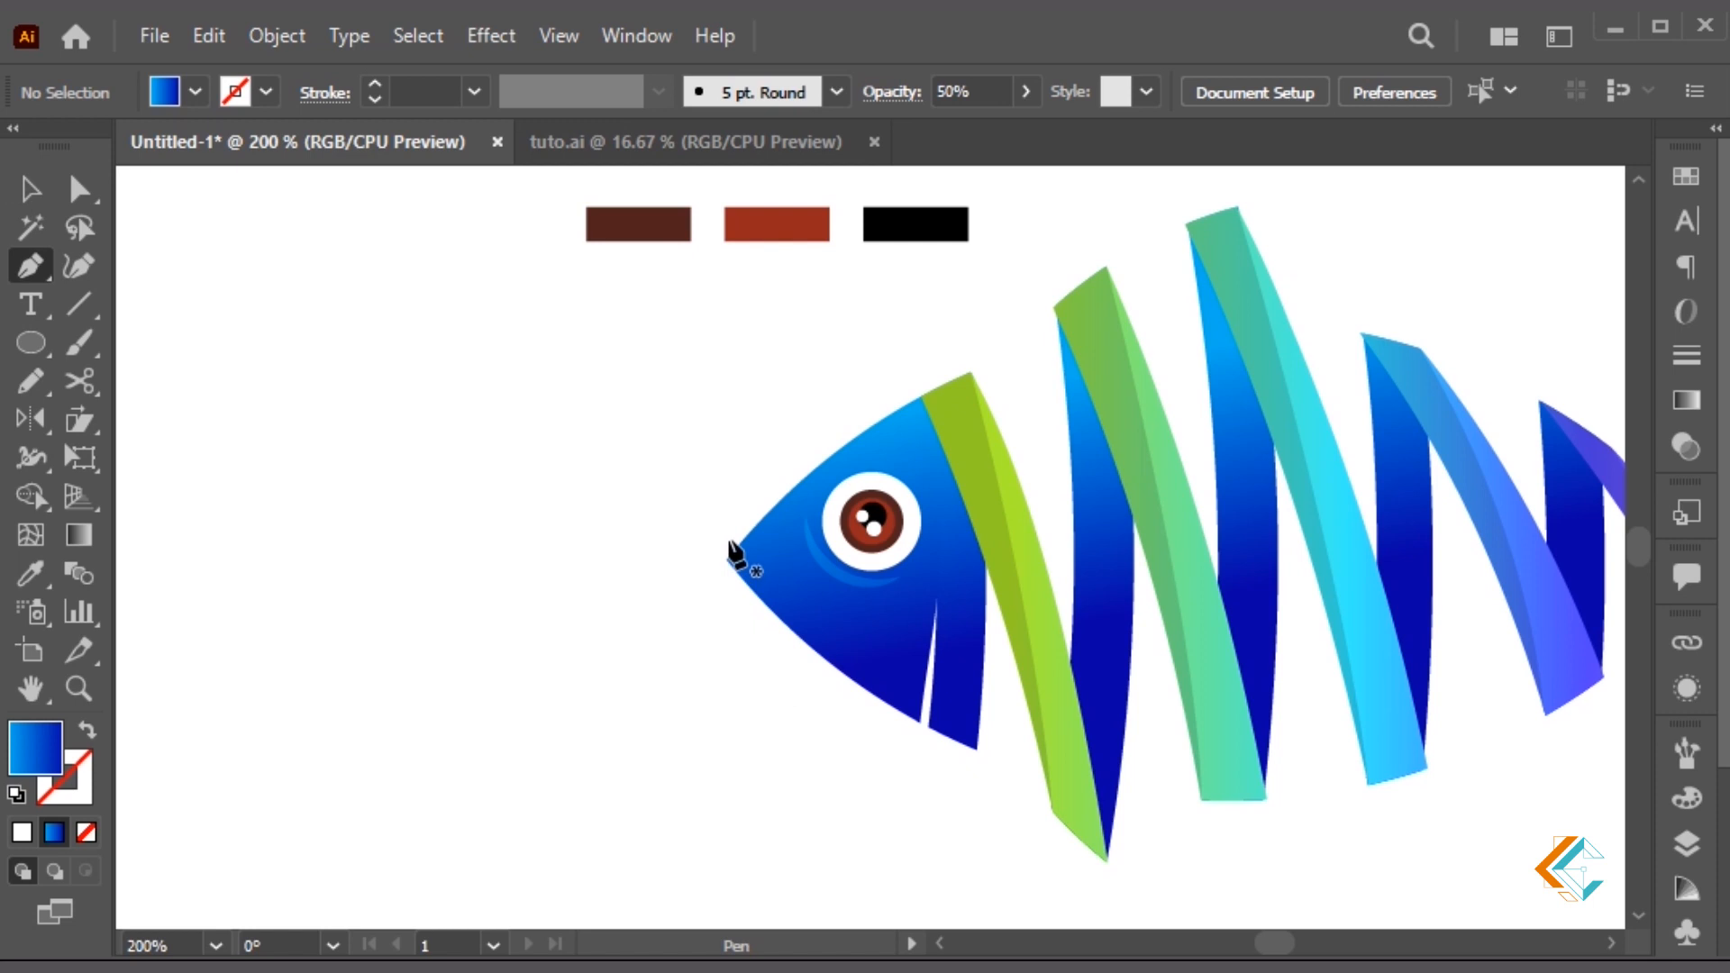
{"action": "left_click", "coordinate": [727, 539]}
{"action": "left_click", "coordinate": [771, 568]}
{"action": "left_click", "coordinate": [713, 580]}
{"action": "left_click", "coordinate": [727, 539]}
{"action": "key", "text": "i"}
{"action": "left_click", "coordinate": [836, 500]}
{"action": "key", "text": "v"}
Set the mouth triangle to 100% opacity and select the three colour swatches above the fish
{"action": "left_click", "coordinate": [731, 660]}
{"action": "left_click", "coordinate": [742, 569]}
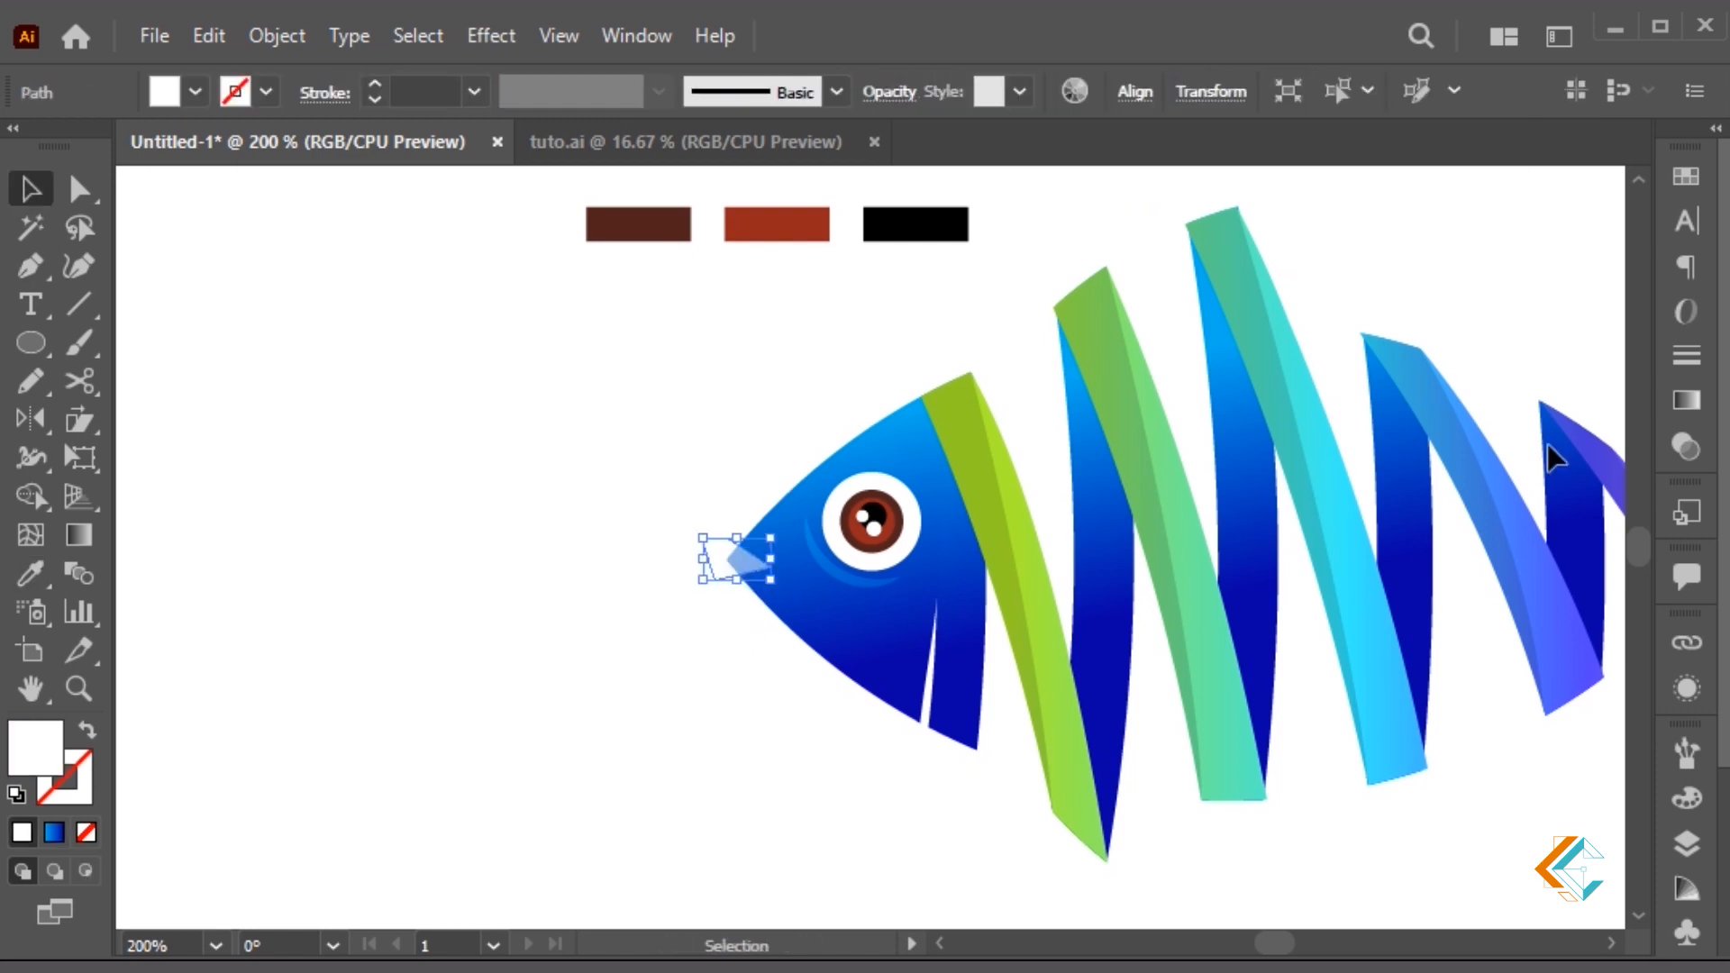
{"action": "left_click", "coordinate": [1668, 444]}
{"action": "left_click", "coordinate": [1477, 216]}
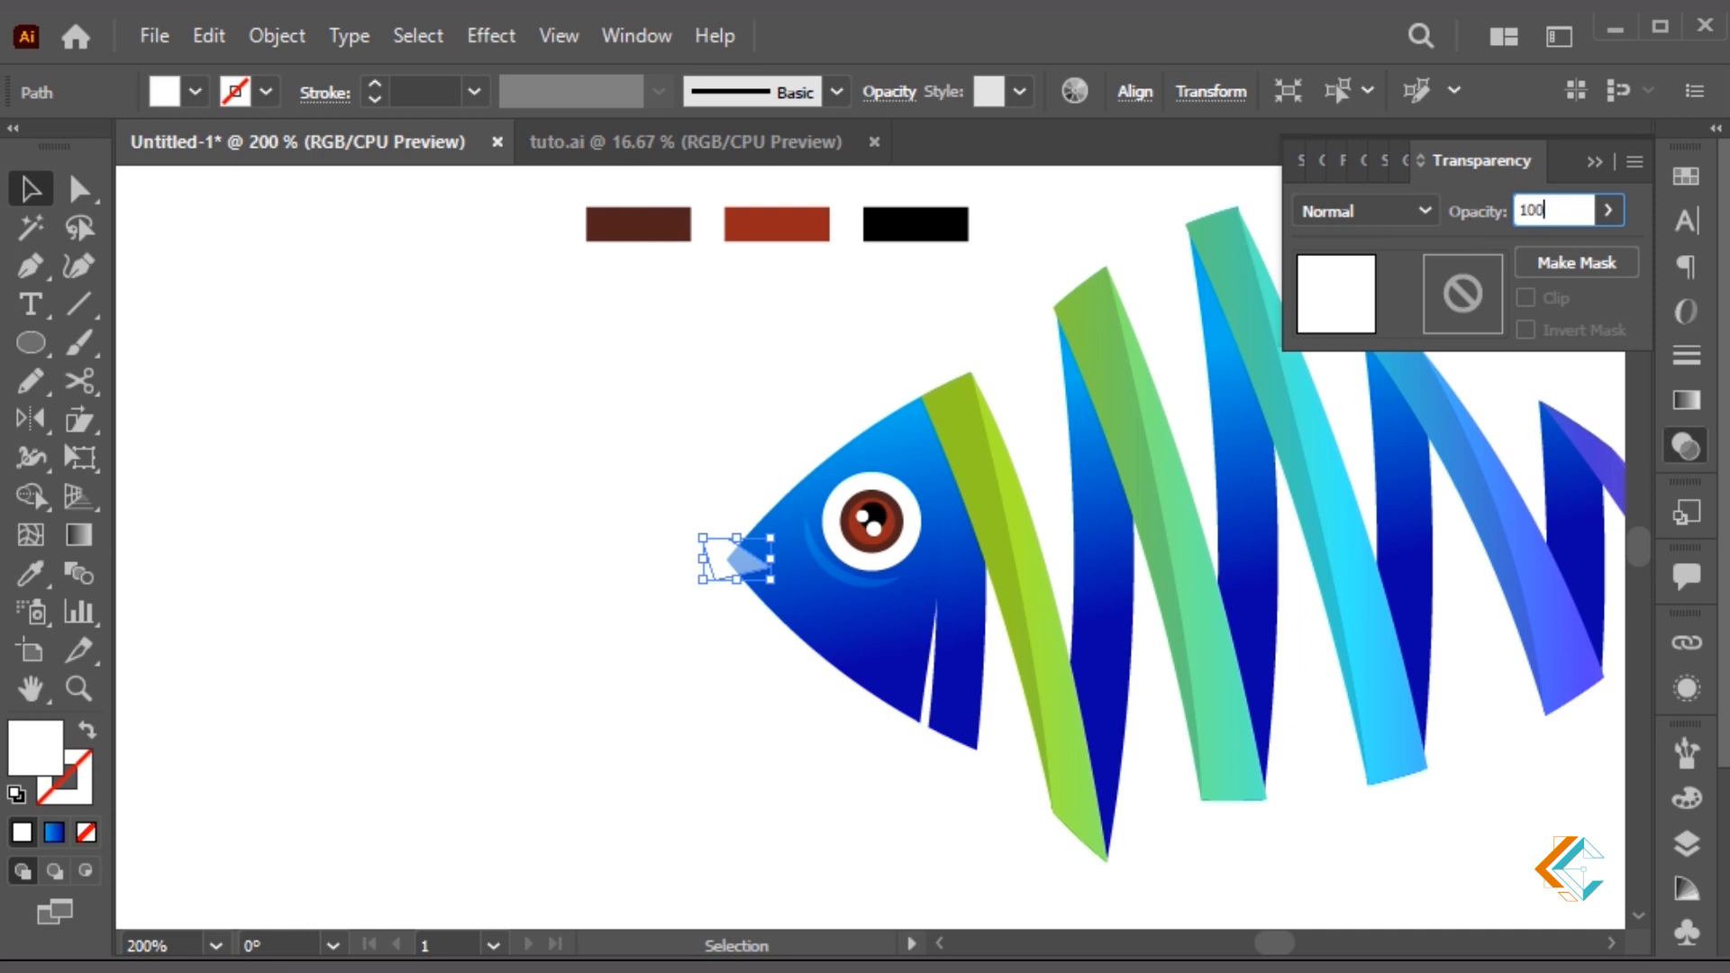
{"action": "key", "text": "Return"}
{"action": "left_click", "coordinate": [660, 887]}
{"action": "key", "text": "ctrl+minus"}
{"action": "key", "text": "ctrl+minus"}
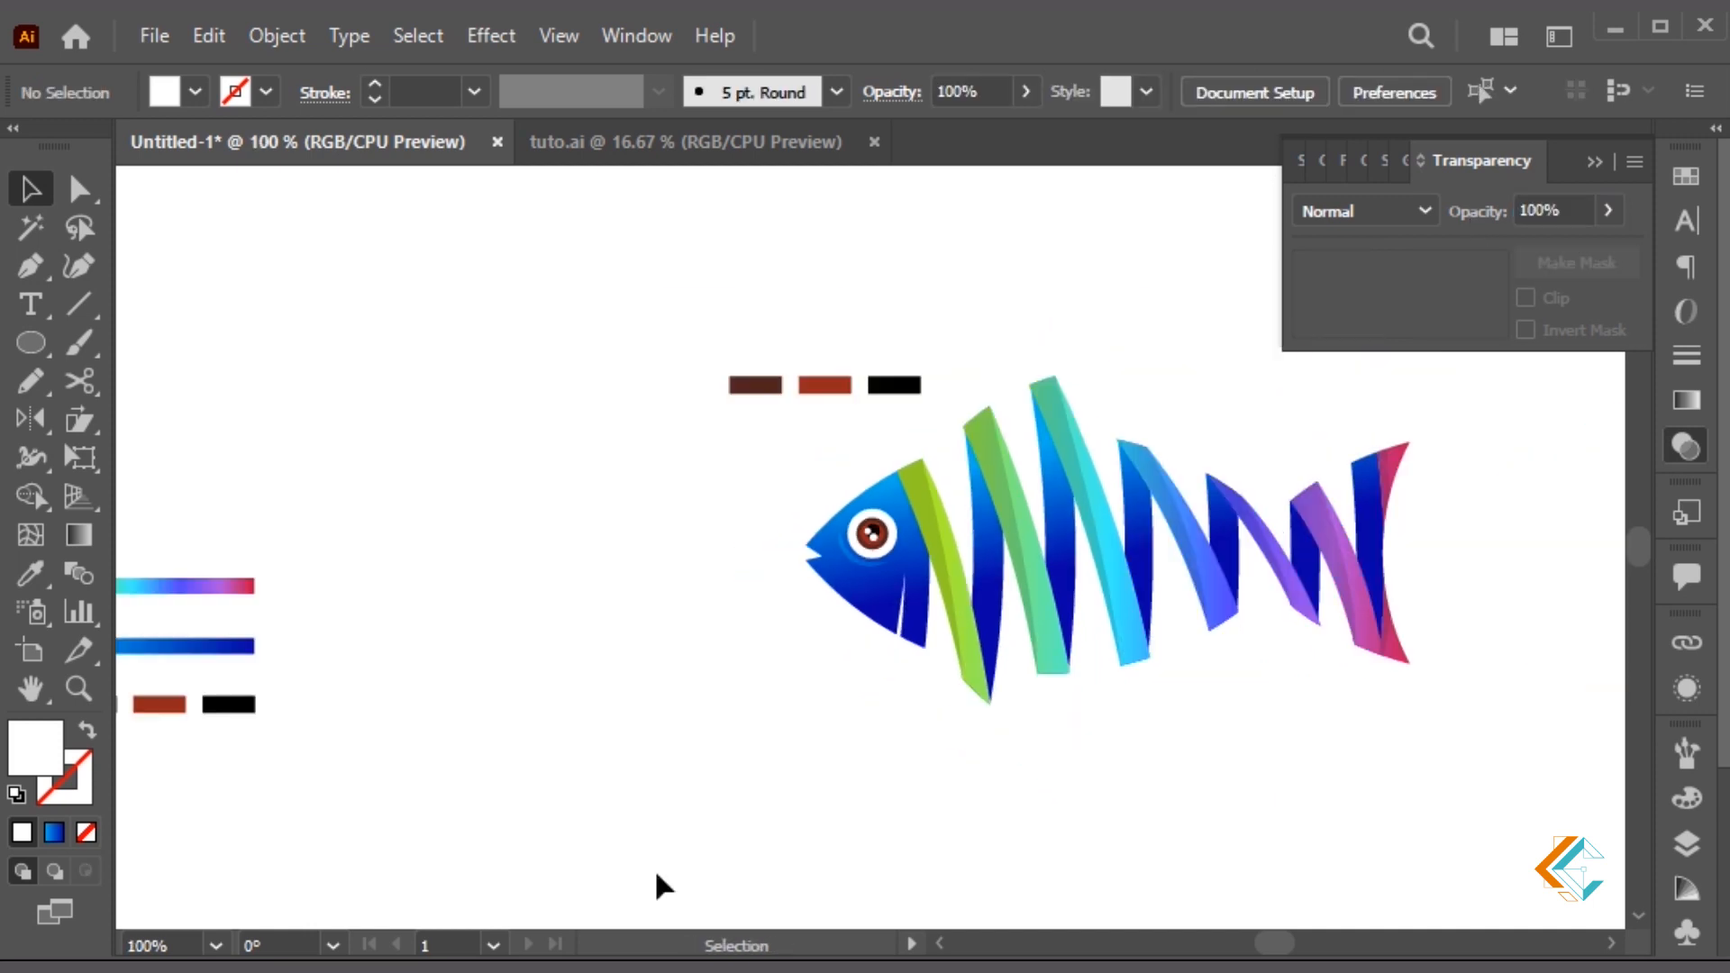
{"action": "left_click_drag", "start_coordinate": [655, 324], "coordinate": [927, 423]}
Delete the three colour swatches and scale the whole fish up around its centre
{"action": "key", "text": "Delete"}
{"action": "left_click", "coordinate": [1594, 162]}
{"action": "left_click_drag", "start_coordinate": [1505, 393], "coordinate": [1453, 405]}
{"action": "left_click_drag", "start_coordinate": [1439, 318], "coordinate": [675, 803]}
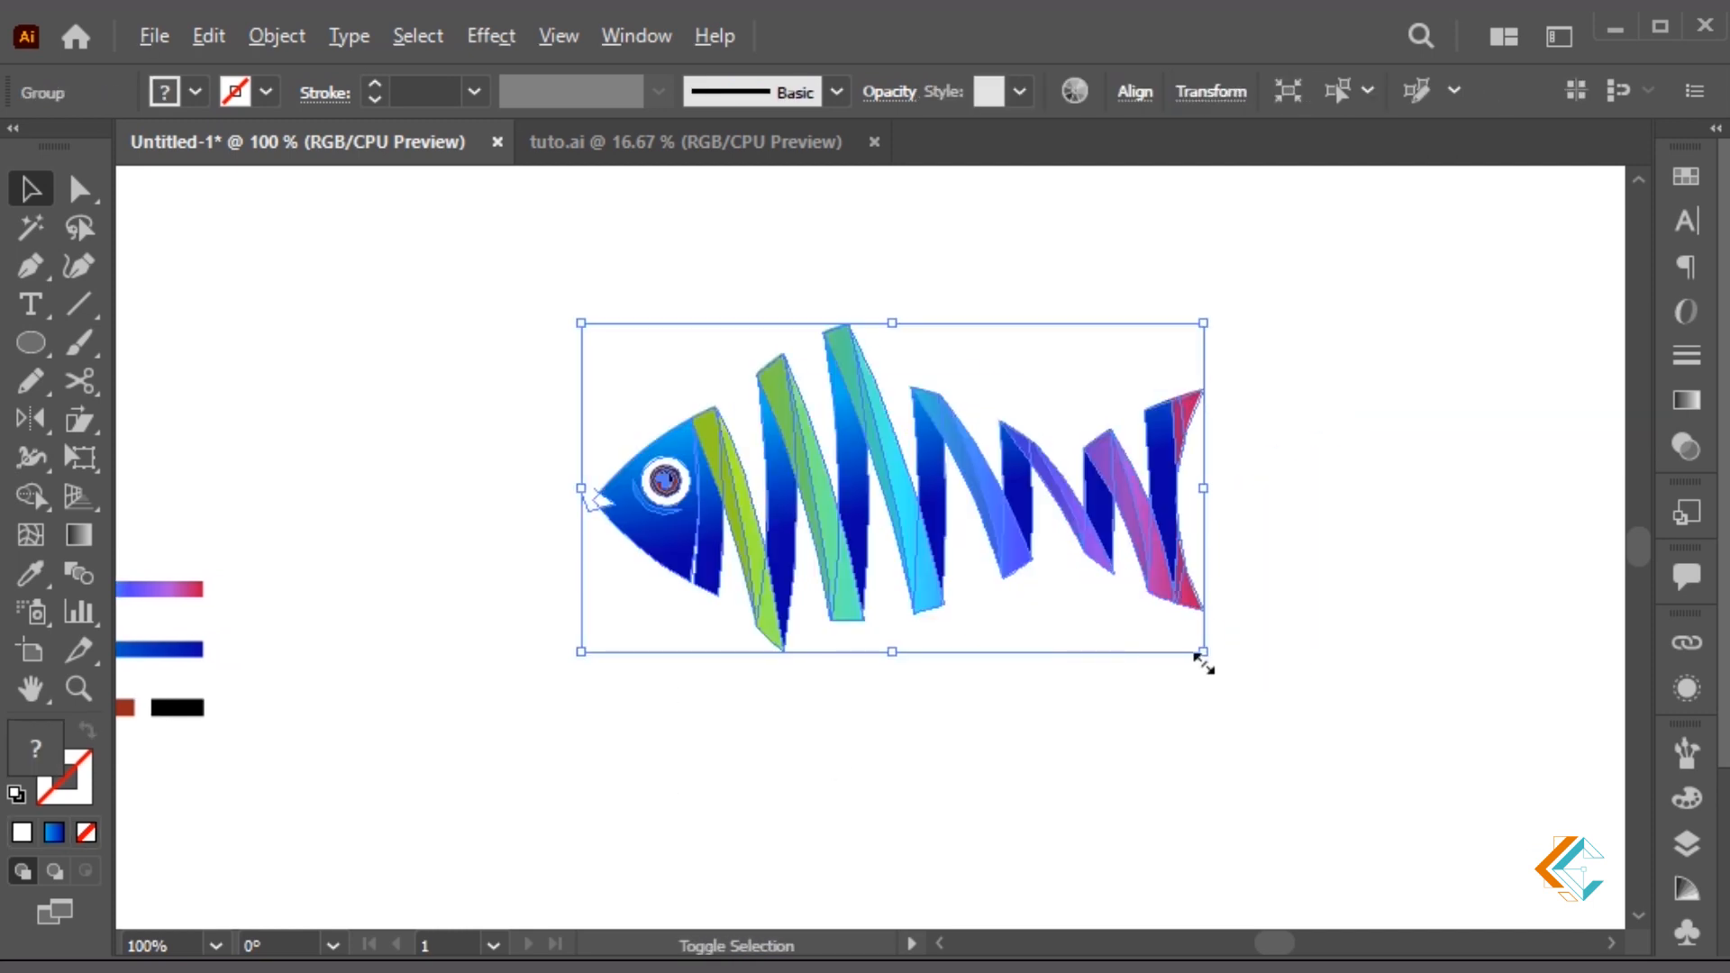
{"action": "left_click_drag", "start_coordinate": [1200, 653], "coordinate": [1246, 676]}
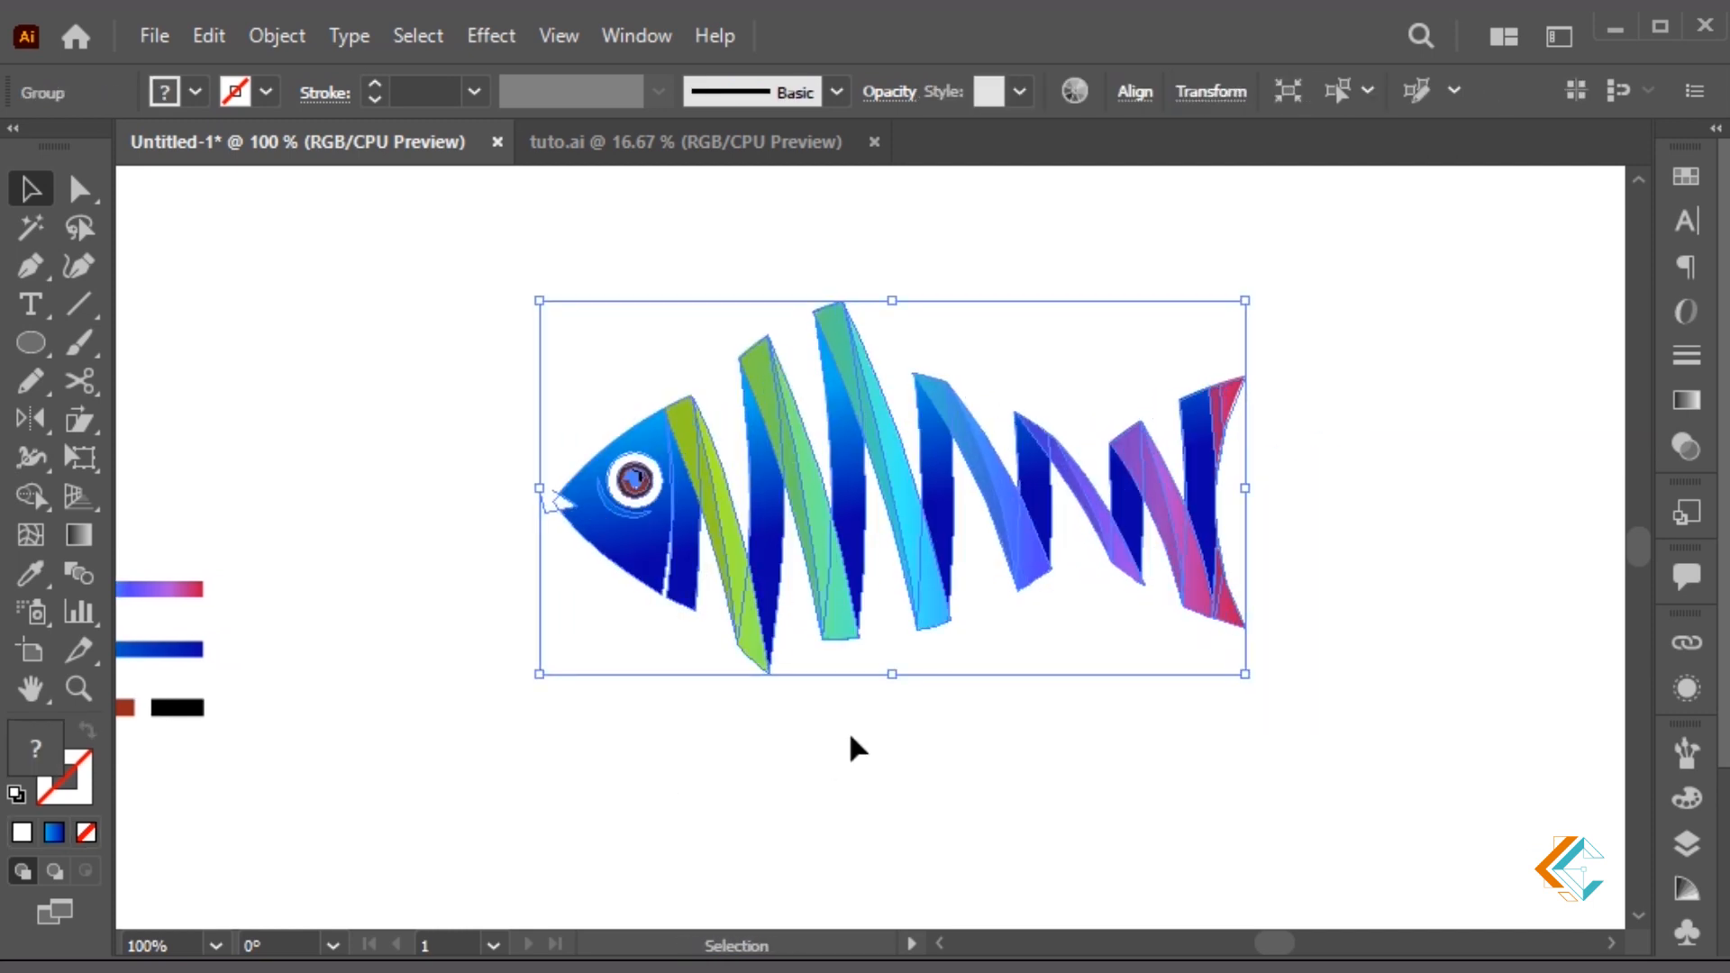
{"action": "left_click", "coordinate": [849, 745]}
Cut the mouth wedge out of the fish head with the Shape Builder
{"action": "key", "text": "z"}
{"action": "left_click_drag", "start_coordinate": [649, 539], "coordinate": [664, 547]}
{"action": "key", "text": "a"}
{"action": "left_click", "coordinate": [890, 619]}
{"action": "left_click", "coordinate": [1009, 560], "text": "shift"}
{"action": "key", "text": "shift+m"}
{"action": "left_click_drag", "start_coordinate": [933, 602], "coordinate": [805, 596]}
{"action": "key", "text": "v"}
{"action": "left_click", "coordinate": [878, 437]}
Enlarge the fish group again and move it right and down
{"action": "key", "text": "ctrl+minus"}
{"action": "key", "text": "ctrl+minus"}
{"action": "key", "text": "ctrl+minus"}
{"action": "key", "text": "ctrl+minus"}
{"action": "key", "text": "ctrl+minus"}
{"action": "key", "text": "ctrl+minus"}
{"action": "key", "text": "ctrl+minus"}
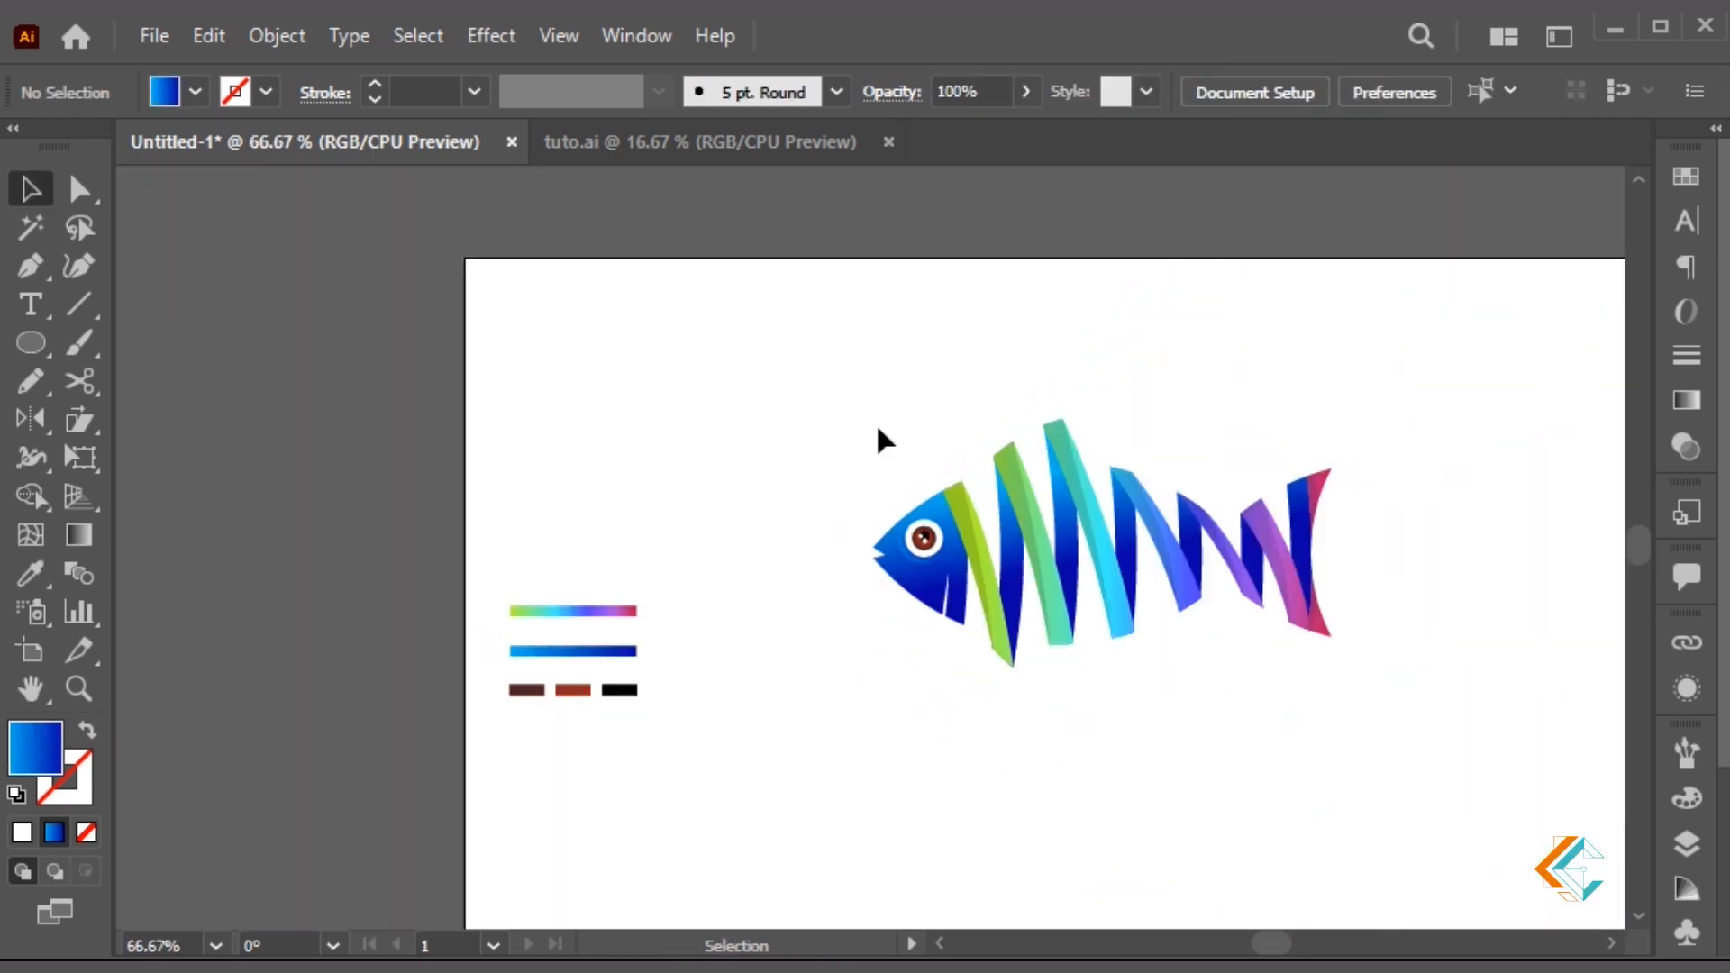
{"action": "left_click_drag", "start_coordinate": [1176, 500], "coordinate": [941, 502]}
{"action": "left_click", "coordinate": [1084, 601]}
{"action": "left_click_drag", "start_coordinate": [1097, 669], "coordinate": [1144, 715]}
{"action": "left_click_drag", "start_coordinate": [1103, 595], "coordinate": [1160, 644]}
{"action": "left_click", "coordinate": [1301, 691]}
{"action": "left_click_drag", "start_coordinate": [1161, 831], "coordinate": [1166, 726]}
{"action": "key", "text": "t"}
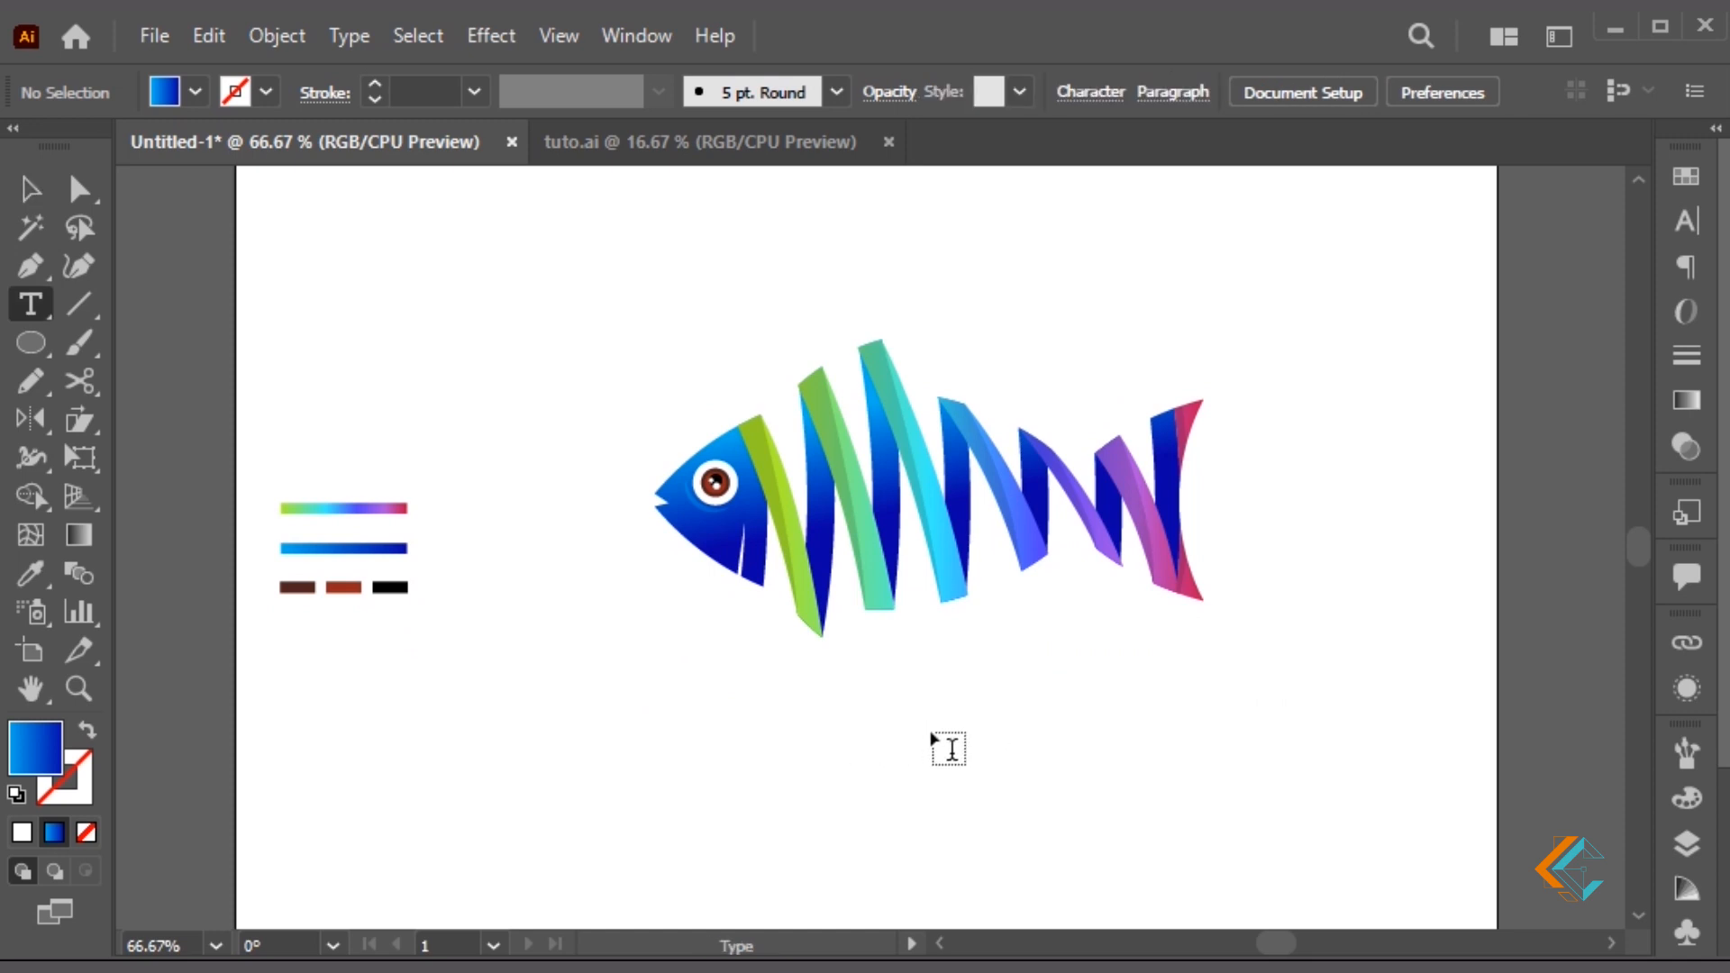
Type 'FiSH Deisgn' below the fish, enlarge it and set it in Harabara
{"action": "left_click", "coordinate": [874, 755]}
{"action": "type", "text": "Fi"}
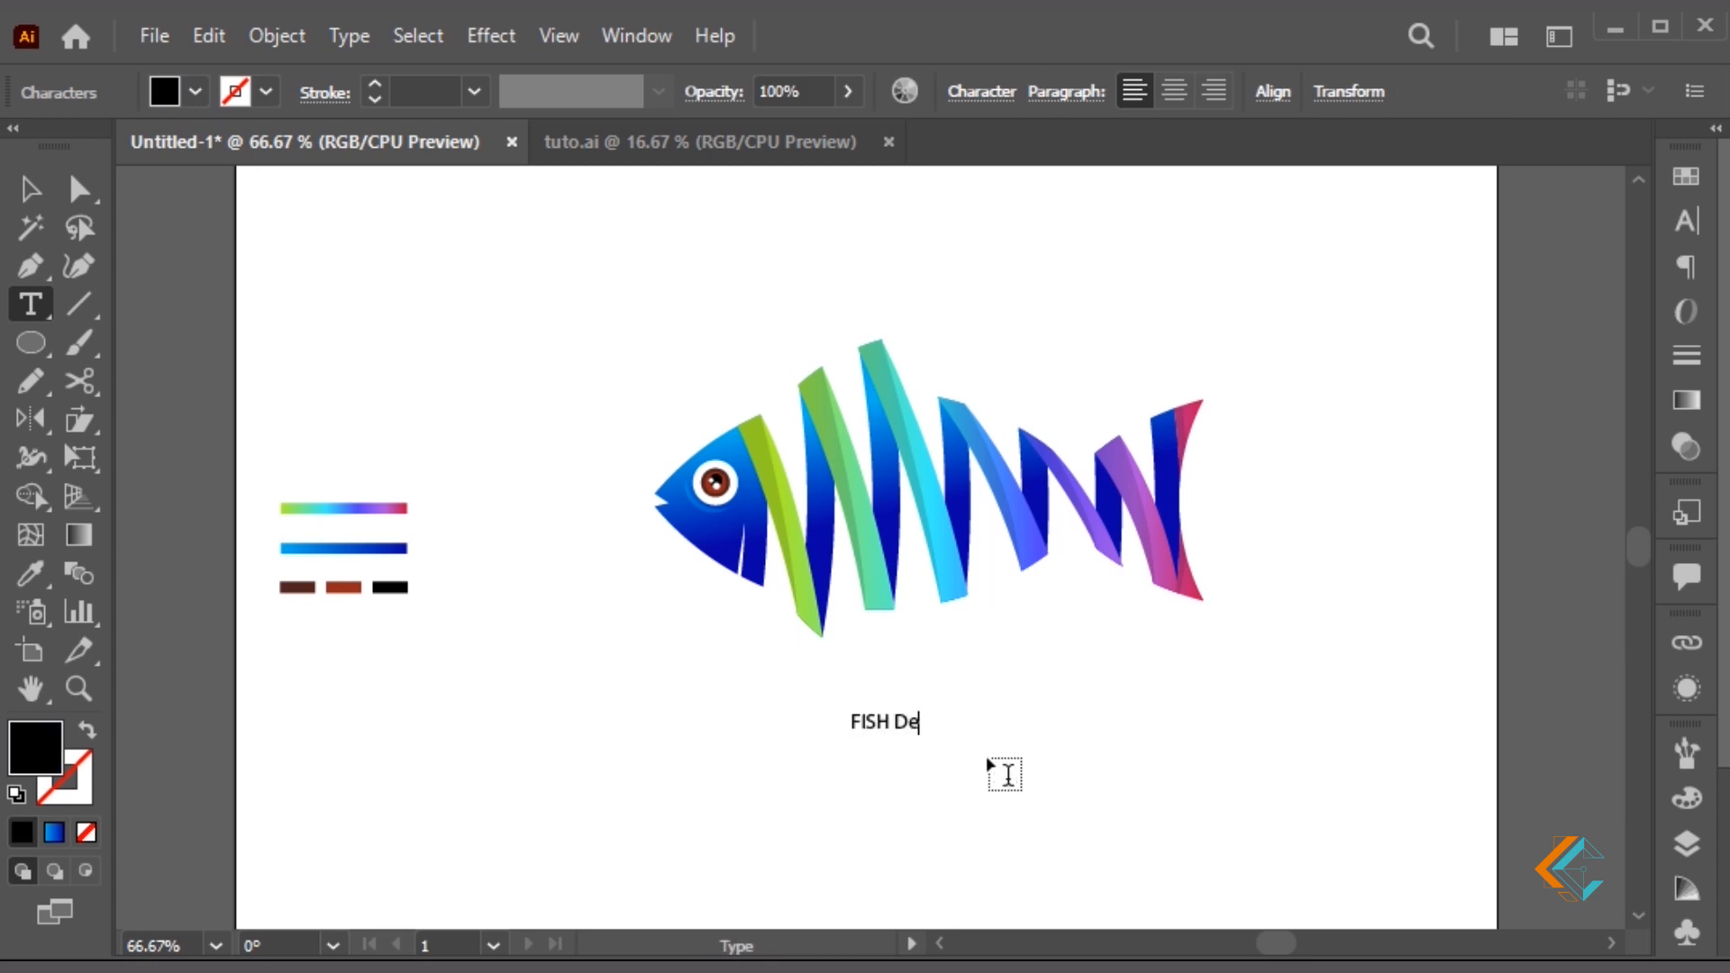
{"action": "type", "text": "SH Deisgn"}
{"action": "key", "text": "Escape"}
{"action": "left_click_drag", "start_coordinate": [960, 734], "coordinate": [1050, 803]}
{"action": "left_click", "coordinate": [1686, 221]}
{"action": "left_click", "coordinate": [1446, 225]}
{"action": "type", "text": "h"}
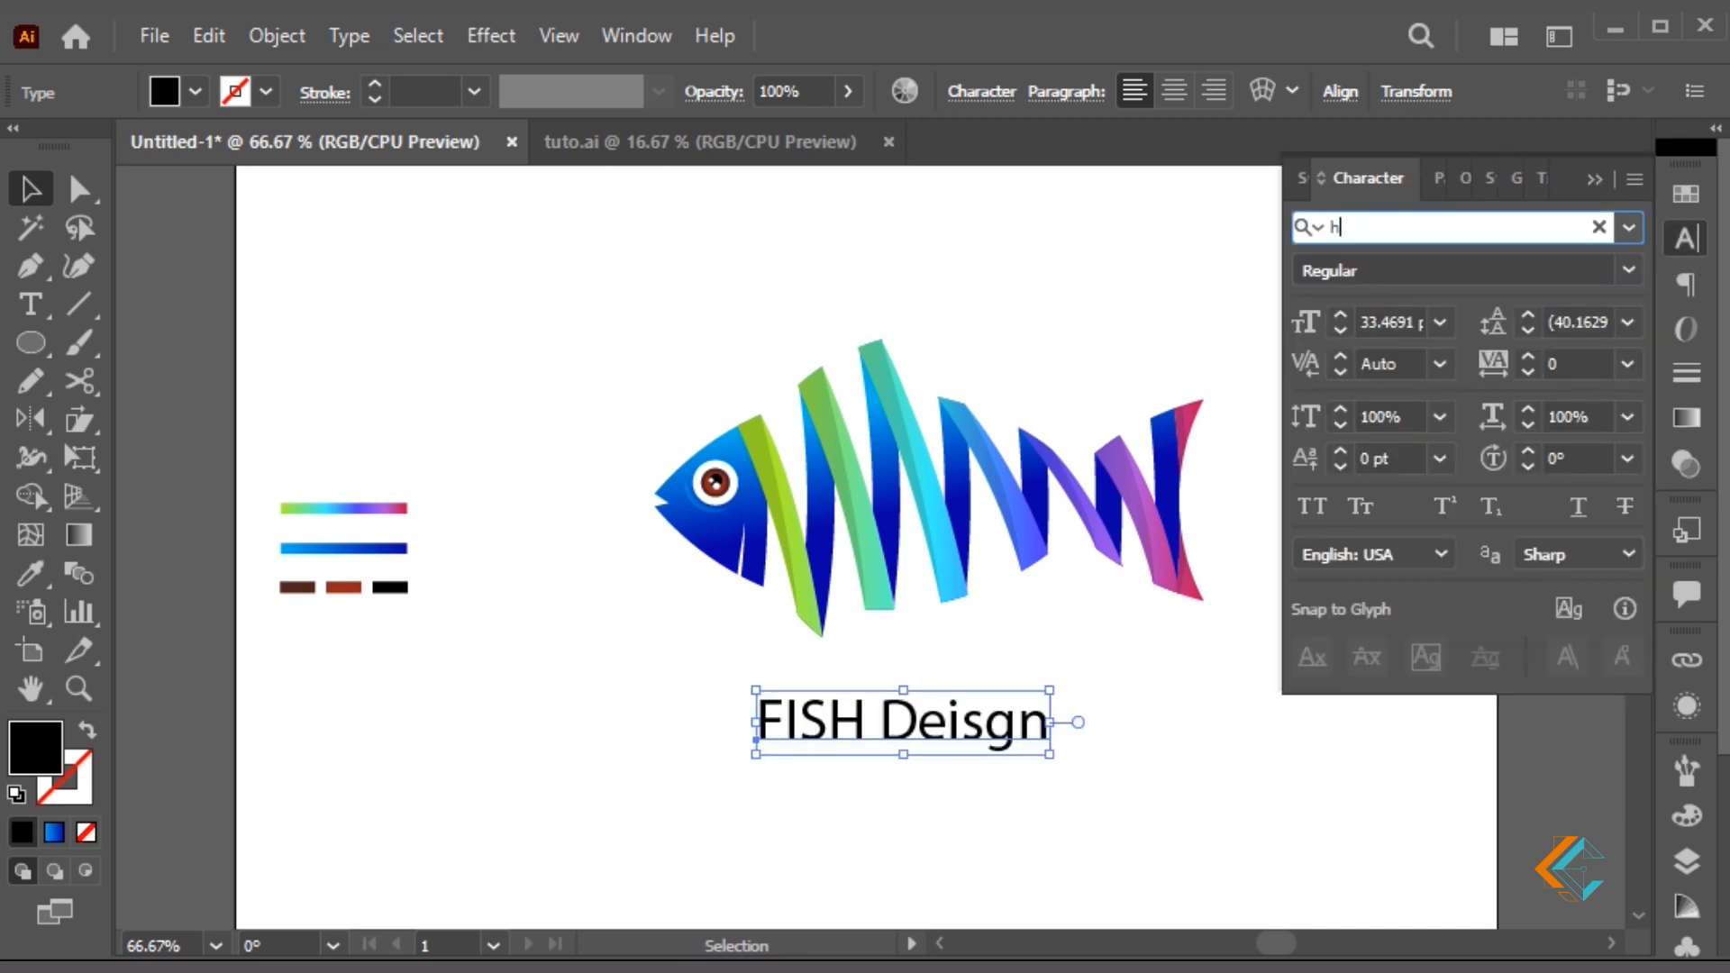
{"action": "type", "text": "arab"}
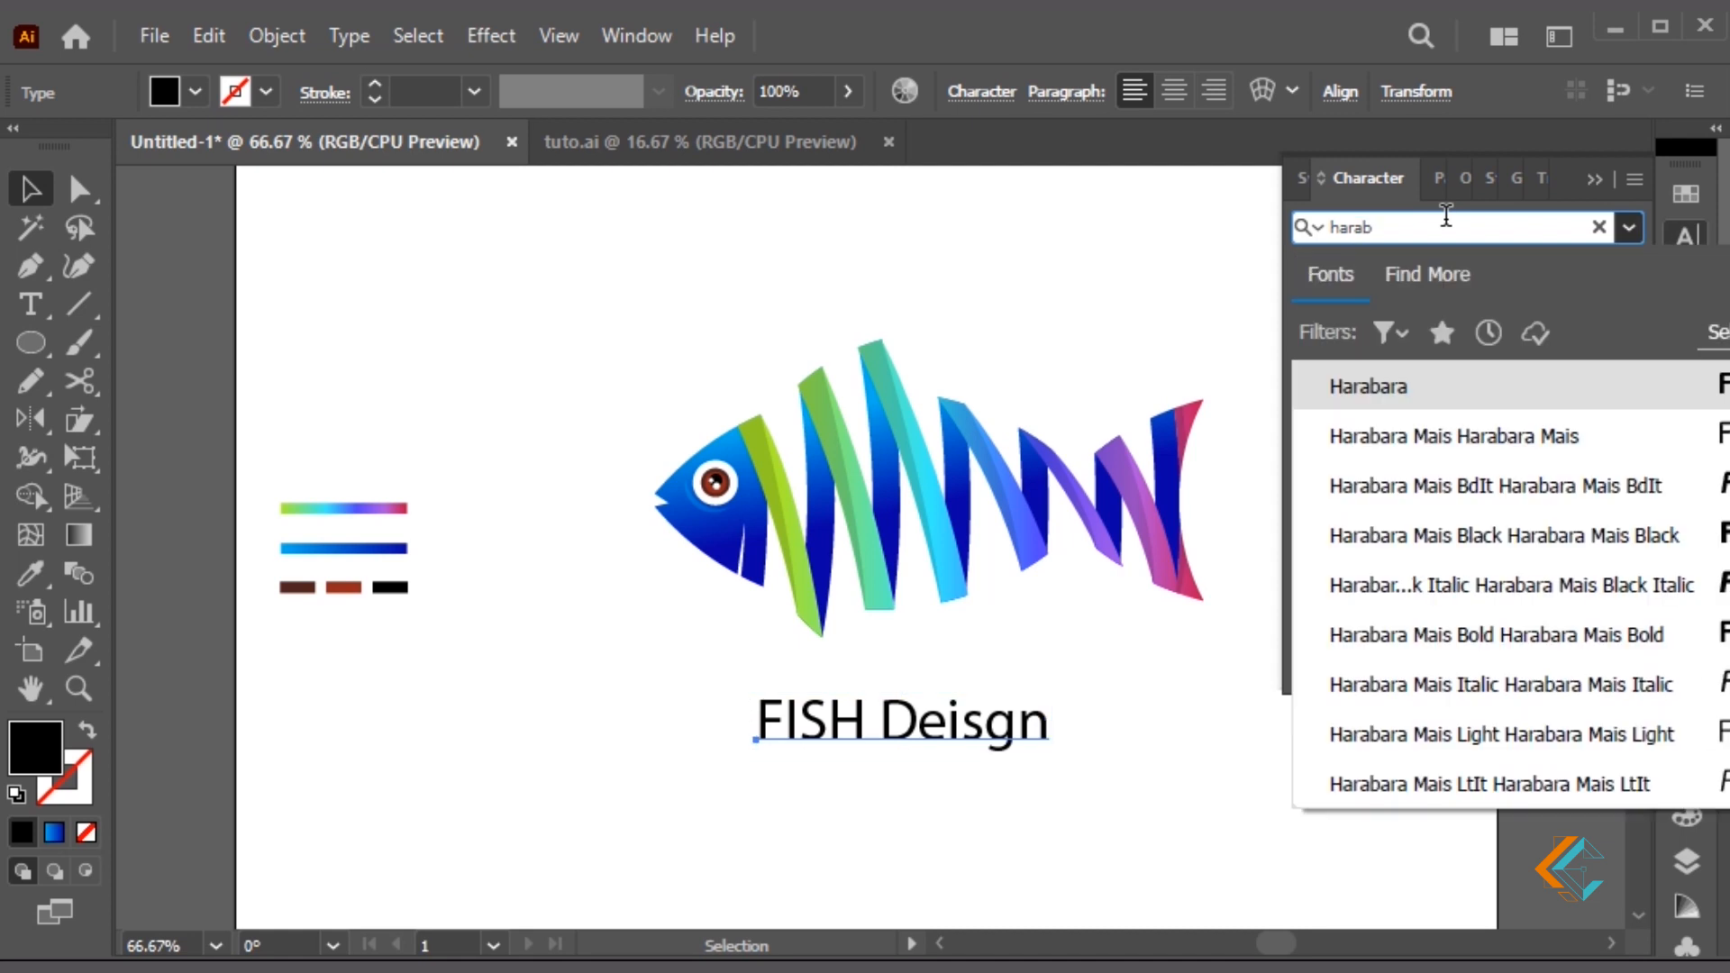
{"action": "left_click", "coordinate": [1583, 437]}
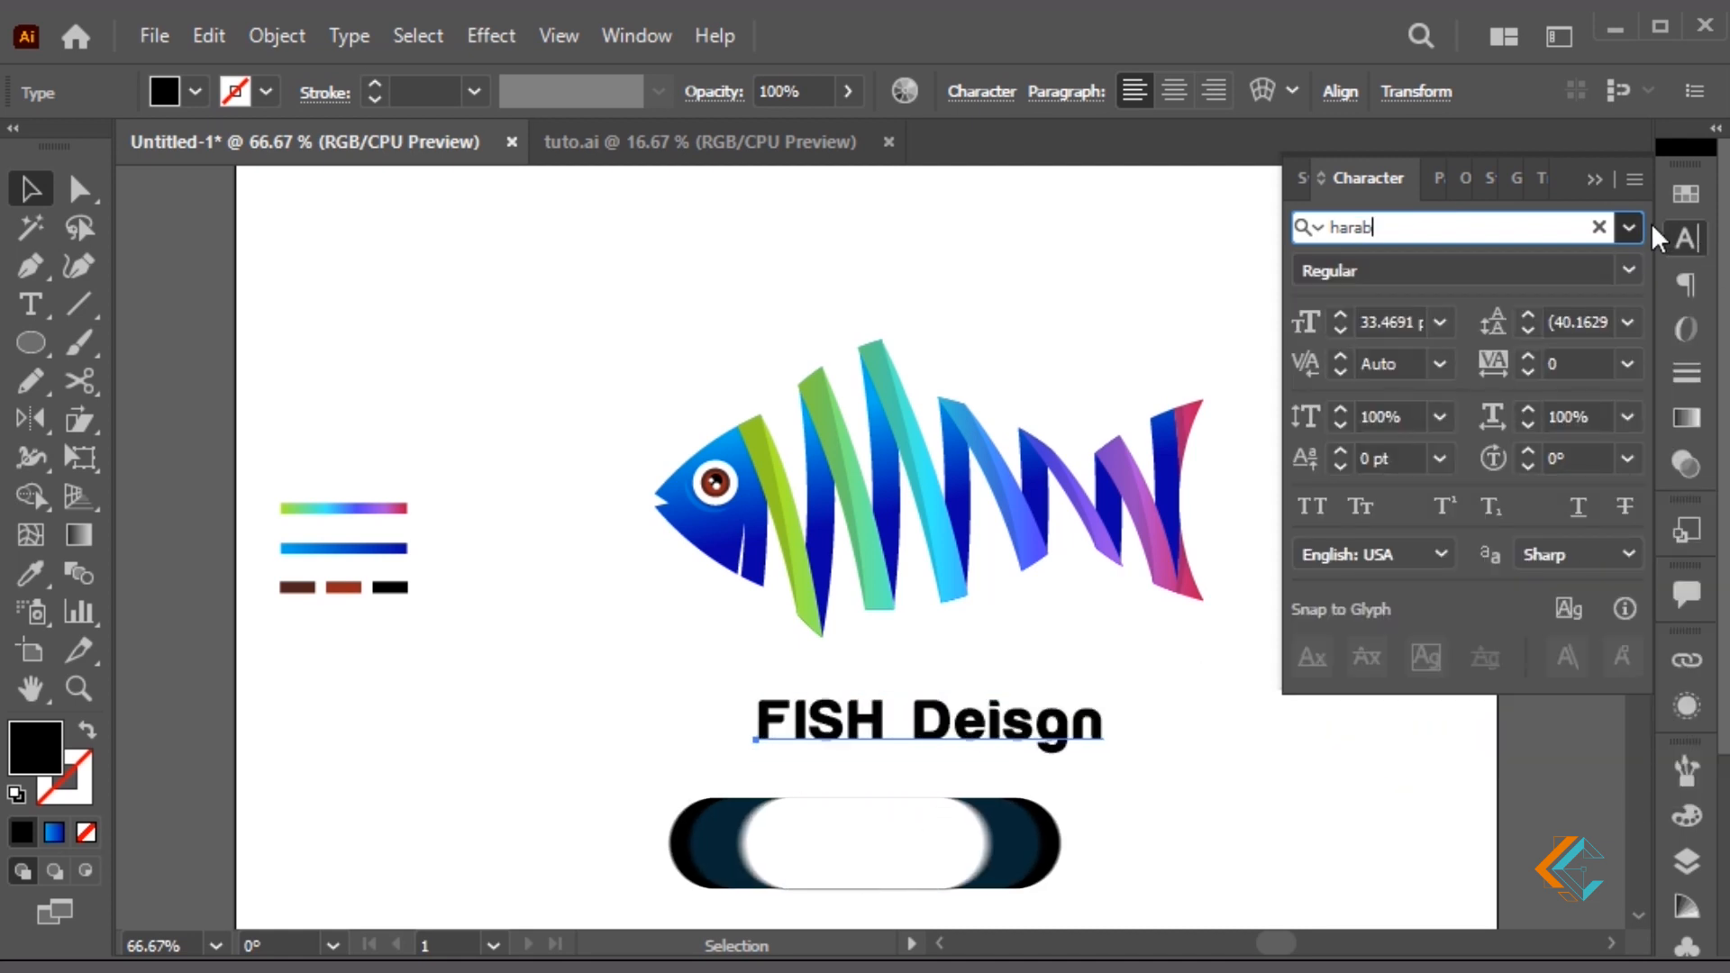
Change the text to lowercase, enlarge it and delete the space to read 'fishdeisgn'
{"action": "left_click", "coordinate": [1598, 181]}
{"action": "left_click", "coordinate": [1081, 748]}
{"action": "left_click", "coordinate": [348, 36]}
{"action": "mouse_move", "coordinate": [540, 529]}
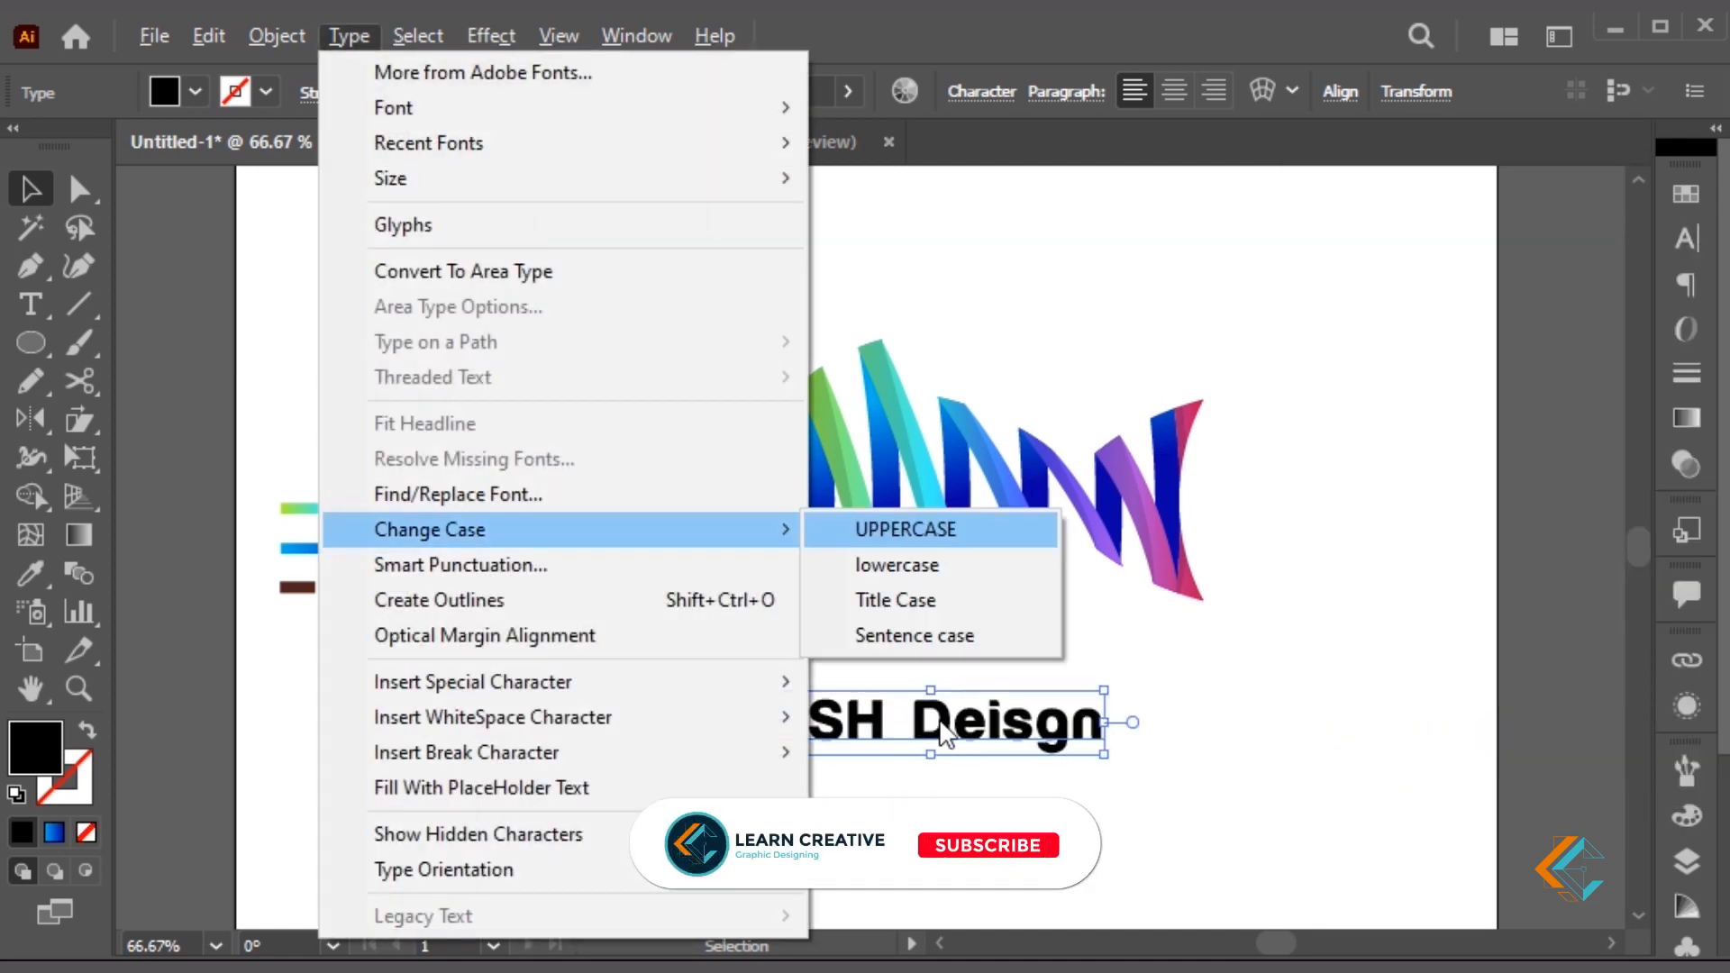
{"action": "left_click", "coordinate": [884, 562]}
{"action": "left_click_drag", "start_coordinate": [1077, 755], "coordinate": [1031, 739]}
{"action": "double_click", "coordinate": [870, 692]}
{"action": "key", "text": "BackSpace"}
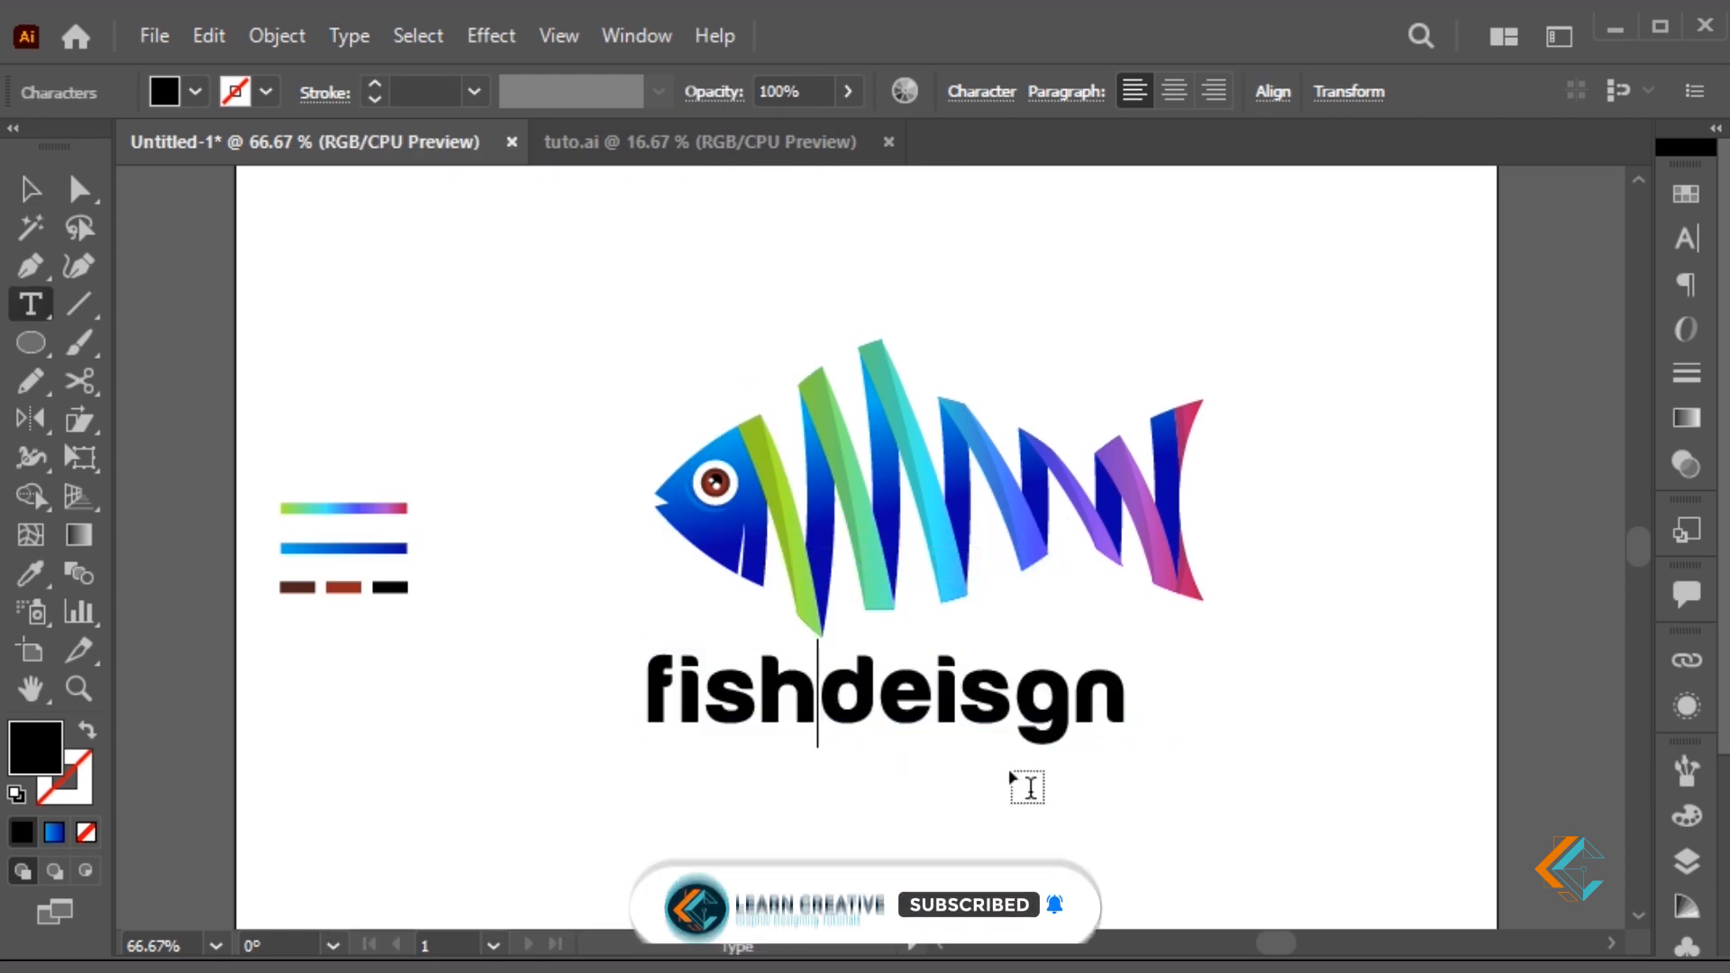
{"action": "key", "text": "Escape"}
{"action": "left_click_drag", "start_coordinate": [1009, 721], "coordinate": [1049, 721]}
Shrink the fish slightly and move the 'fishdeisgn' text up beneath it
{"action": "left_click", "coordinate": [1162, 528]}
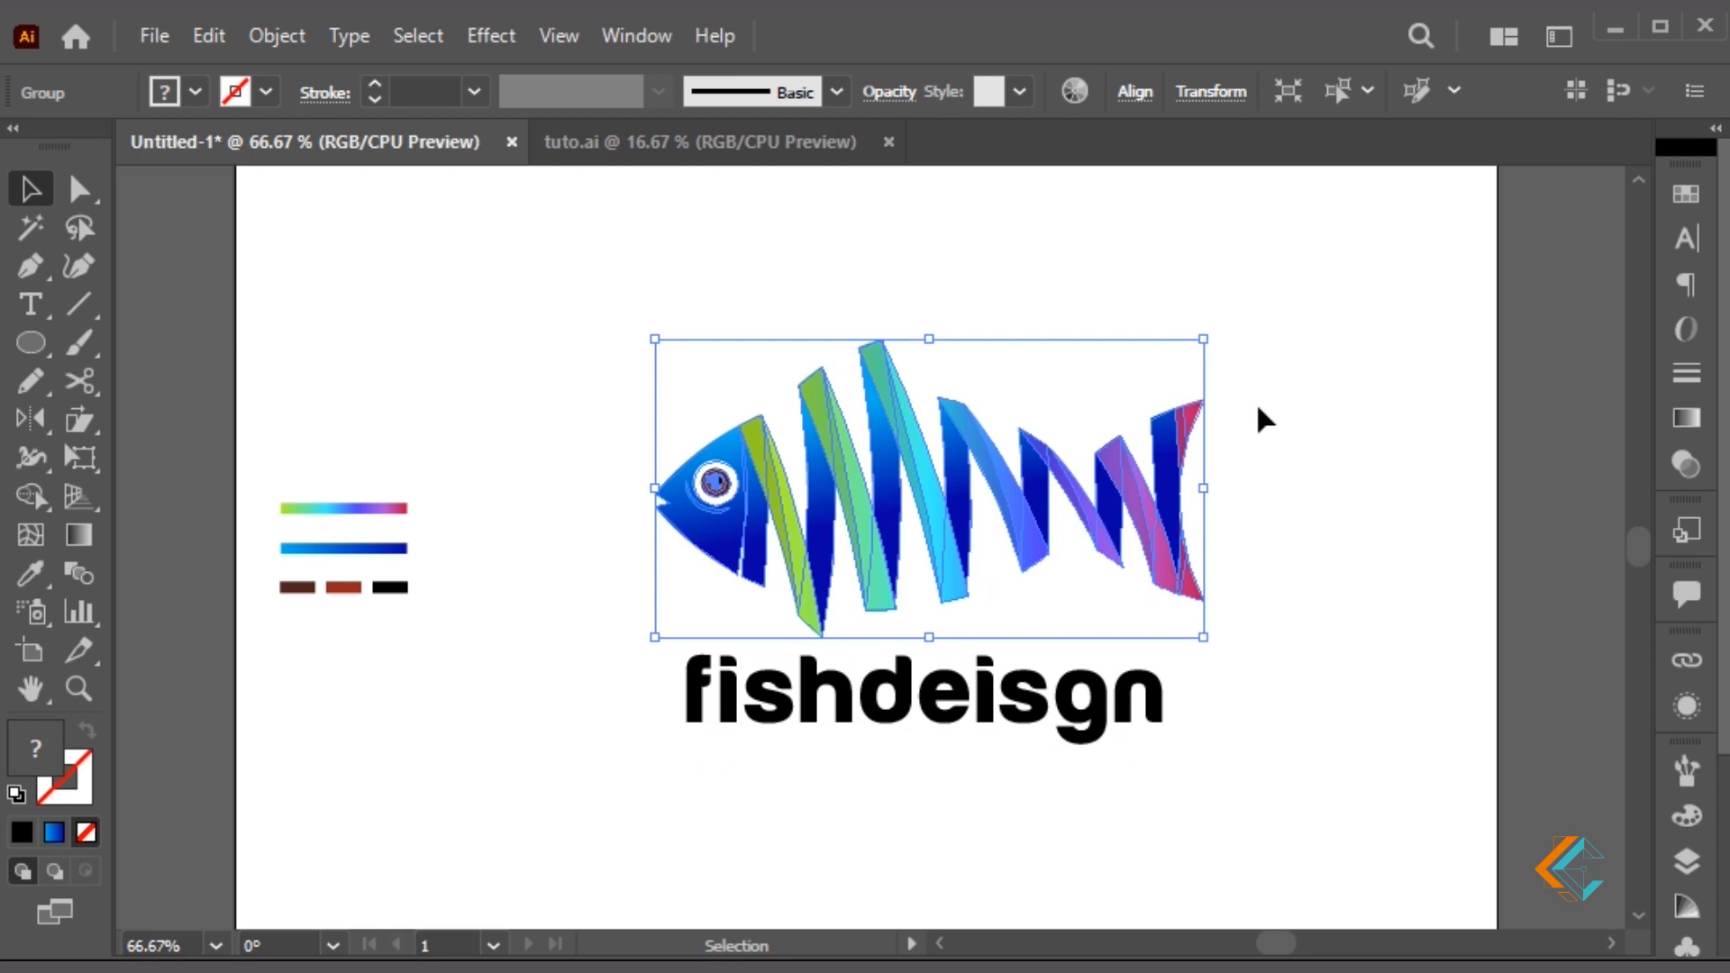
{"action": "left_click_drag", "start_coordinate": [1207, 345], "coordinate": [1217, 385]}
{"action": "left_click", "coordinate": [1126, 784]}
{"action": "left_click_drag", "start_coordinate": [1120, 735], "coordinate": [1125, 708]}
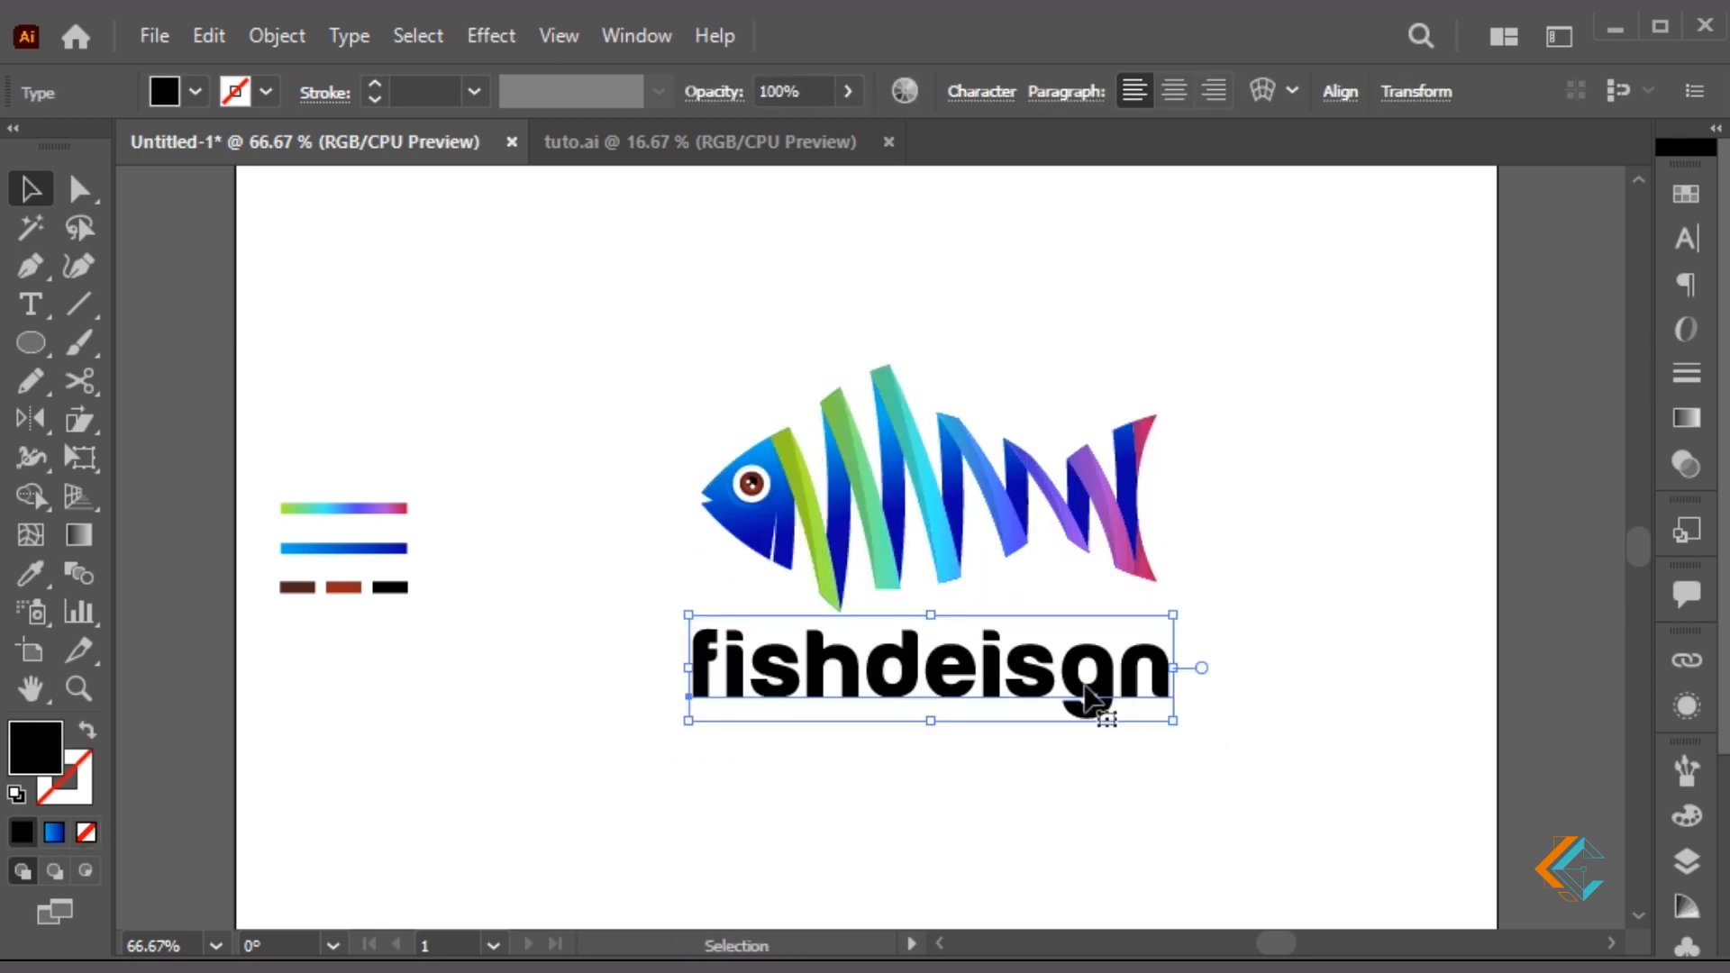
Expand the text into shapes and give it the head's blue gradient
{"action": "left_click", "coordinate": [278, 36]}
{"action": "left_click", "coordinate": [474, 383]}
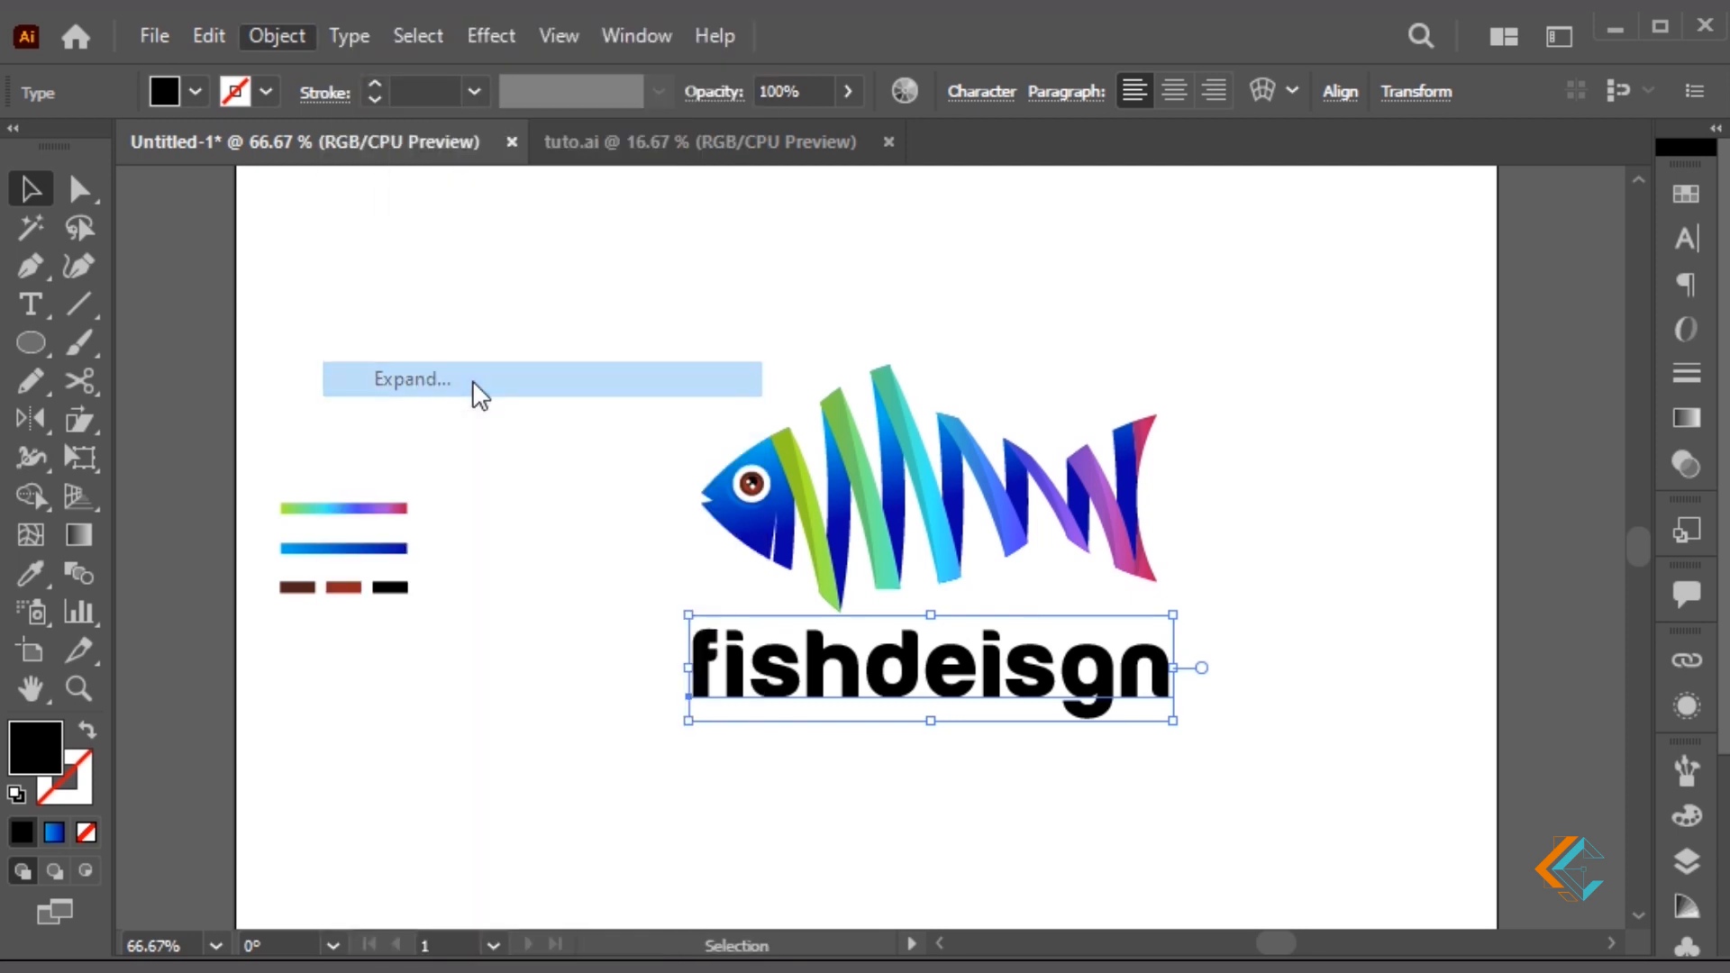
{"action": "key", "text": "Return"}
{"action": "key", "text": "i"}
{"action": "left_click", "coordinate": [780, 523]}
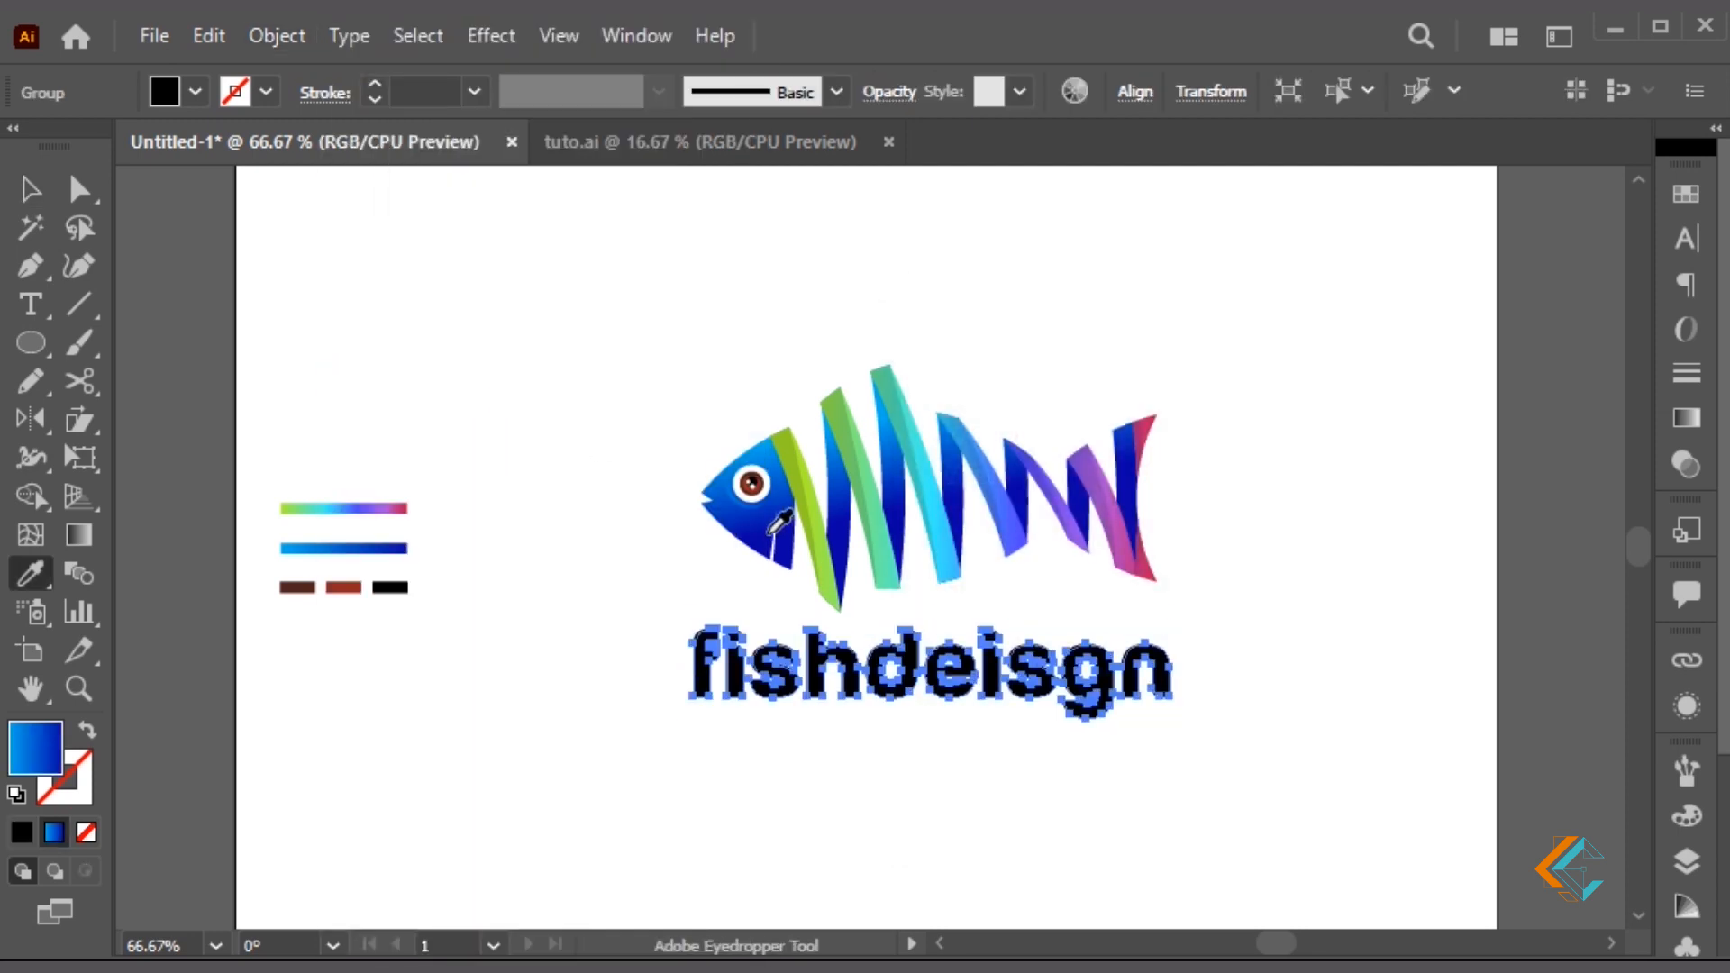
Inside the text group, fill 'deisgn' with the fish's rainbow gradient, running horizontally
{"action": "key", "text": "v"}
{"action": "left_click", "coordinate": [928, 752]}
{"action": "double_click", "coordinate": [905, 695]}
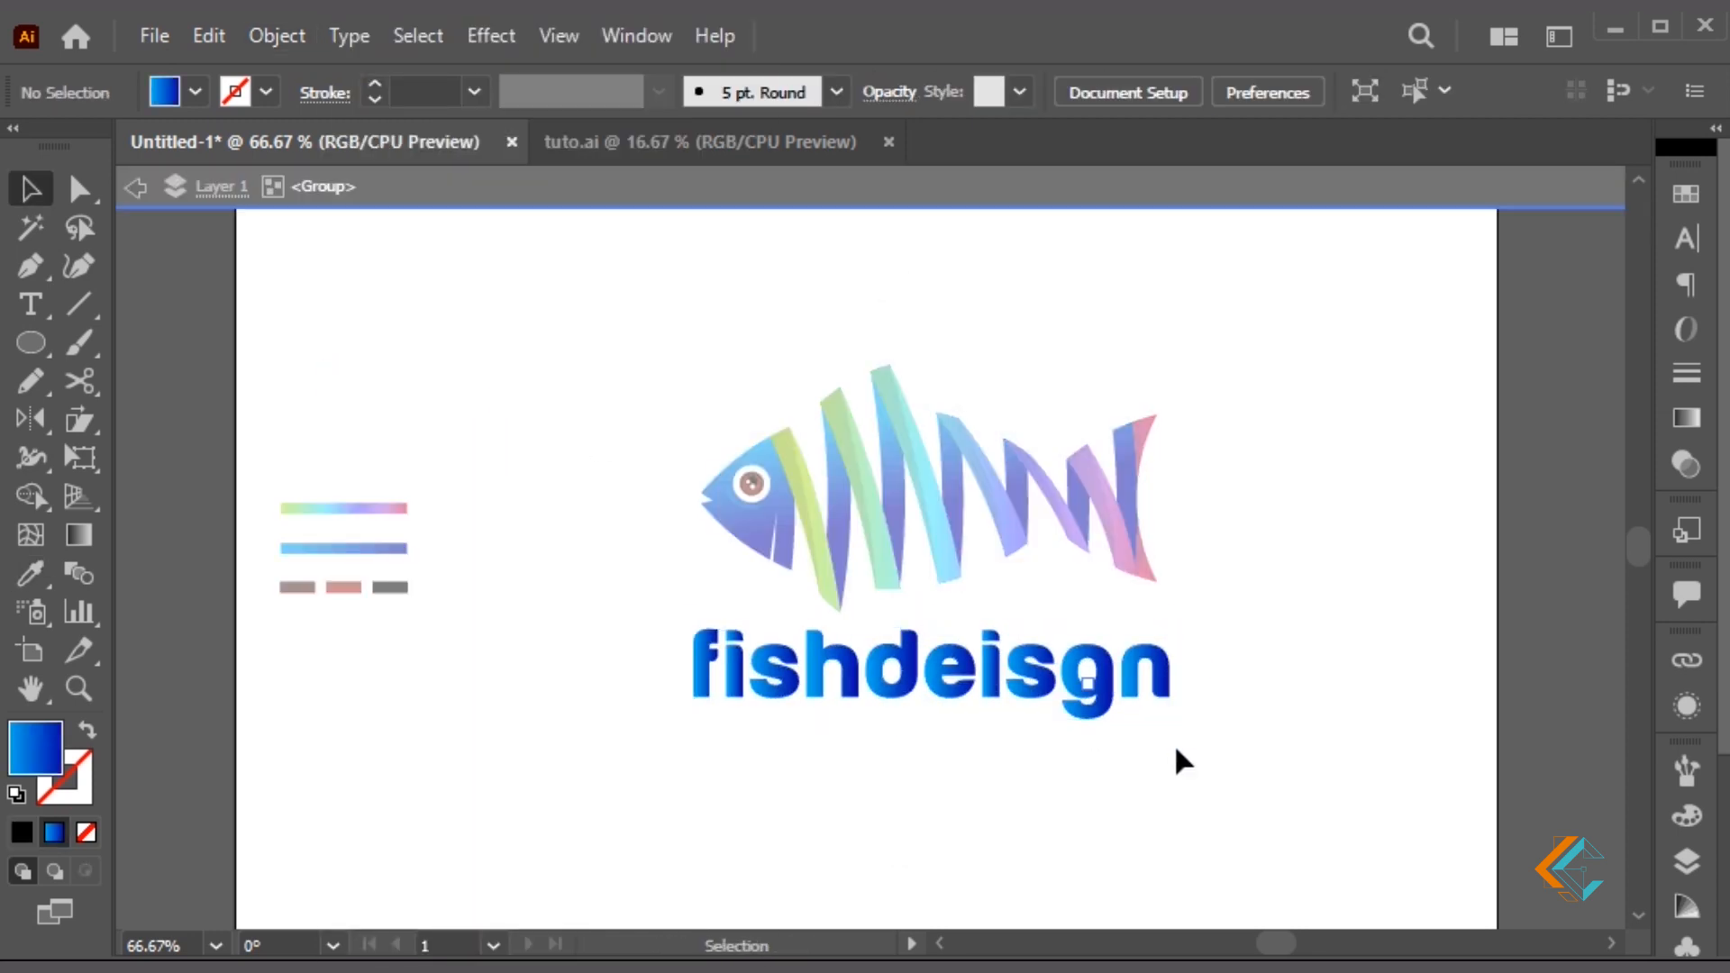
{"action": "left_click_drag", "start_coordinate": [1180, 761], "coordinate": [900, 652]}
{"action": "key", "text": "i"}
{"action": "left_click", "coordinate": [938, 456]}
{"action": "key", "text": "g"}
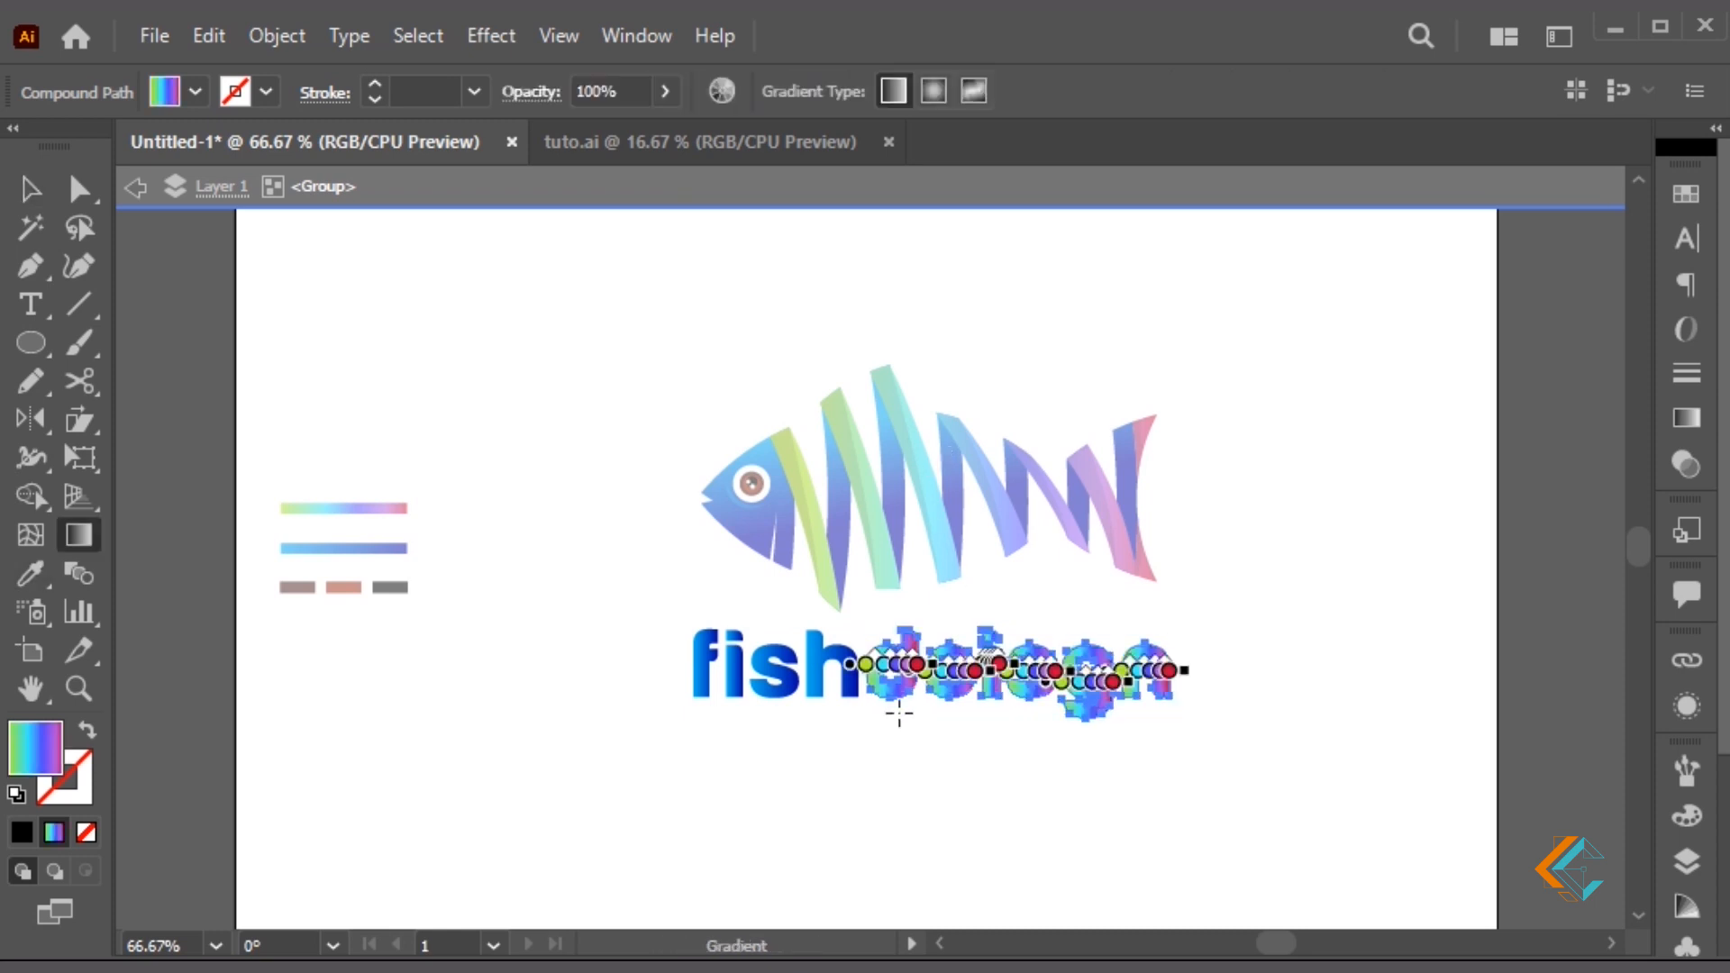
{"action": "left_click_drag", "start_coordinate": [867, 718], "coordinate": [1191, 718]}
Give the letters 'fish' a blue gradient angled diagonally
{"action": "key", "text": "v"}
{"action": "left_click_drag", "start_coordinate": [810, 718], "coordinate": [699, 663]}
{"action": "key", "text": "g"}
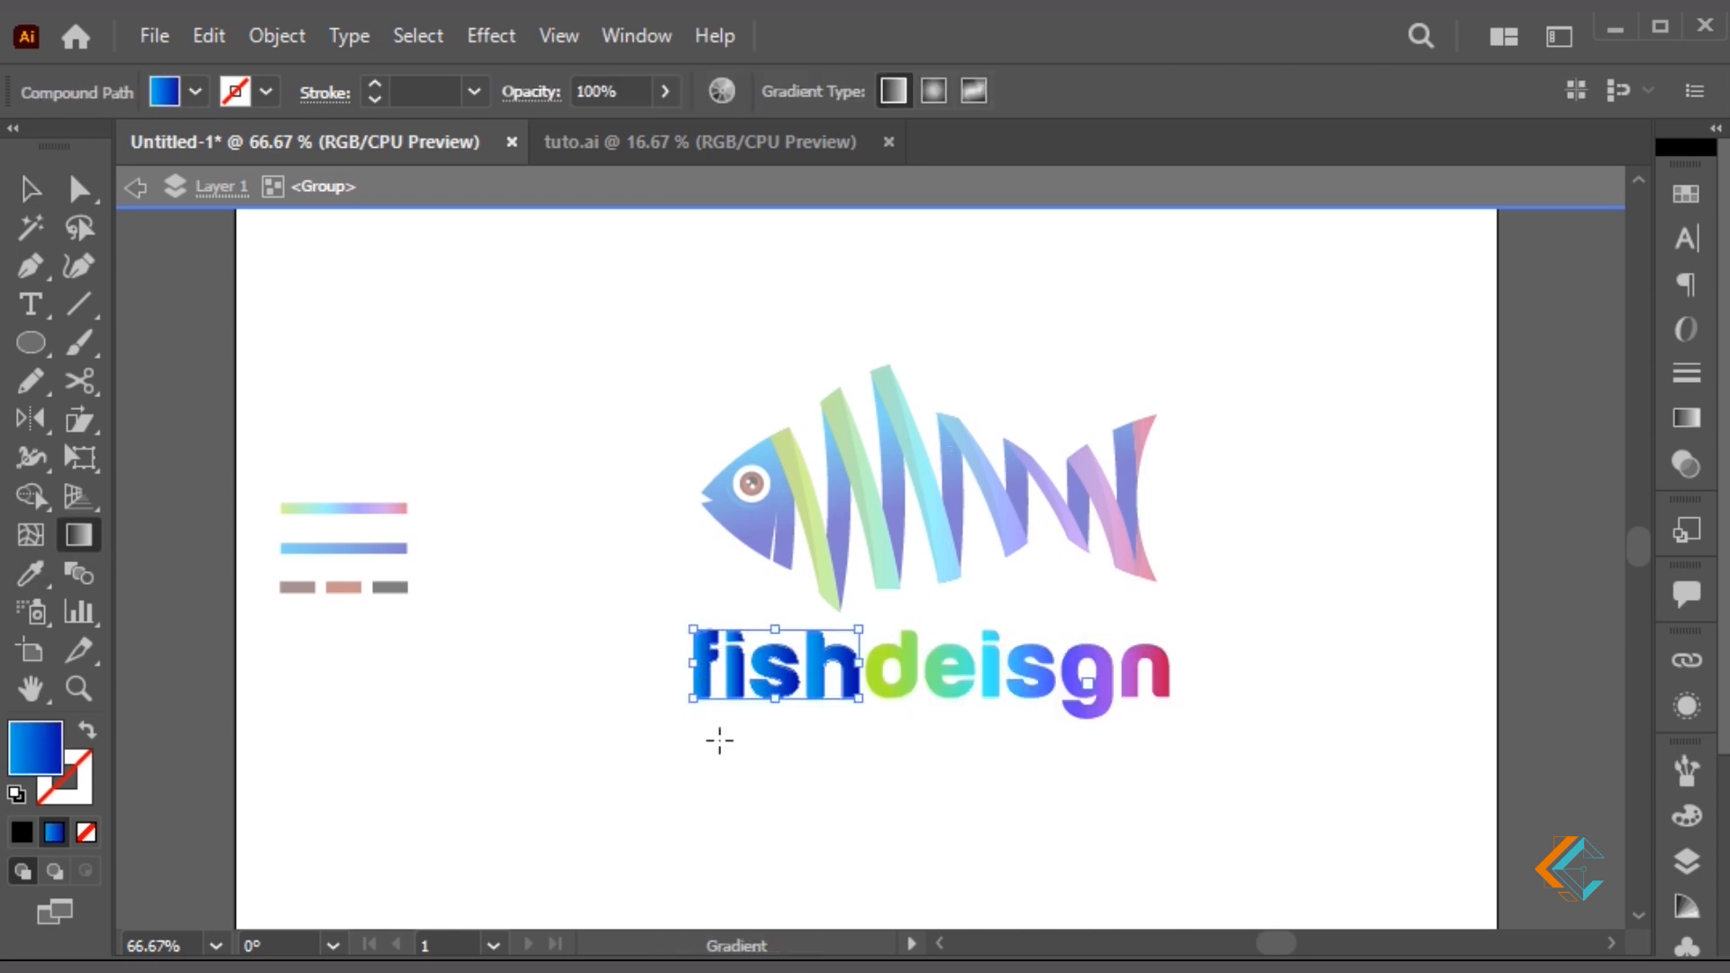
{"action": "left_click_drag", "start_coordinate": [682, 737], "coordinate": [921, 736]}
{"action": "left_click_drag", "start_coordinate": [759, 606], "coordinate": [792, 701]}
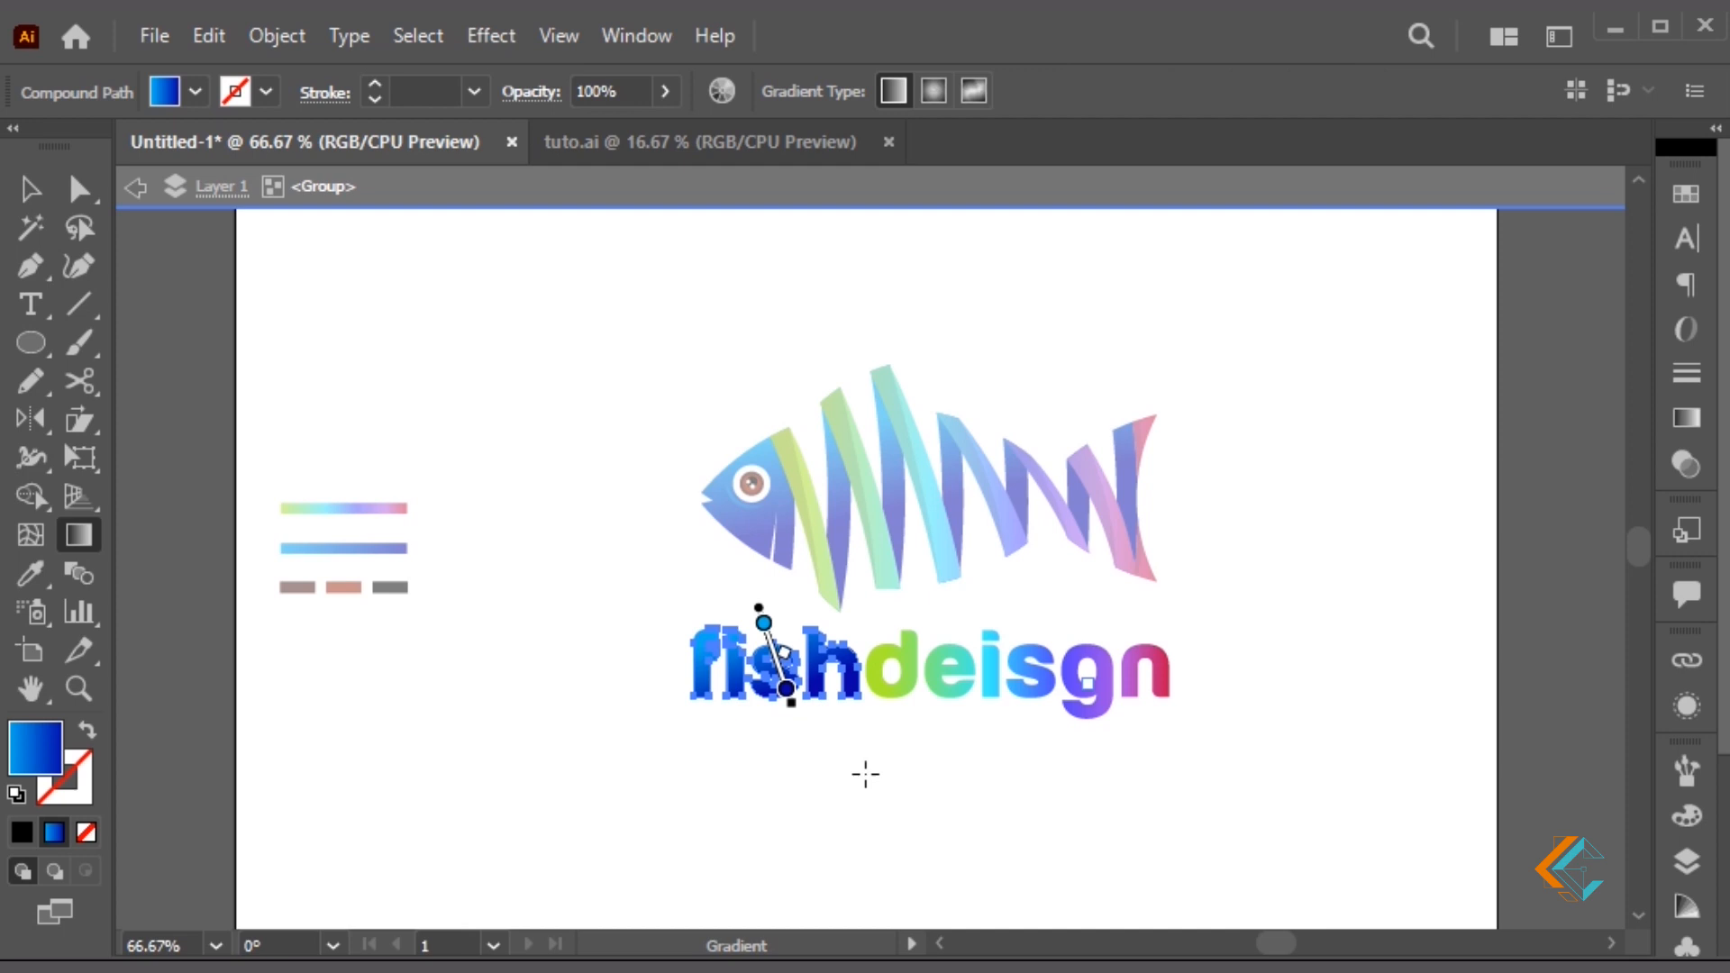
Exit the text group and shrink the 'fishdeisgn' wordmark around its centre
{"action": "key", "text": "v"}
{"action": "double_click", "coordinate": [953, 793]}
{"action": "left_click", "coordinate": [1108, 690]}
{"action": "left_click_drag", "start_coordinate": [1170, 630], "coordinate": [999, 667]}
{"action": "left_click", "coordinate": [1162, 699]}
{"action": "left_click", "coordinate": [1119, 649]}
Move the fish and wordmark together up-left and enlarge the whole logo
{"action": "left_click_drag", "start_coordinate": [1266, 752], "coordinate": [570, 336]}
{"action": "left_click_drag", "start_coordinate": [1137, 556], "coordinate": [1110, 534]}
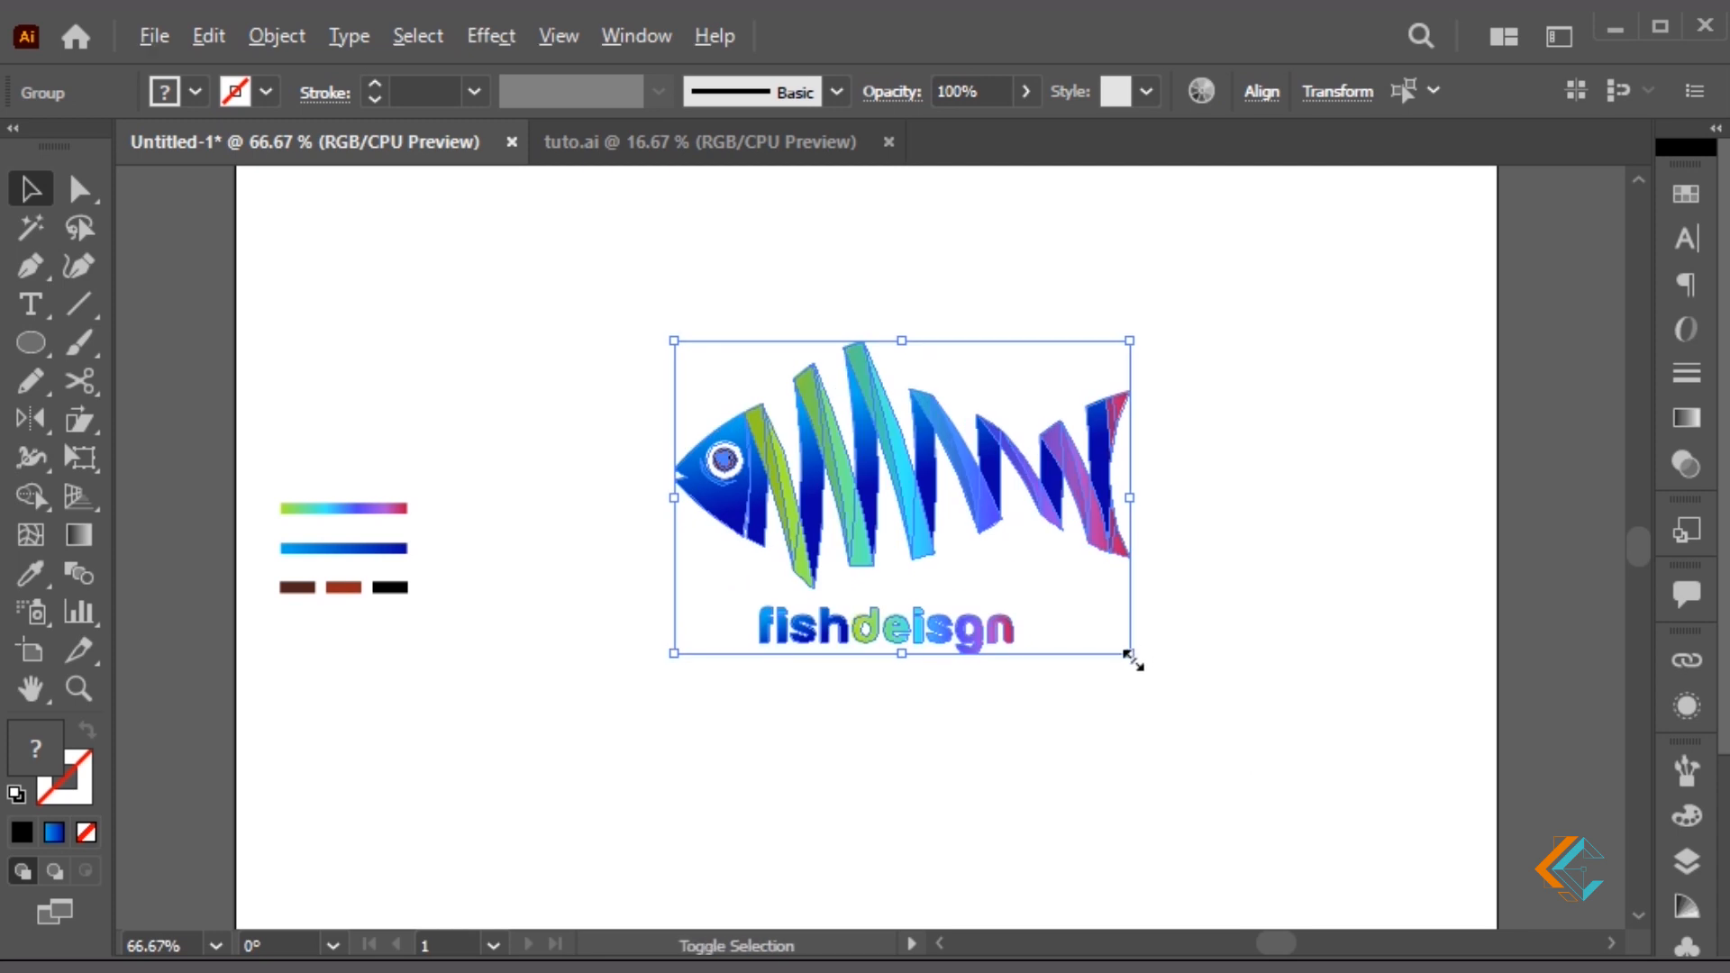
{"action": "left_click_drag", "start_coordinate": [1131, 656], "coordinate": [1209, 705]}
{"action": "left_click", "coordinate": [1265, 503]}
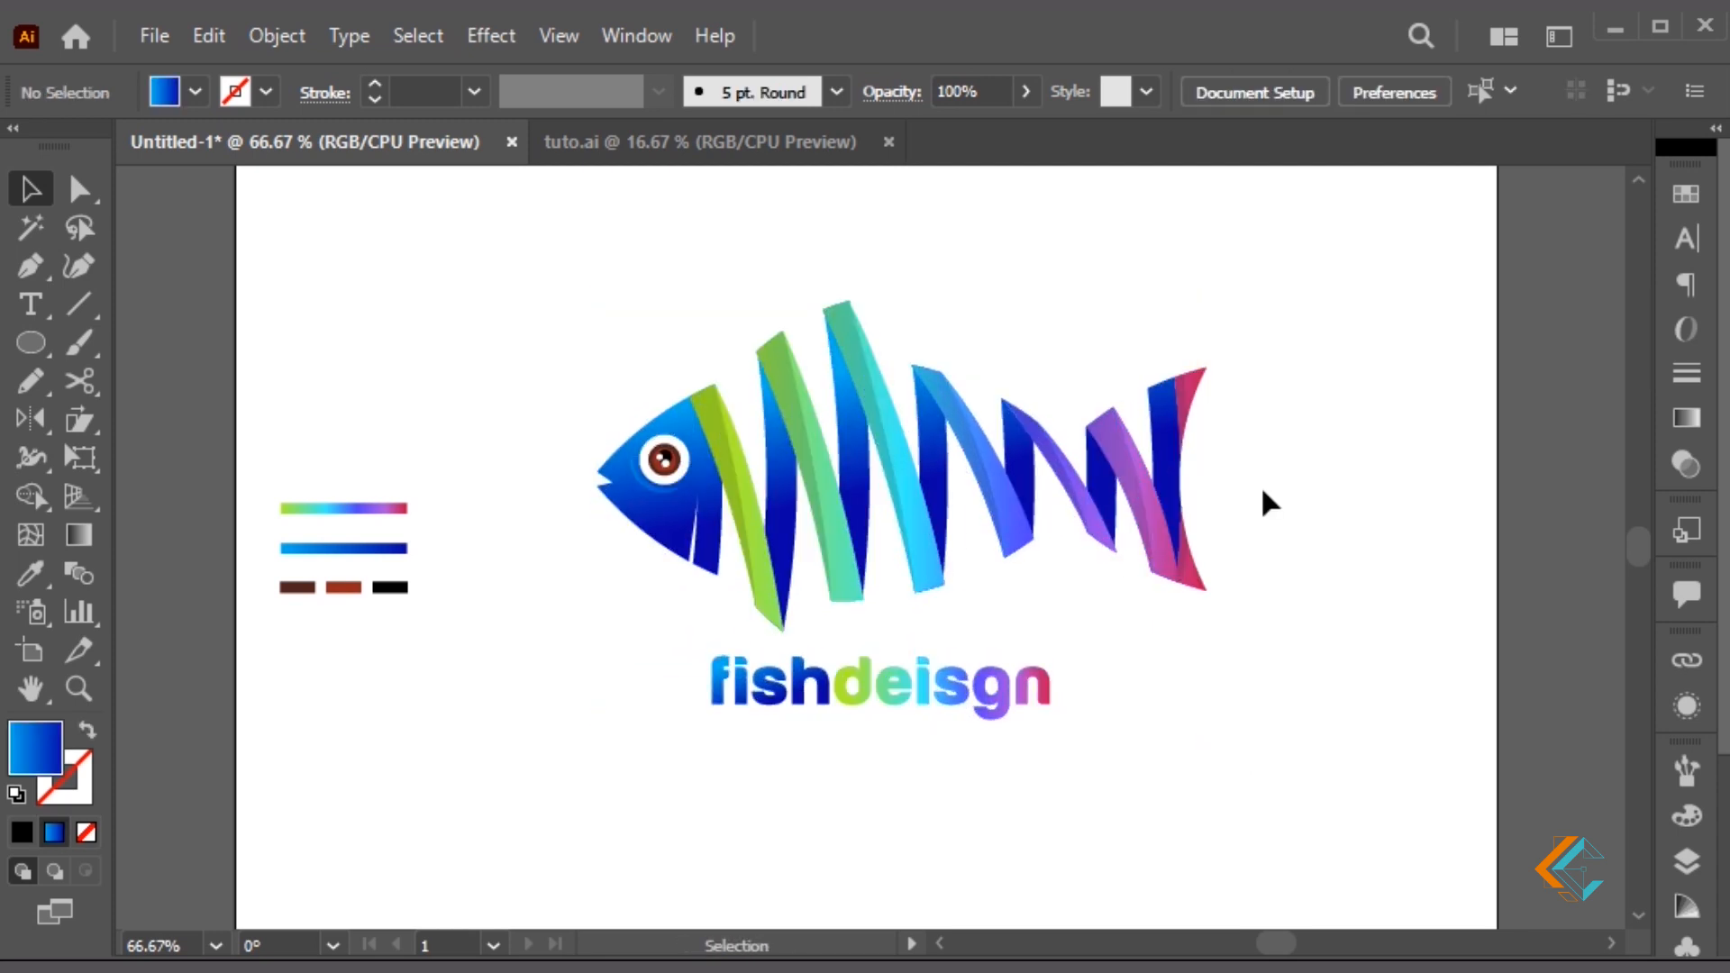